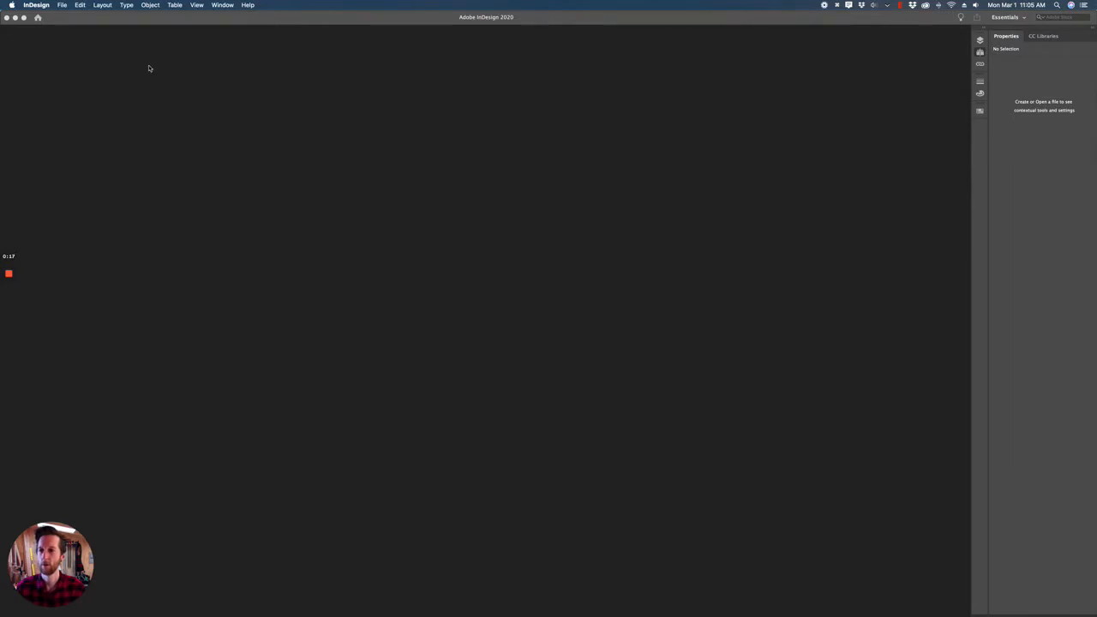
Start a new print document based on the Letter preset
{"action": "left_click", "coordinate": [62, 5]}
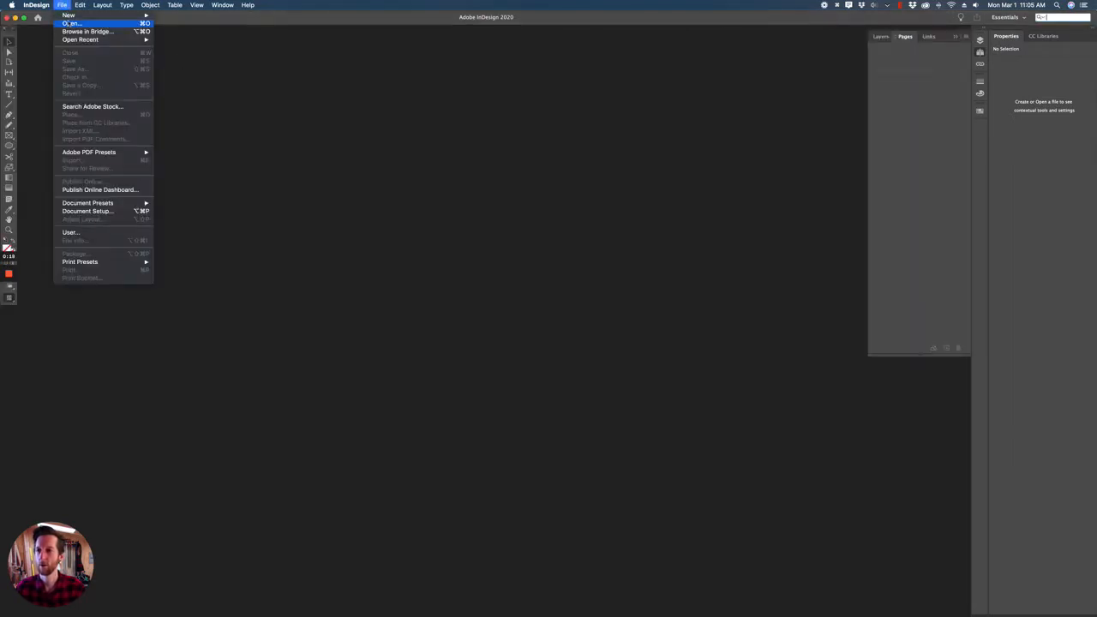
{"action": "mouse_move", "coordinate": [68, 15]}
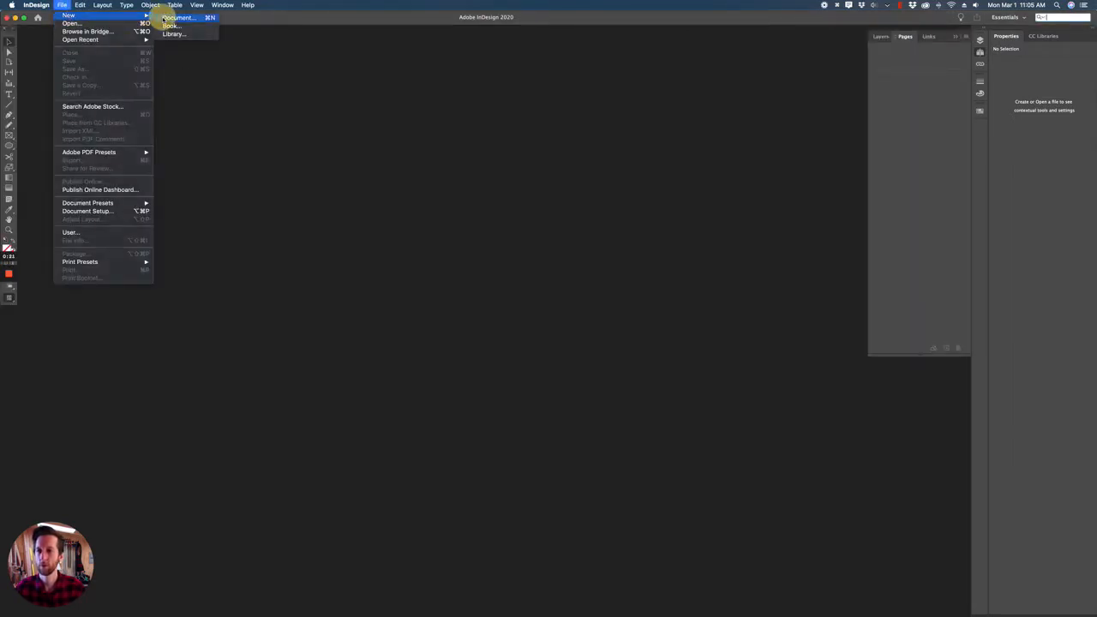
{"action": "left_click", "coordinate": [175, 17]}
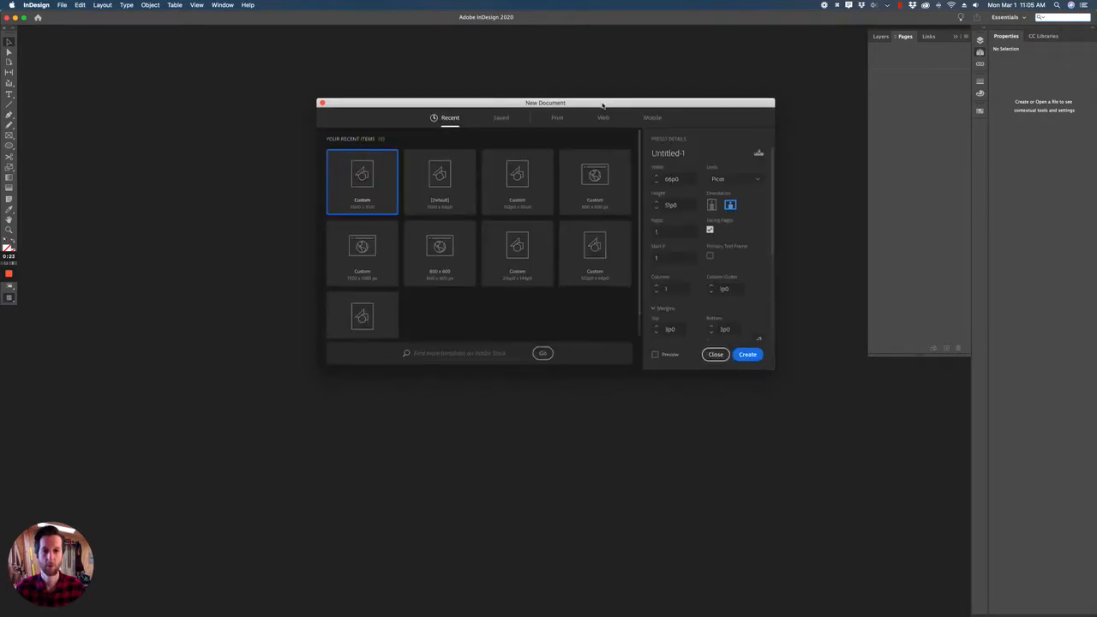
{"action": "left_click_drag", "start_coordinate": [607, 105], "coordinate": [563, 88]}
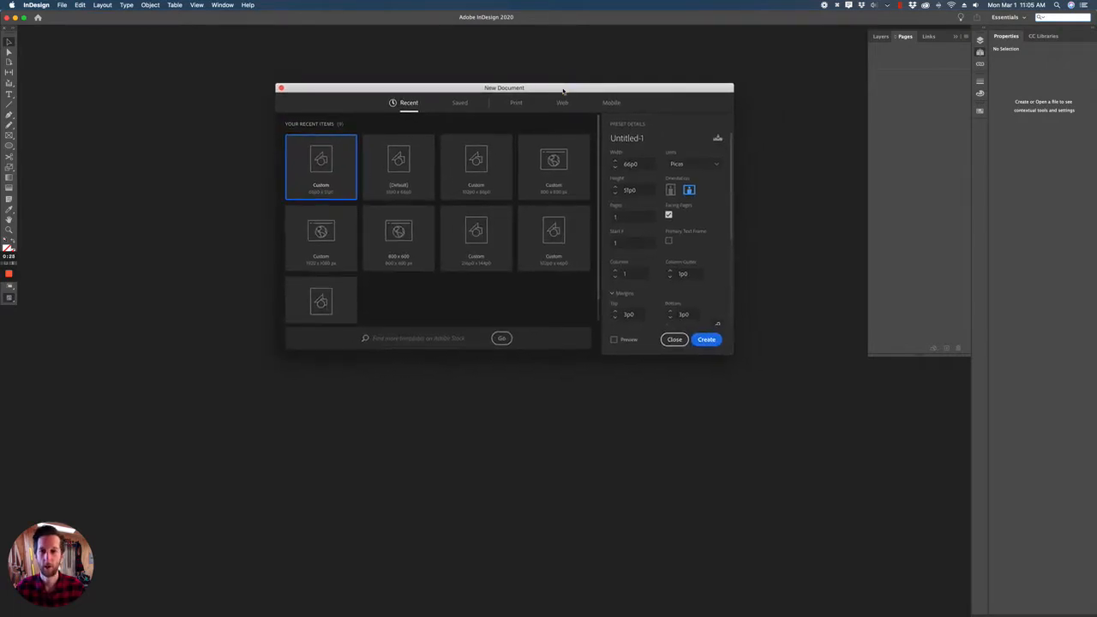
{"action": "left_click", "coordinate": [516, 104]}
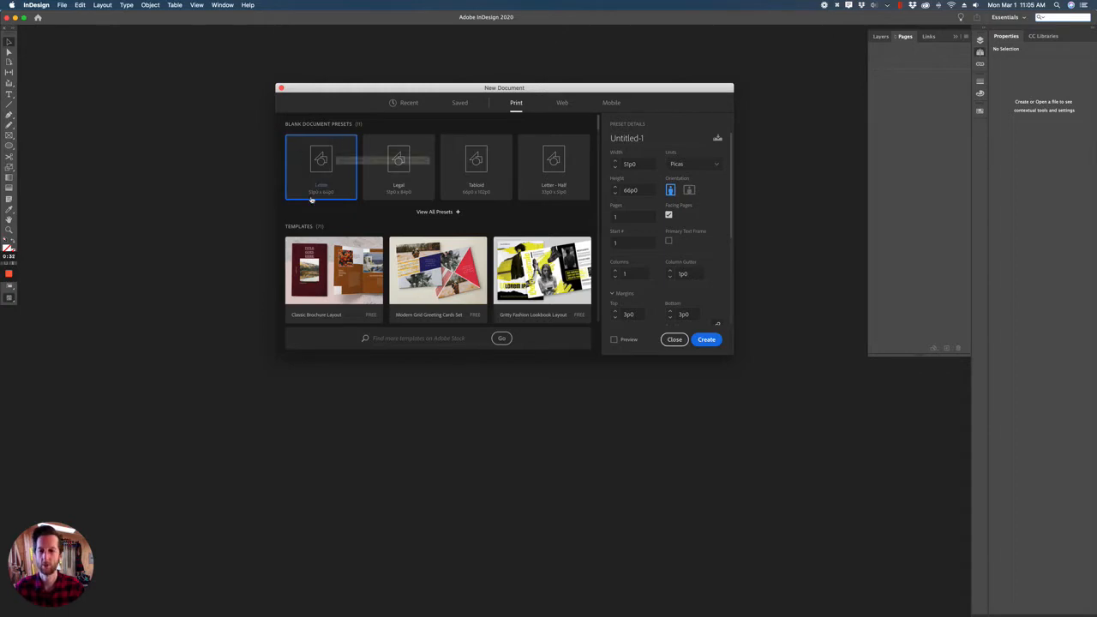
{"action": "left_click", "coordinate": [489, 165]}
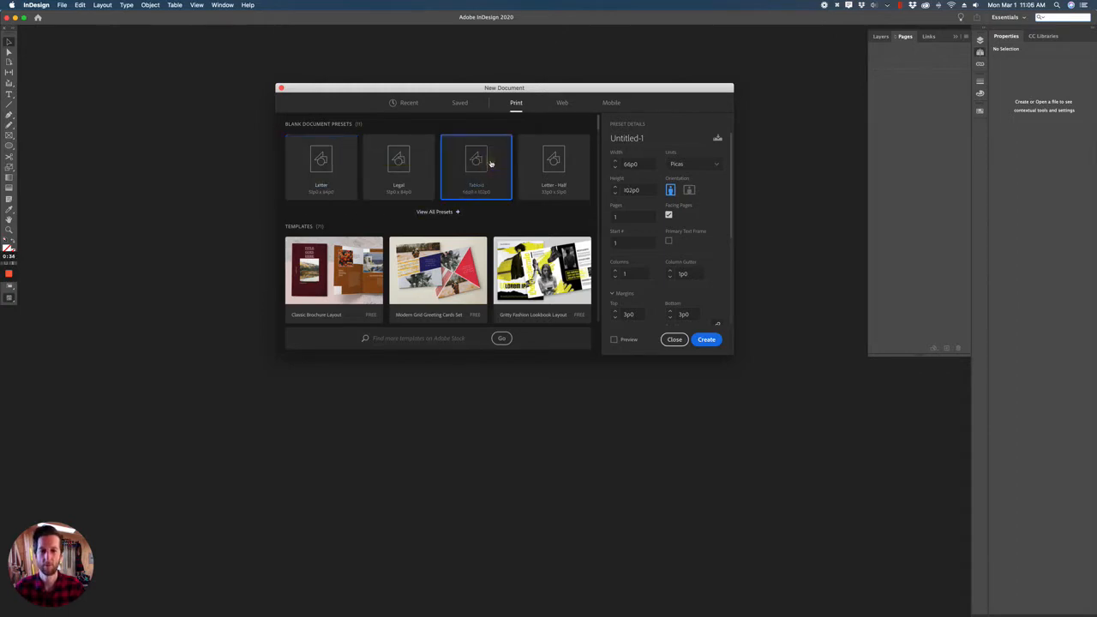
{"action": "left_click", "coordinate": [320, 168]}
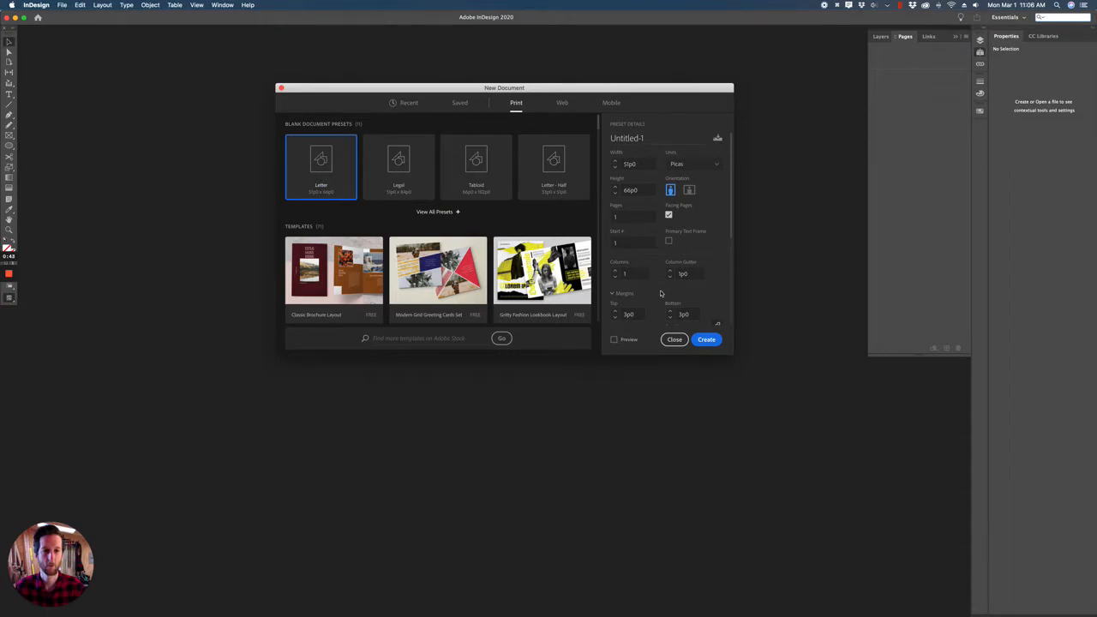
Name the new document "Best Portfolio Ever"
{"action": "double_click", "coordinate": [638, 138]}
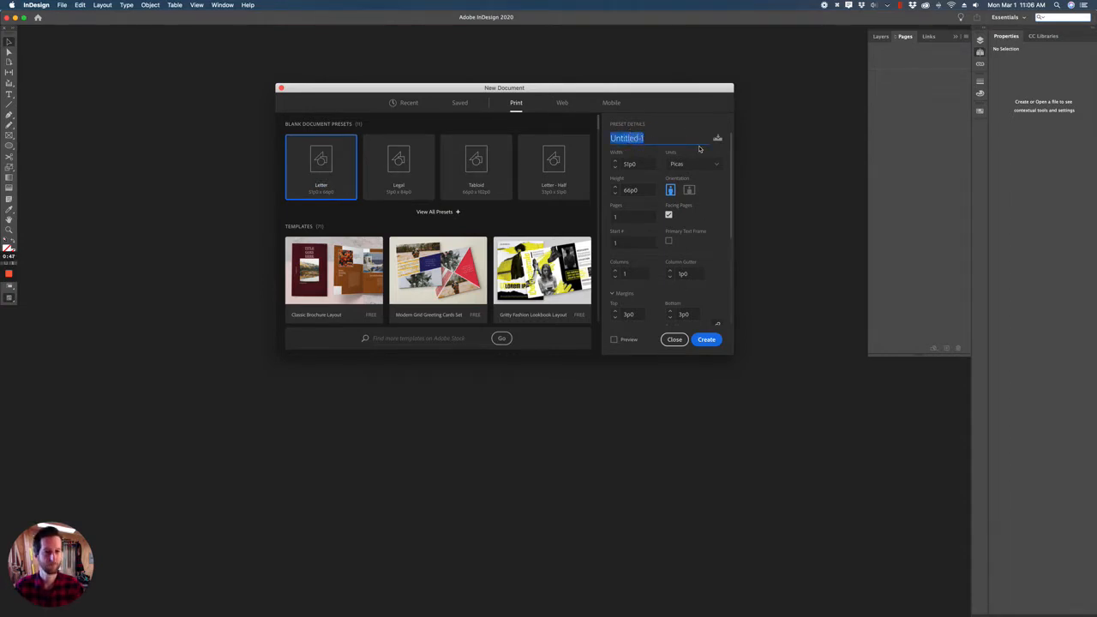
{"action": "type", "text": "Port"}
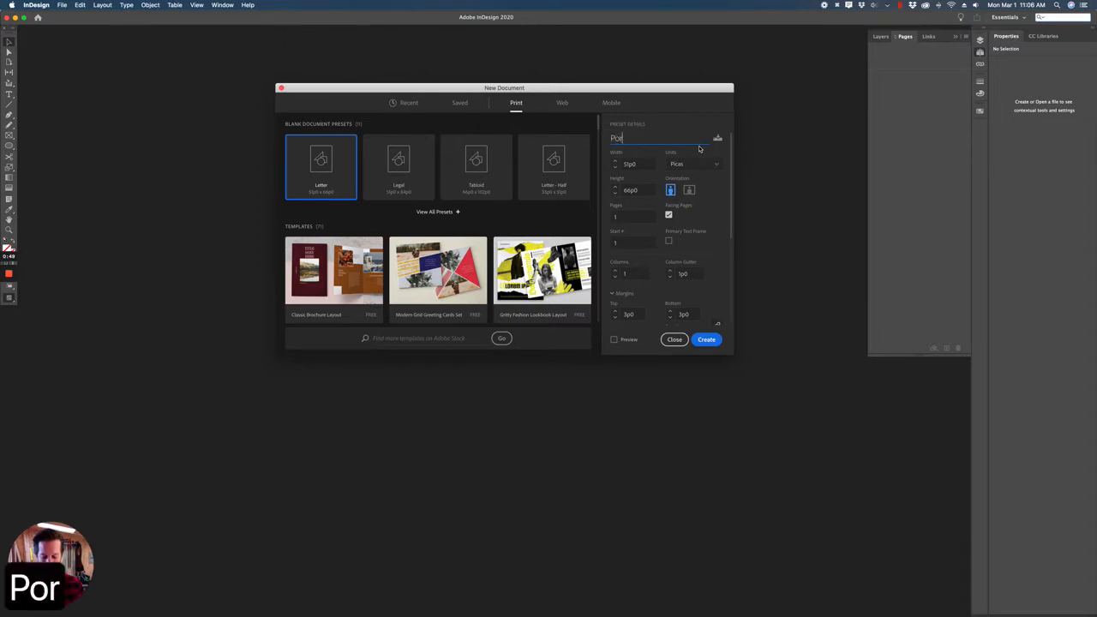
{"action": "key", "text": "BackSpace"}
{"action": "key", "text": "BackSpace"}
{"action": "key", "text": "BackSpace"}
{"action": "key", "text": "BackSpace"}
{"action": "type", "text": "Best"}
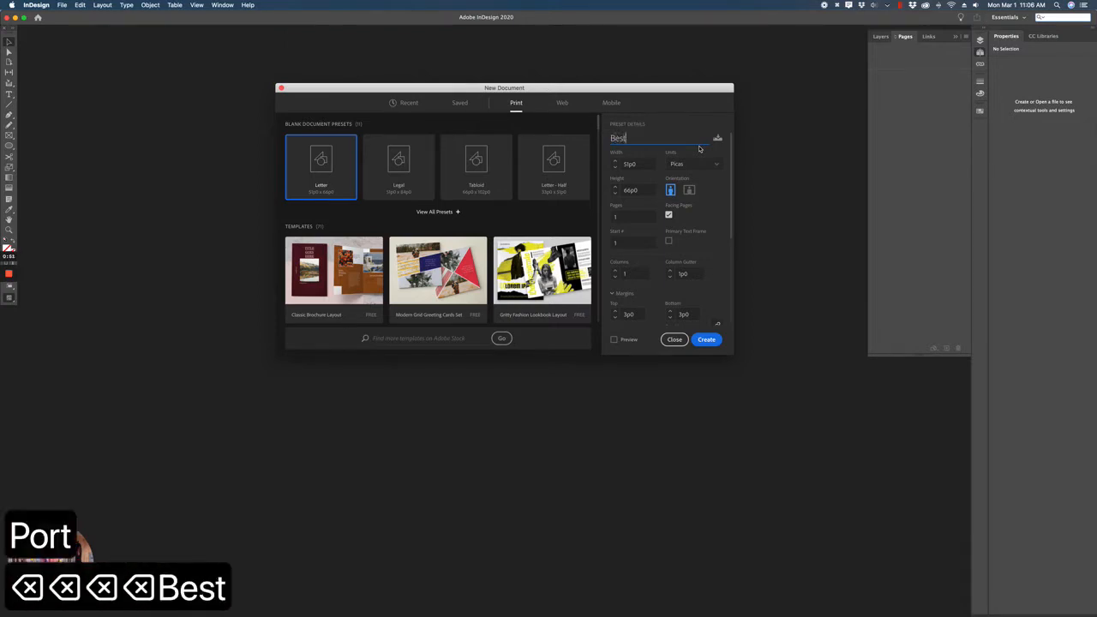
{"action": "type", "text": " Portfolio Ever"}
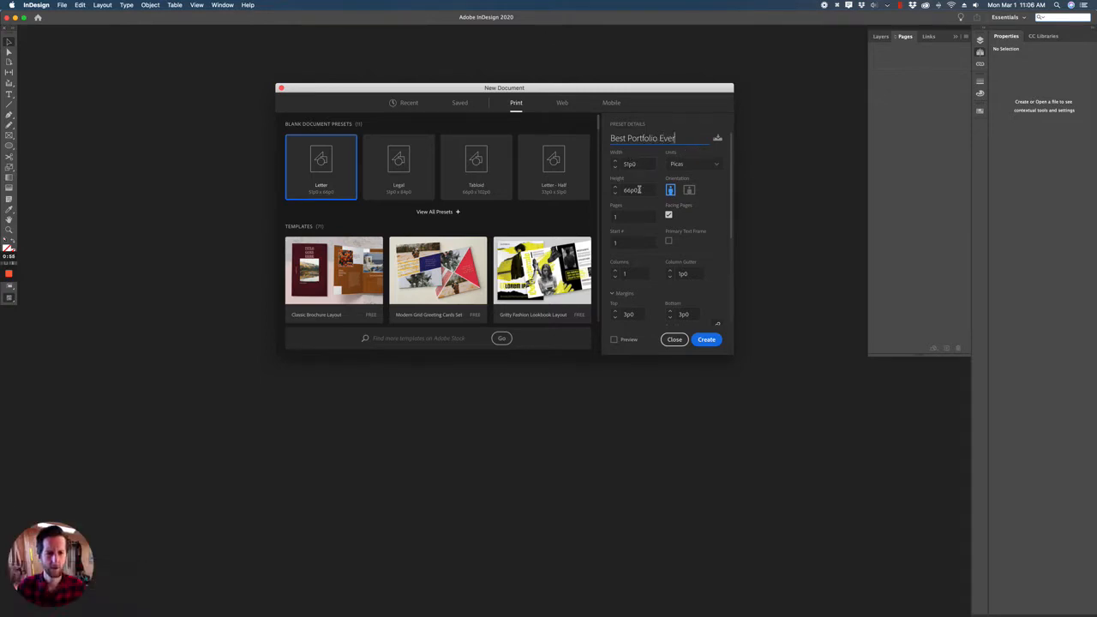
Set the document units to inches with landscape orientation, and create the document
{"action": "left_click", "coordinate": [718, 166]}
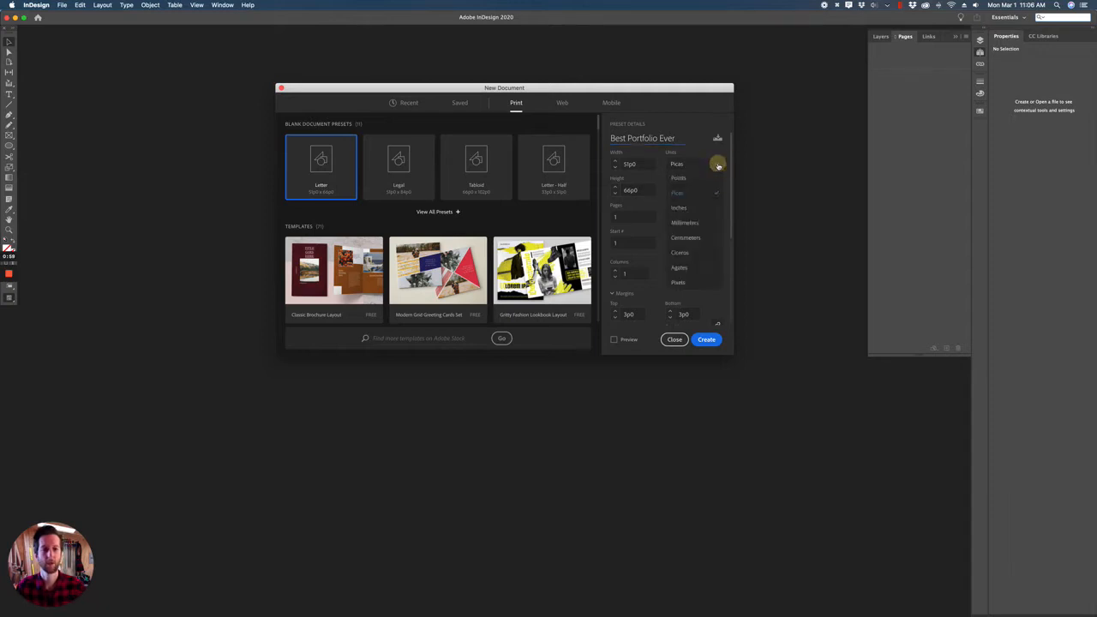
{"action": "left_click", "coordinate": [683, 208]}
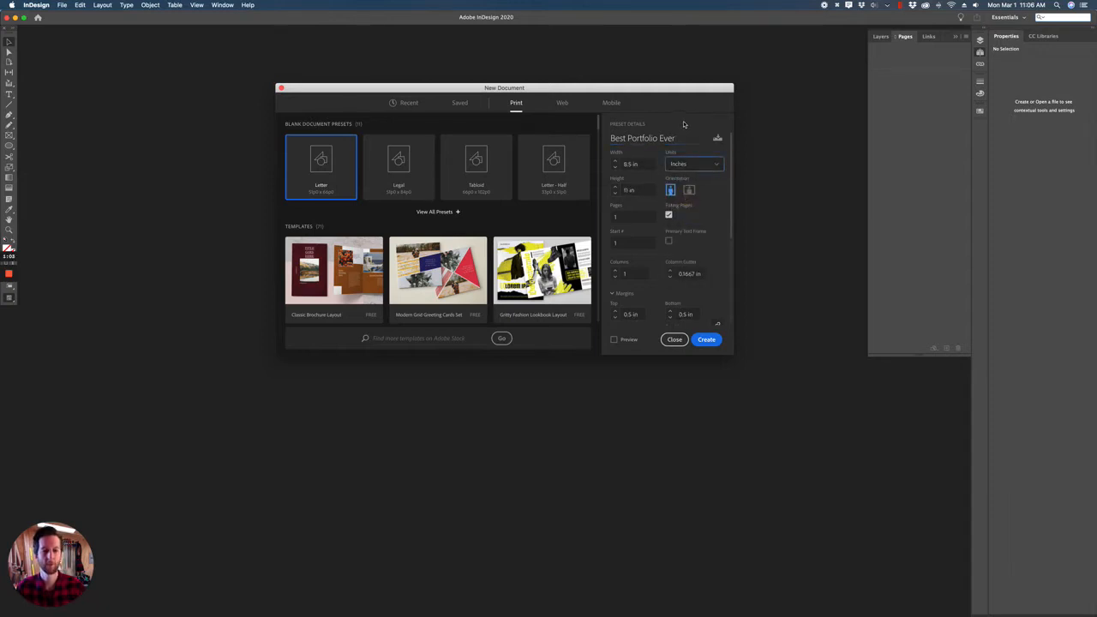
{"action": "left_click", "coordinate": [689, 189]}
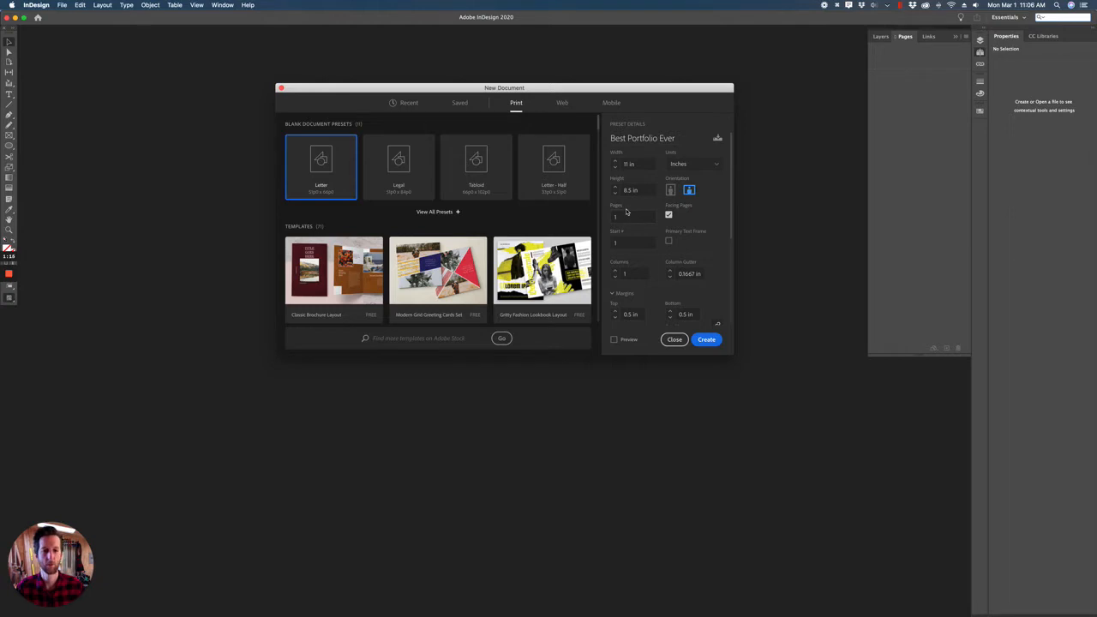
{"action": "left_click", "coordinate": [706, 340]}
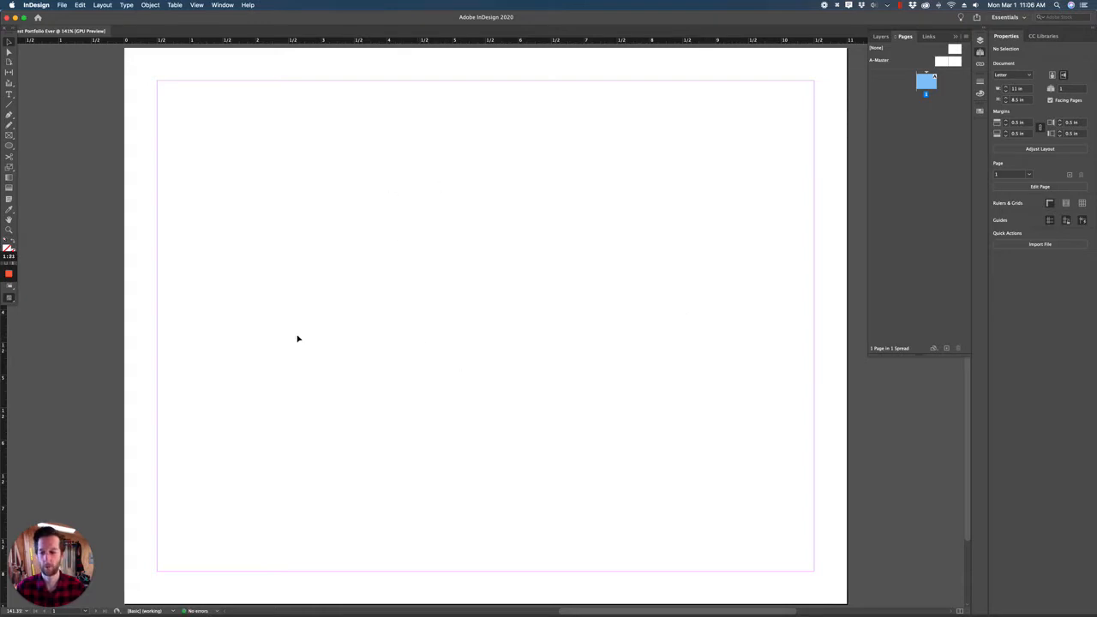
Add ten new pages after the first page of the document
{"action": "key", "text": "super+1"}
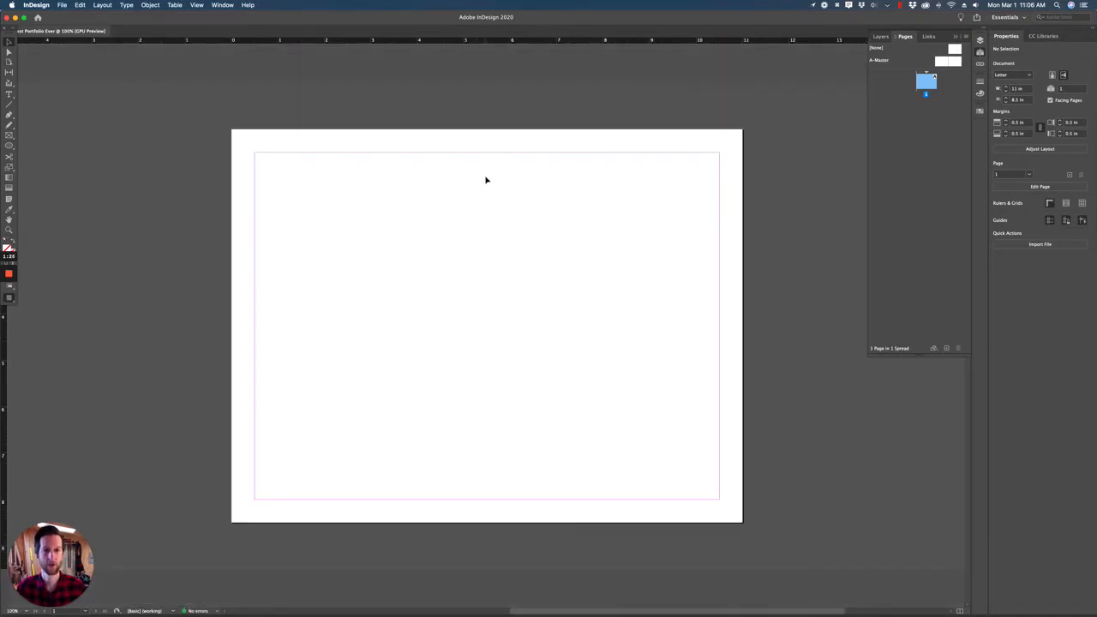
{"action": "left_click", "coordinate": [881, 36]}
{"action": "left_click", "coordinate": [905, 36]}
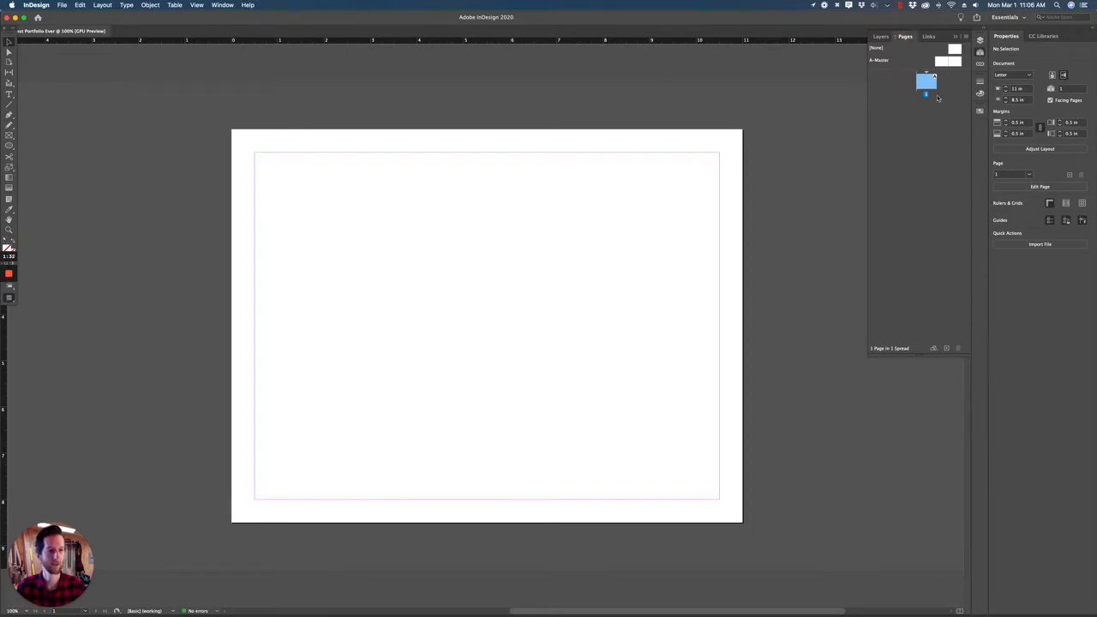
{"action": "left_click", "coordinate": [947, 349]}
{"action": "left_click", "coordinate": [947, 350]}
{"action": "left_click", "coordinate": [947, 350]}
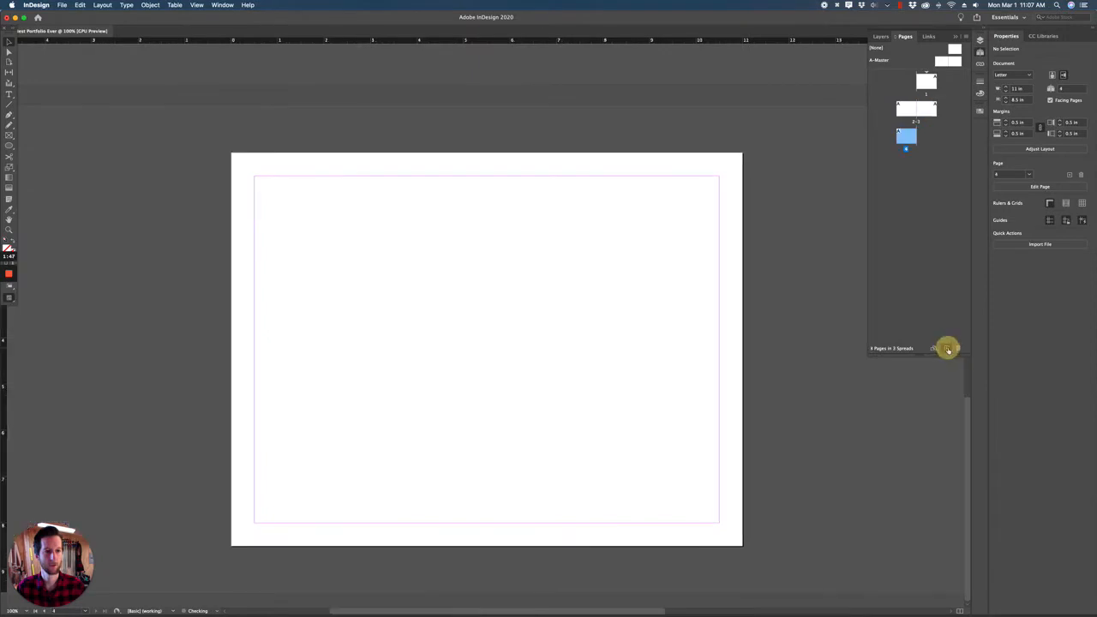
{"action": "left_click", "coordinate": [947, 349]}
{"action": "left_click", "coordinate": [947, 349]}
{"action": "left_click", "coordinate": [947, 349]}
{"action": "left_click", "coordinate": [947, 350]}
{"action": "left_click", "coordinate": [947, 349]}
{"action": "left_click", "coordinate": [948, 350]}
{"action": "left_click", "coordinate": [947, 349]}
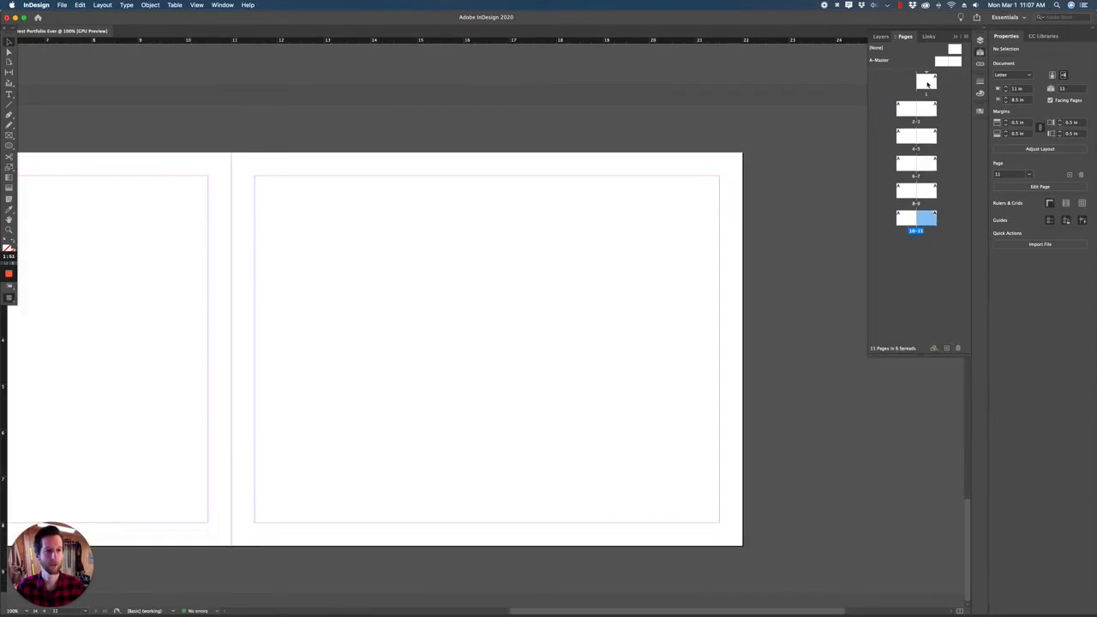
Examine how the first page and the facing-page spreads are laid out through the document
{"action": "double_click", "coordinate": [927, 82]}
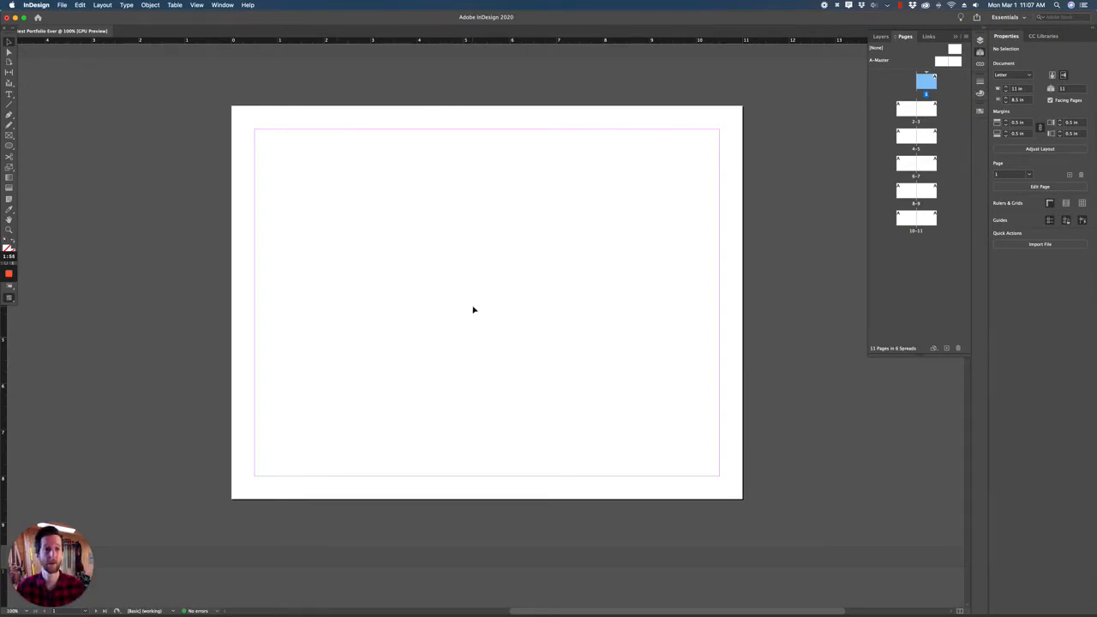
{"action": "double_click", "coordinate": [910, 109]}
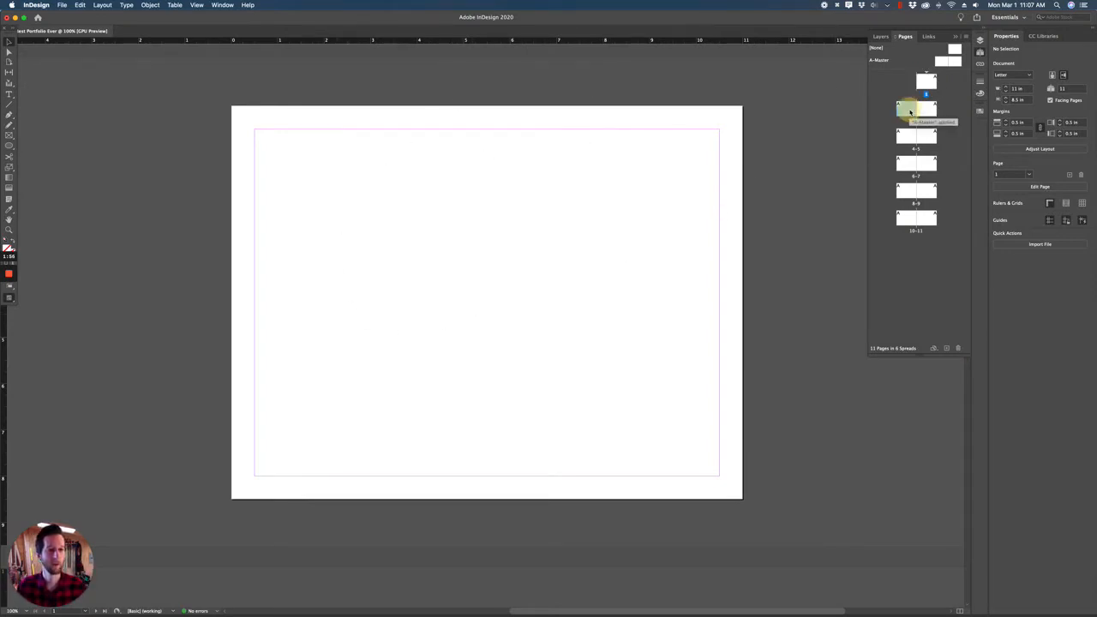
{"action": "key", "text": "super+minus"}
{"action": "key", "text": "super+minus"}
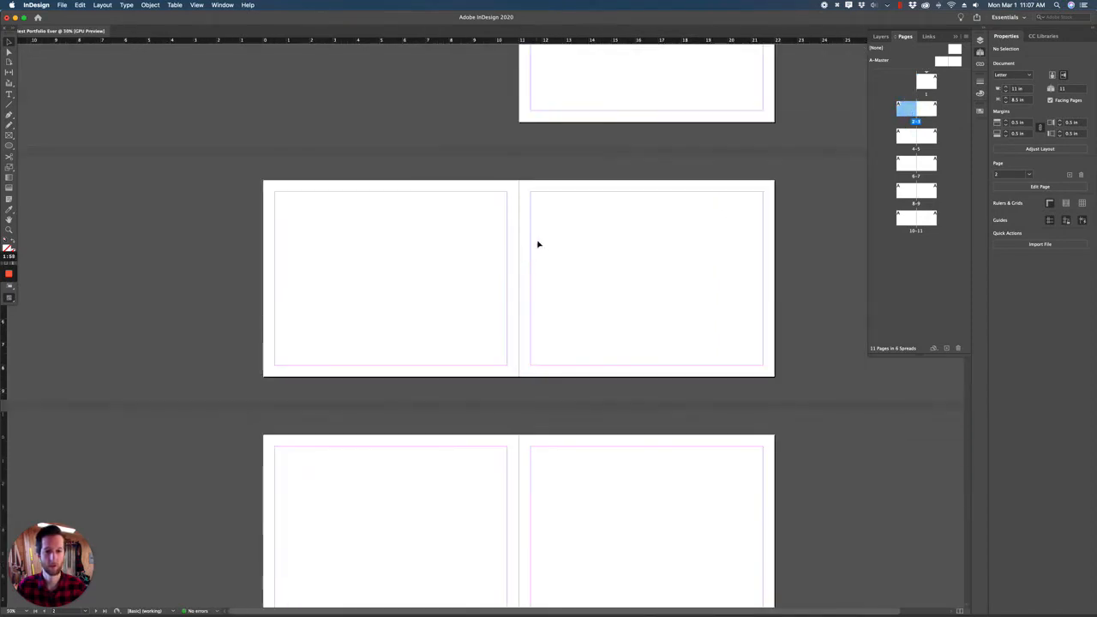
{"action": "scroll", "coordinate": [541, 316], "scroll_direction": "up", "scroll_amount": 2}
{"action": "scroll", "coordinate": [541, 319], "scroll_direction": "down", "scroll_amount": 3}
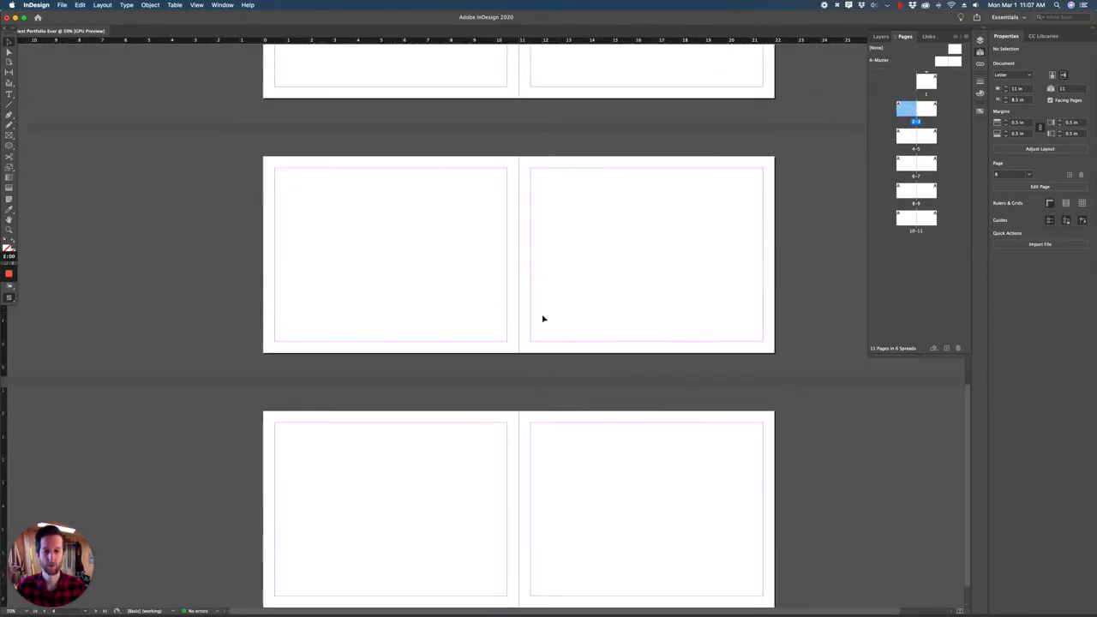
{"action": "scroll", "coordinate": [543, 319], "scroll_direction": "up", "scroll_amount": 2}
{"action": "scroll", "coordinate": [545, 320], "scroll_direction": "up", "scroll_amount": 5}
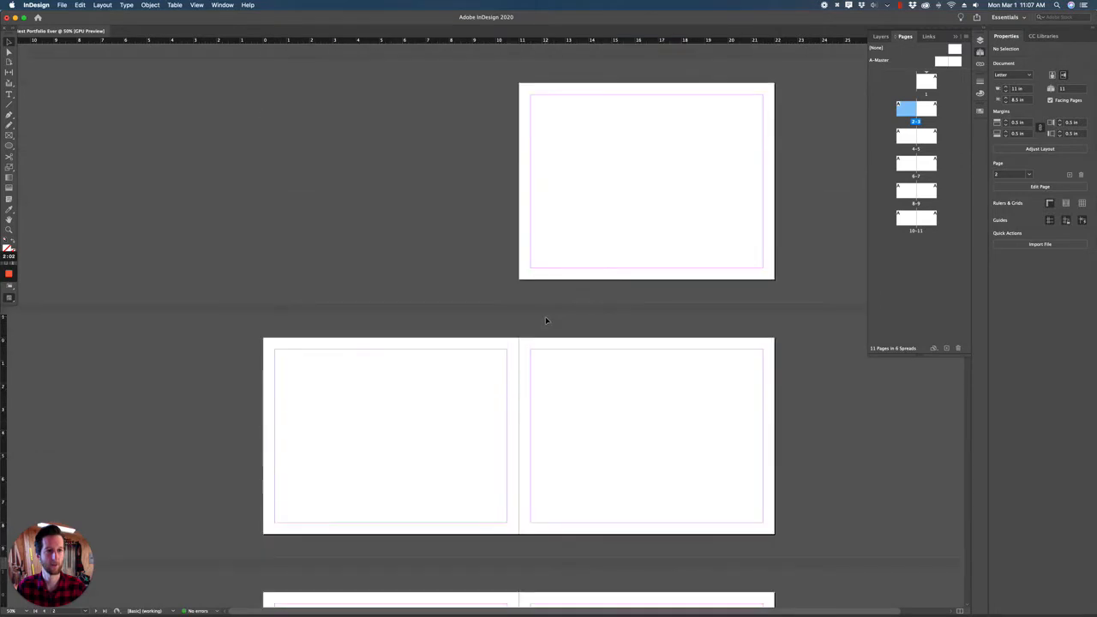
{"action": "scroll", "coordinate": [546, 320], "scroll_direction": "down", "scroll_amount": 1}
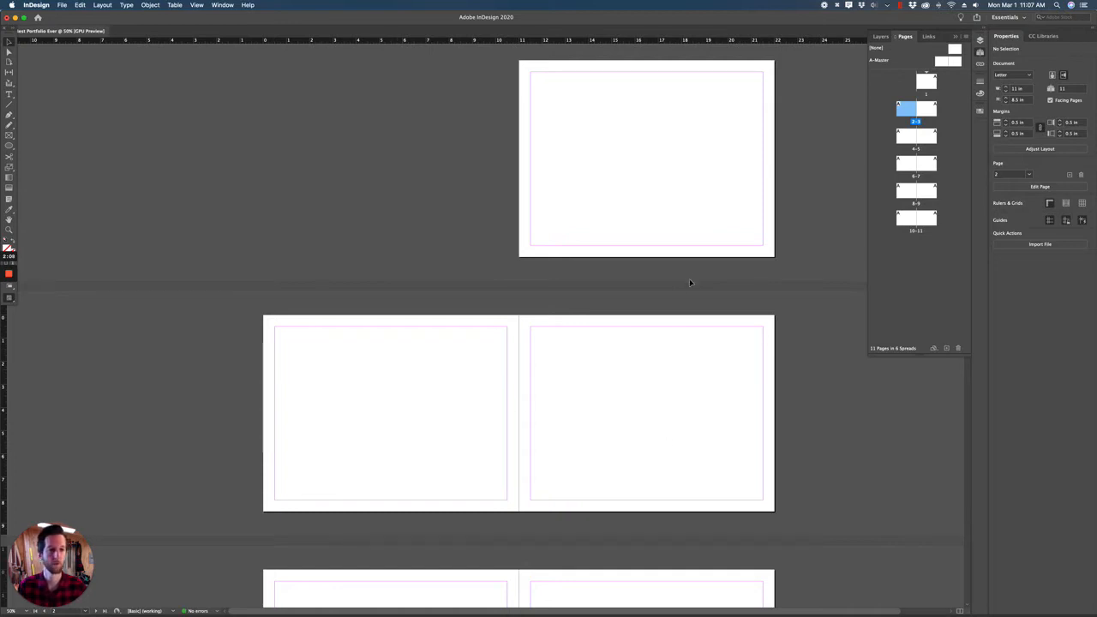
Delete the added pages so that only the first page remains
{"action": "left_click", "coordinate": [954, 306]}
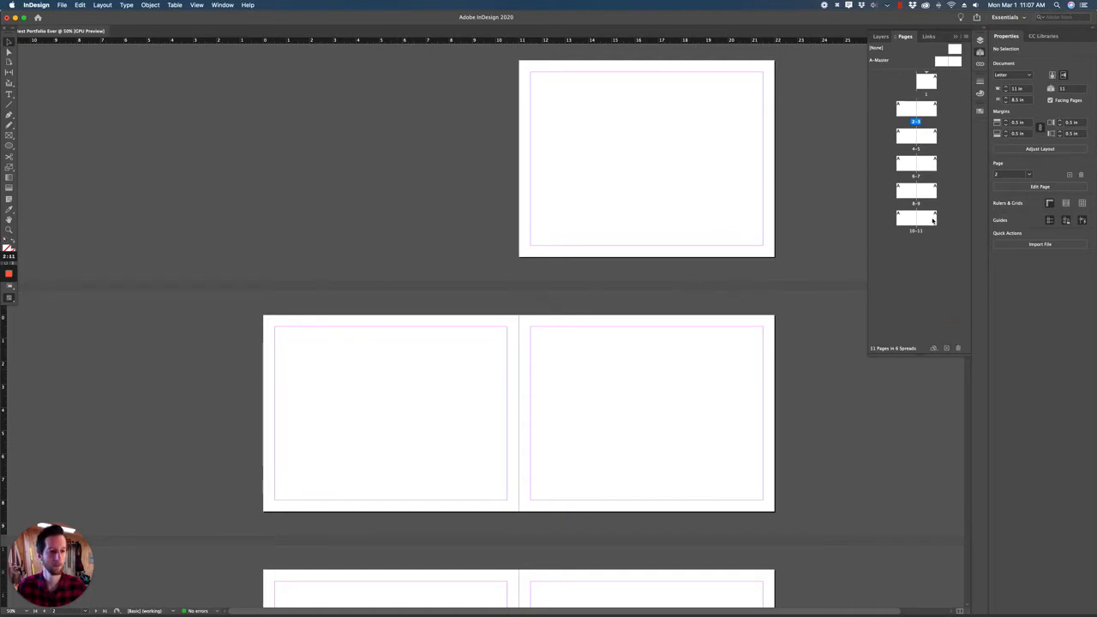
{"action": "left_click", "coordinate": [929, 218]}
{"action": "left_click", "coordinate": [957, 348]}
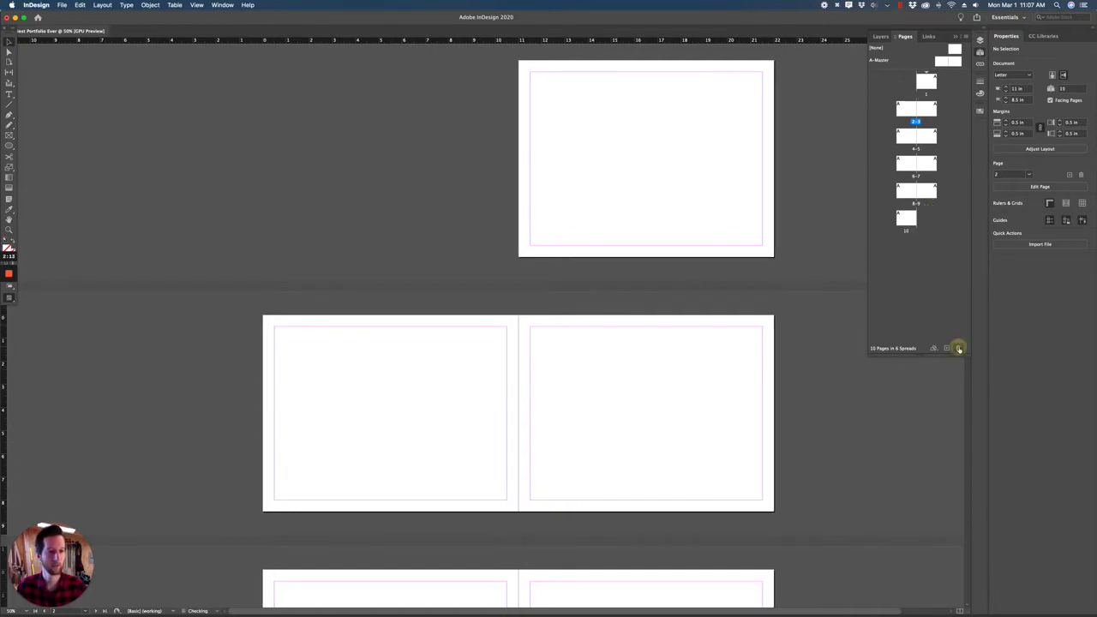
{"action": "left_click", "coordinate": [958, 348]}
{"action": "left_click", "coordinate": [958, 349]}
{"action": "left_click", "coordinate": [958, 348]}
{"action": "left_click", "coordinate": [958, 347]}
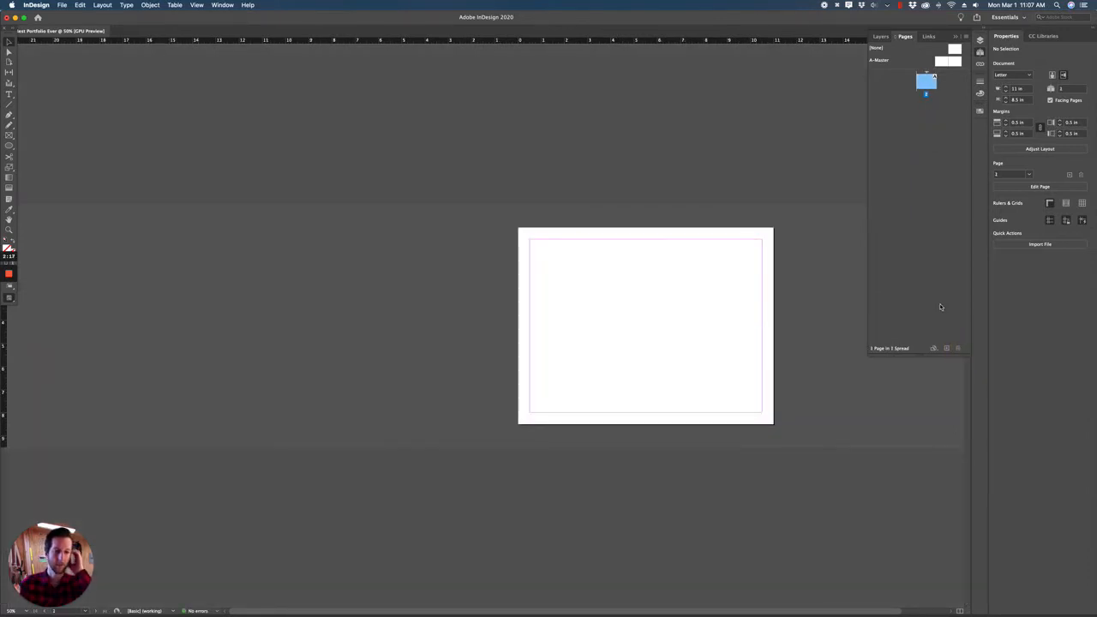
Add four new pages after the first page, making a five-page document
{"action": "left_click", "coordinate": [948, 349]}
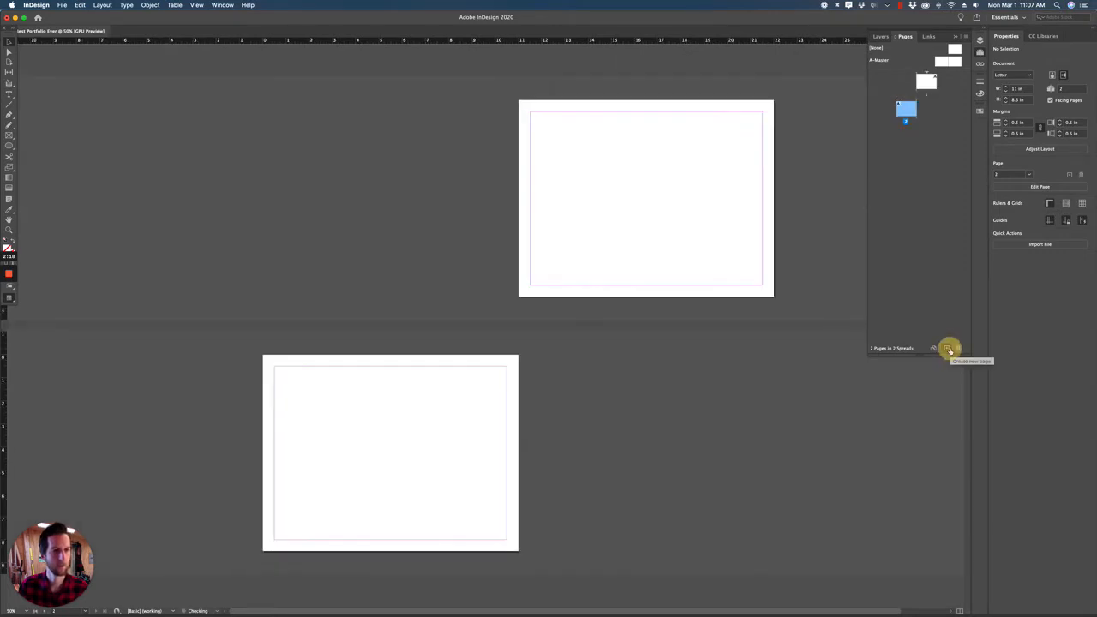
{"action": "left_click", "coordinate": [948, 349]}
{"action": "left_click", "coordinate": [948, 349]}
{"action": "left_click", "coordinate": [948, 349]}
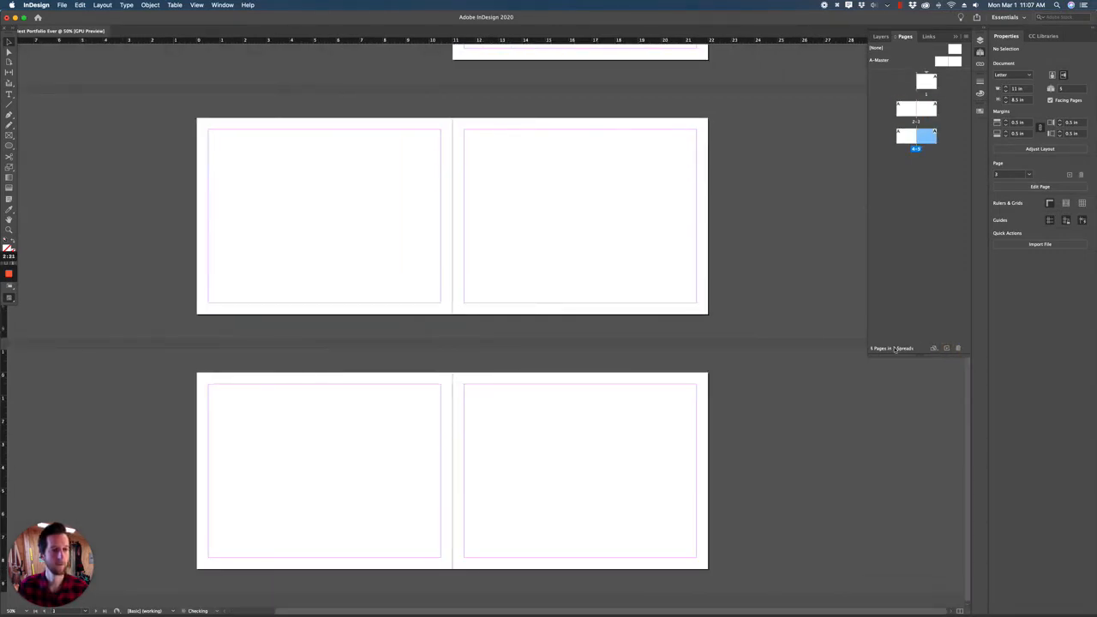
{"action": "scroll", "coordinate": [669, 352], "scroll_direction": "up", "scroll_amount": 5}
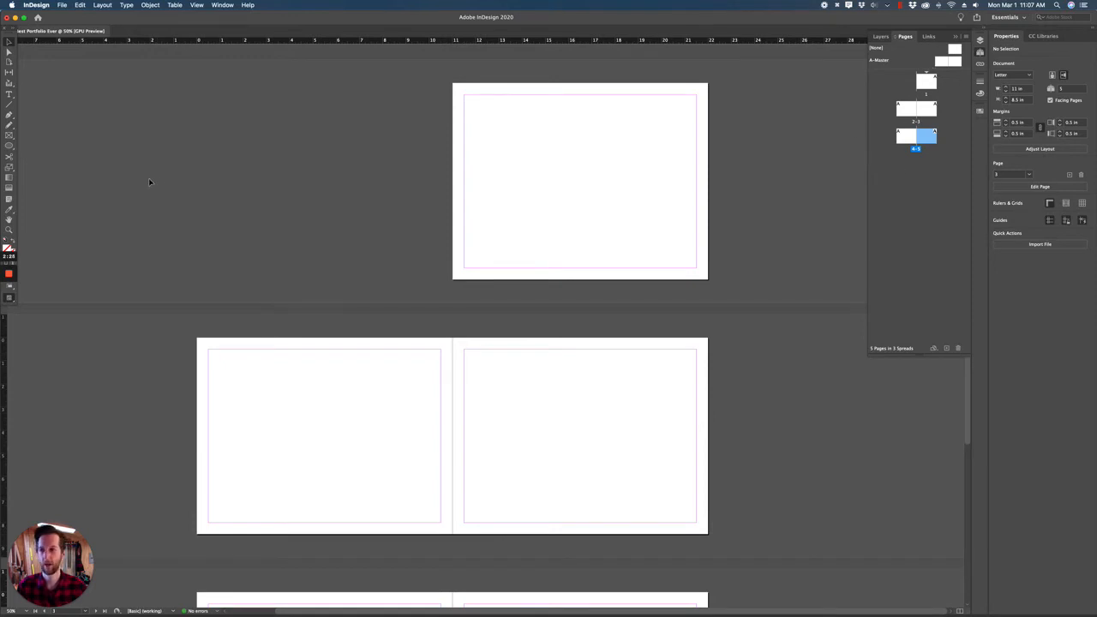
Draw a wide ellipse about 6.3 by 2.8 in near the middle of page 2
{"action": "left_click", "coordinate": [9, 146]}
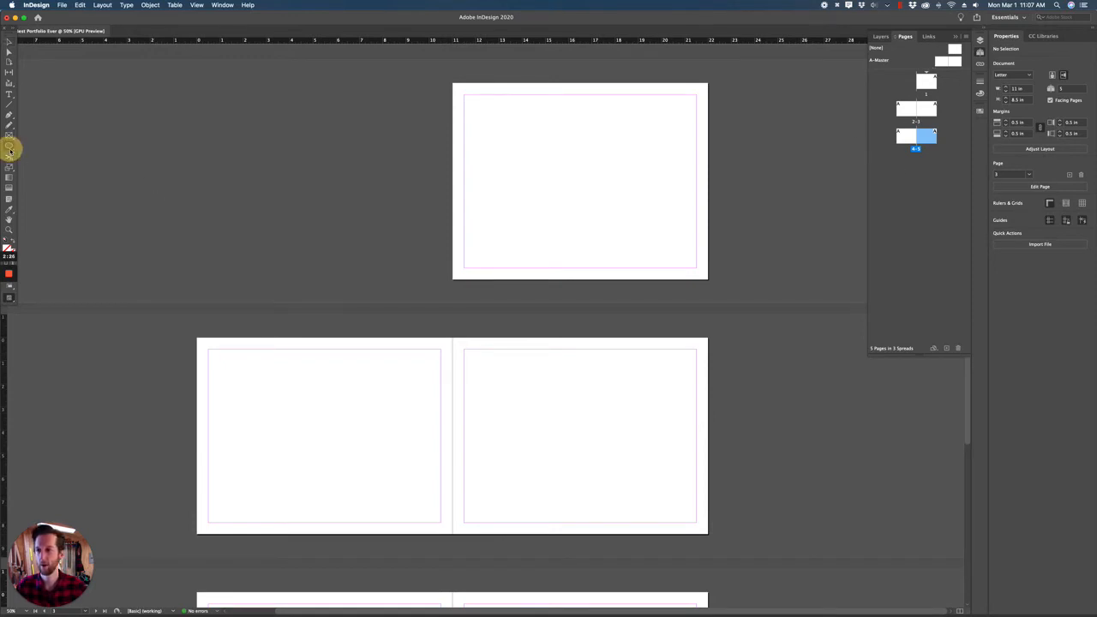
{"action": "left_click", "coordinate": [42, 163]}
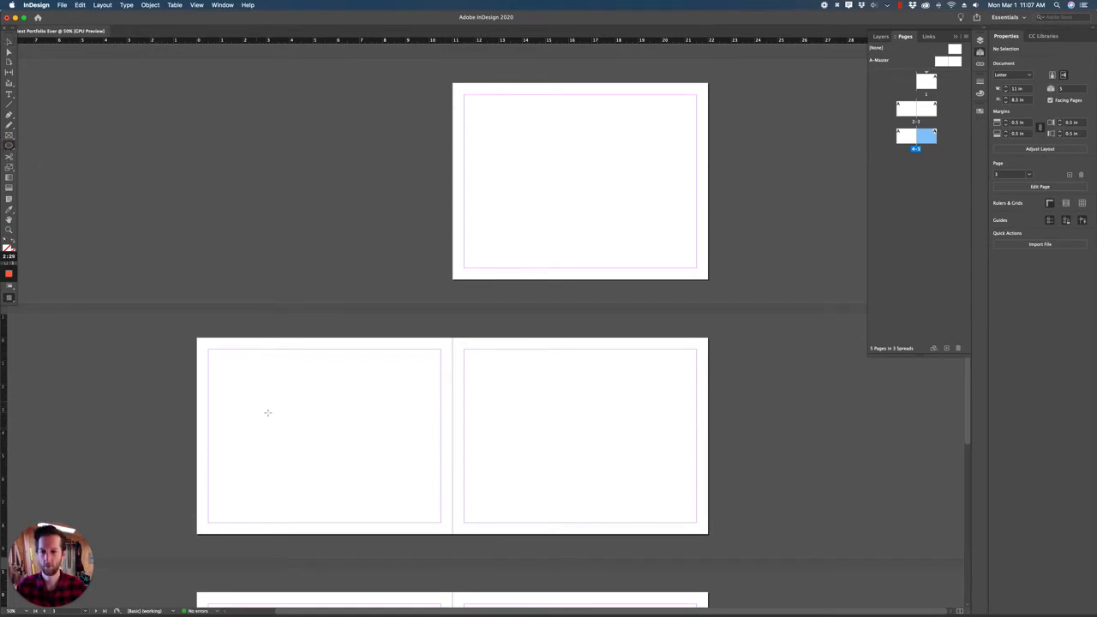
{"action": "left_click_drag", "start_coordinate": [257, 400], "coordinate": [405, 466]}
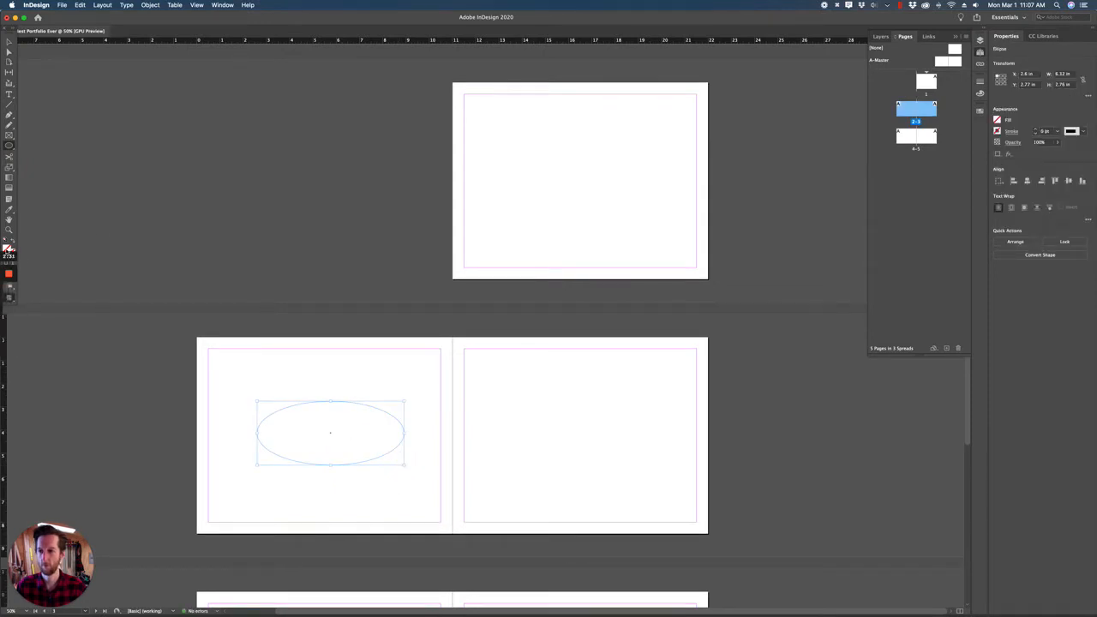
Fill the ellipse on page 2 with a medium blue, hex 2376a2
{"action": "left_click", "coordinate": [8, 249]}
{"action": "left_click", "coordinate": [63, 78]}
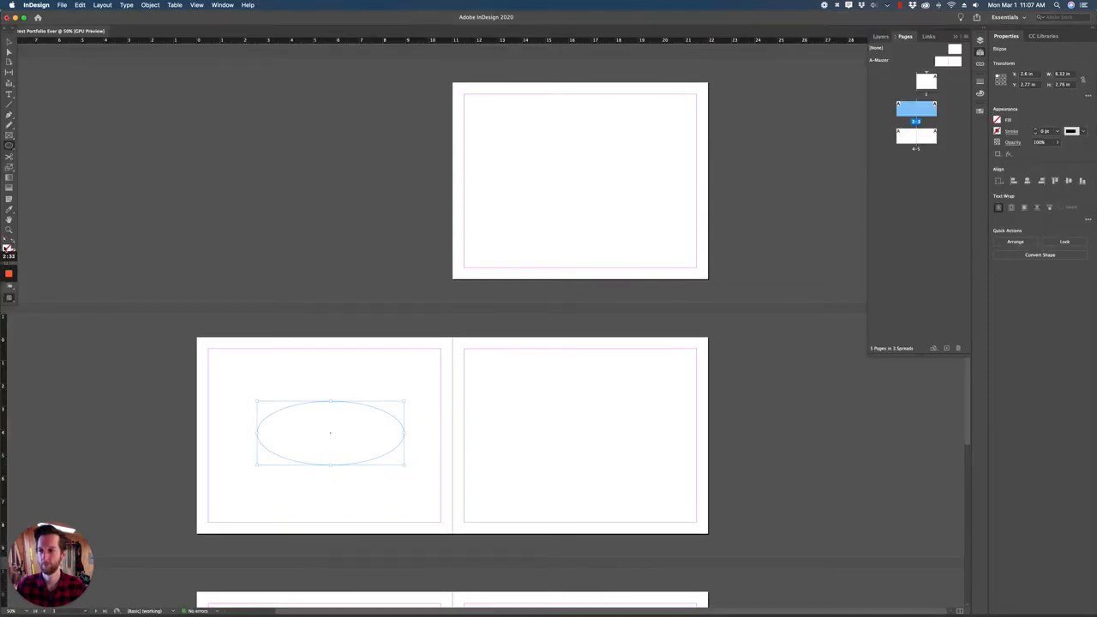
{"action": "double_click", "coordinate": [8, 248]}
{"action": "left_click", "coordinate": [177, 212]}
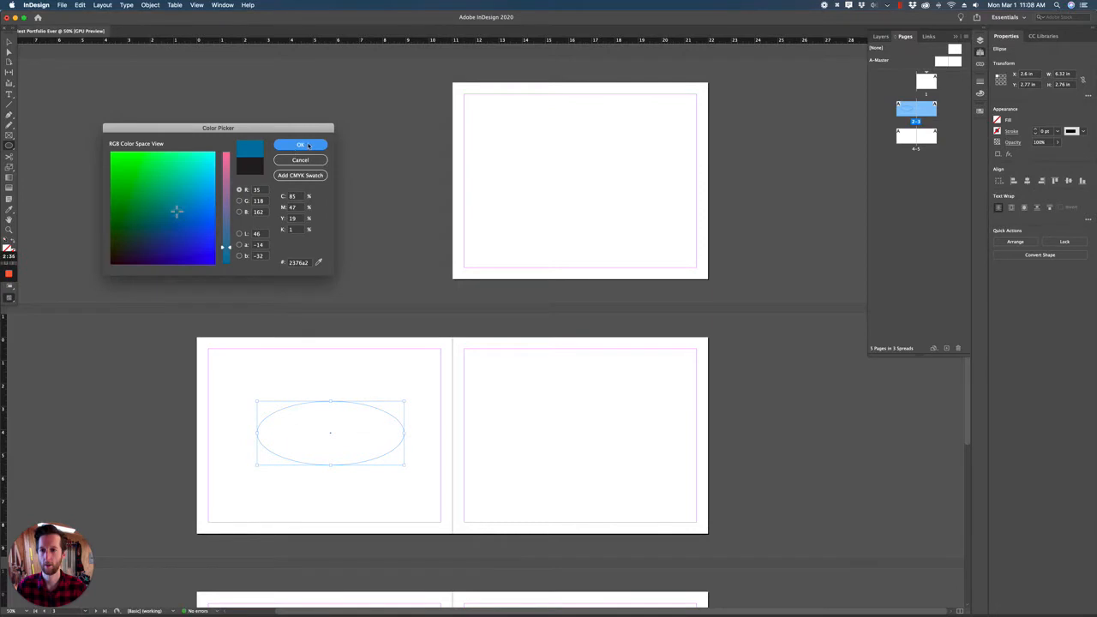
{"action": "left_click", "coordinate": [301, 145]}
{"action": "left_click", "coordinate": [913, 276]}
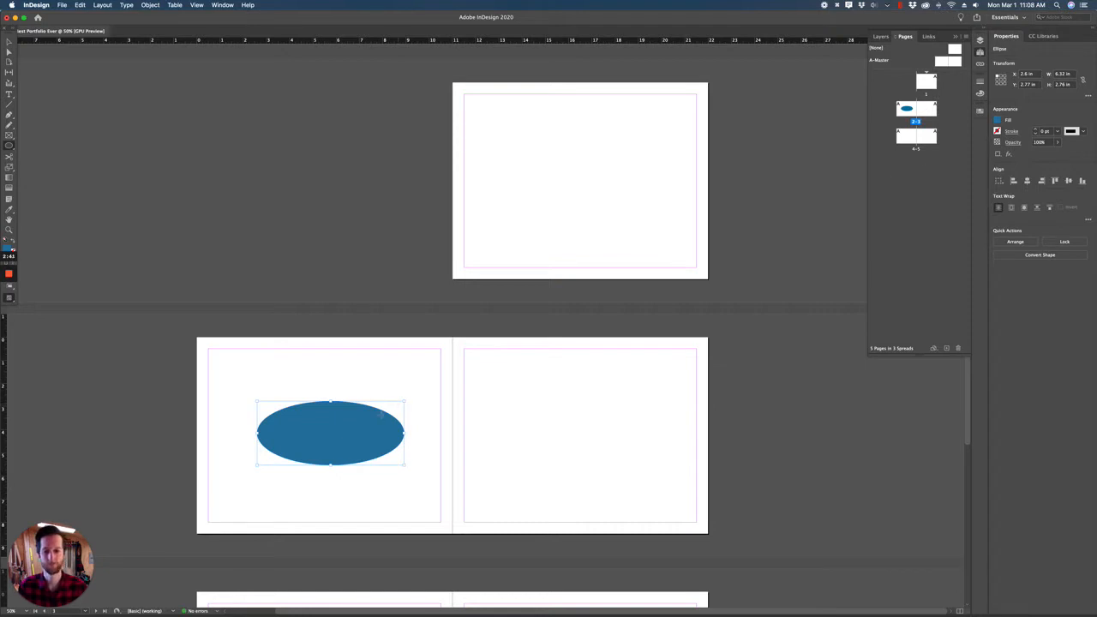
Delete the blue ellipse from page 2
{"action": "key", "text": "v"}
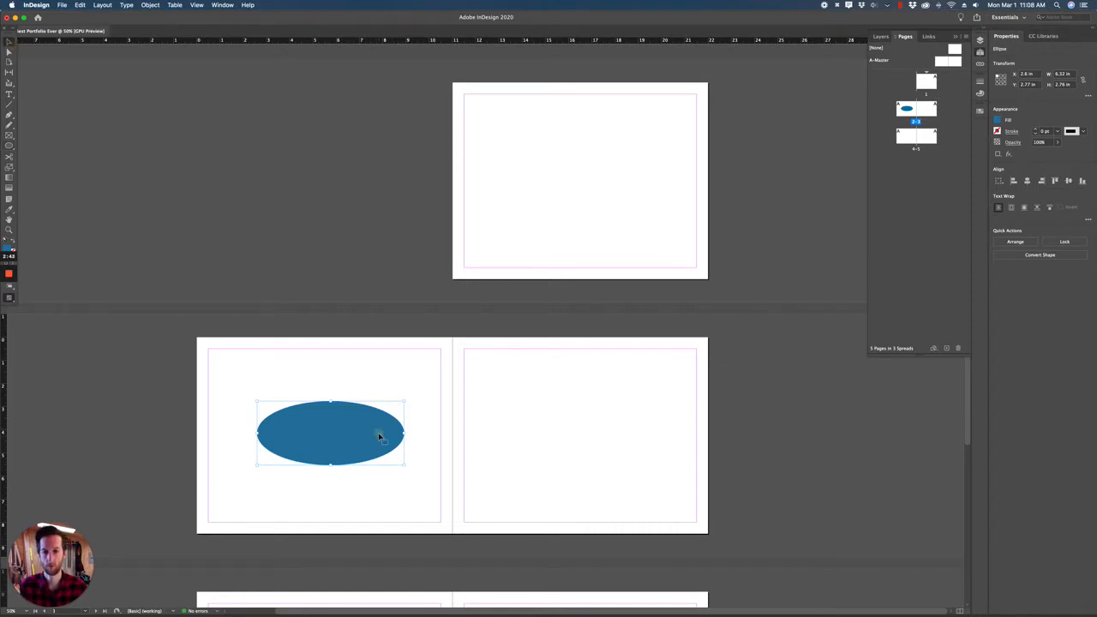
{"action": "key", "text": "BackSpace"}
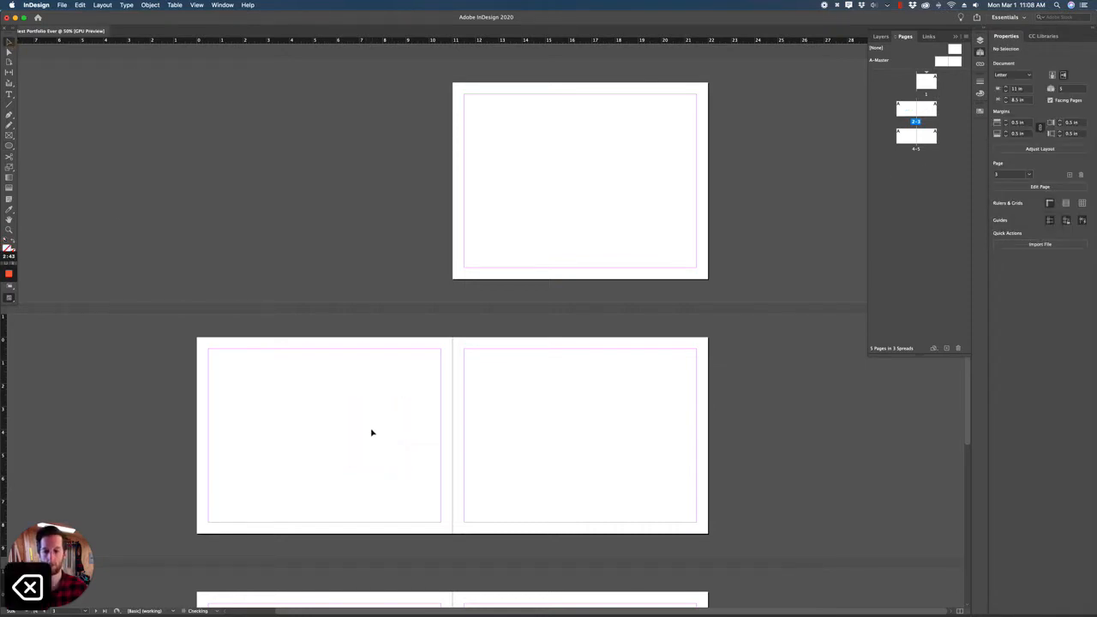
On the A-Master's left page, add a text frame about 6.8 by 1.3 in at the upper-left margin corner reading "Project Title"
{"action": "double_click", "coordinate": [948, 61]}
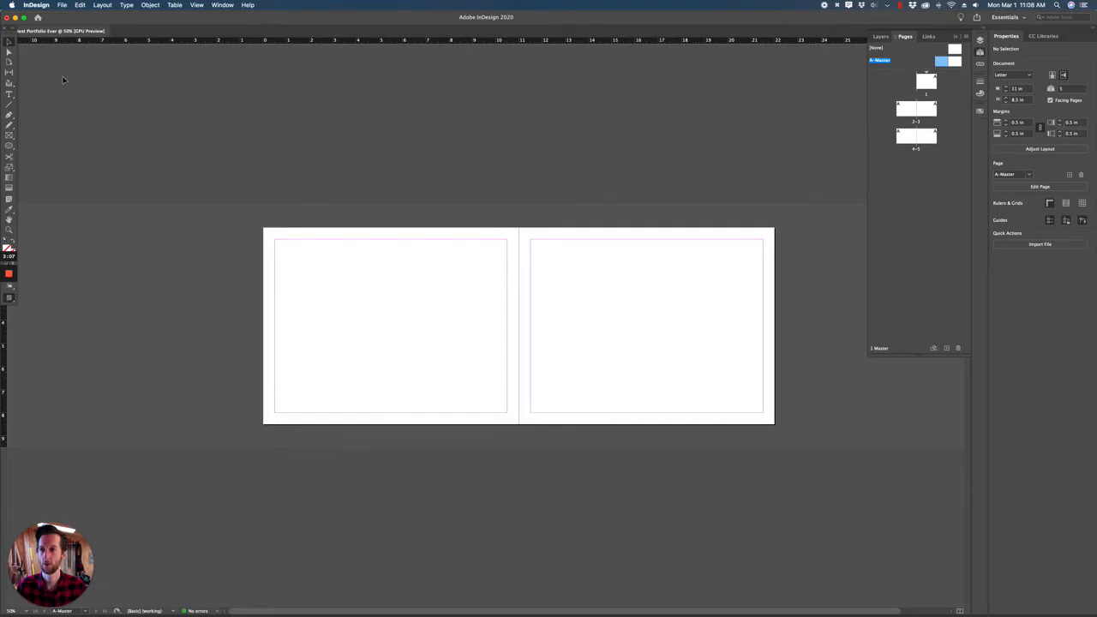
{"action": "left_click", "coordinate": [9, 95]}
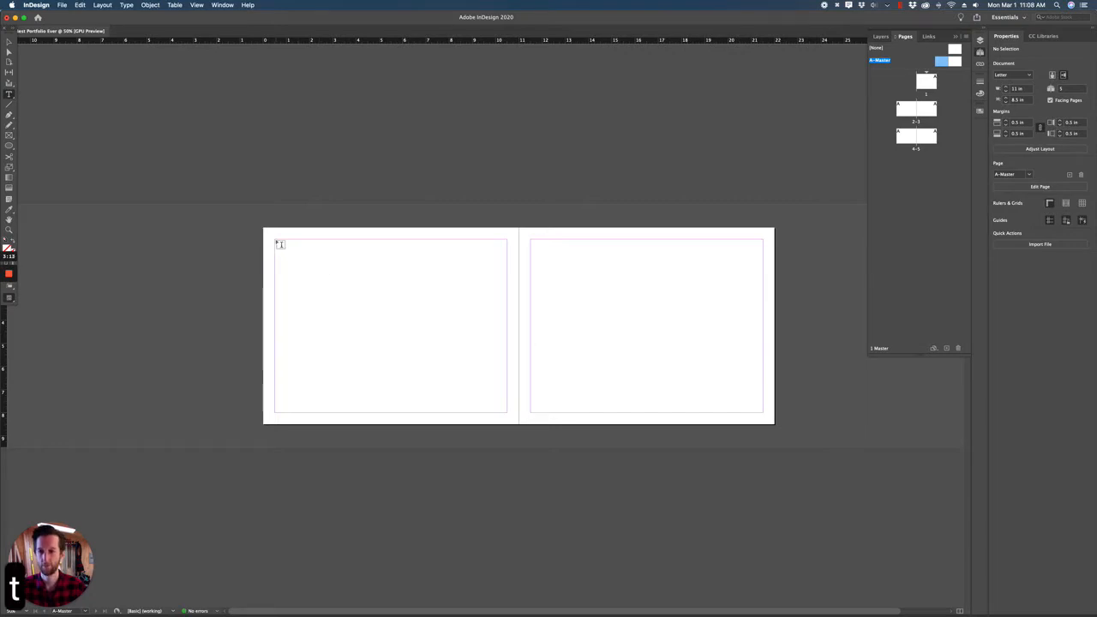
{"action": "left_click_drag", "start_coordinate": [279, 244], "coordinate": [430, 270]}
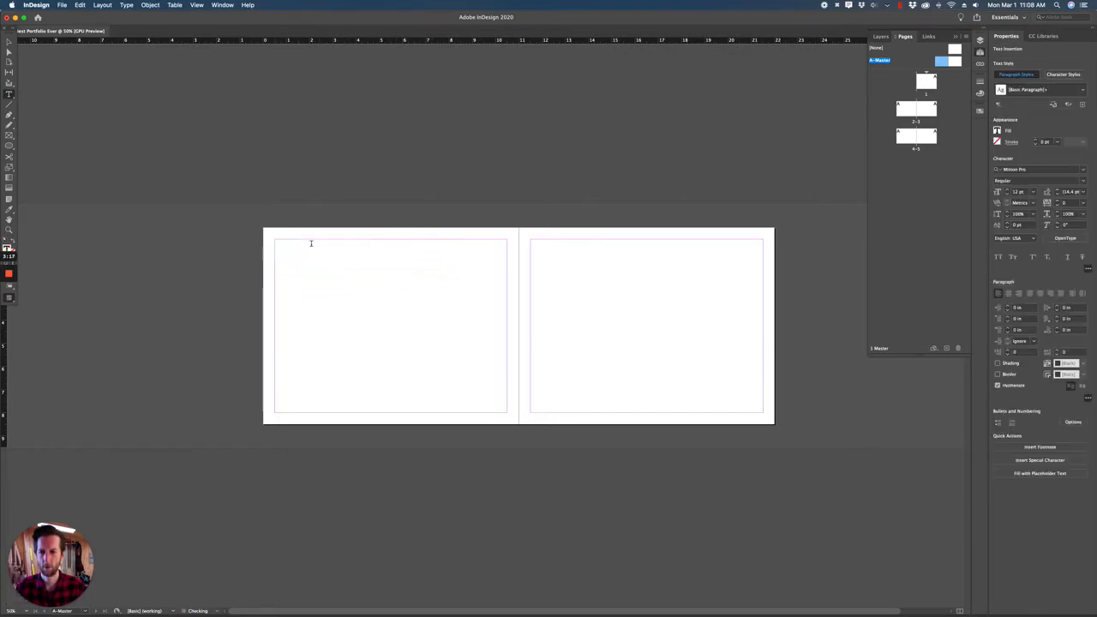
{"action": "type", "text": "P"}
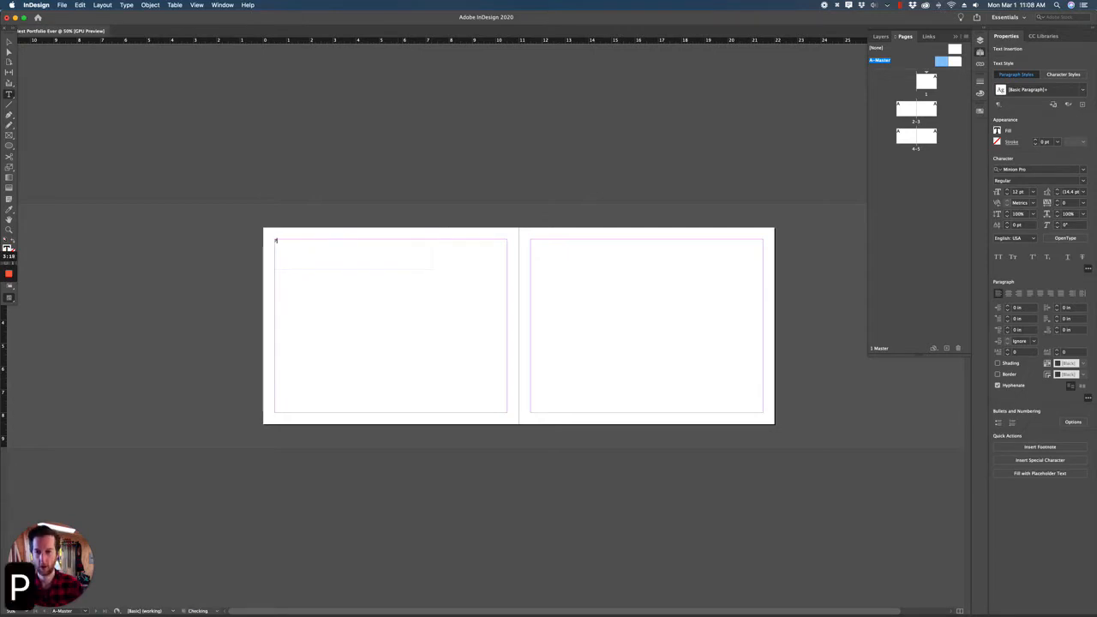
{"action": "type", "text": "roject Title"}
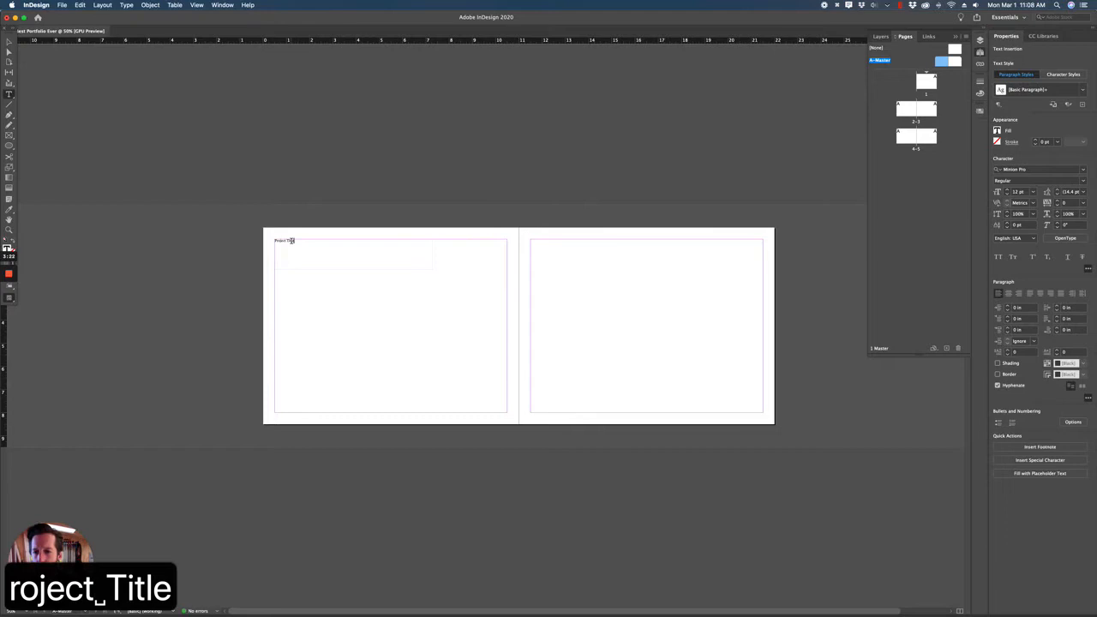
{"action": "key", "text": "Escape"}
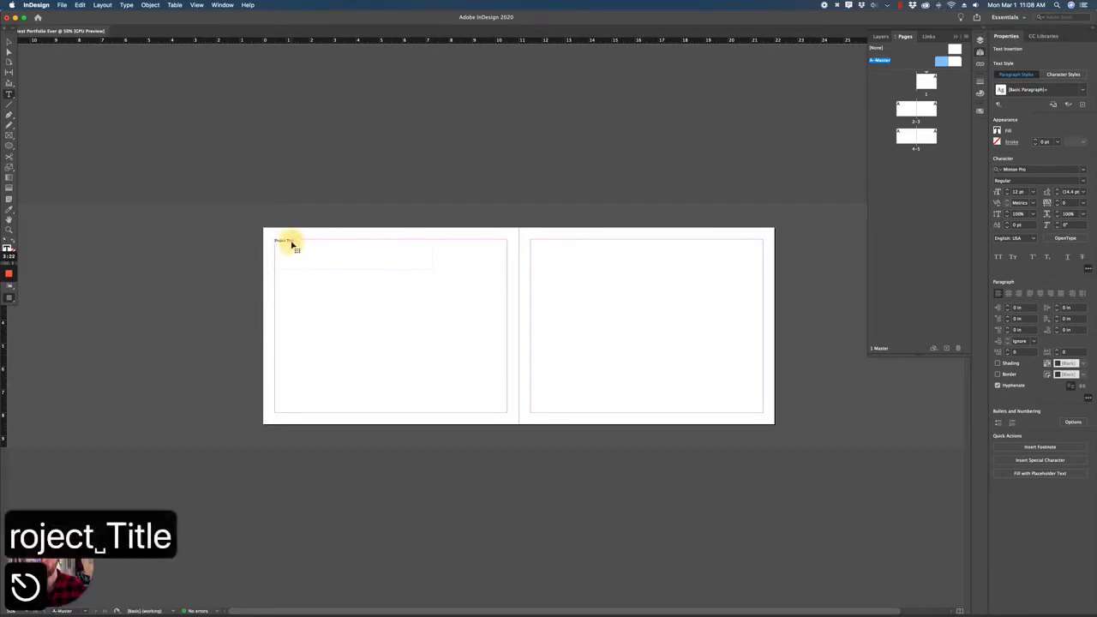
{"action": "key", "text": "super+1"}
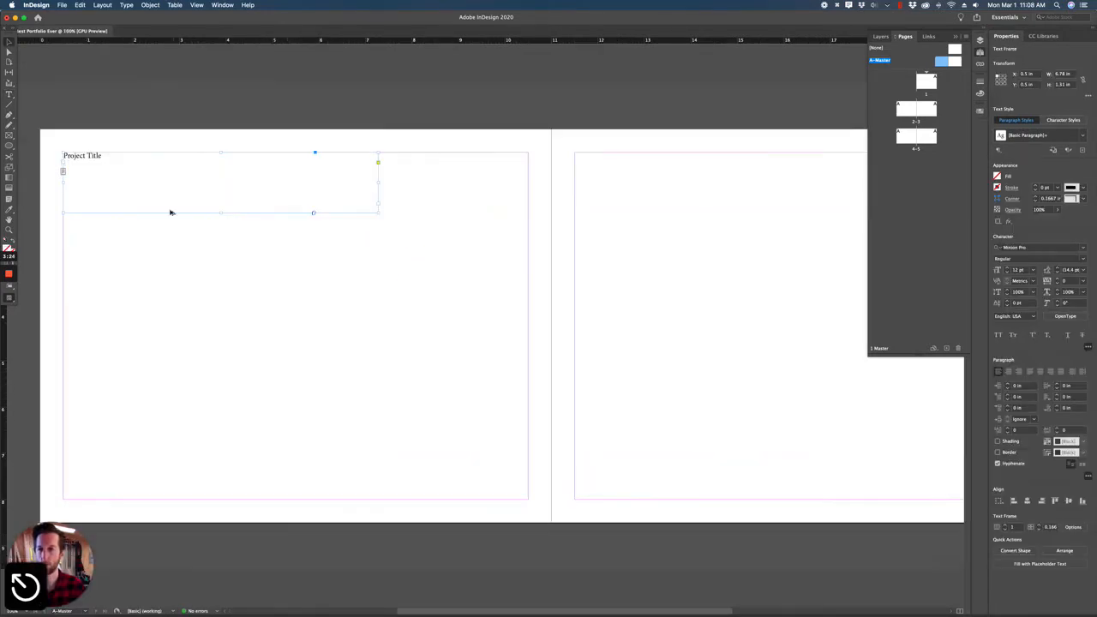
{"action": "left_click_drag", "start_coordinate": [120, 218], "coordinate": [234, 274]}
{"action": "scroll", "coordinate": [199, 176], "scroll_direction": "up", "scroll_amount": 1}
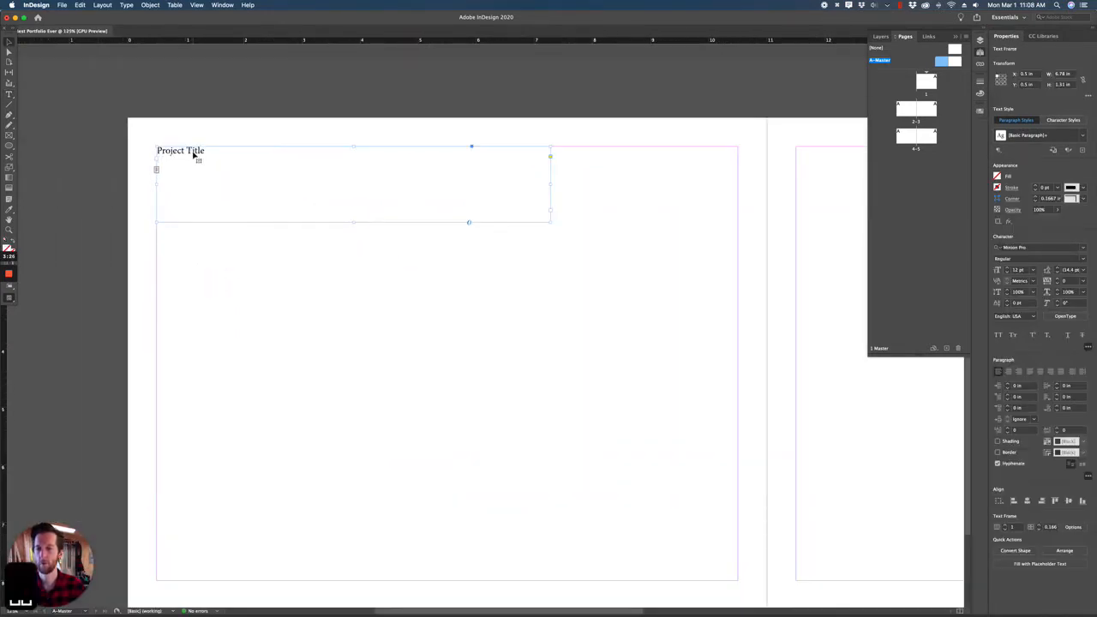
{"action": "double_click", "coordinate": [192, 151]}
{"action": "type", "text": "t"}
{"action": "triple_click", "coordinate": [195, 151]}
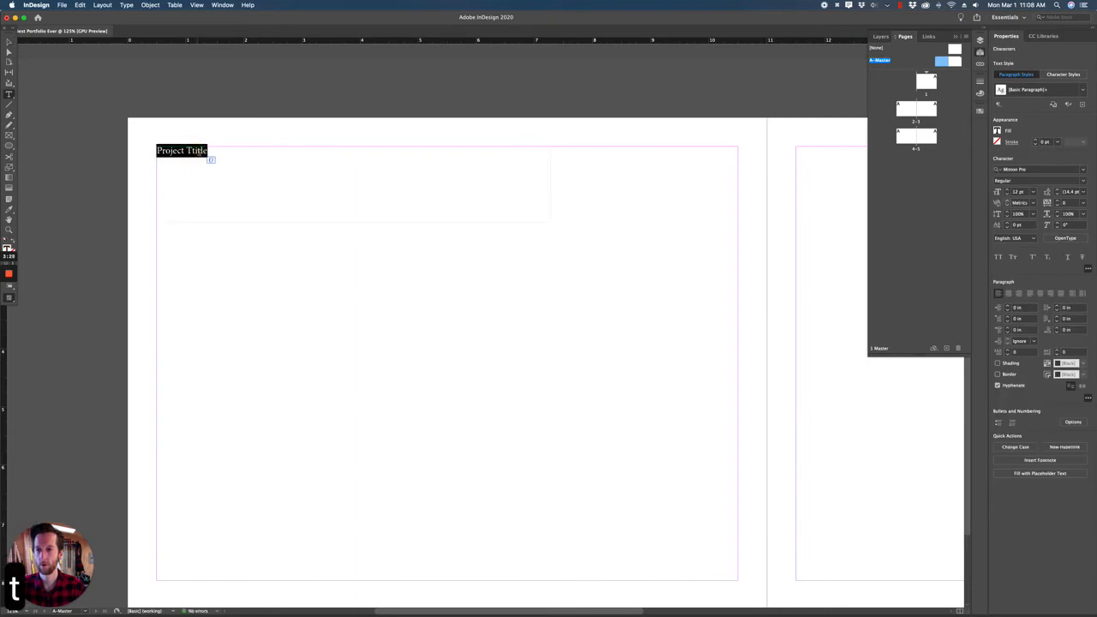
{"action": "left_click", "coordinate": [190, 151]}
{"action": "key", "text": "BackSpace"}
Enlarge the "Project Title" text to 31 pt in single-point increments
{"action": "triple_click", "coordinate": [195, 151]}
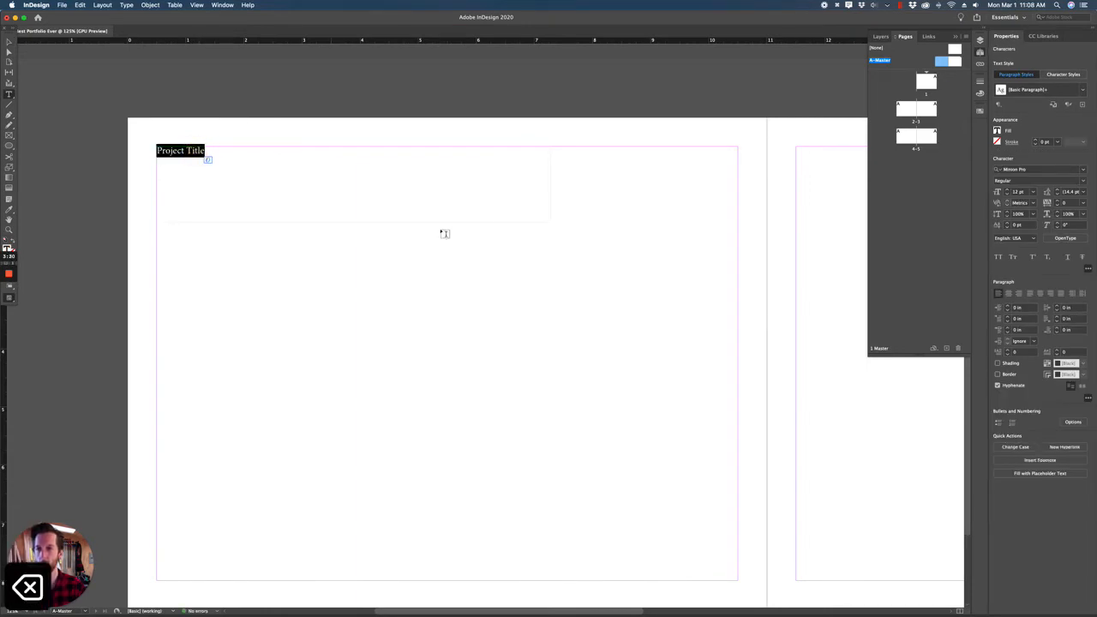
{"action": "left_click", "coordinate": [1008, 190]}
{"action": "left_click", "coordinate": [1008, 191]}
{"action": "left_click", "coordinate": [1008, 190]}
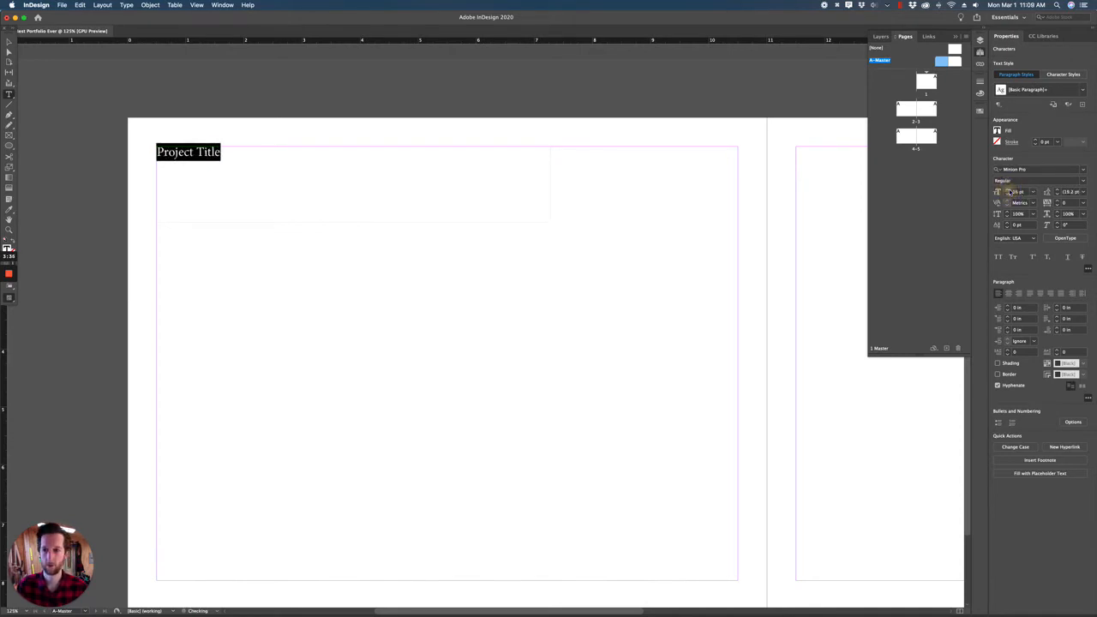
{"action": "left_click", "coordinate": [1008, 190]}
{"action": "left_click", "coordinate": [1008, 191]}
{"action": "left_click", "coordinate": [1008, 191]}
{"action": "left_click", "coordinate": [1008, 190]}
{"action": "left_click", "coordinate": [1008, 190]}
{"action": "left_click", "coordinate": [1008, 191]}
{"action": "left_click", "coordinate": [1008, 190]}
{"action": "left_click", "coordinate": [1008, 190]}
{"action": "left_click", "coordinate": [1008, 191]}
{"action": "left_click", "coordinate": [1008, 190]}
{"action": "left_click", "coordinate": [1007, 190]}
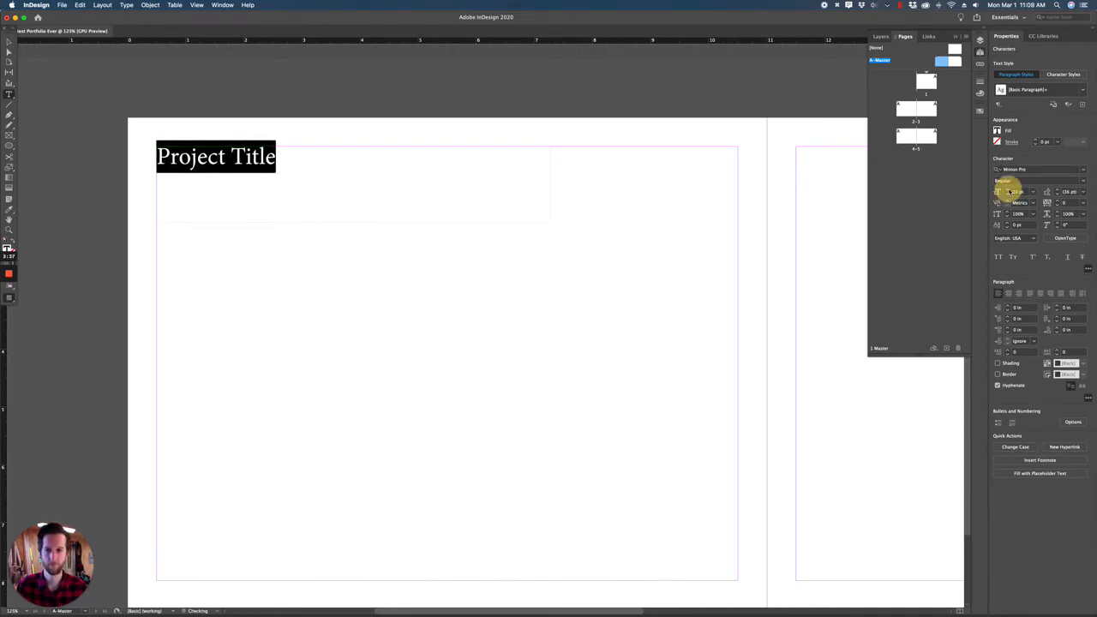
{"action": "left_click", "coordinate": [1008, 190]}
Format the "Project Title" text as 24 pt Arial Black
{"action": "double_click", "coordinate": [1016, 192]}
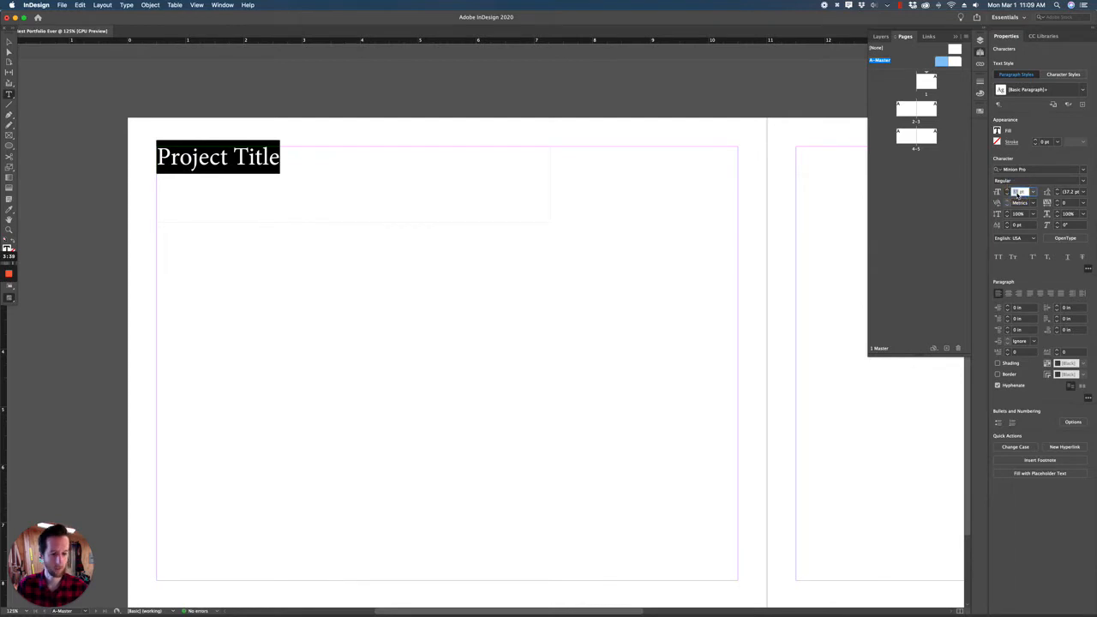
{"action": "type", "text": "24"}
{"action": "key", "text": "Return"}
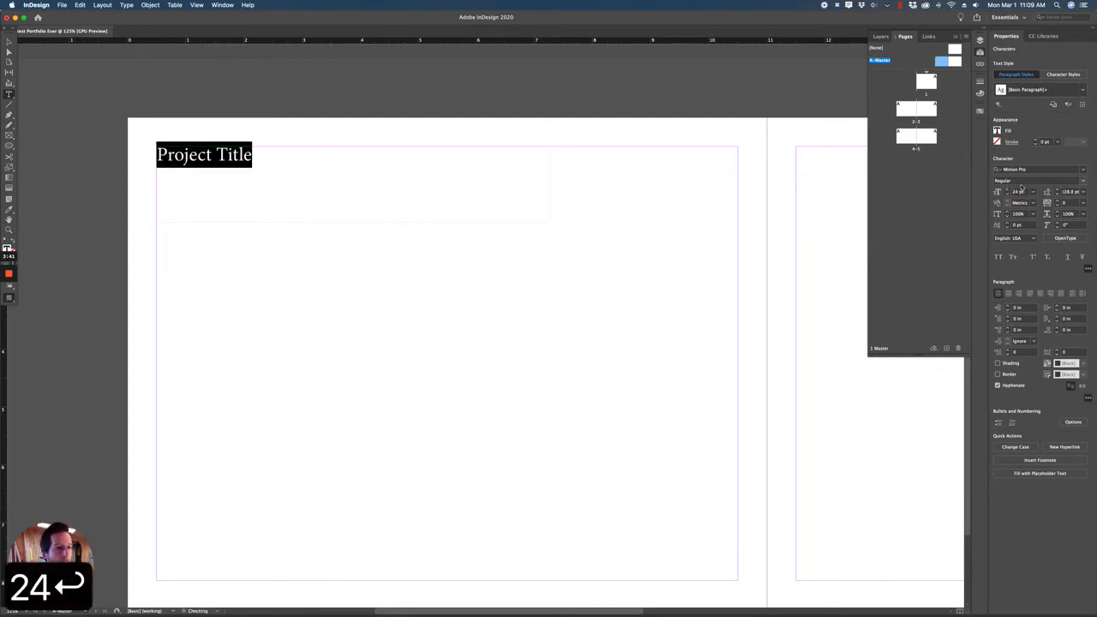
{"action": "left_click", "coordinate": [1042, 168]}
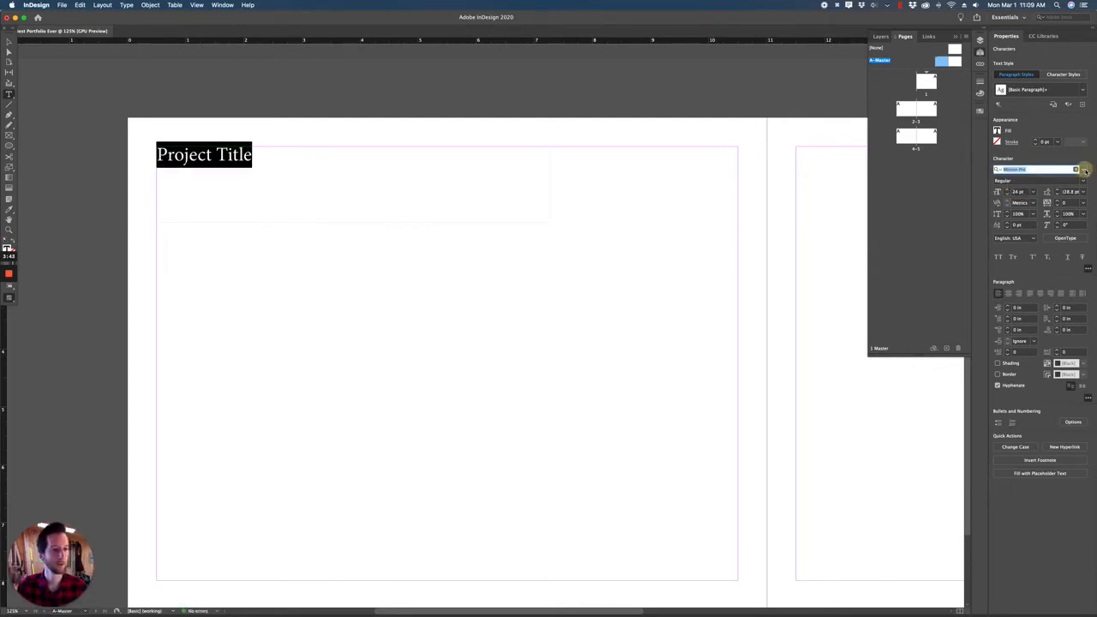
{"action": "left_click", "coordinate": [1083, 169]}
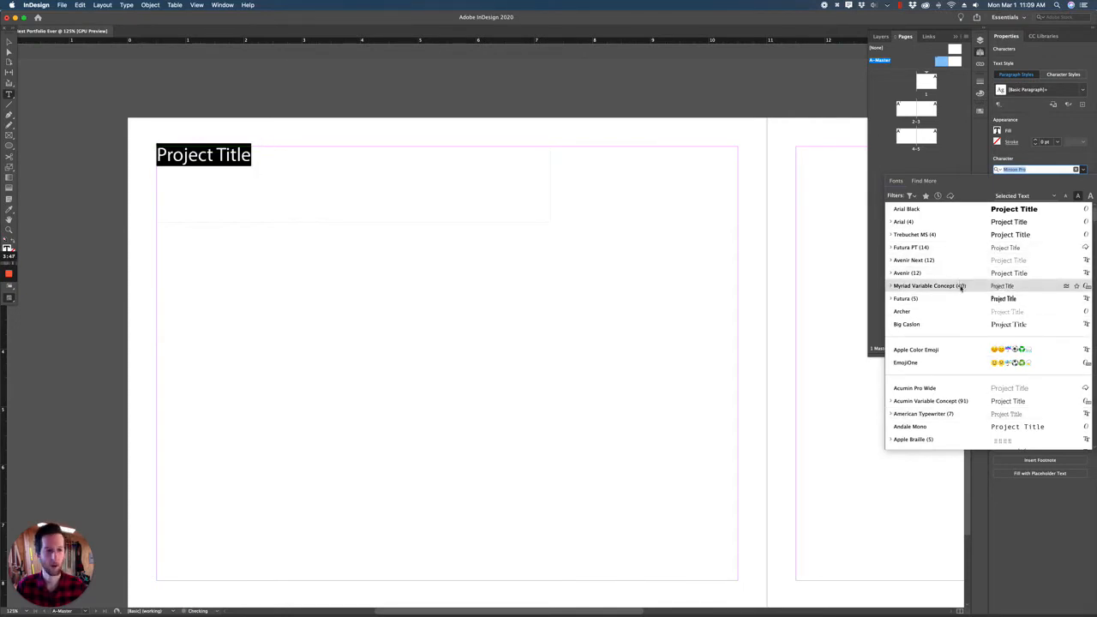
{"action": "left_click", "coordinate": [911, 212]}
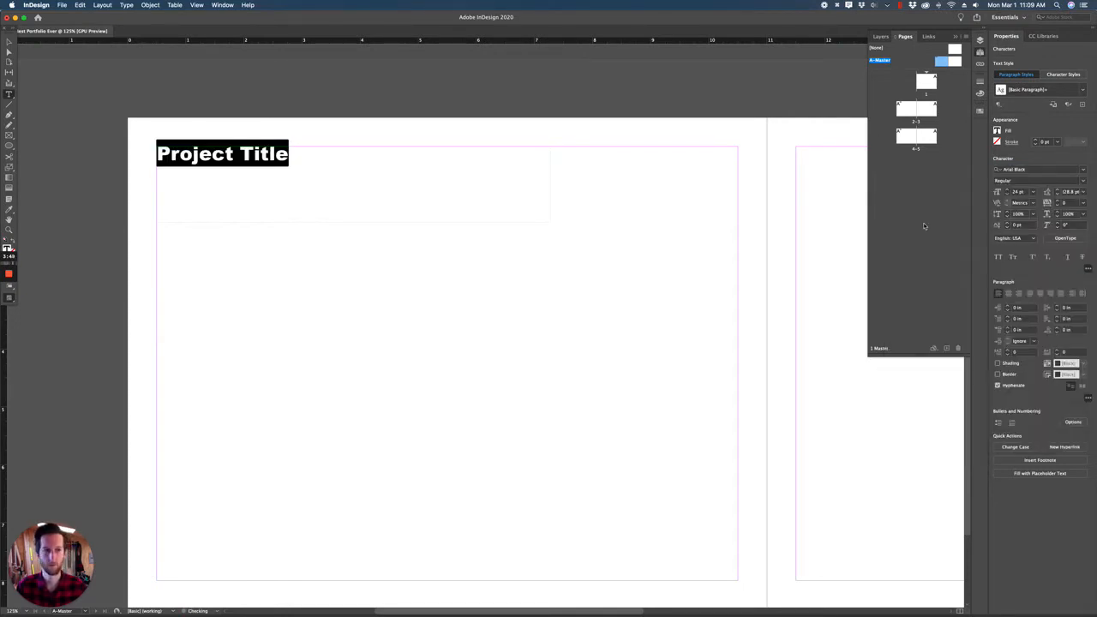
Fit the title's text frame tightly around its text
{"action": "left_click", "coordinate": [267, 154]}
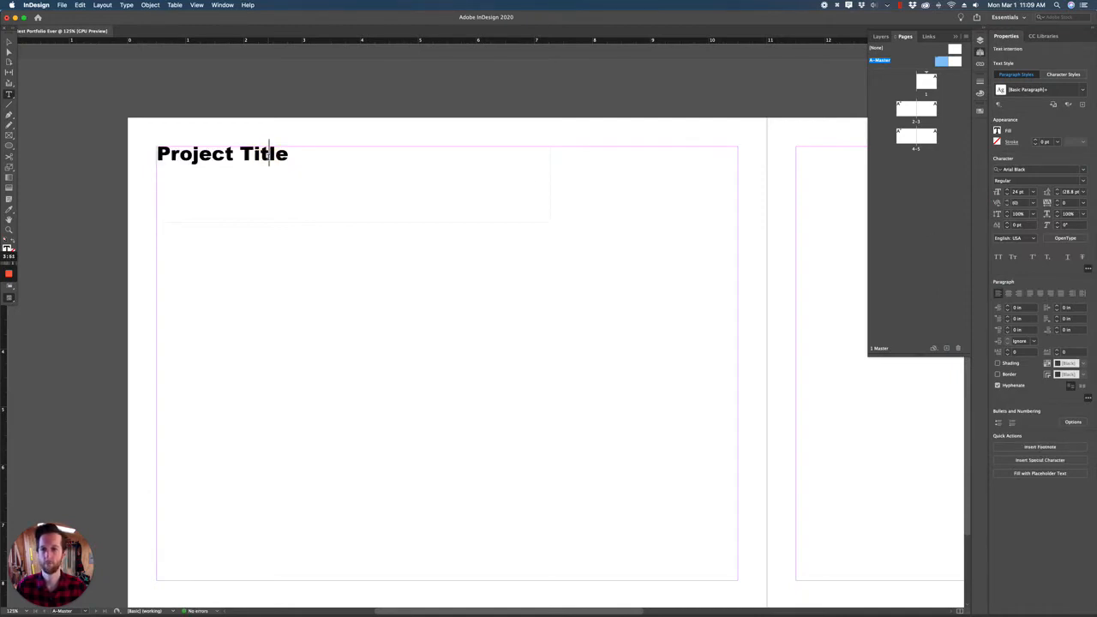
{"action": "key", "text": "Escape"}
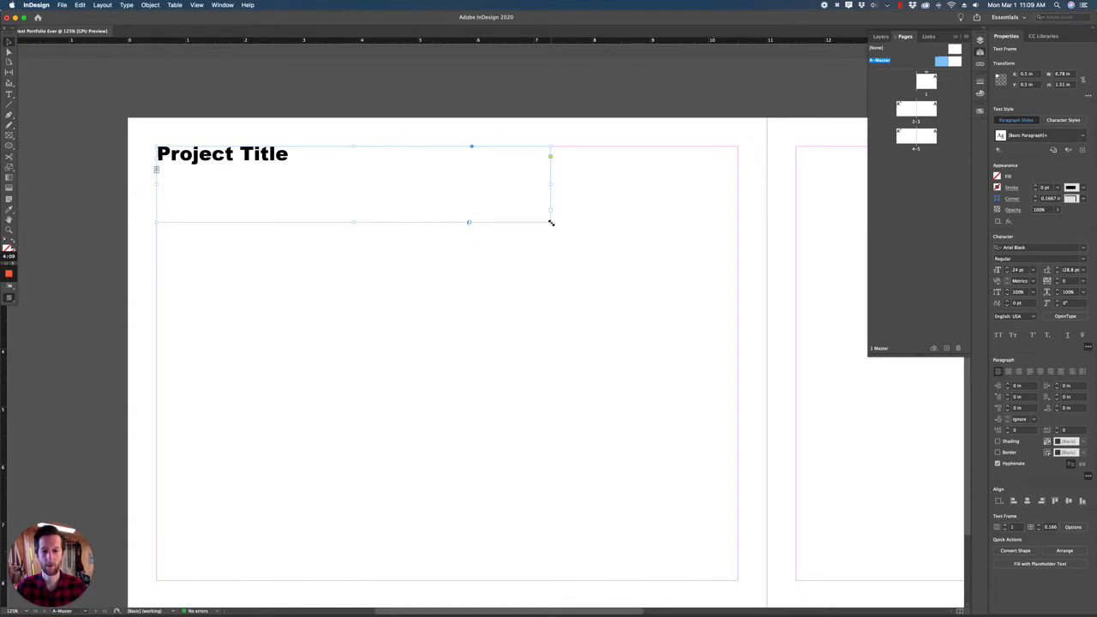
{"action": "double_click", "coordinate": [551, 222]}
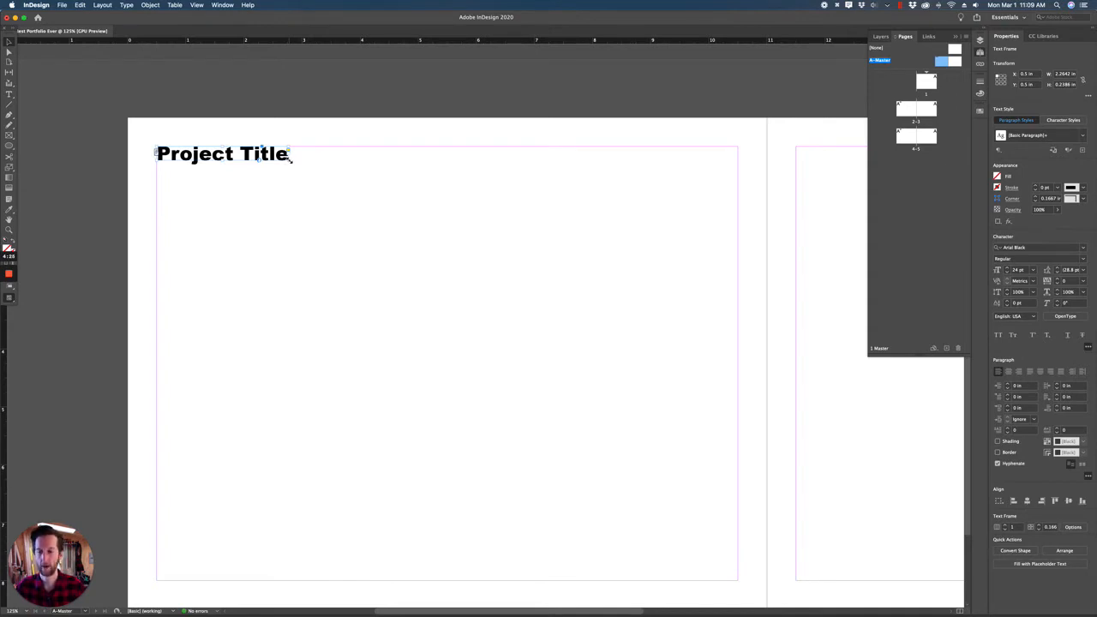
Try enlarging only the title's text frame to about 6.2 by 2.8 in, and undo the resize
{"action": "left_click_drag", "start_coordinate": [294, 161], "coordinate": [512, 304]}
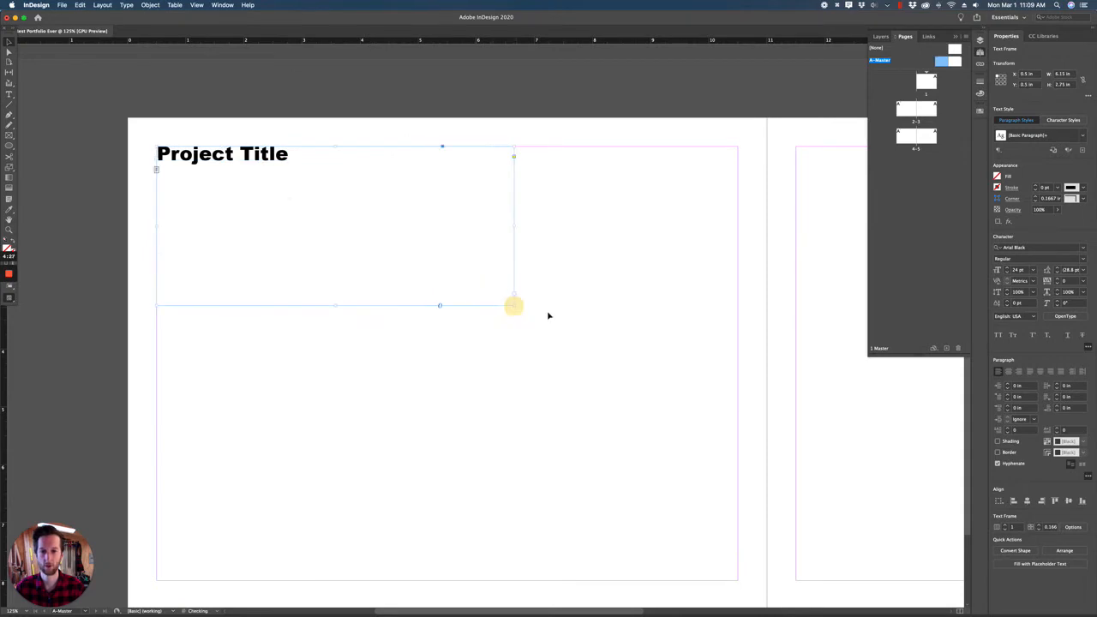
{"action": "key", "text": "super+z"}
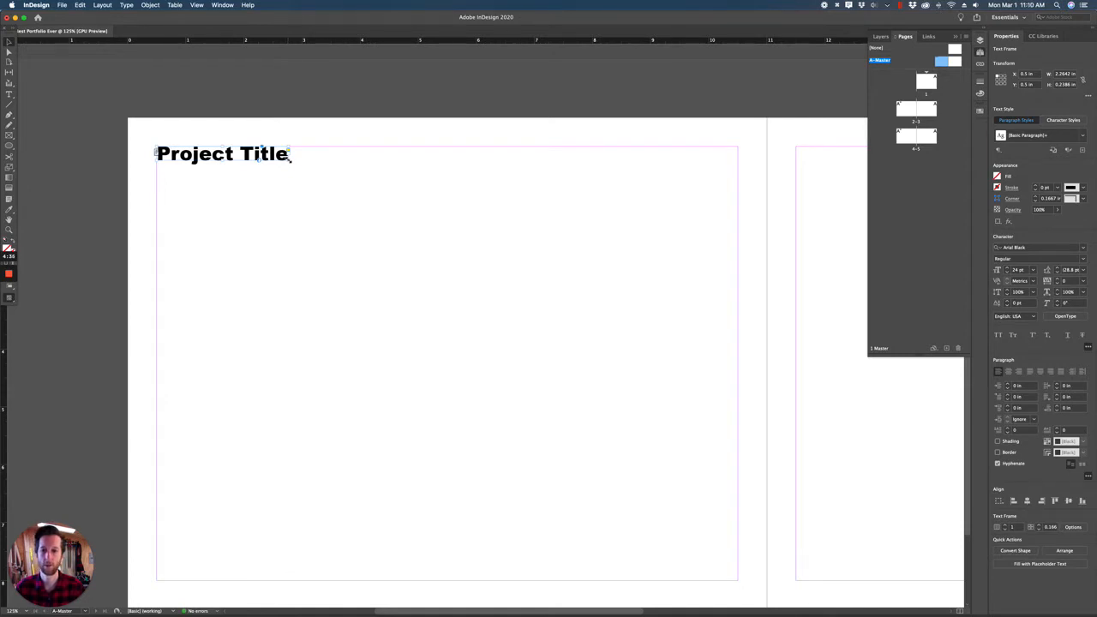
Try scaling the title frame together with its text, both freely and proportionally, undoing each attempt
{"action": "left_click_drag", "start_coordinate": [291, 159], "coordinate": [568, 297]}
{"action": "key", "text": "super+z"}
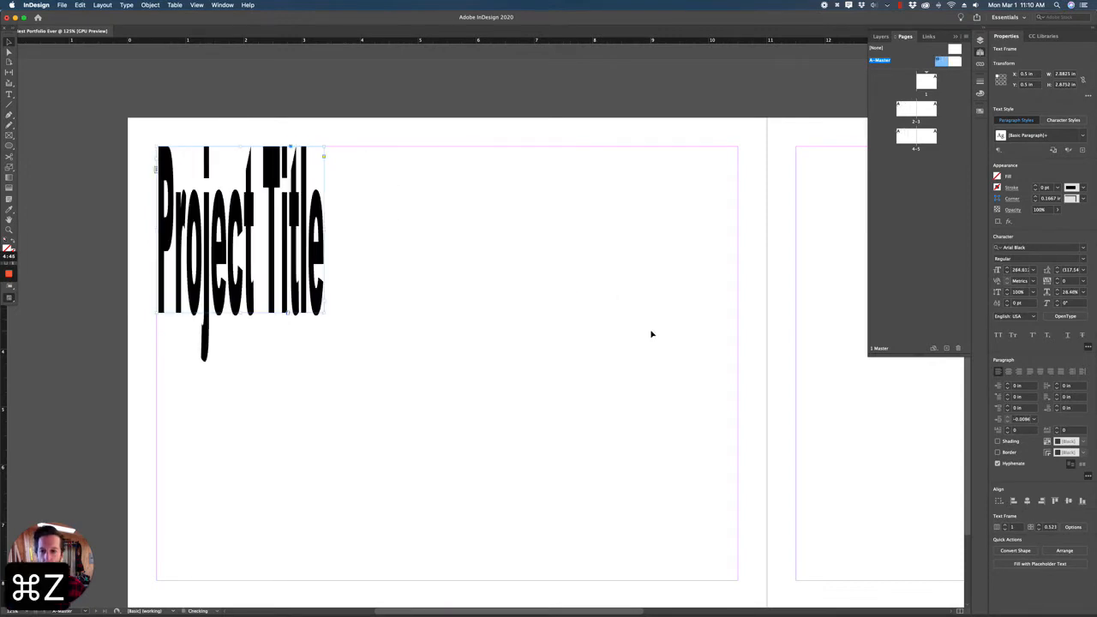
{"action": "key", "text": "super+z"}
{"action": "key", "text": "super+z"}
{"action": "key", "text": "super+z"}
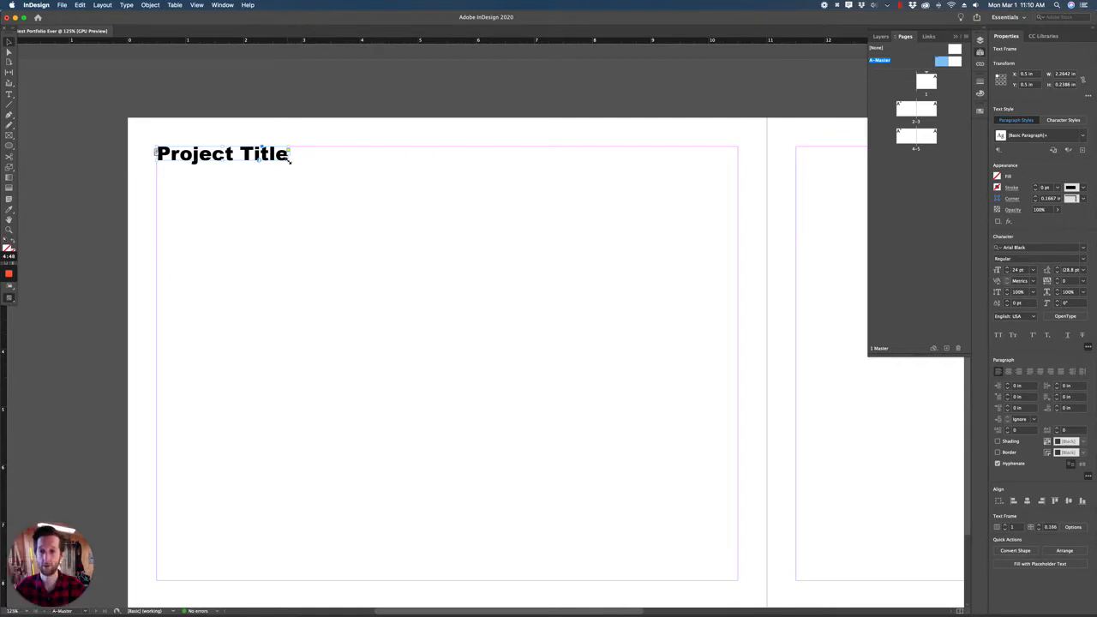
{"action": "left_click_drag", "start_coordinate": [290, 157], "coordinate": [353, 184]}
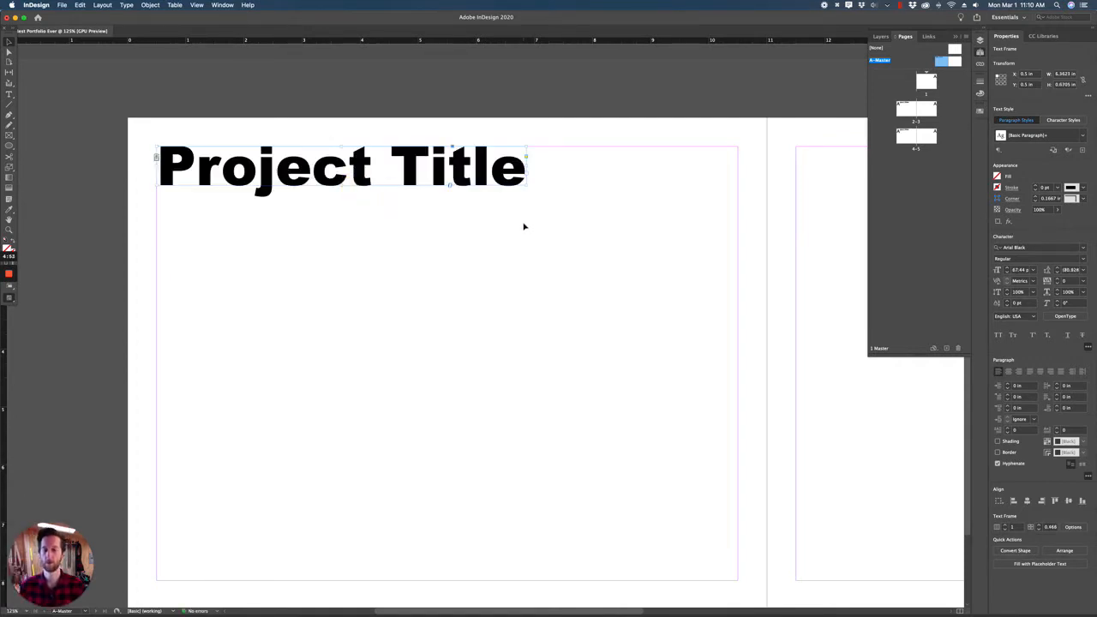
{"action": "key", "text": "super+z"}
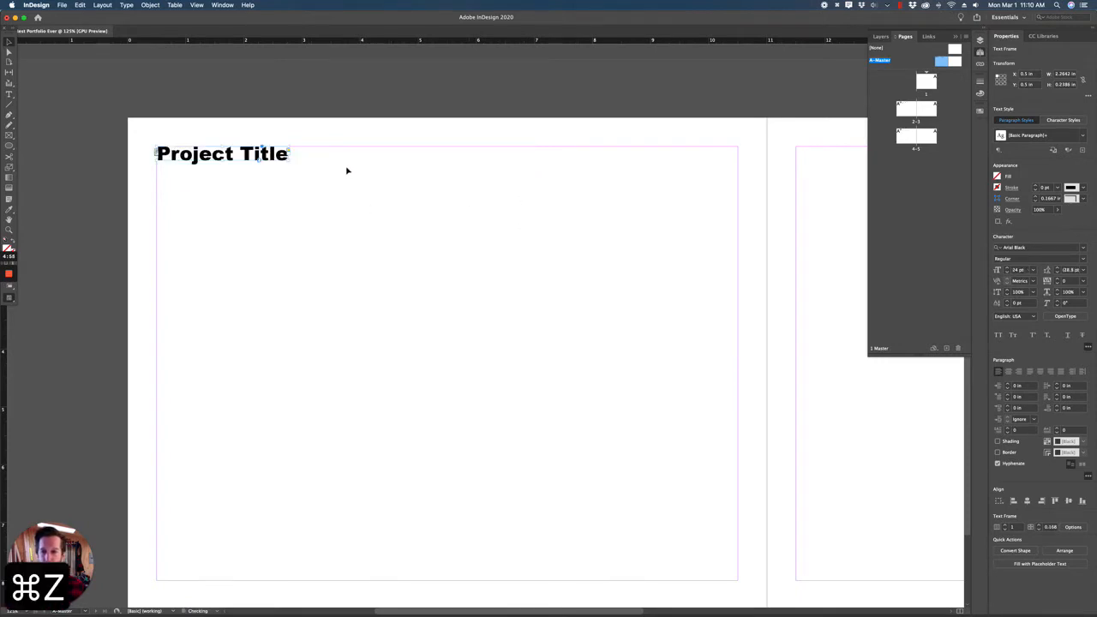
Scale the title frame and its text proportionally to about 2.9 in wide, bringing the text to 31.2 pt
{"action": "left_click_drag", "start_coordinate": [294, 160], "coordinate": [330, 168]}
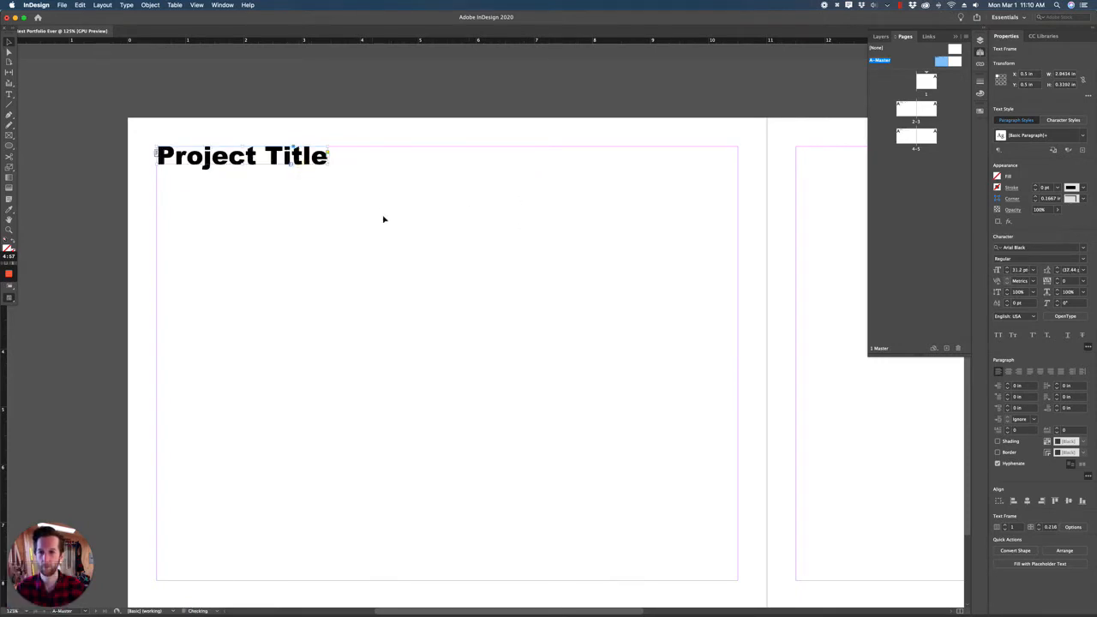
{"action": "left_click", "coordinate": [272, 206]}
{"action": "left_click", "coordinate": [329, 160]}
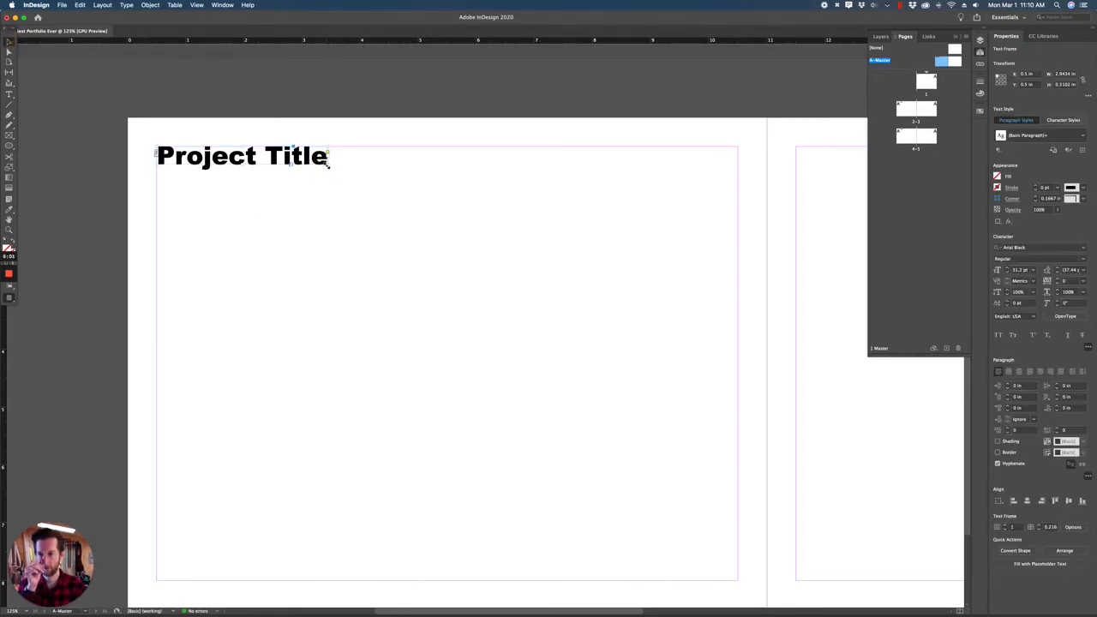
Widen the title's text frame to about 6.3 in without scaling the text, and leave the frame selected
{"action": "left_click_drag", "start_coordinate": [328, 163], "coordinate": [522, 165]}
{"action": "left_click", "coordinate": [289, 282]}
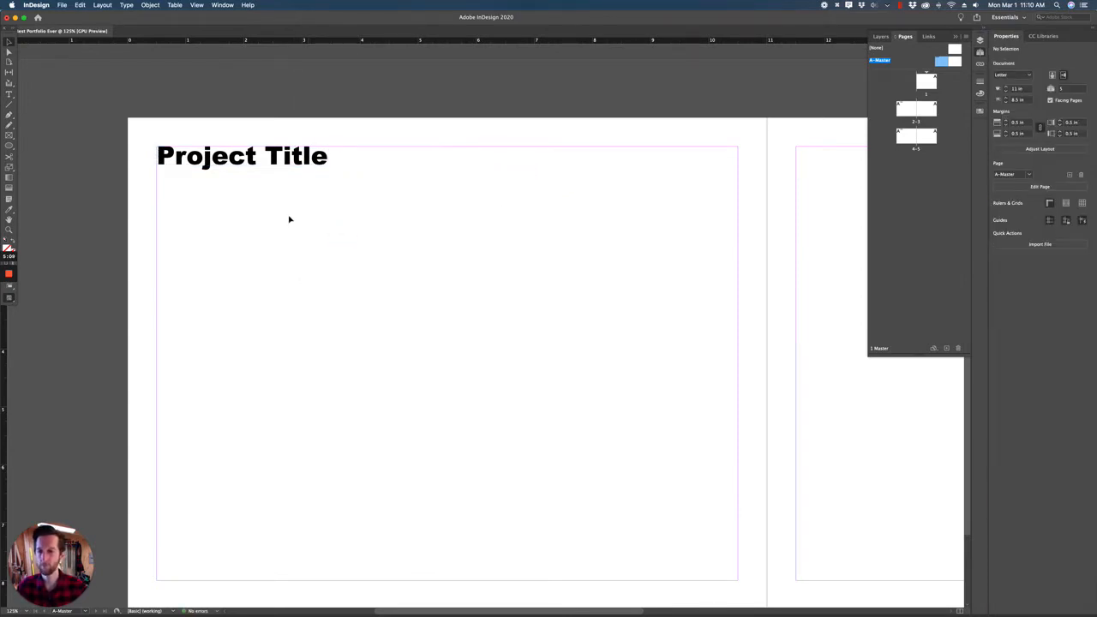
{"action": "left_click", "coordinate": [264, 160]}
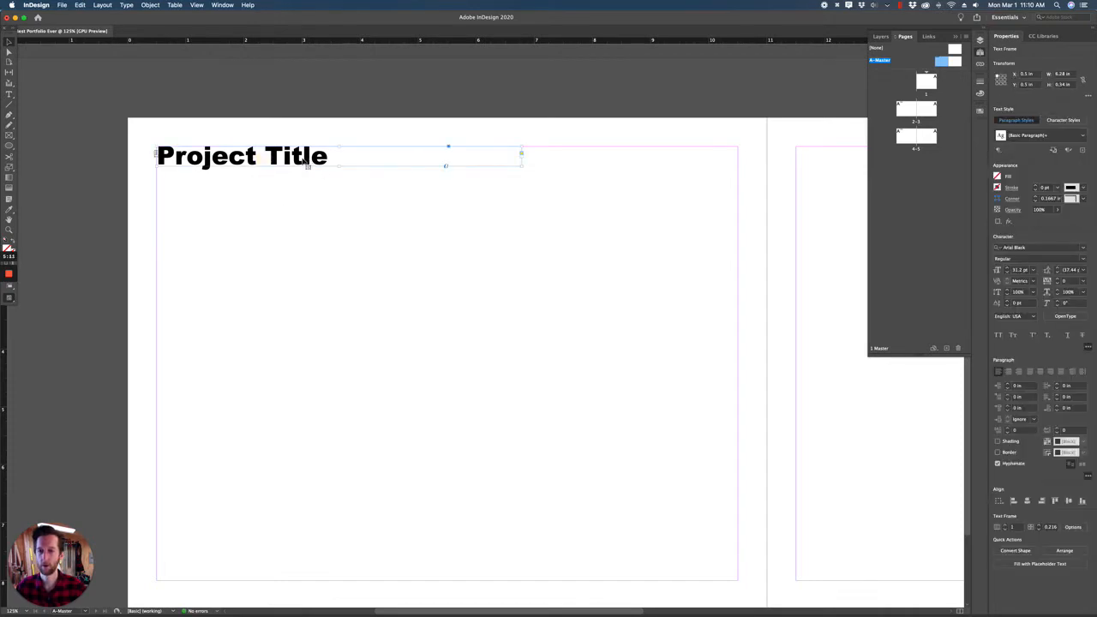
Try duplicating the project title frame straight down and diagonally across the master page, undoing each copy
{"action": "left_click_drag", "start_coordinate": [305, 161], "coordinate": [300, 205]}
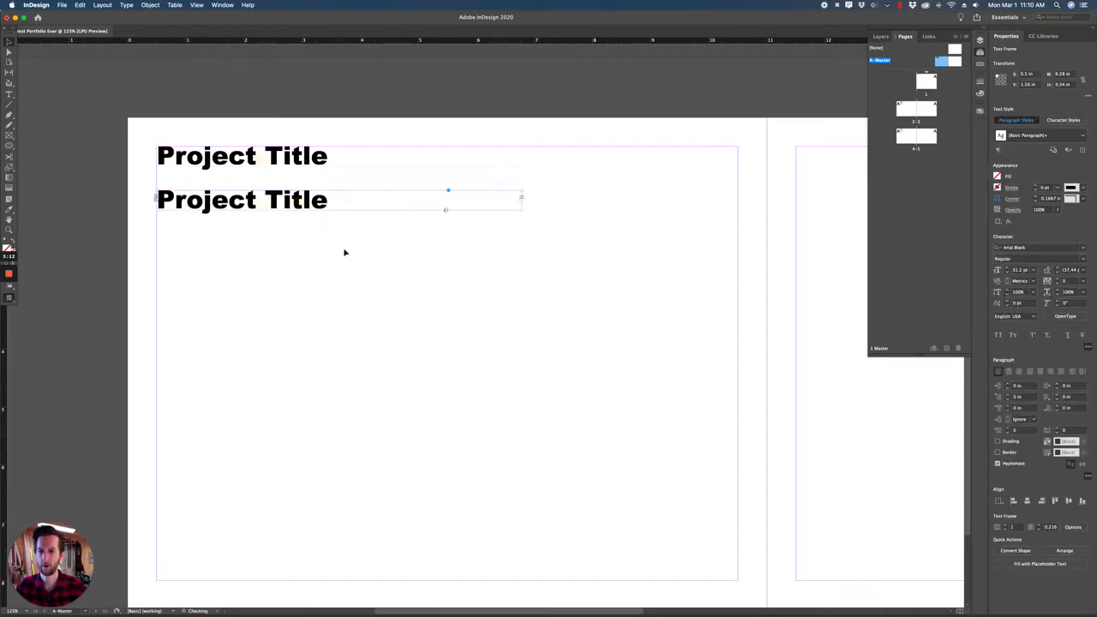
{"action": "key", "text": "super+z"}
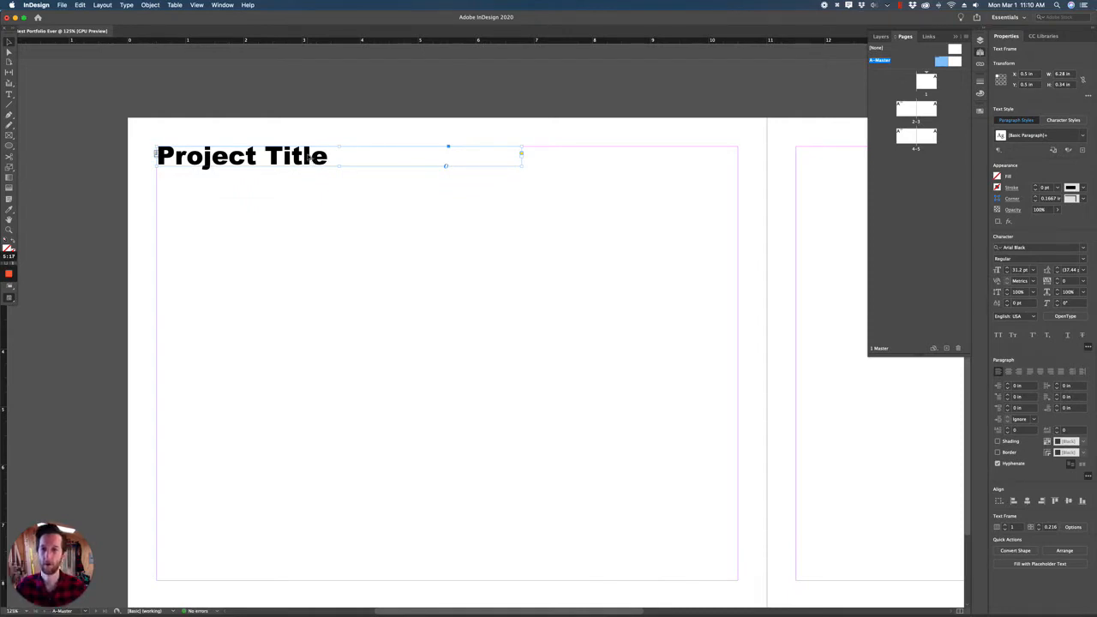
{"action": "left_click_drag", "start_coordinate": [312, 162], "coordinate": [307, 220]}
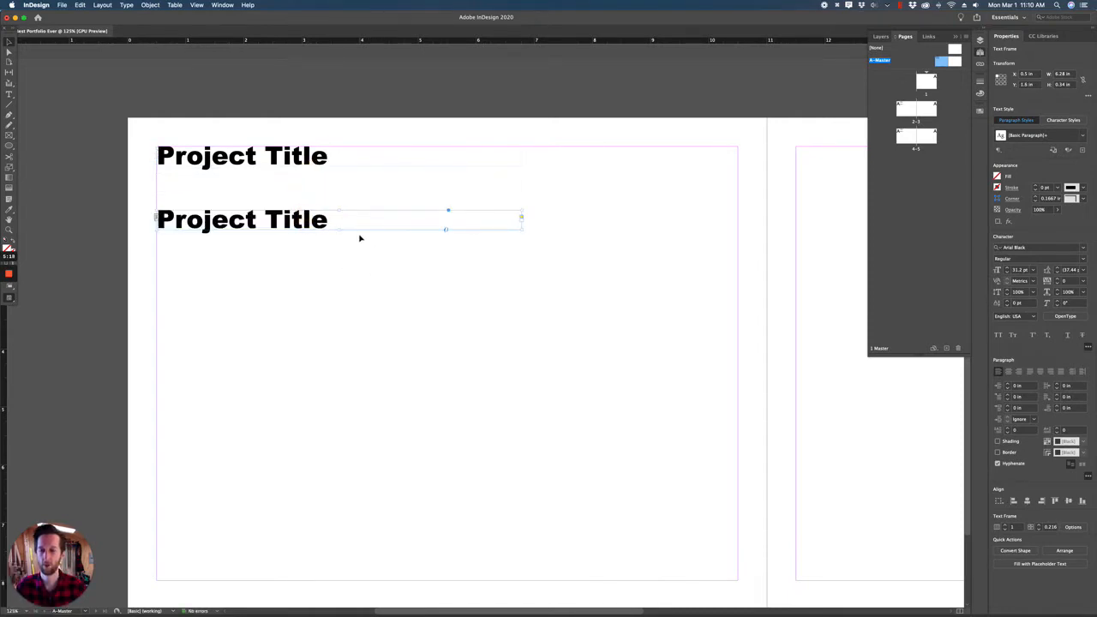
{"action": "key", "text": "super+z"}
{"action": "left_click_drag", "start_coordinate": [313, 163], "coordinate": [546, 336]}
{"action": "key", "text": "super+z"}
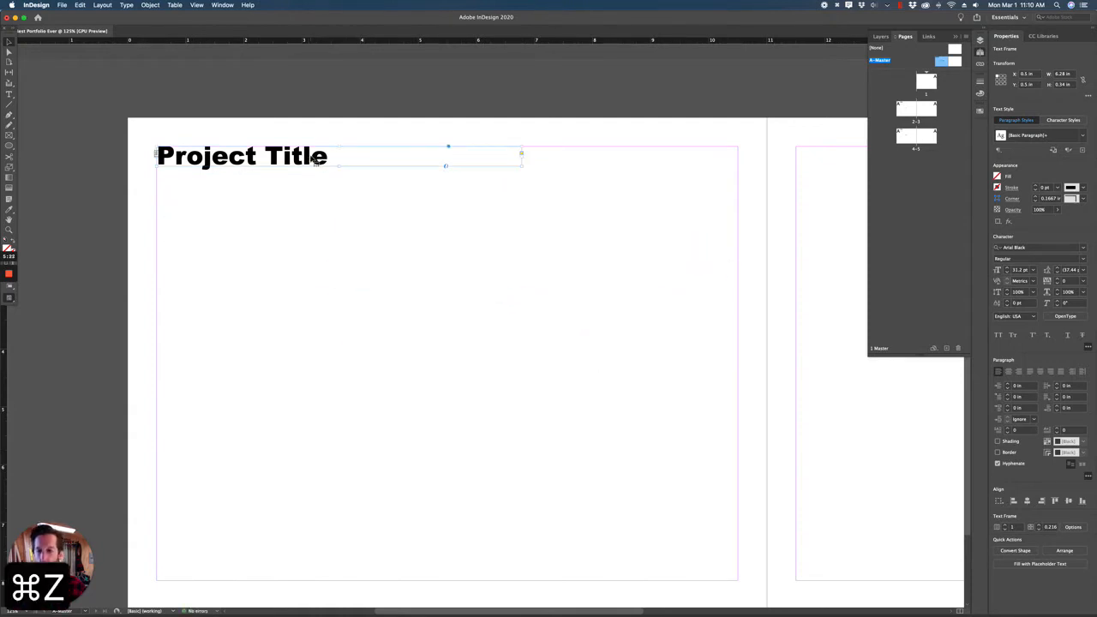
Duplicate the title frame directly below the original at about 1.1 in vertically and set the copy's font to Arial Regular
{"action": "left_click_drag", "start_coordinate": [306, 162], "coordinate": [314, 267]}
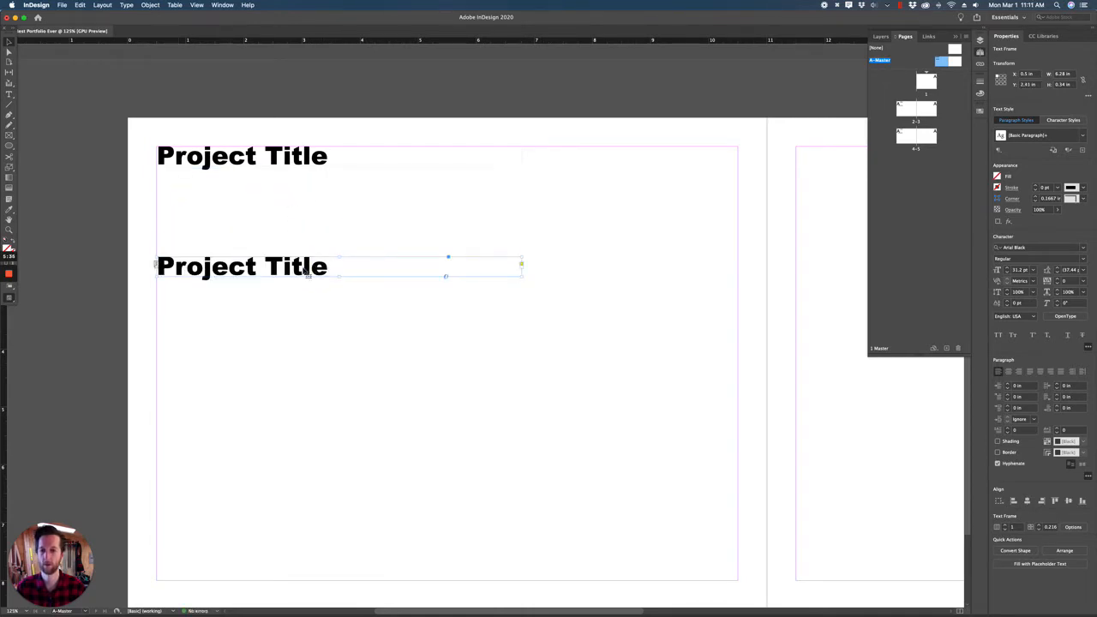
{"action": "left_click_drag", "start_coordinate": [301, 266], "coordinate": [301, 196]}
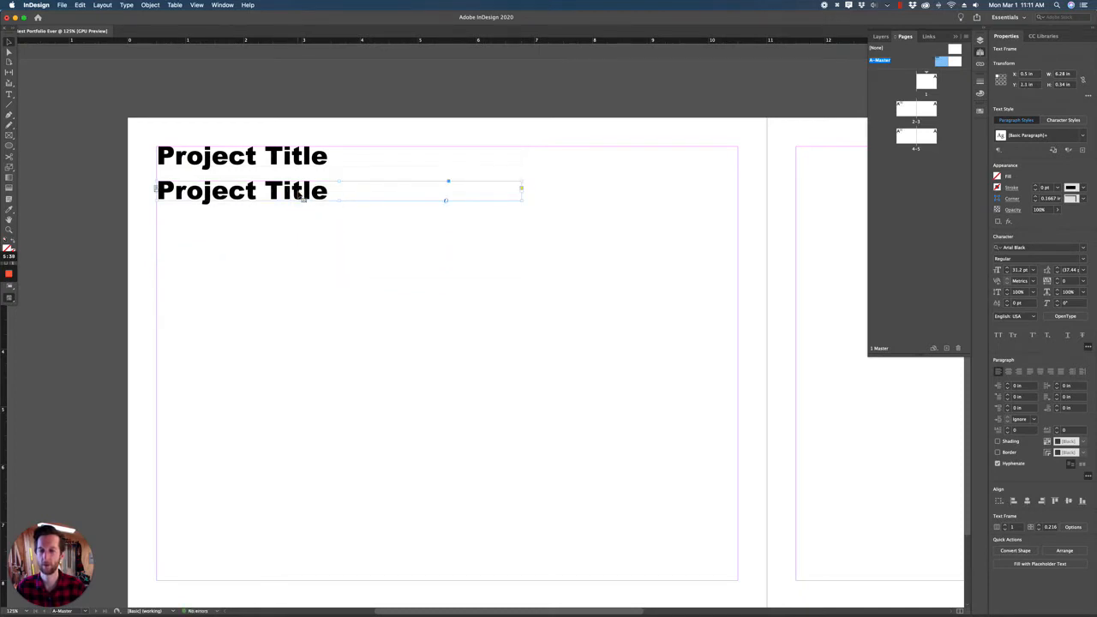
{"action": "triple_click", "coordinate": [300, 190]}
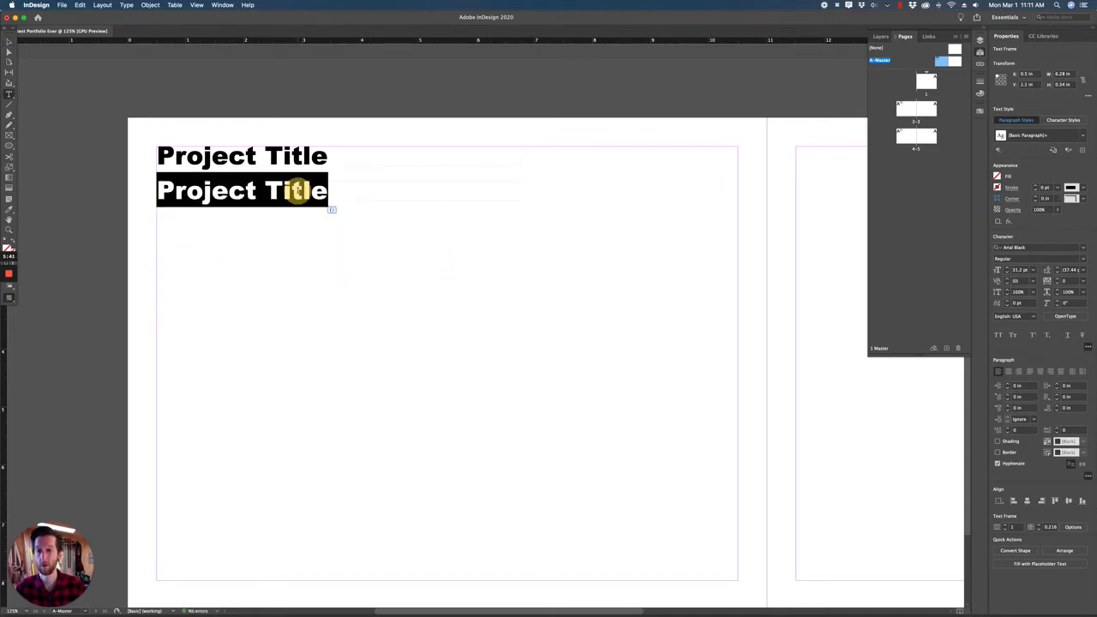
{"action": "left_click", "coordinate": [1085, 170]}
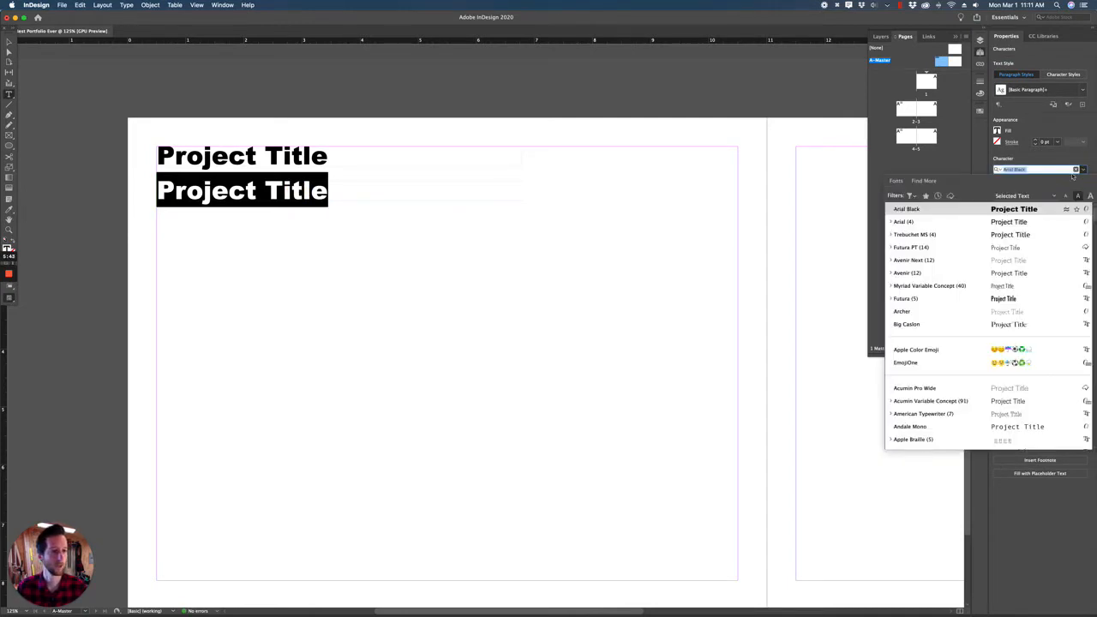
{"action": "left_click", "coordinate": [906, 223]}
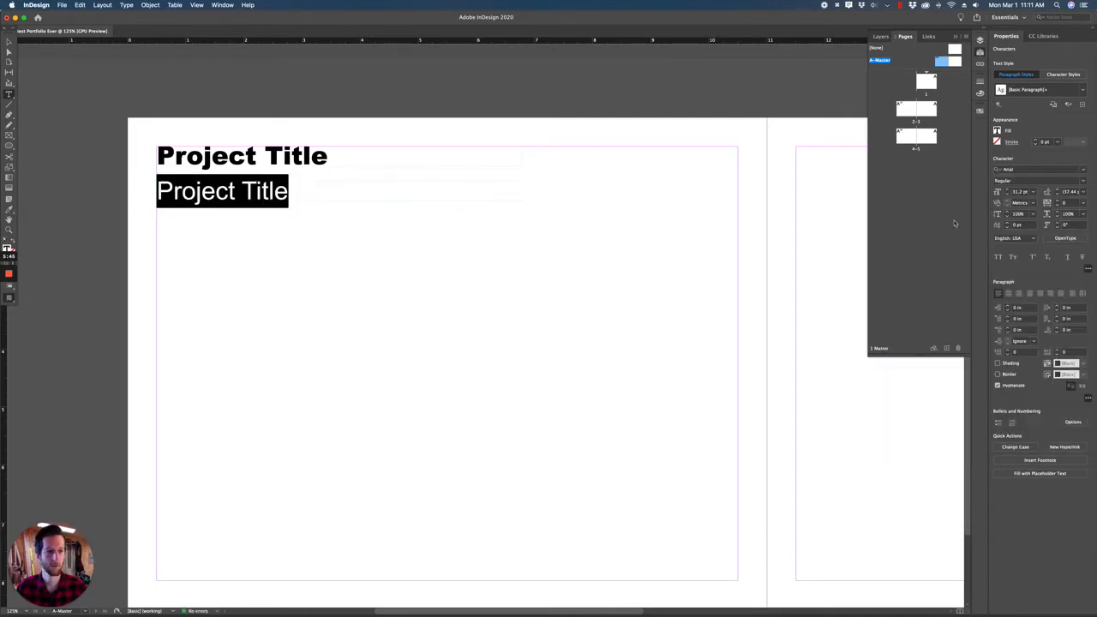
Replace the duplicated frame's text with "Class & Quarter"
{"action": "left_click", "coordinate": [245, 190]}
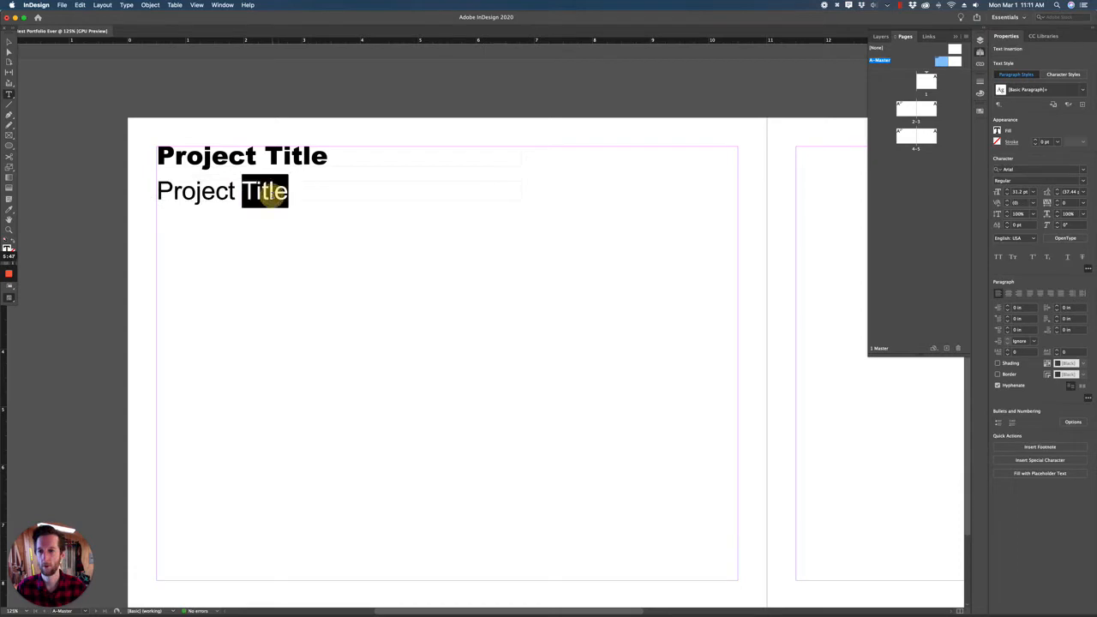
{"action": "triple_click", "coordinate": [272, 192]}
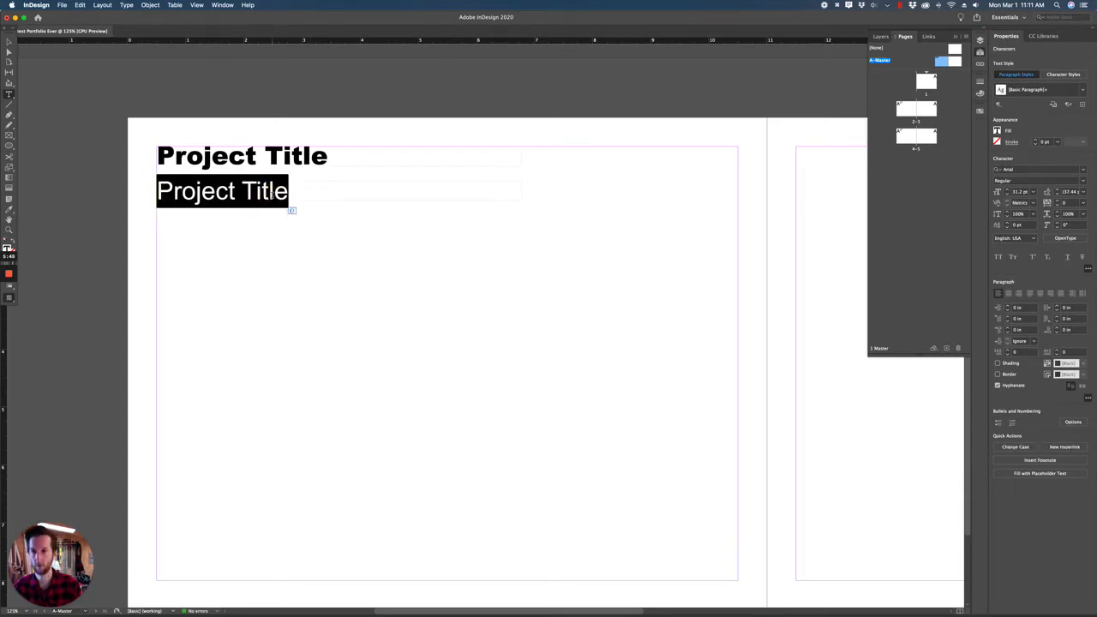
{"action": "type", "text": "Class & "}
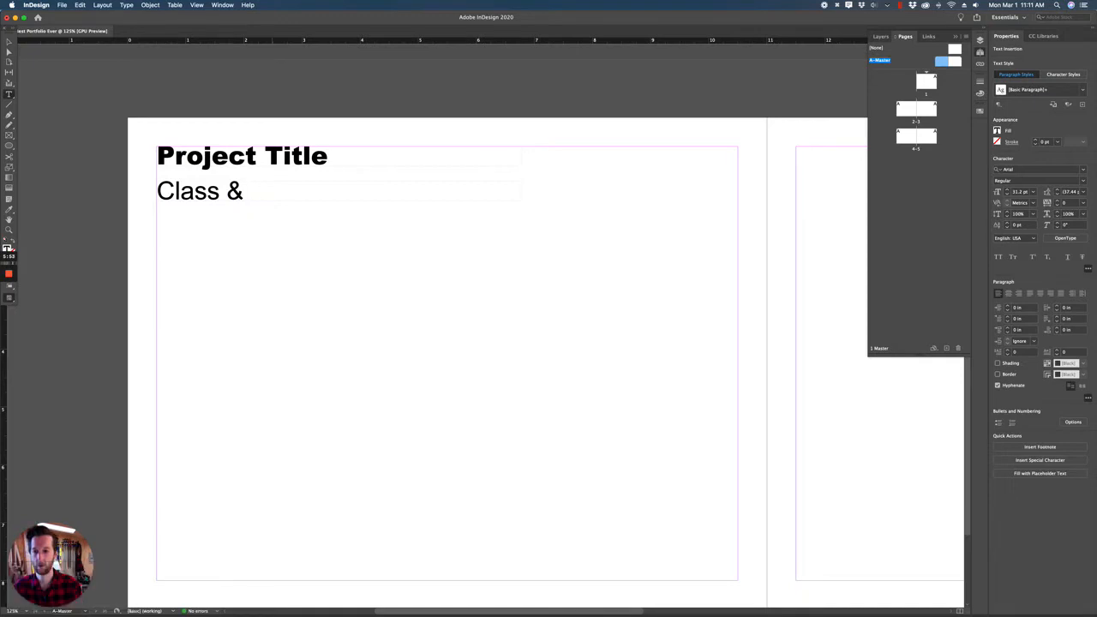
{"action": "type", "text": "Quarter"}
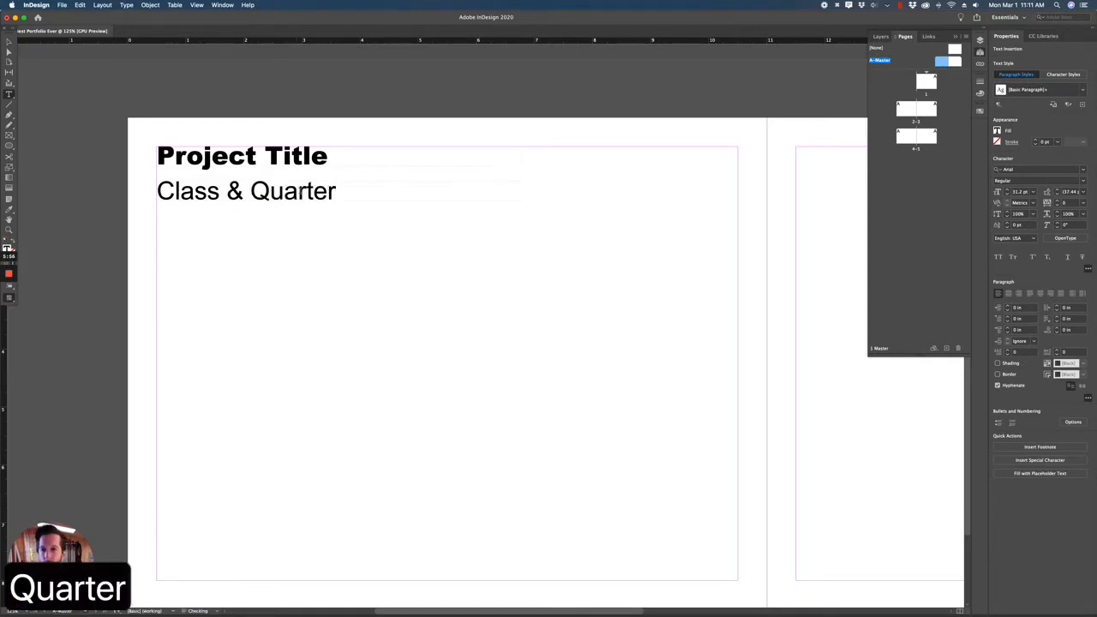
{"action": "key", "text": "Escape"}
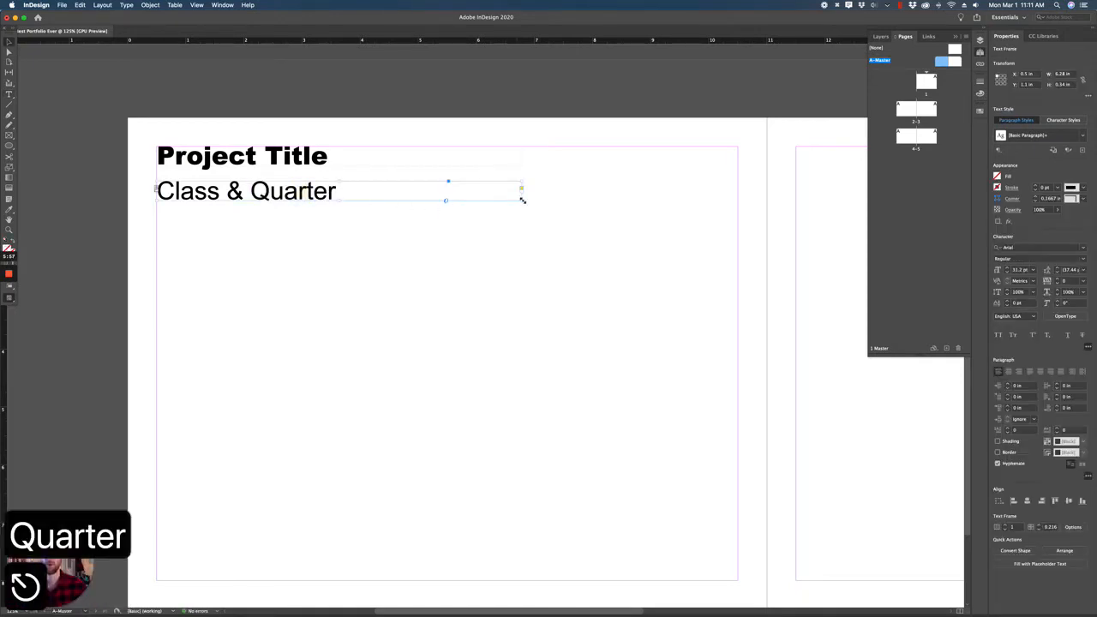
Set the "Class & Quarter" text to 16 pt, fit its frame to the text, and deselect it
{"action": "triple_click", "coordinate": [317, 190]}
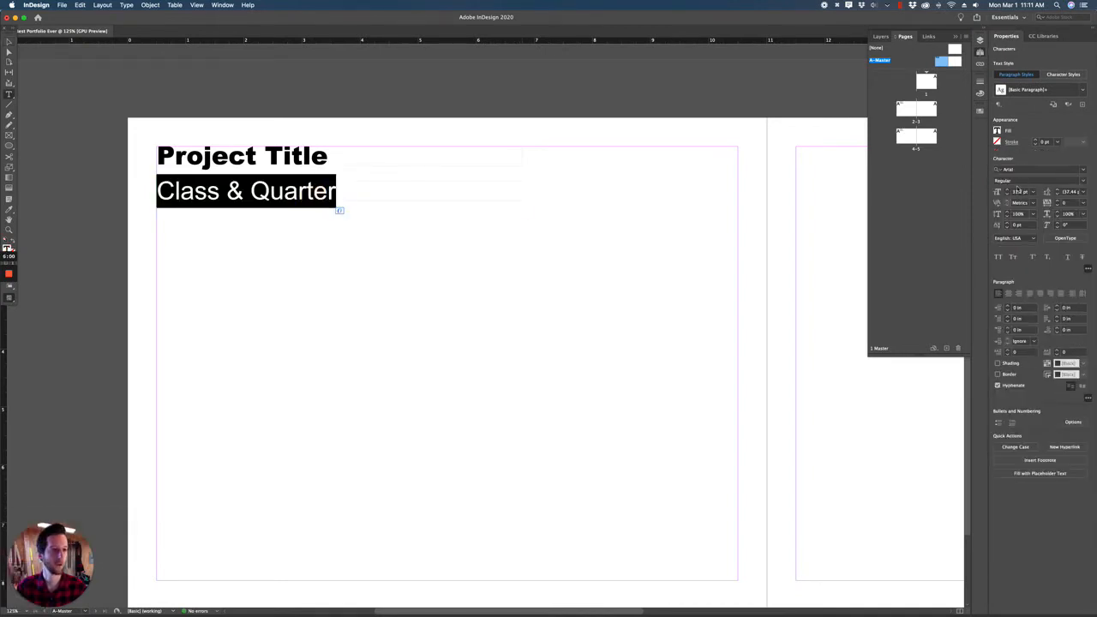
{"action": "left_click", "coordinate": [1022, 192]}
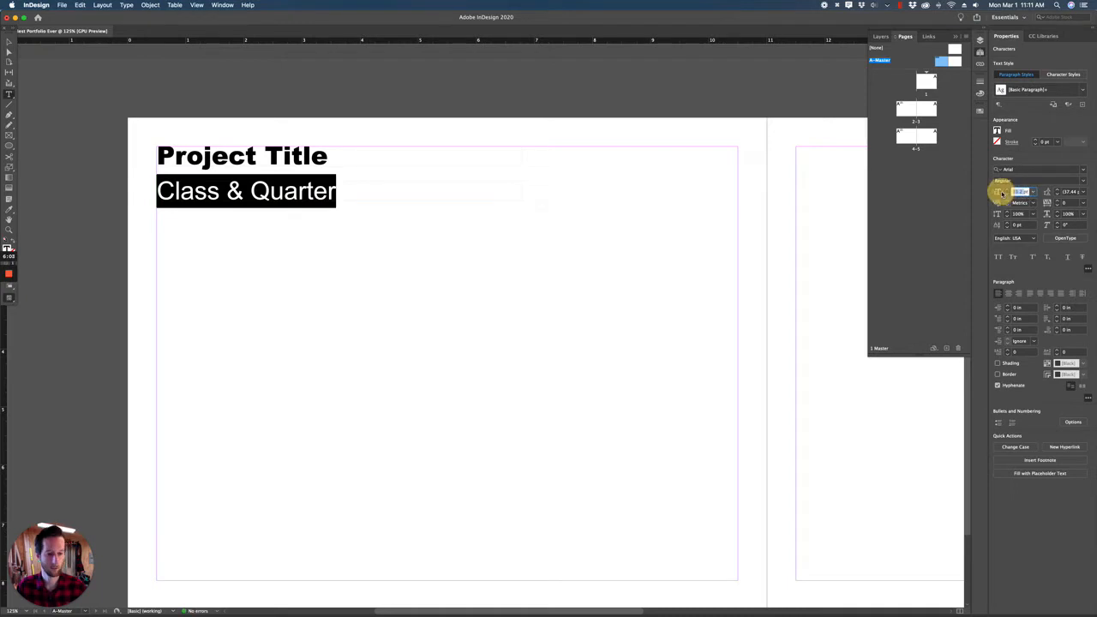
{"action": "type", "text": "16"}
{"action": "key", "text": "Return"}
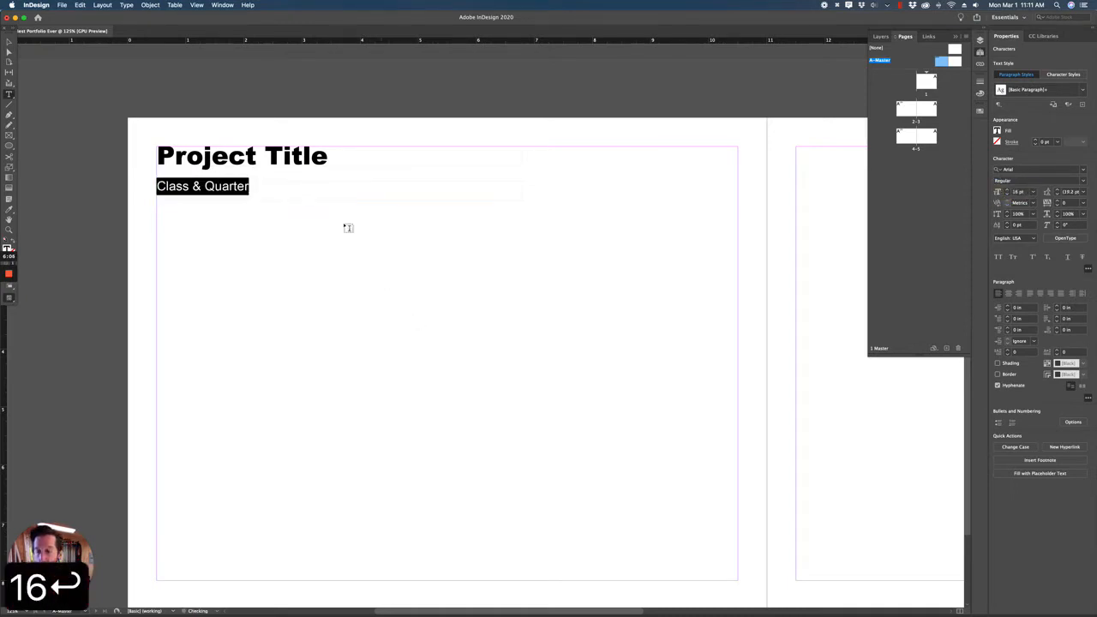
{"action": "left_click", "coordinate": [237, 185]}
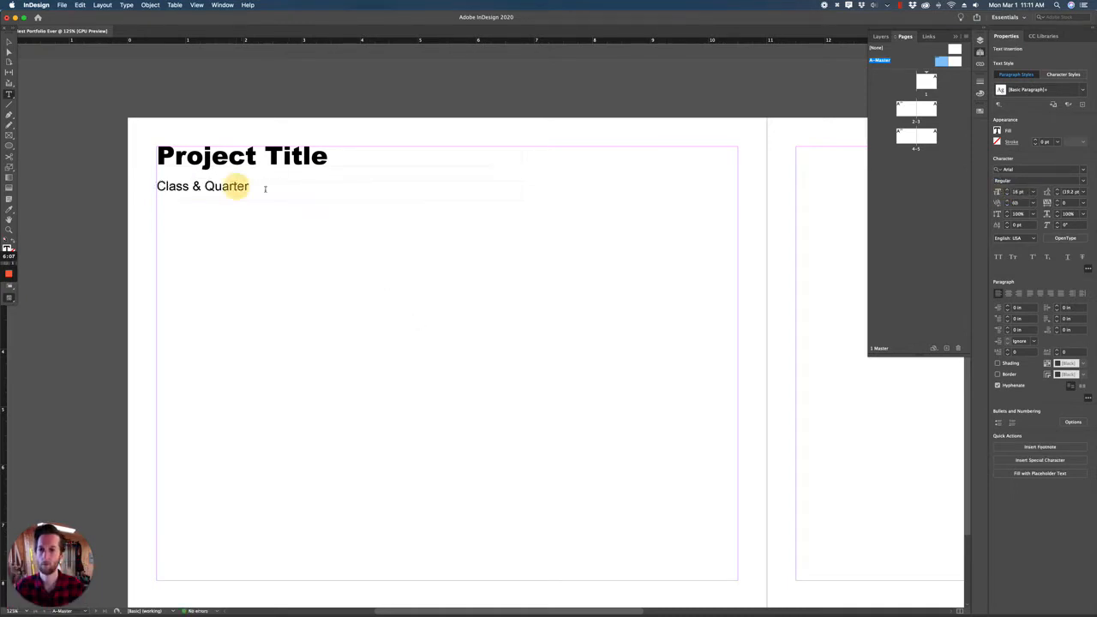
{"action": "key", "text": "Escape"}
{"action": "double_click", "coordinate": [519, 198]}
{"action": "left_click", "coordinate": [255, 205]}
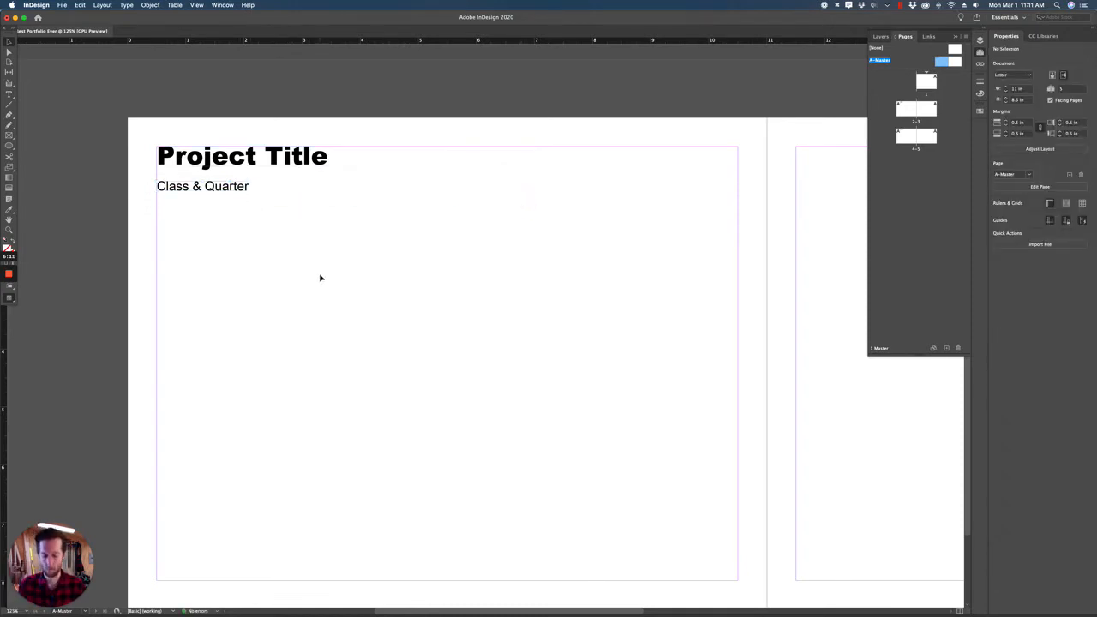
Add a vertical ruler guide at about 8.3 in on the left page of the master spread
{"action": "key", "text": "super+minus"}
{"action": "key", "text": "super+minus"}
{"action": "left_click_drag", "start_coordinate": [624, 272], "coordinate": [499, 272]}
{"action": "key", "text": "super+minus"}
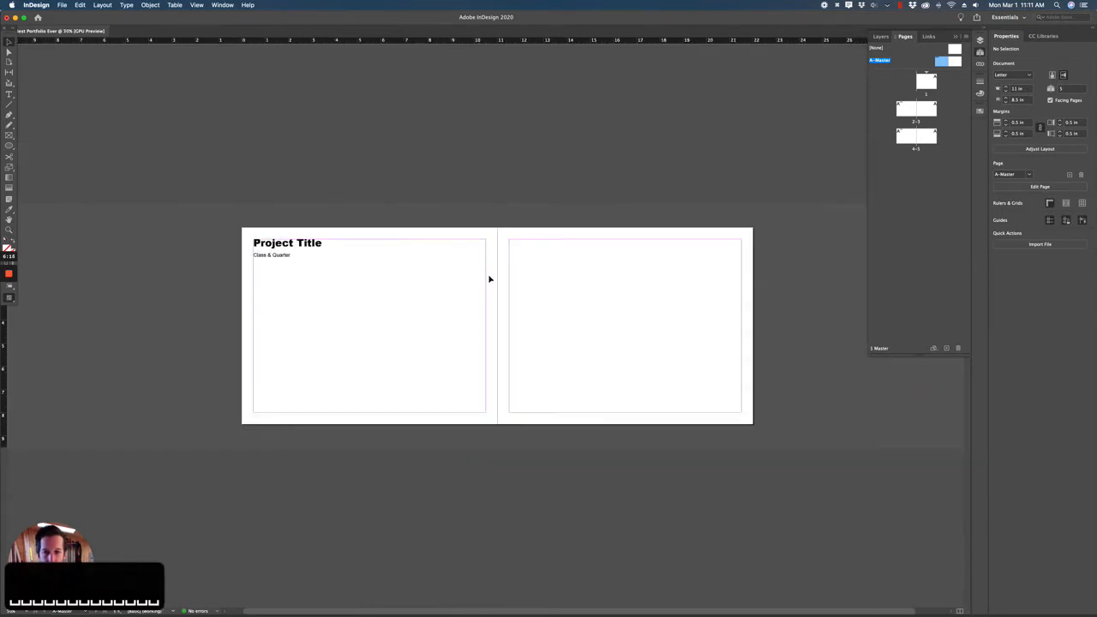
{"action": "key", "text": "super+equal"}
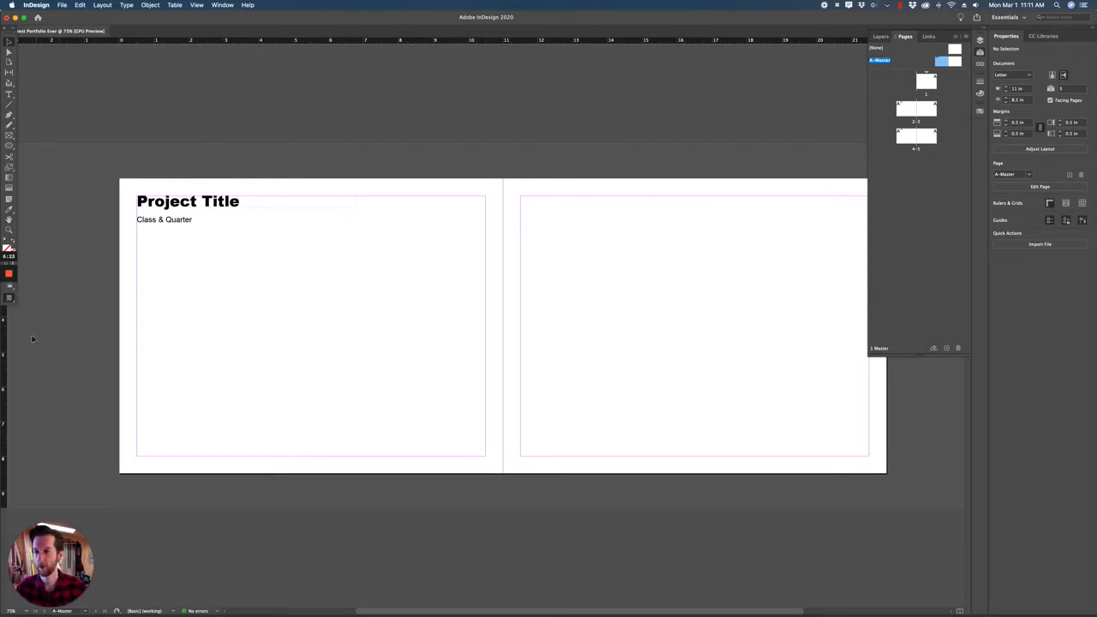
{"action": "left_click_drag", "start_coordinate": [5, 410], "coordinate": [409, 398]}
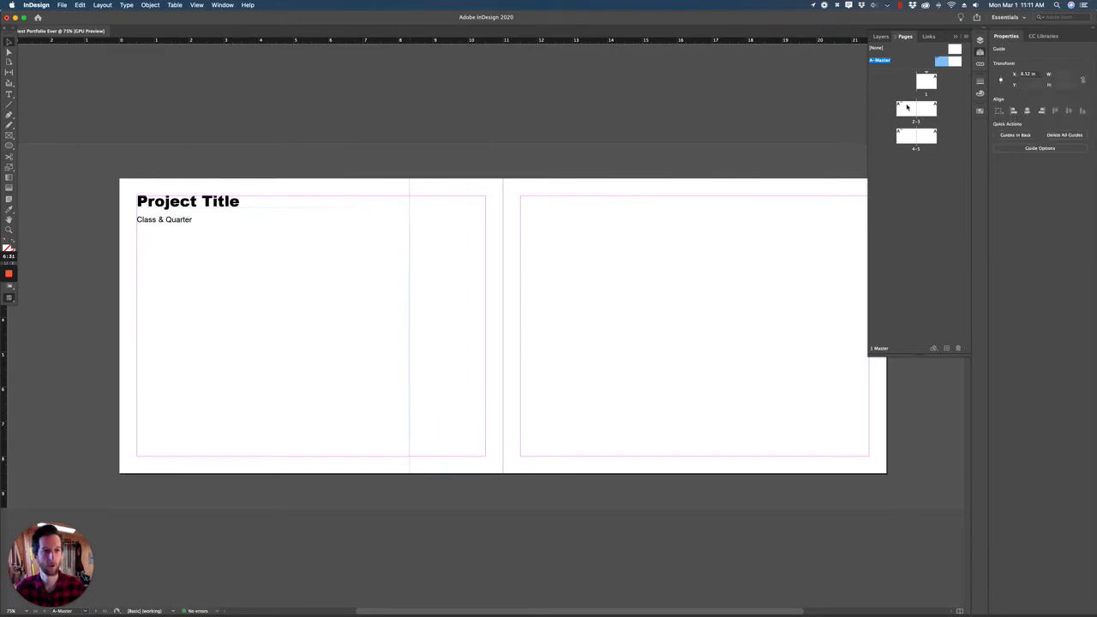
Open the page 2-3 spread and add pages after page 5 to extend the document to nine pages
{"action": "double_click", "coordinate": [907, 107]}
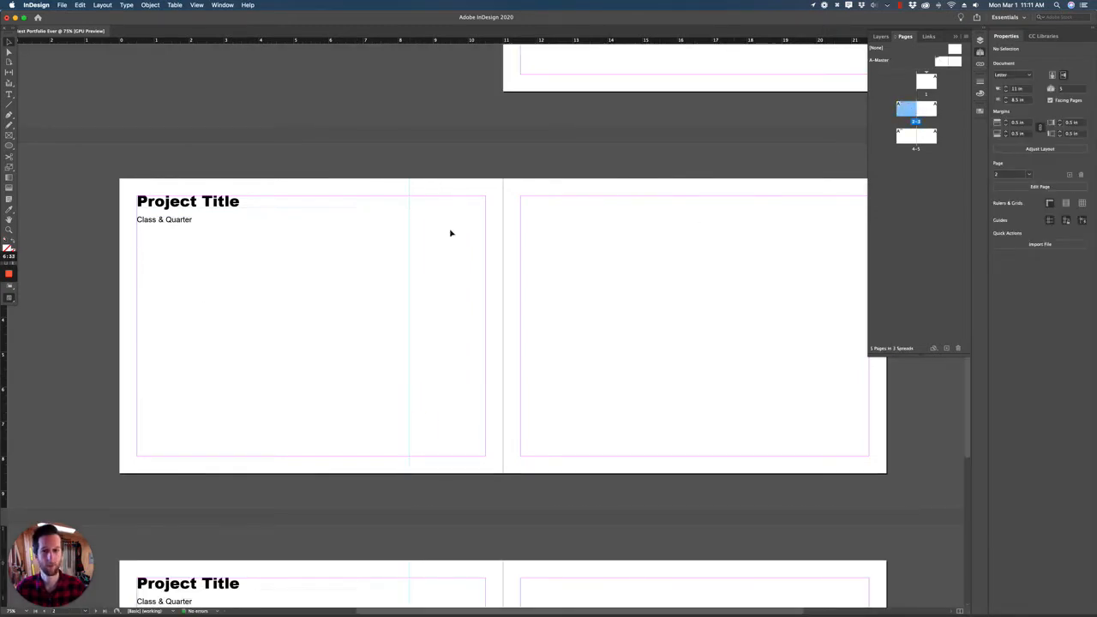
{"action": "key", "text": "super+minus"}
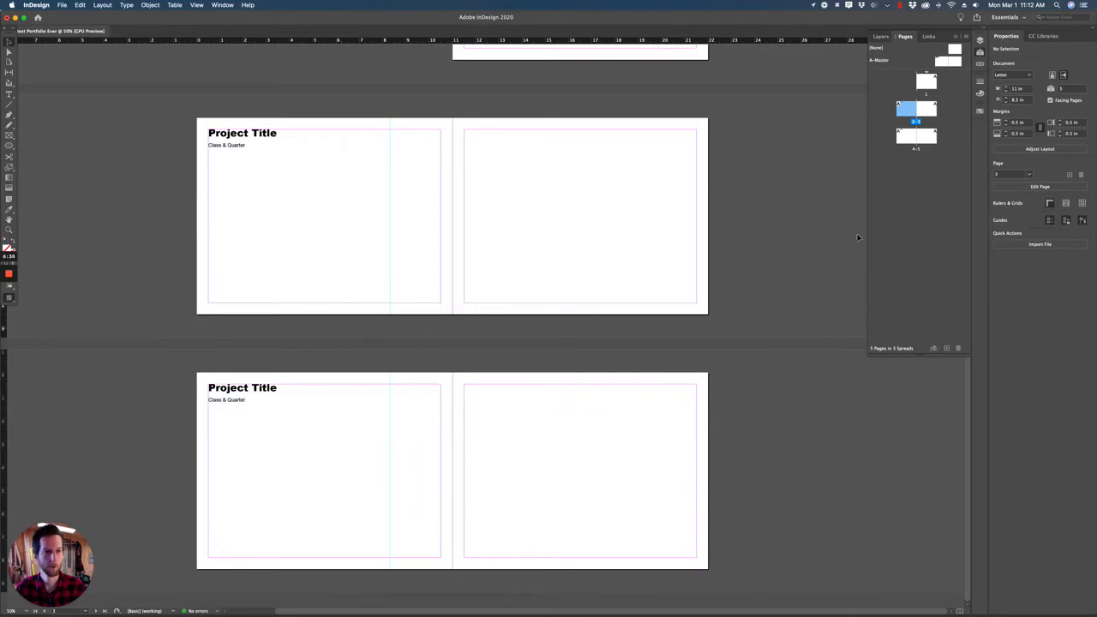
{"action": "left_click", "coordinate": [926, 139]}
{"action": "left_click", "coordinate": [947, 348]}
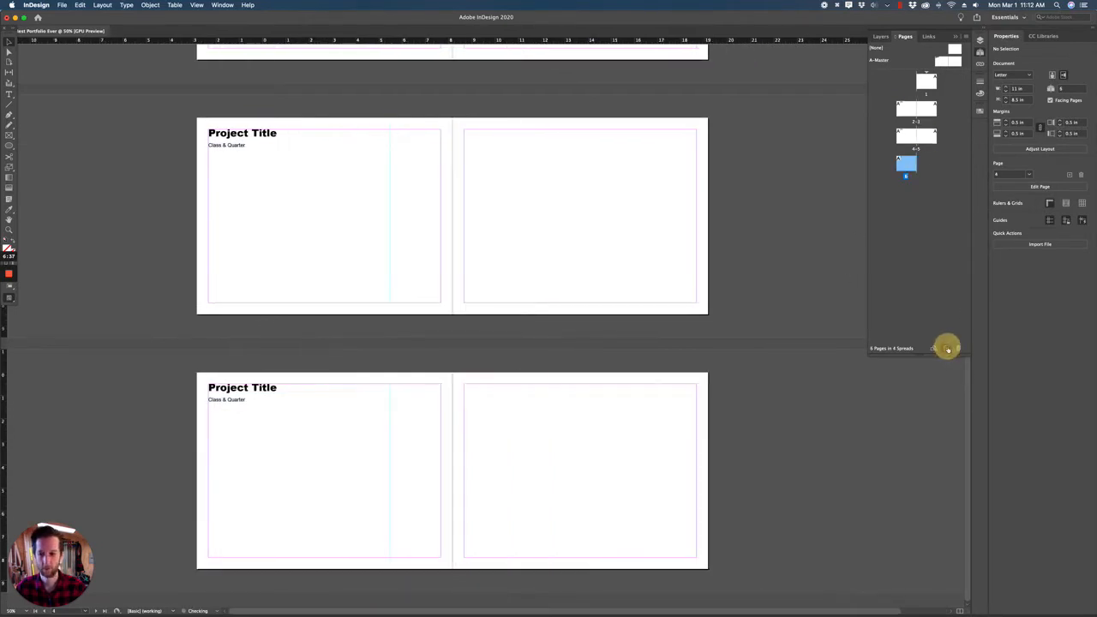
{"action": "left_click", "coordinate": [947, 348]}
{"action": "left_click", "coordinate": [947, 348]}
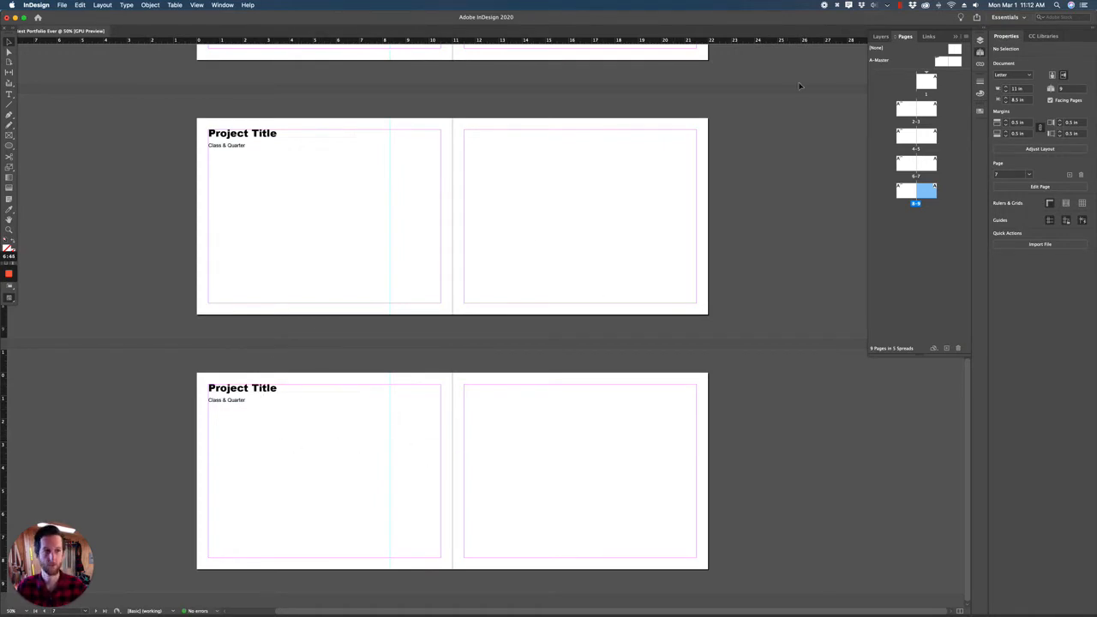
On the A-Master left page, add a vertical guide at about 6.4 in and a horizontal guide at about 5.73 in
{"action": "double_click", "coordinate": [958, 61]}
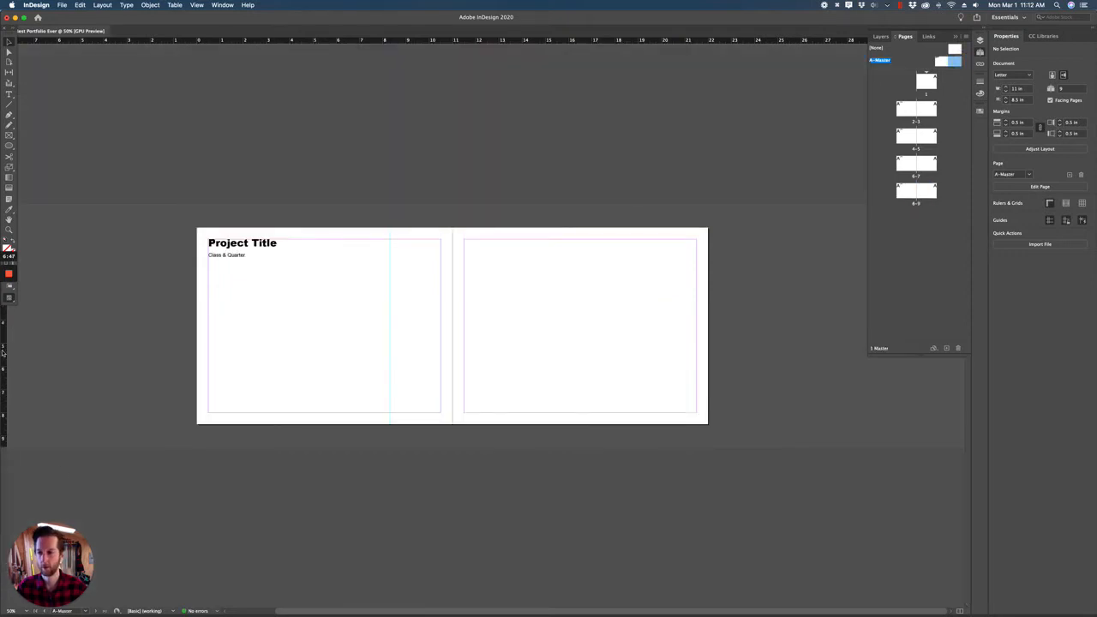
{"action": "left_click_drag", "start_coordinate": [5, 380], "coordinate": [347, 369]}
{"action": "left_click_drag", "start_coordinate": [401, 39], "coordinate": [408, 310]}
{"action": "left_click_drag", "start_coordinate": [412, 430], "coordinate": [419, 362]}
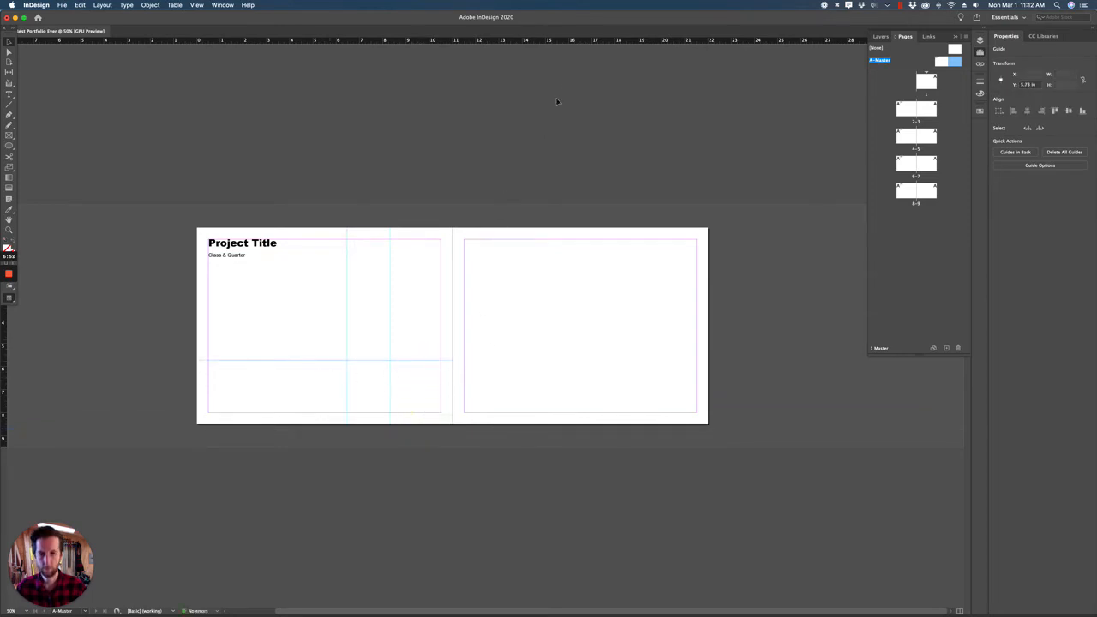
Add a horizontal guide at 5.73 in on the right master page, undoing the first placement, and check its alignment with the left page's guide
{"action": "left_click_drag", "start_coordinate": [586, 43], "coordinate": [558, 361]}
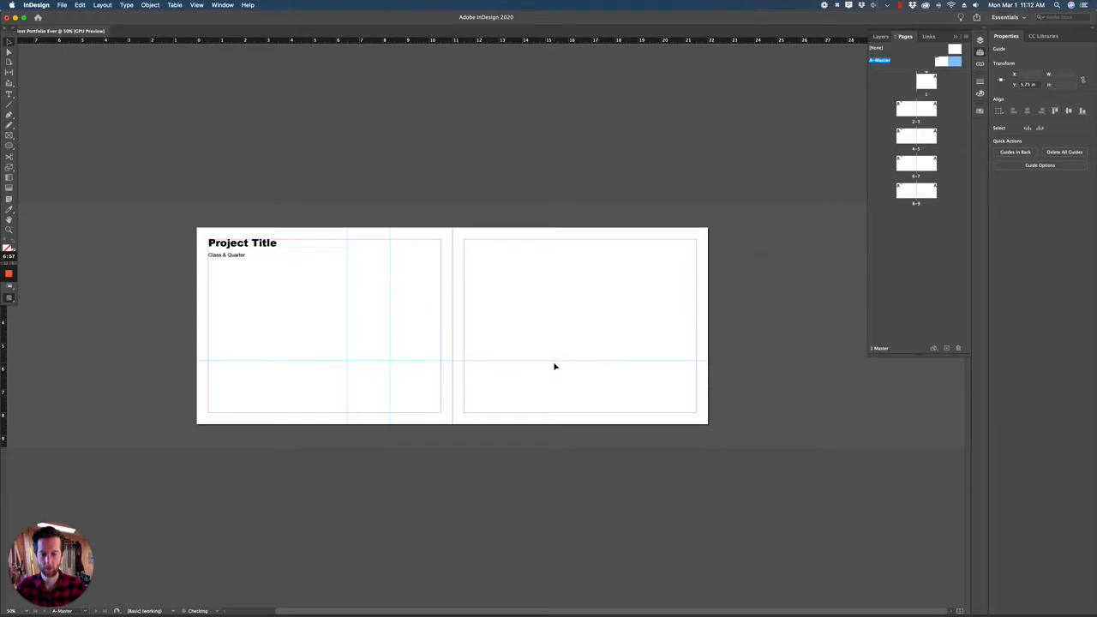
{"action": "key", "text": "super+z"}
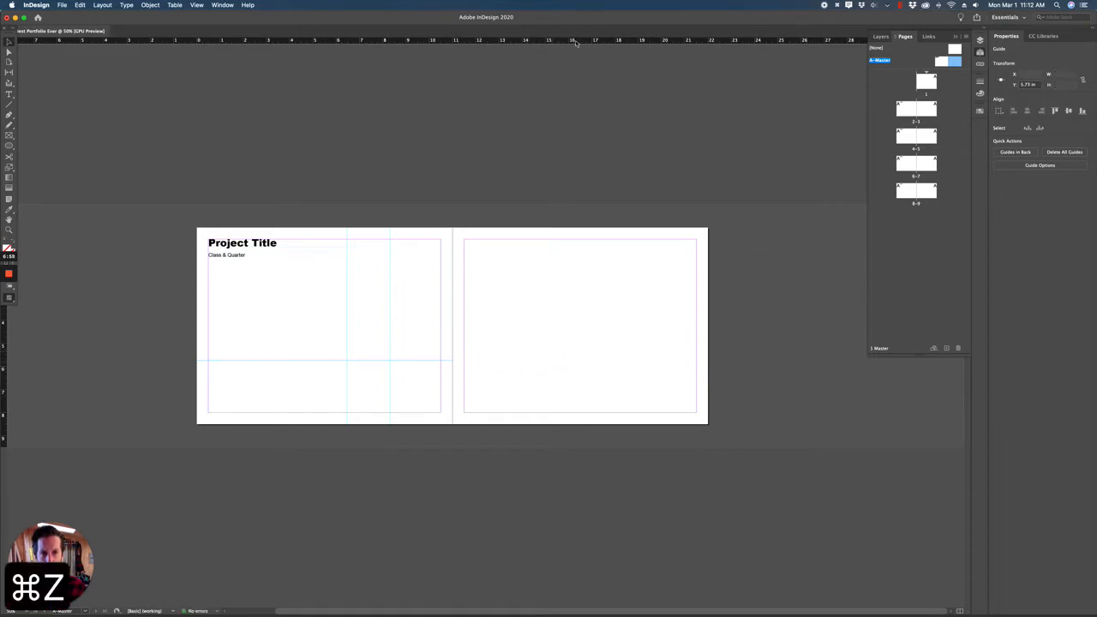
{"action": "left_click_drag", "start_coordinate": [576, 42], "coordinate": [550, 360]}
{"action": "key", "text": "super+equal"}
{"action": "key", "text": "super+equal"}
{"action": "key", "text": "super+equal"}
{"action": "key", "text": "super+equal"}
{"action": "key", "text": "super+minus"}
{"action": "key", "text": "super+minus"}
{"action": "key", "text": "super+minus"}
{"action": "key", "text": "super+minus"}
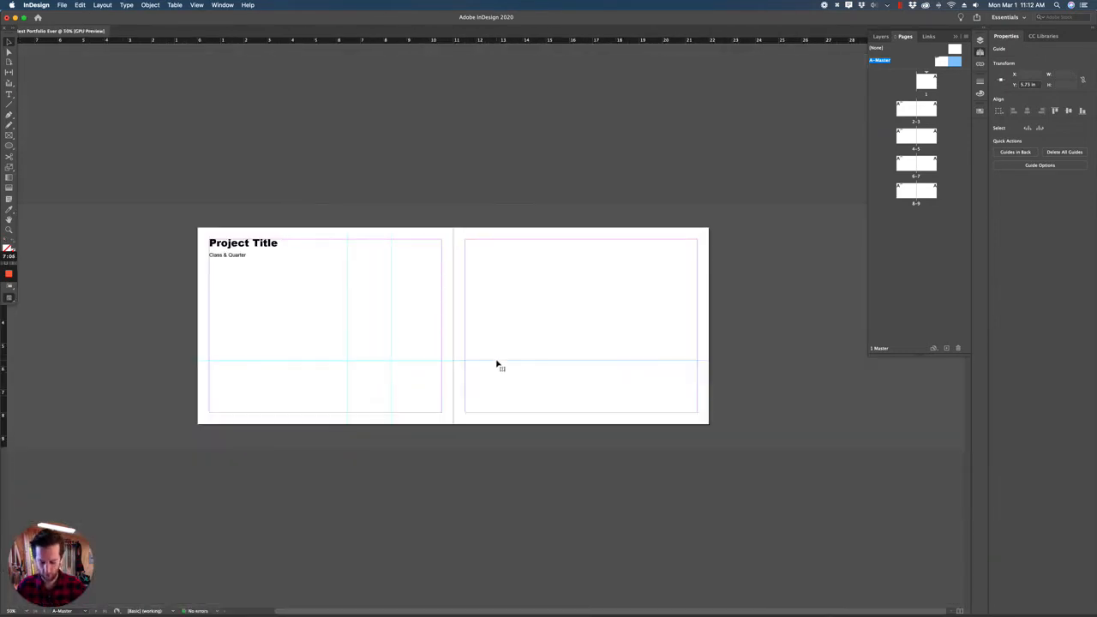
Show the document grid and move the master spread's horizontal guide to 6 in
{"action": "key", "text": "super+apostrophe"}
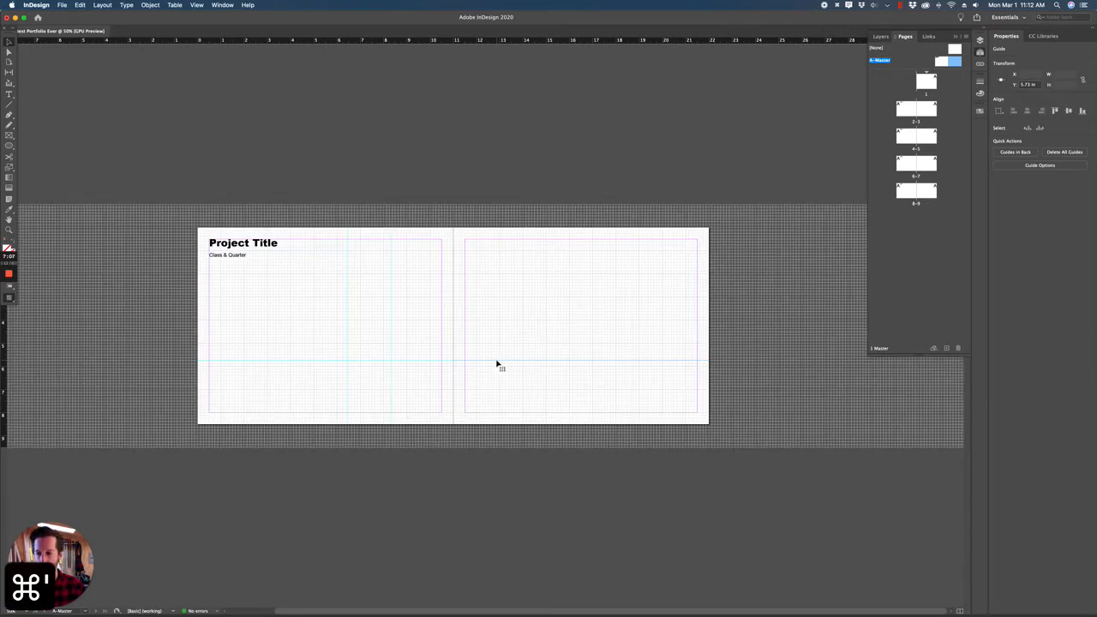
{"action": "key", "text": "super+equal"}
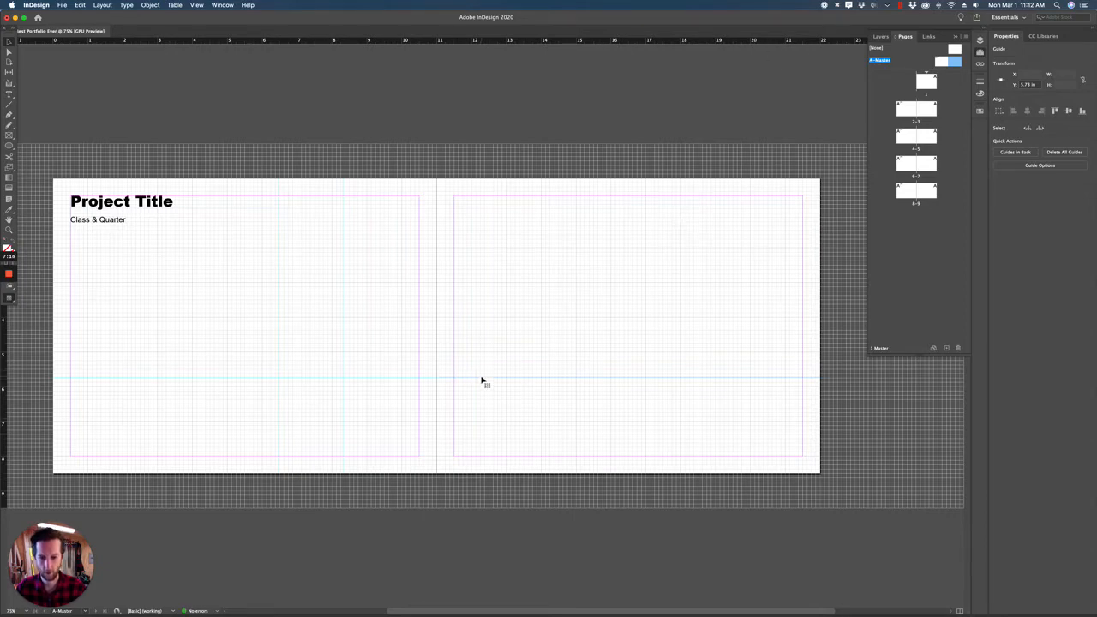
{"action": "left_click_drag", "start_coordinate": [482, 378], "coordinate": [426, 386]}
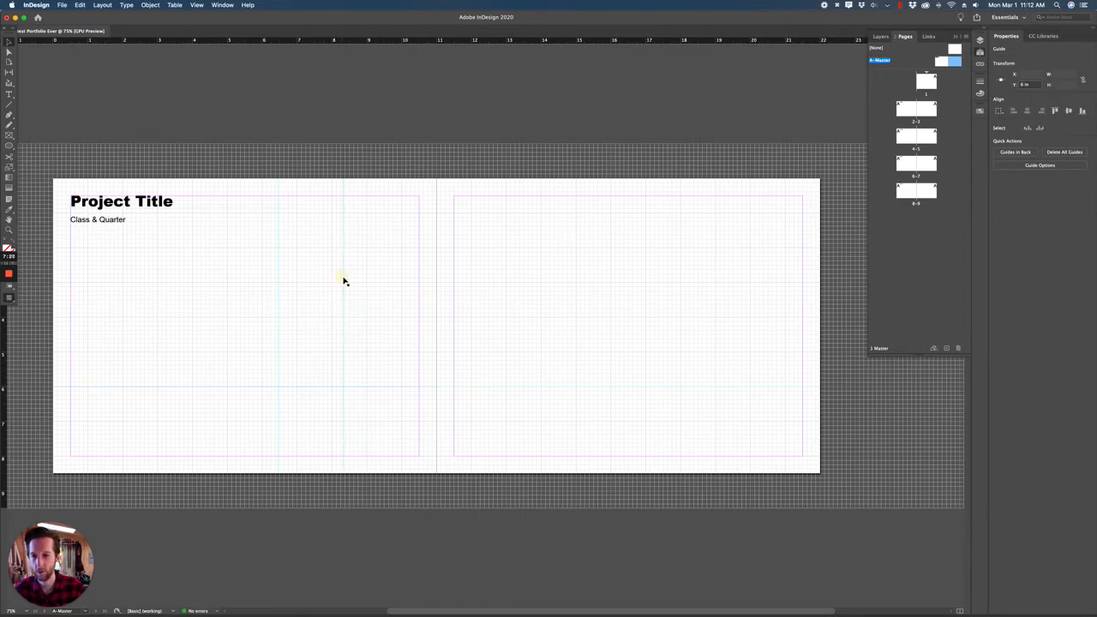
Move the master spread's vertical guides to 9 in and 20 in on the grid, and hide the document grid
{"action": "left_click_drag", "start_coordinate": [344, 280], "coordinate": [366, 276]}
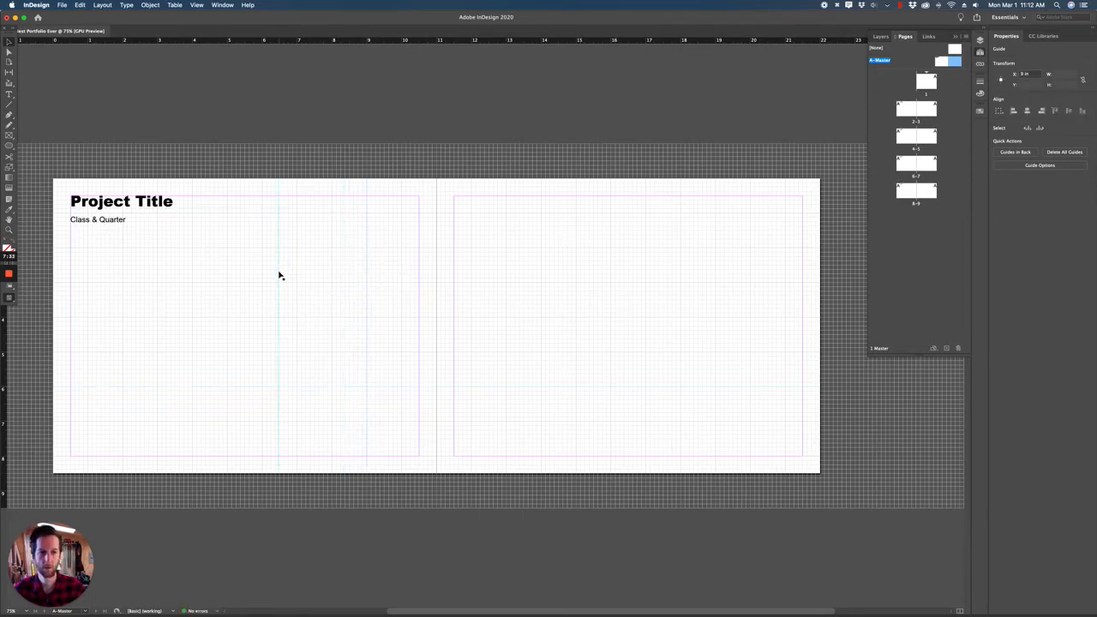
{"action": "left_click_drag", "start_coordinate": [279, 275], "coordinate": [750, 279]}
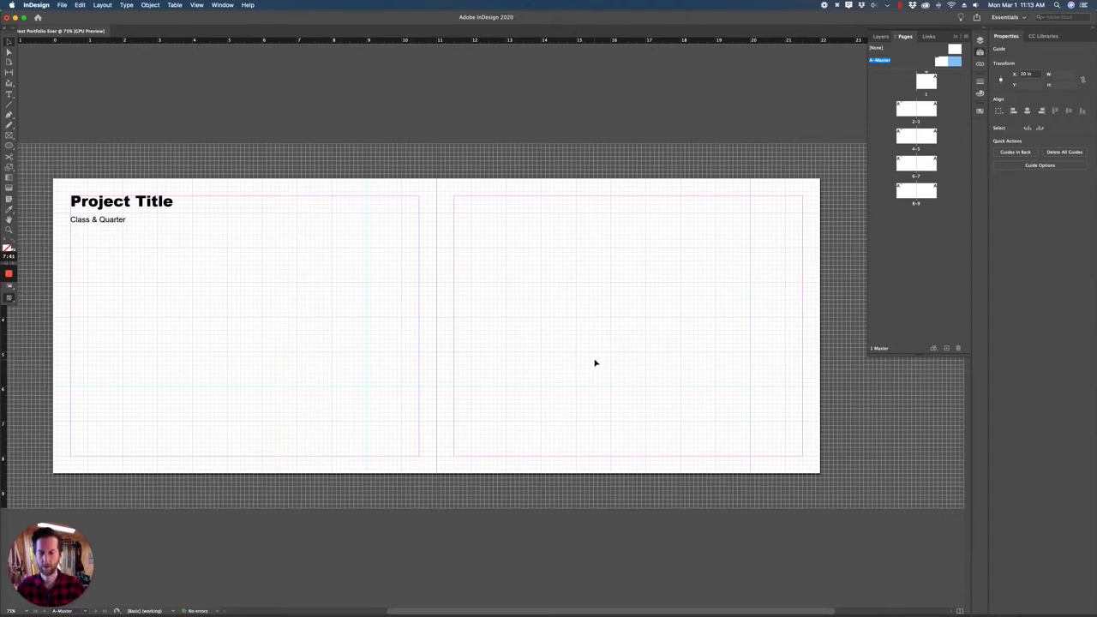
{"action": "key", "text": "super+apostrophe"}
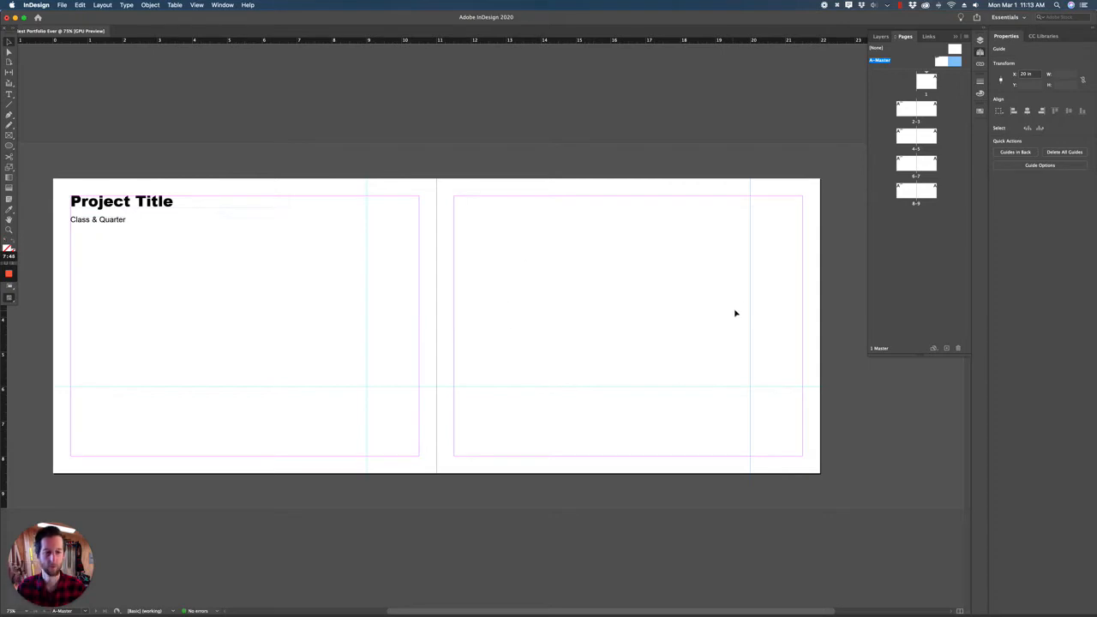
Open the page 2-3 spread for editing at the project title on page 2
{"action": "double_click", "coordinate": [913, 108]}
{"action": "key", "text": "super+minus"}
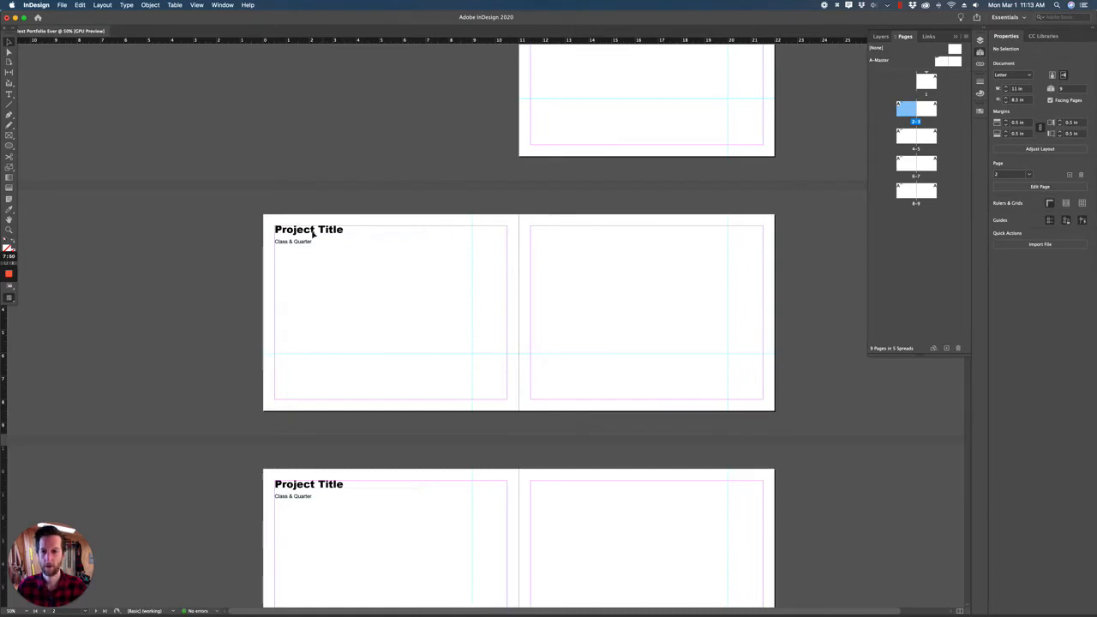
{"action": "scroll", "coordinate": [312, 233], "scroll_direction": "up", "scroll_amount": 5}
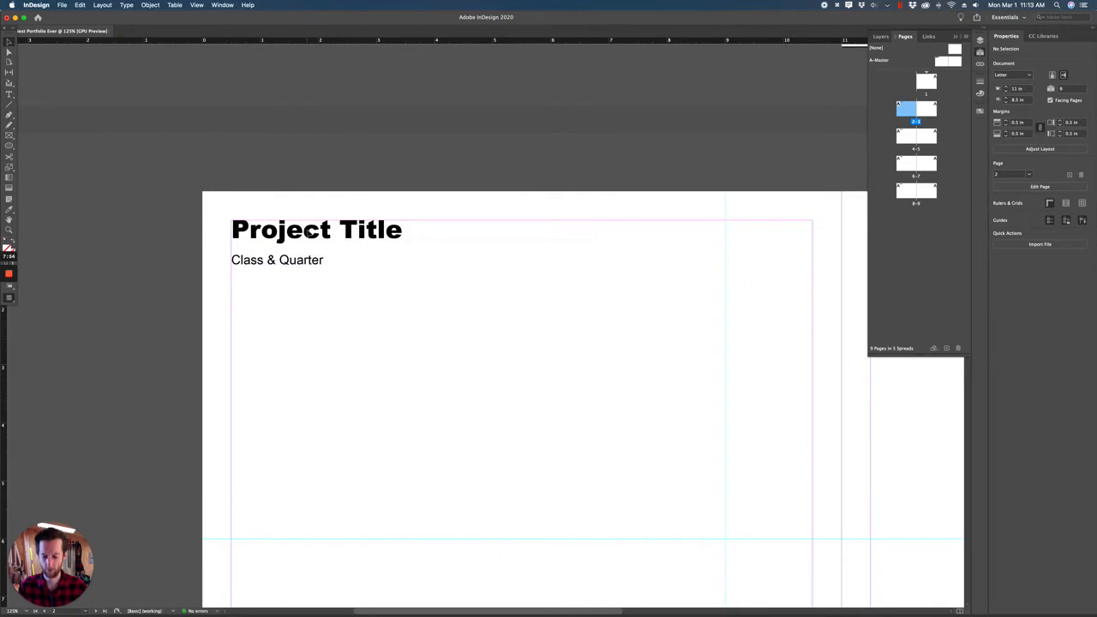
Override the project title frame on page 2, undo it, and try to marquee-select the master text
{"action": "left_click", "coordinate": [325, 233]}
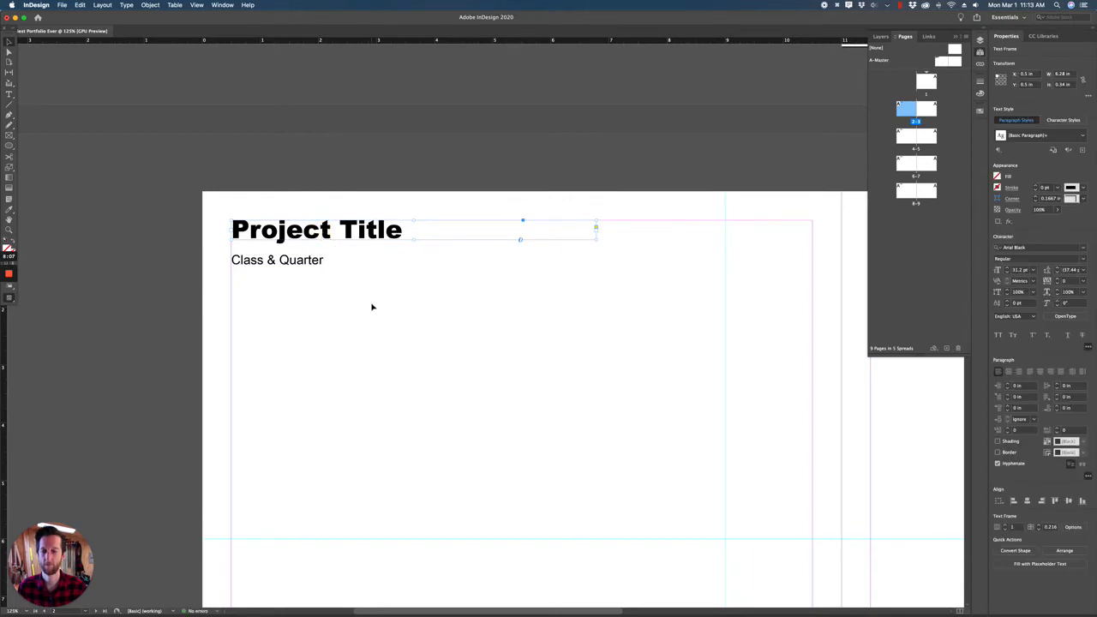
{"action": "key", "text": "super+z"}
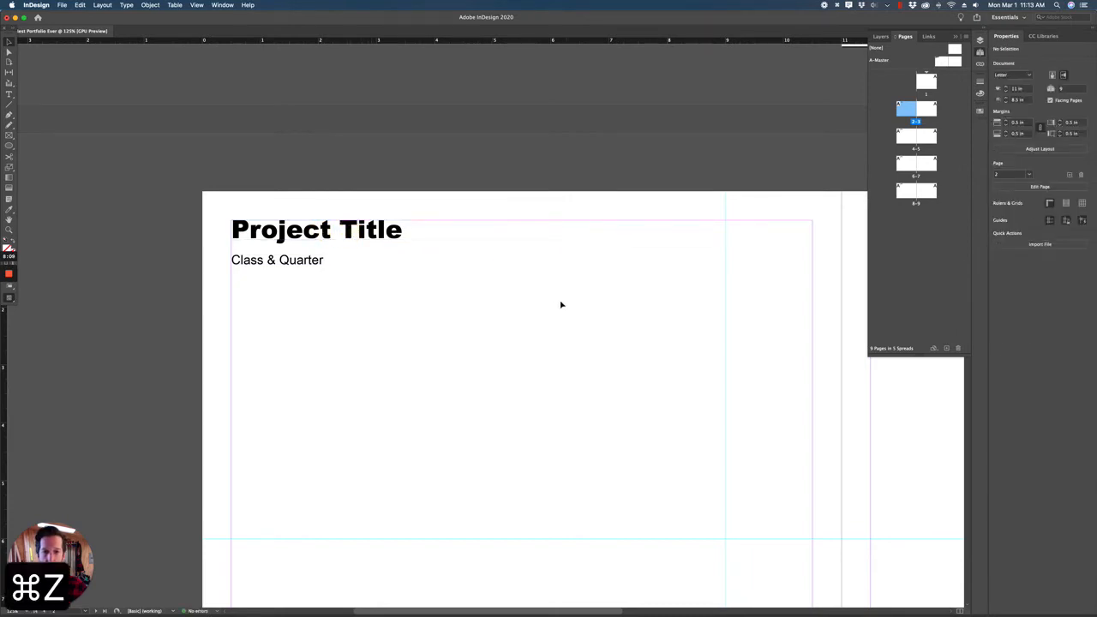
{"action": "left_click_drag", "start_coordinate": [552, 299], "coordinate": [185, 191]}
{"action": "left_click_drag", "start_coordinate": [498, 338], "coordinate": [133, 165]}
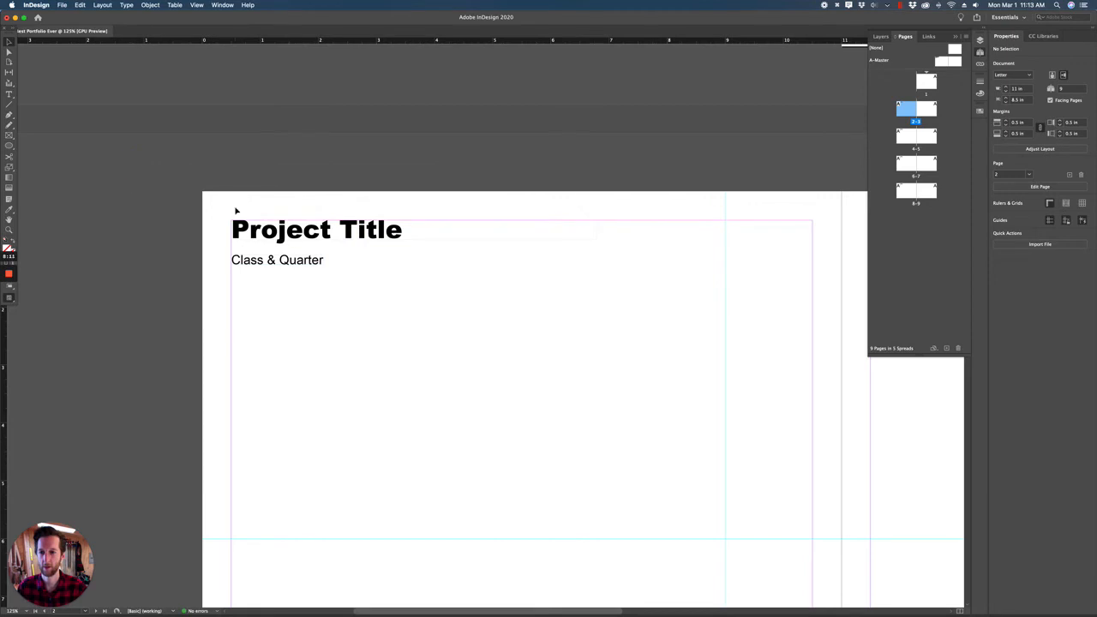
{"action": "left_click_drag", "start_coordinate": [235, 210], "coordinate": [386, 325]}
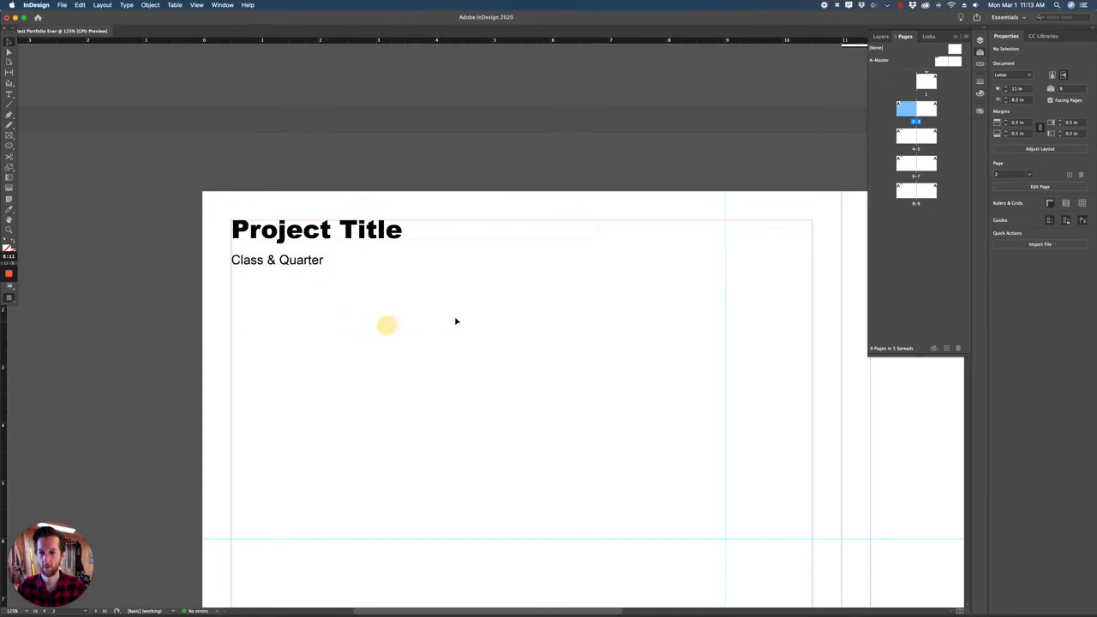
Override the title on page 2, replace its text with "Ascending to the darkness", and fit the frame to the text
{"action": "left_click", "coordinate": [354, 232]}
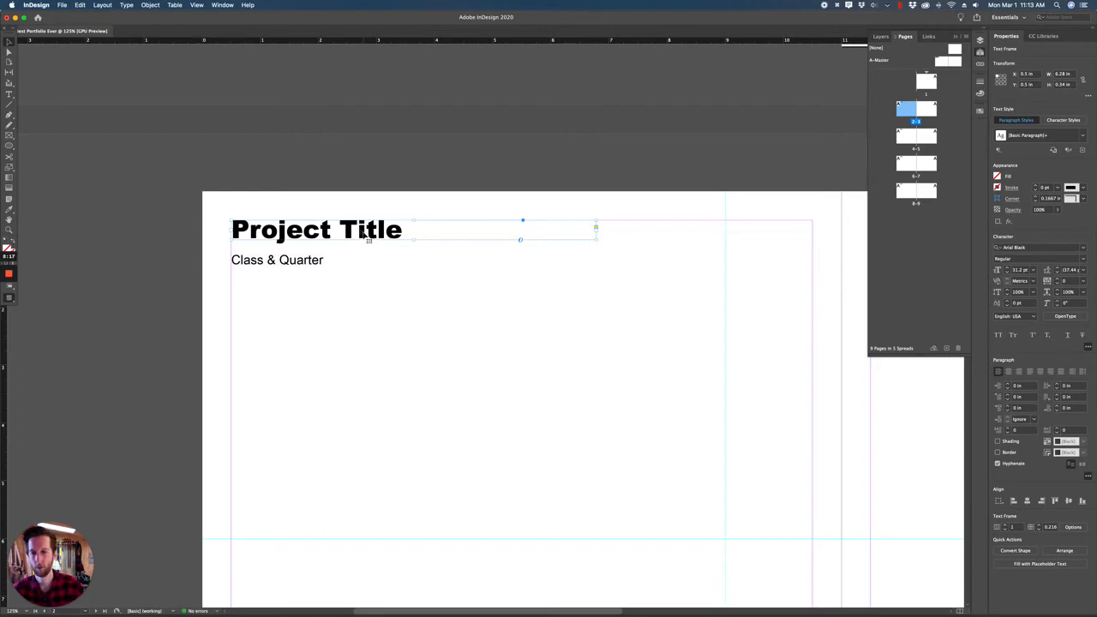
{"action": "triple_click", "coordinate": [367, 238]}
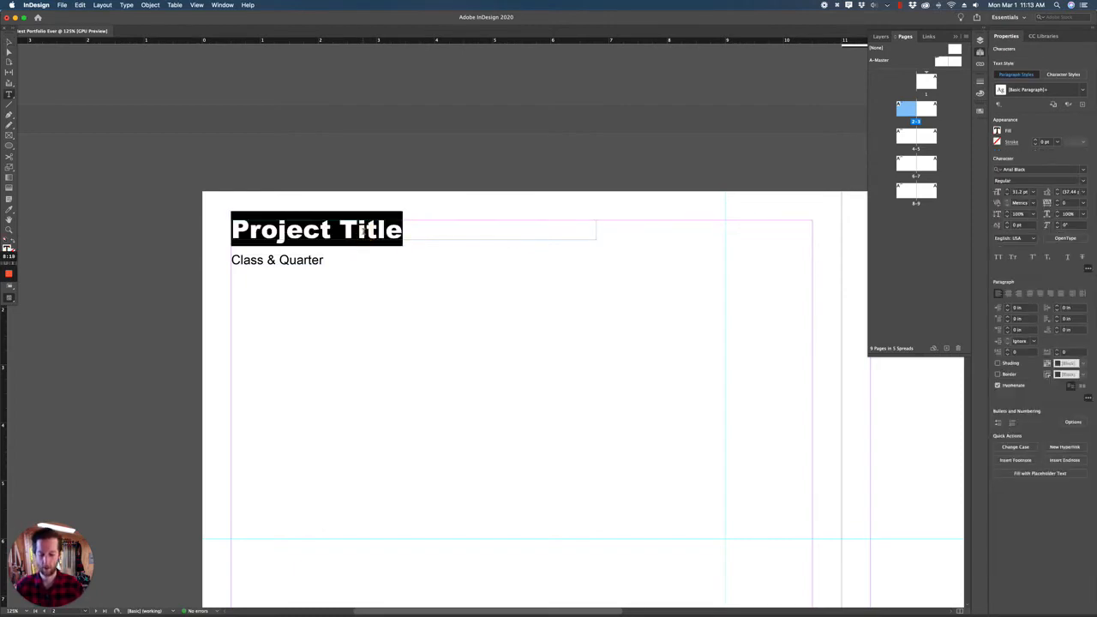
{"action": "type", "text": "Ascedning"}
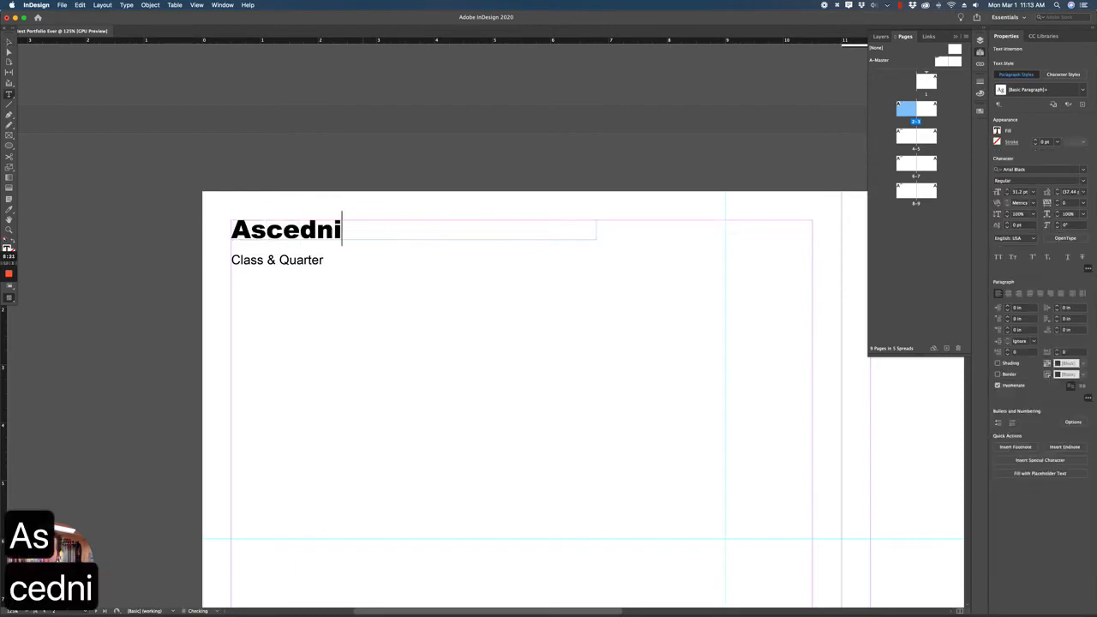
{"action": "key", "text": "BackSpace"}
{"action": "key", "text": "BackSpace"}
{"action": "key", "text": "BackSpace"}
{"action": "key", "text": "BackSpace"}
{"action": "key", "text": "BackSpace"}
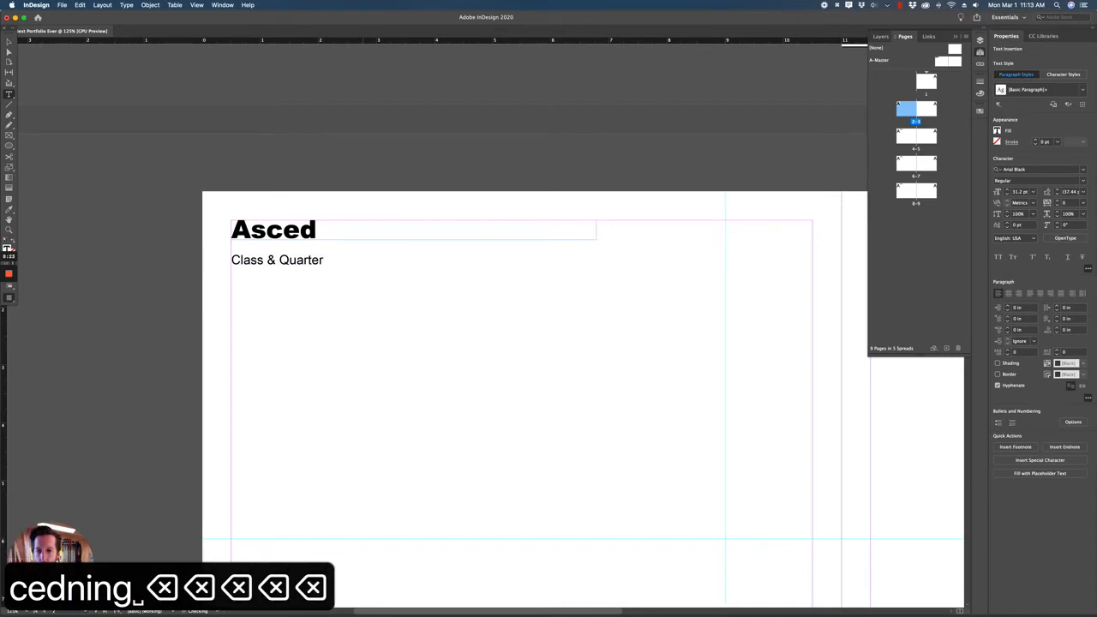
{"action": "key", "text": "BackSpace"}
{"action": "type", "text": "nding"}
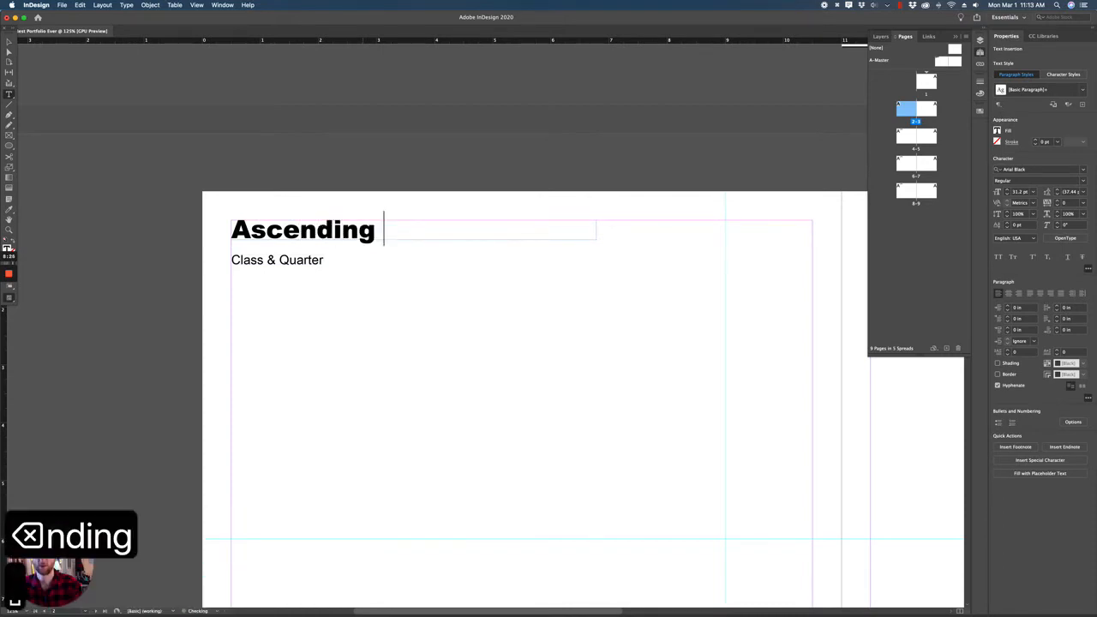
{"action": "type", "text": " to th edar"}
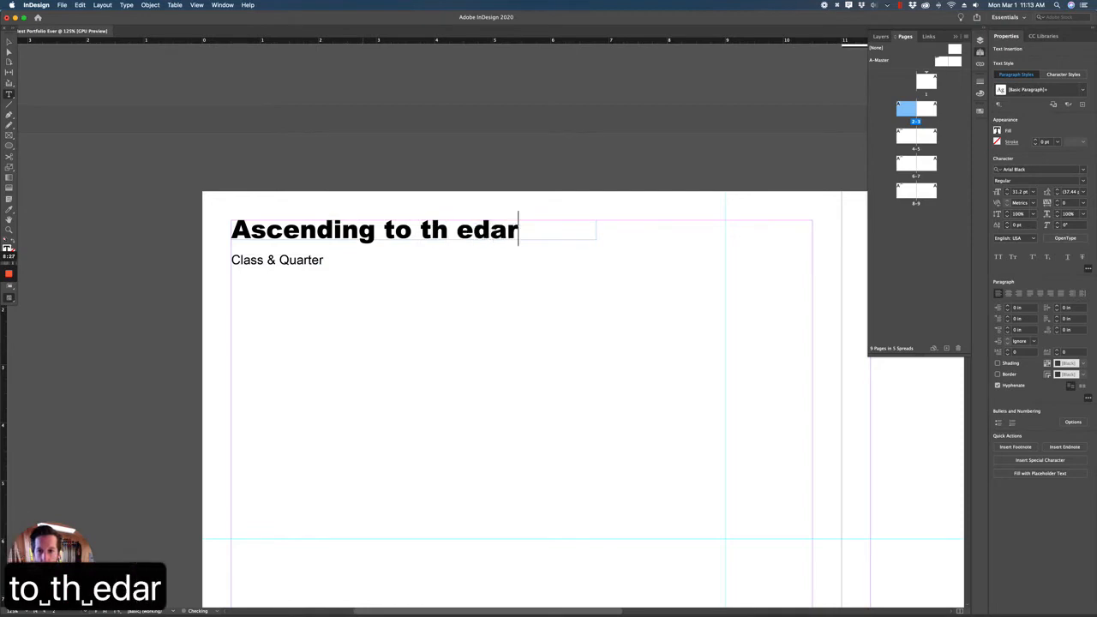
{"action": "key", "text": "BackSpace"}
{"action": "key", "text": "BackSpace"}
{"action": "key", "text": "BackSpace"}
{"action": "key", "text": "BackSpace"}
{"action": "type", "text": "e"}
{"action": "key", "text": "BackSpace"}
{"action": "key", "text": "BackSpace"}
{"action": "type", "text": "e darkness"}
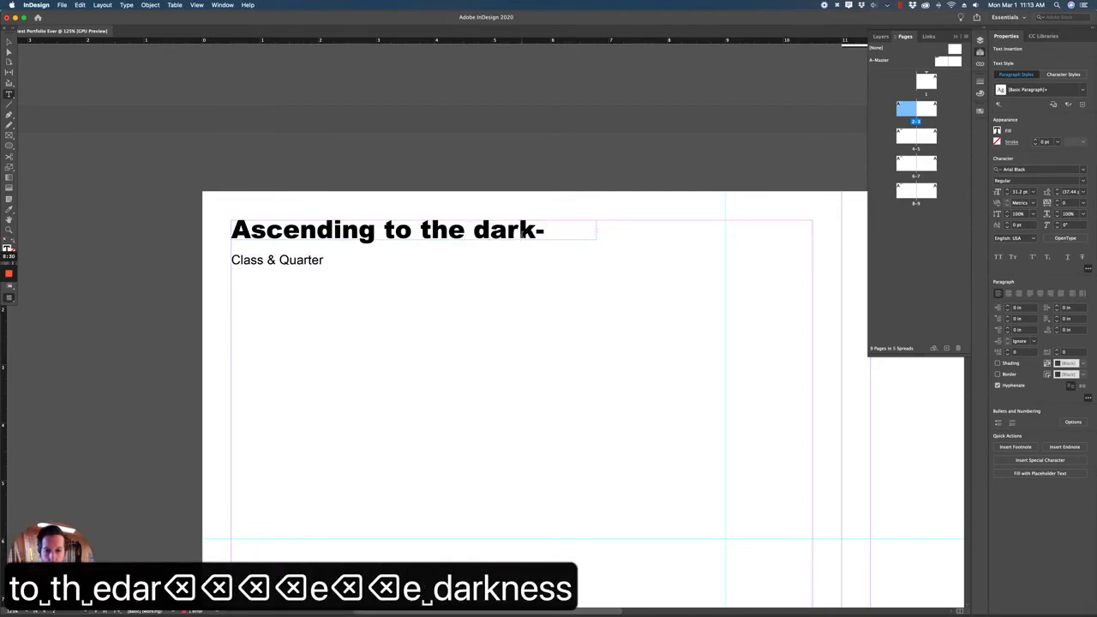
{"action": "key", "text": "Escape"}
{"action": "key", "text": "Escape"}
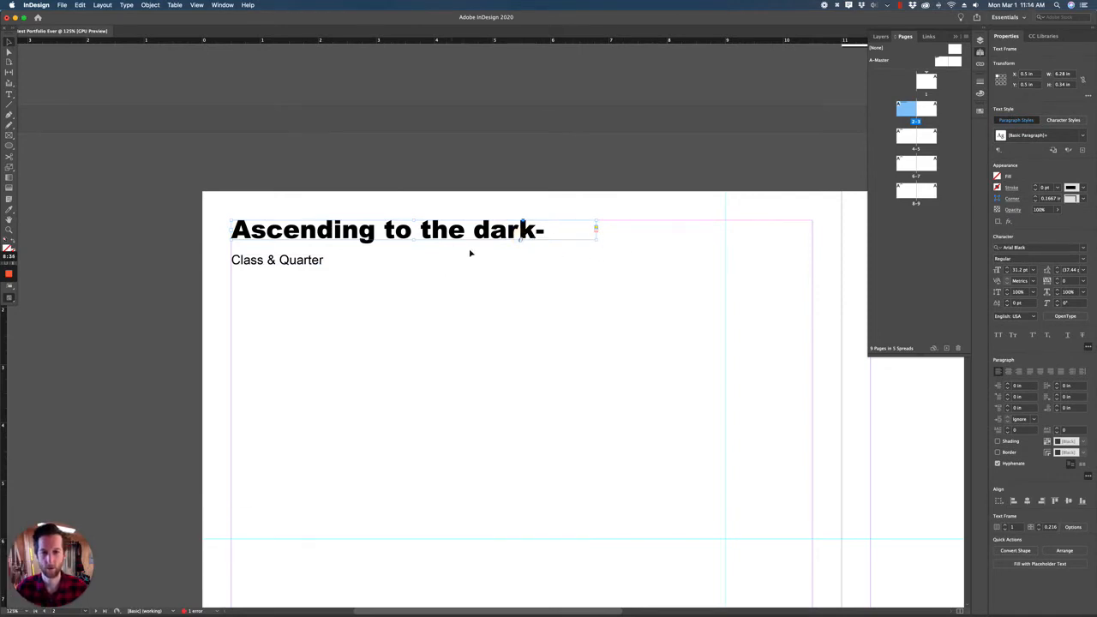
{"action": "double_click", "coordinate": [597, 241]}
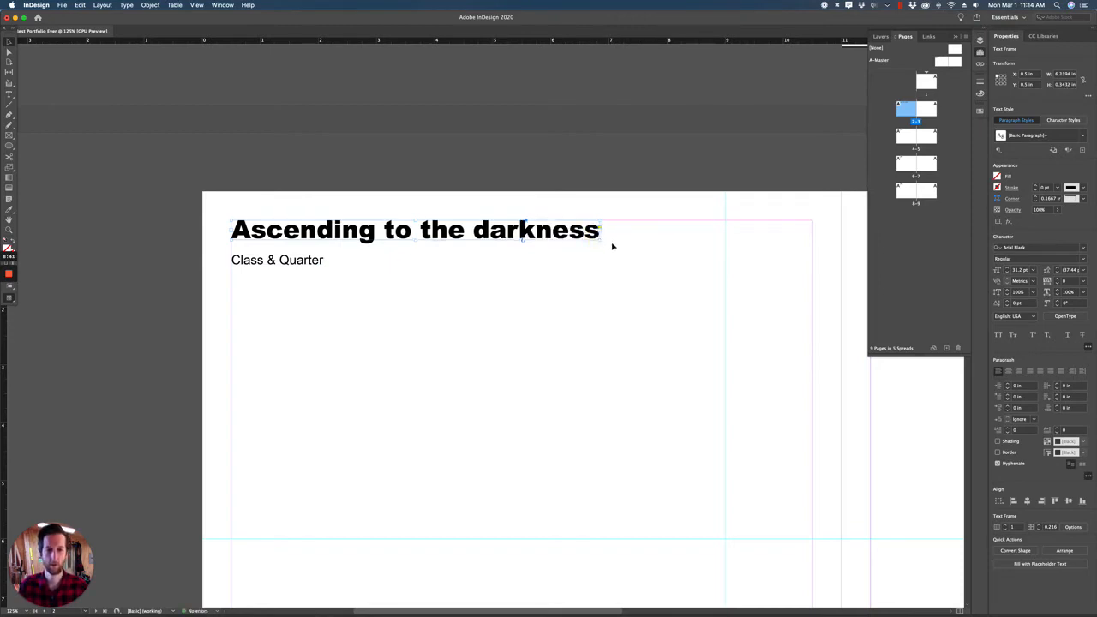
Try a narrower, taller title frame that wraps the title onto two lines, and undo the resizing
{"action": "left_click_drag", "start_coordinate": [599, 242], "coordinate": [414, 292]}
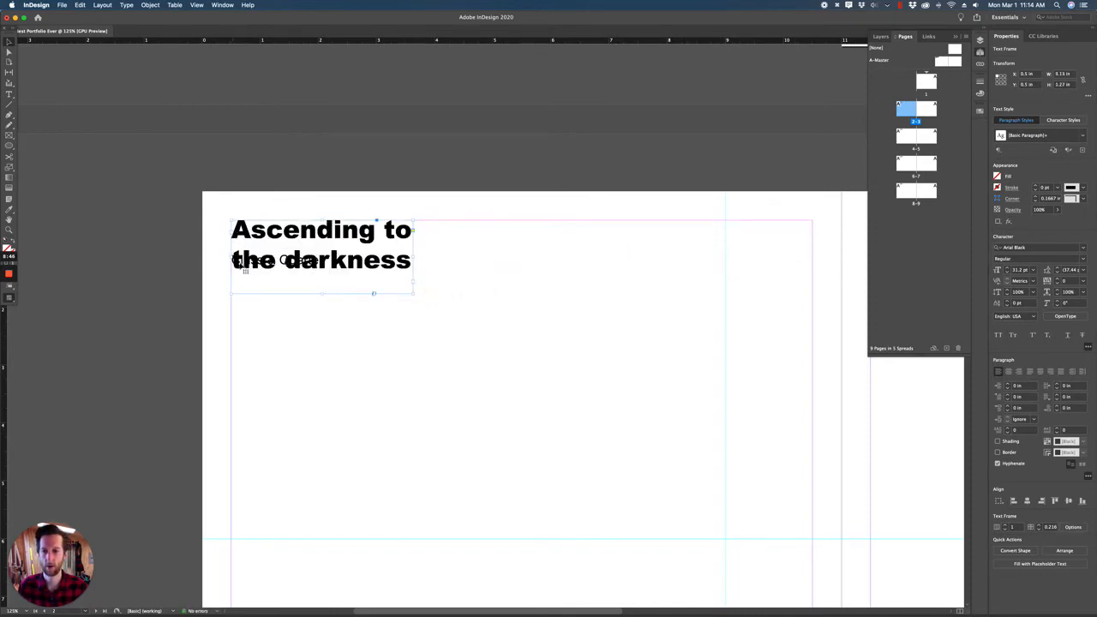
{"action": "key", "text": "super+z"}
{"action": "key", "text": "super+z"}
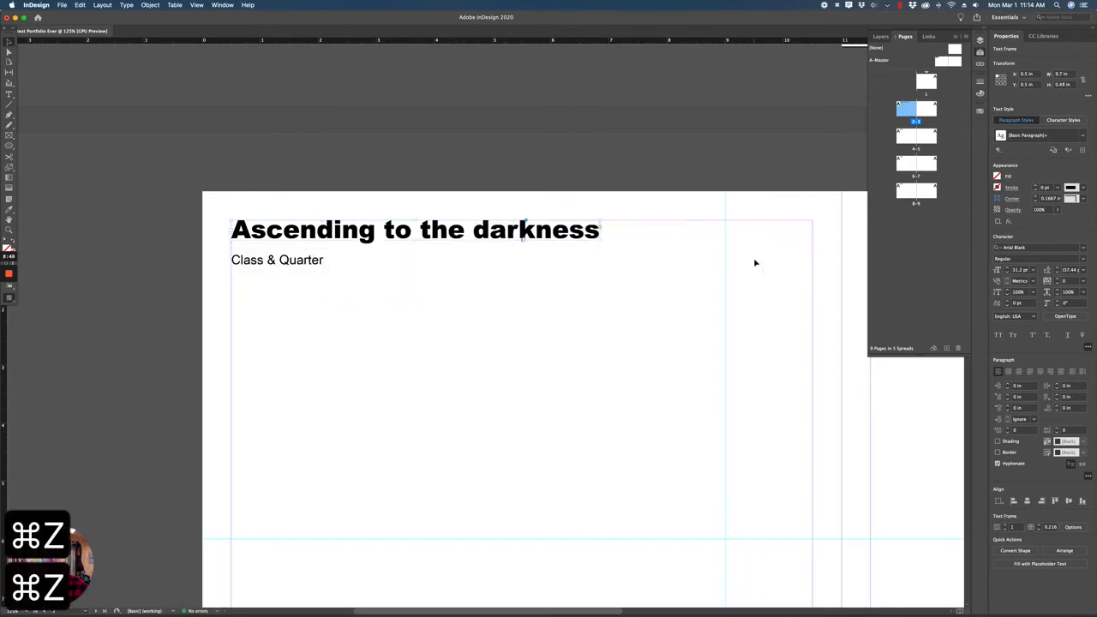
{"action": "left_click", "coordinate": [487, 267]}
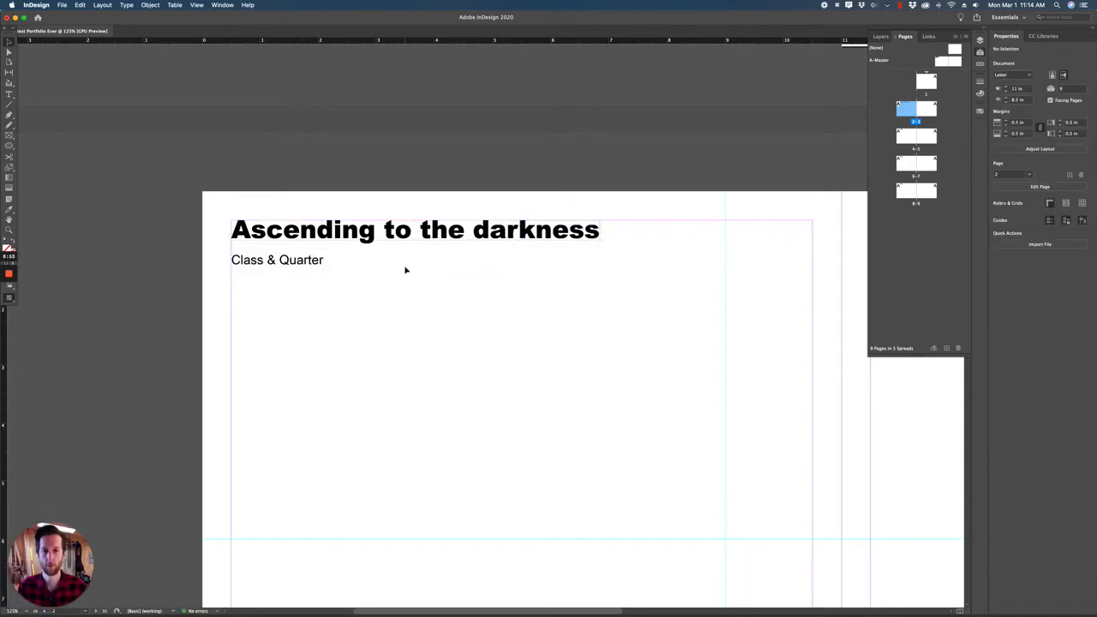
Override the subtitle on page 2, replace its text with "Arch 201 Winter 2021", and fit the frame to the text
{"action": "double_click", "coordinate": [287, 264]}
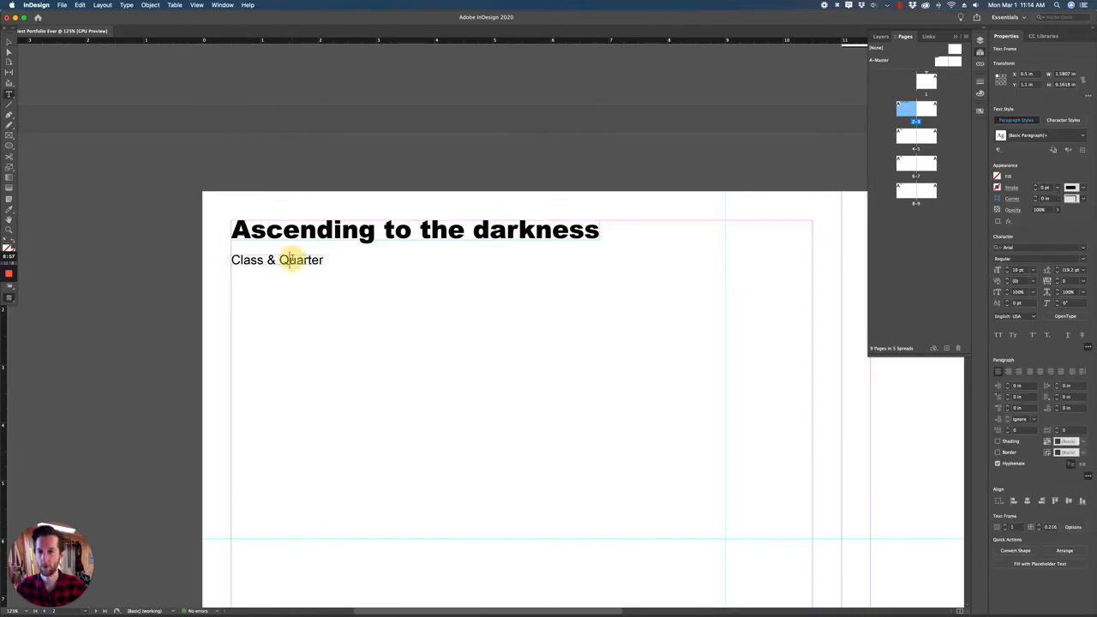
{"action": "triple_click", "coordinate": [291, 260]}
{"action": "type", "text": "Ar"}
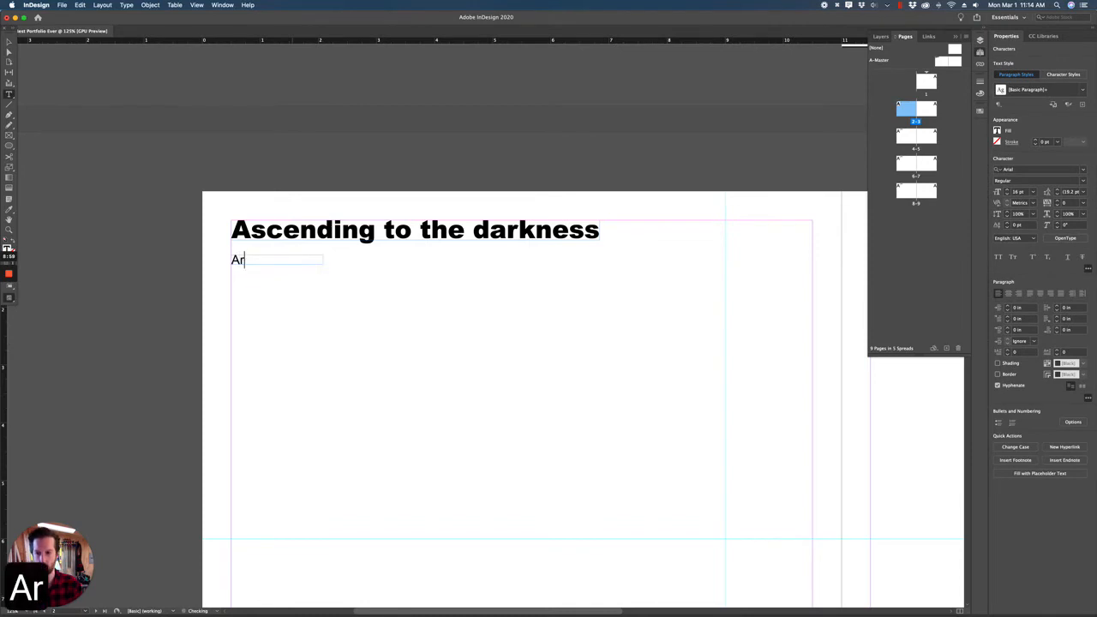
{"action": "type", "text": "ch 201 Wint"}
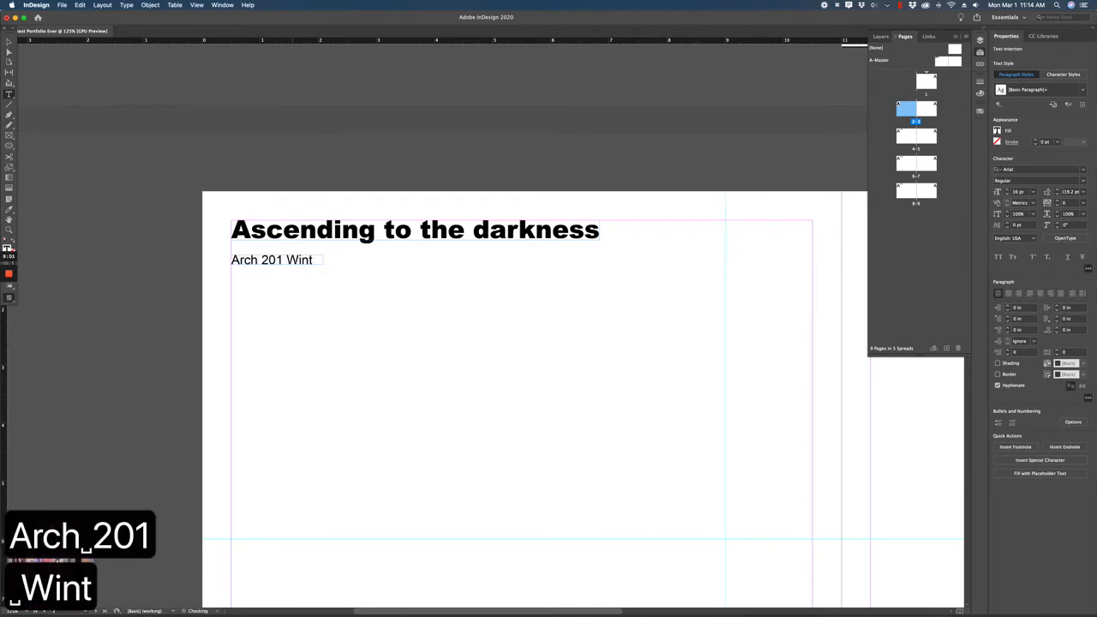
{"action": "type", "text": "er 2021"}
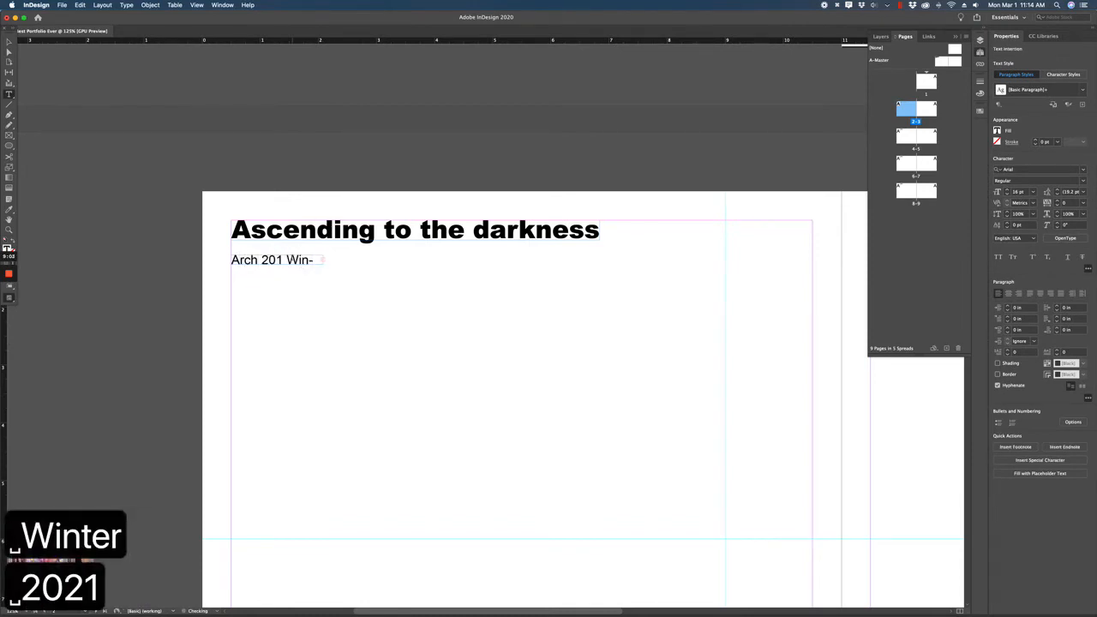
{"action": "key", "text": "Escape"}
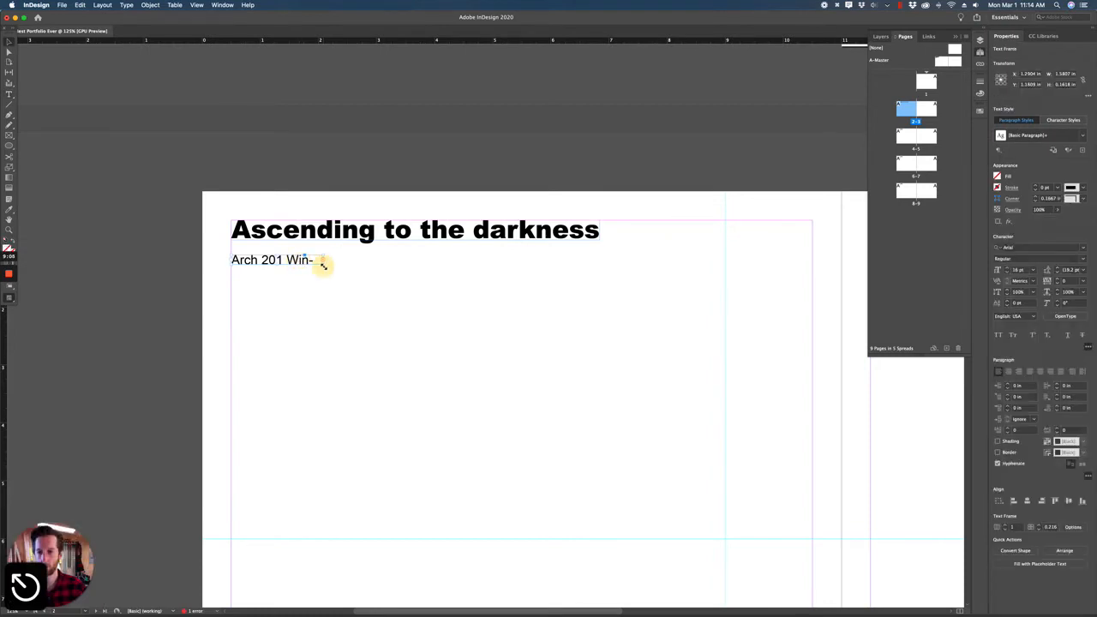
{"action": "double_click", "coordinate": [324, 264]}
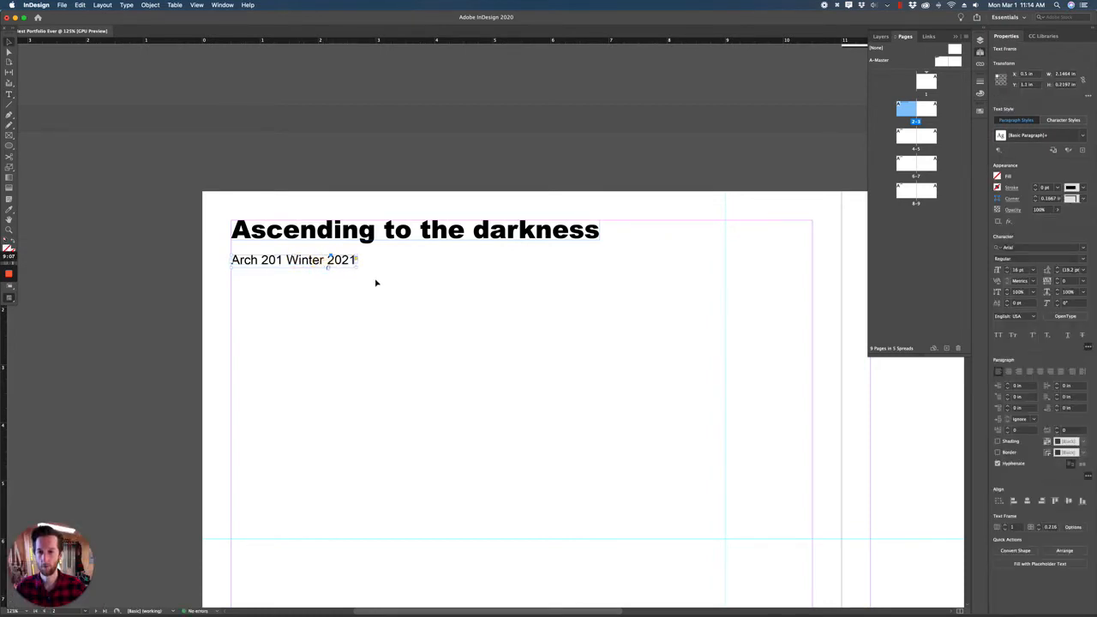
Set the words "Winter 2021" in the page 2 subtitle to Arial Italic
{"action": "double_click", "coordinate": [310, 261]}
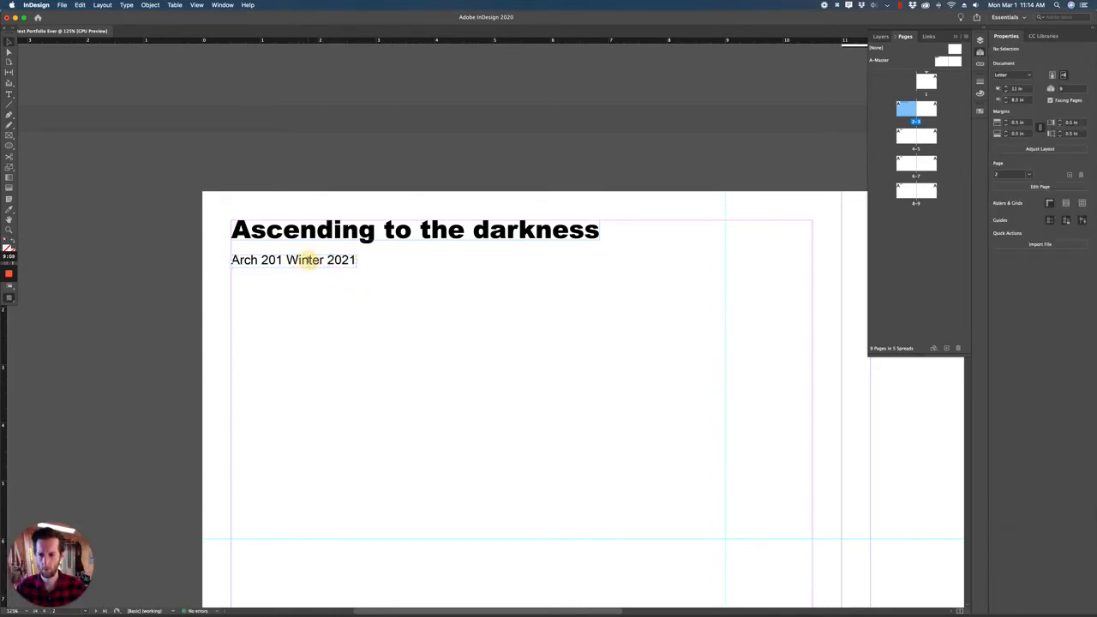
{"action": "left_click_drag", "start_coordinate": [286, 260], "coordinate": [358, 260]}
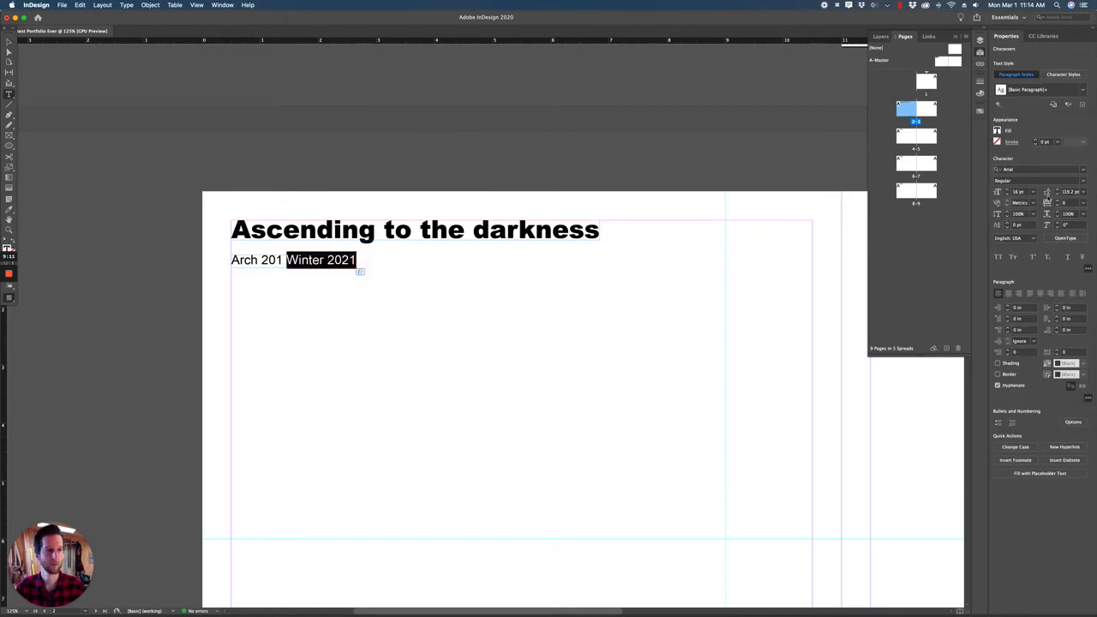
{"action": "left_click", "coordinate": [1085, 170]}
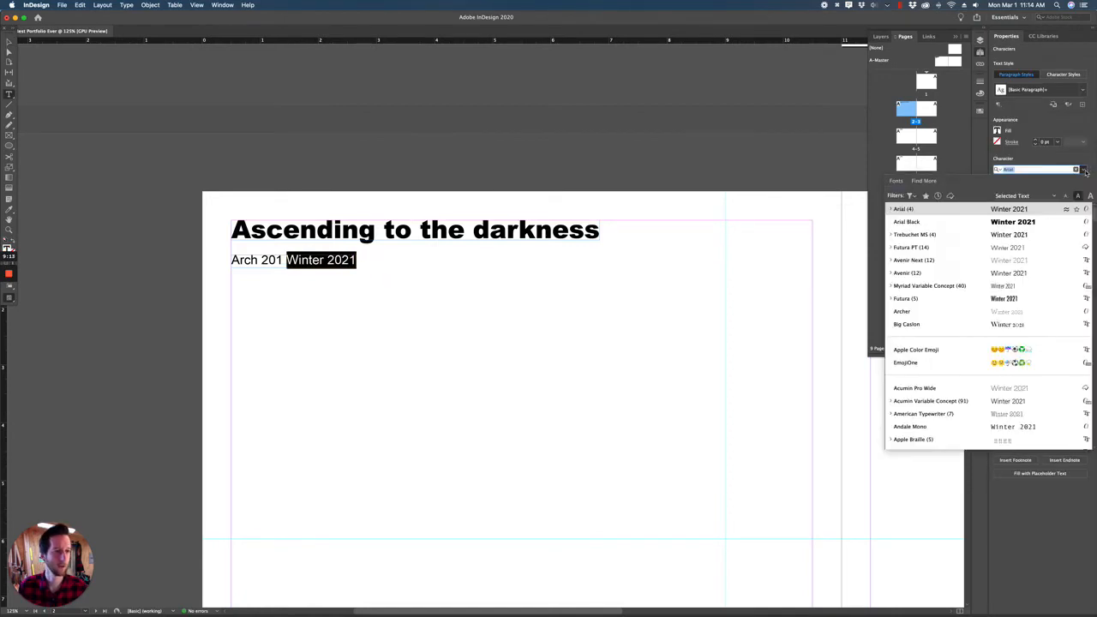
{"action": "left_click", "coordinate": [892, 209]}
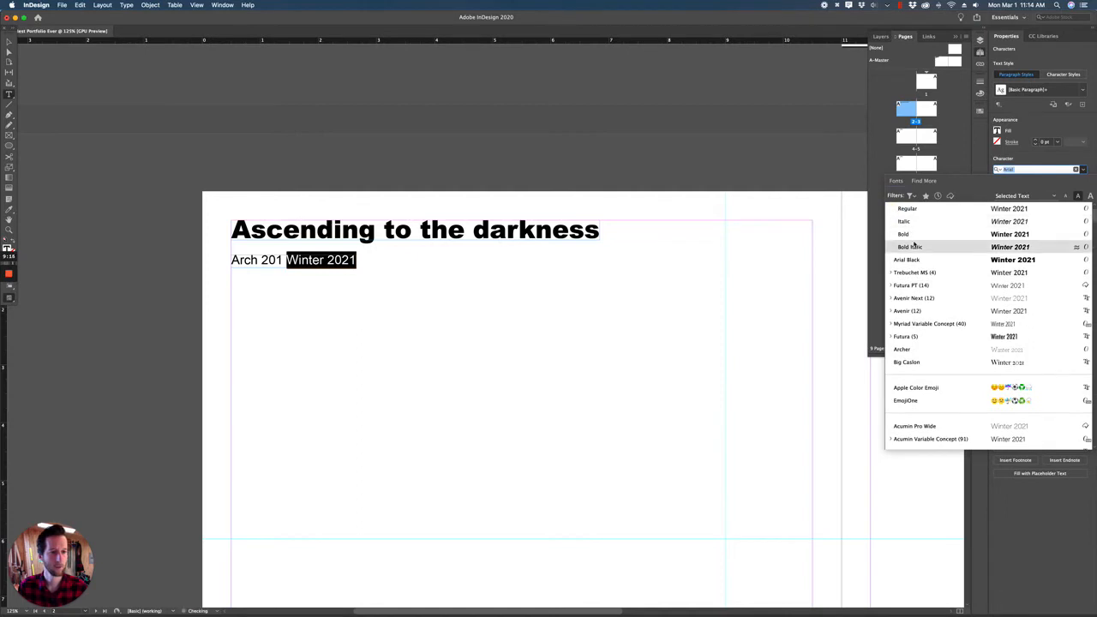
{"action": "left_click", "coordinate": [910, 225]}
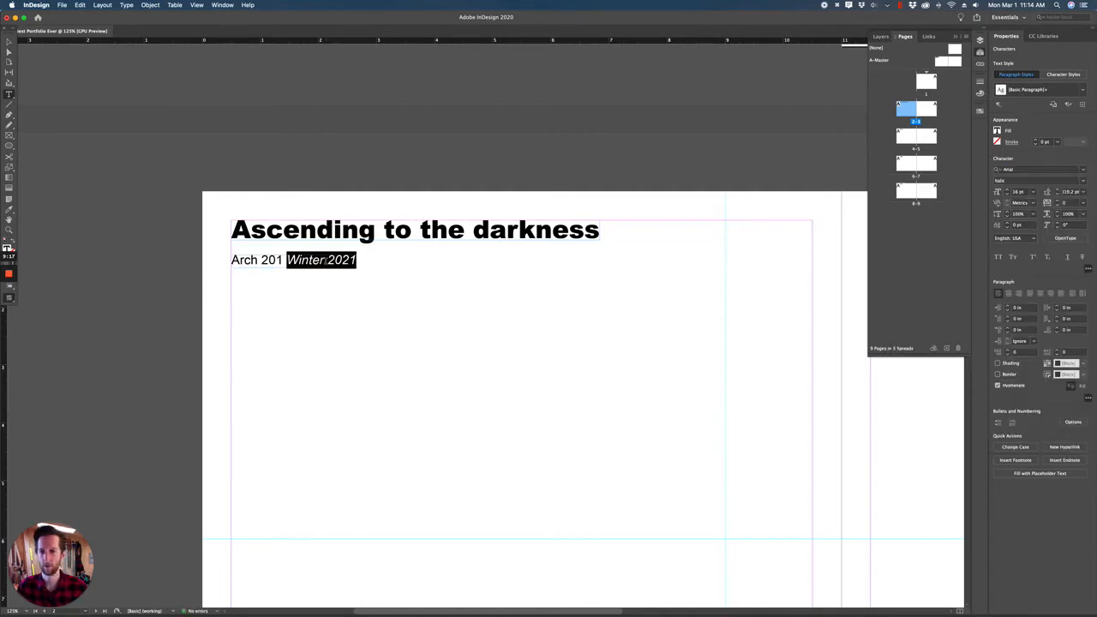
Finish editing the subtitle, deselect it, and view the whole page 2–3 spread
{"action": "key", "text": "Escape"}
{"action": "left_click", "coordinate": [9, 42]}
{"action": "left_click", "coordinate": [345, 370]}
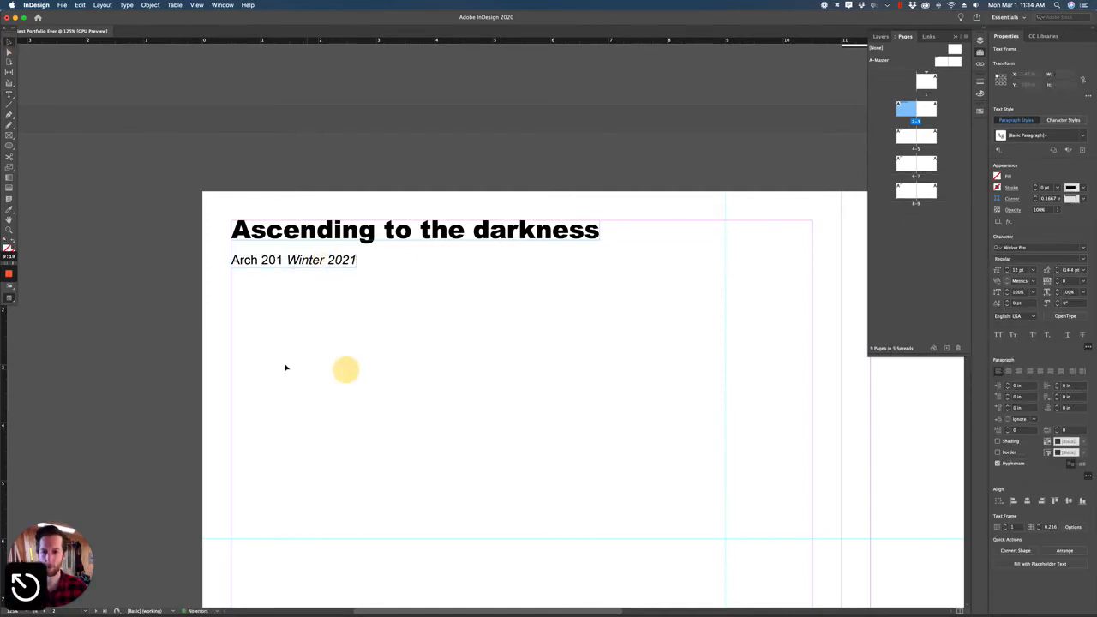
{"action": "scroll", "coordinate": [283, 368], "scroll_direction": "down", "scroll_amount": 1}
{"action": "scroll", "coordinate": [281, 368], "scroll_direction": "down", "scroll_amount": 1}
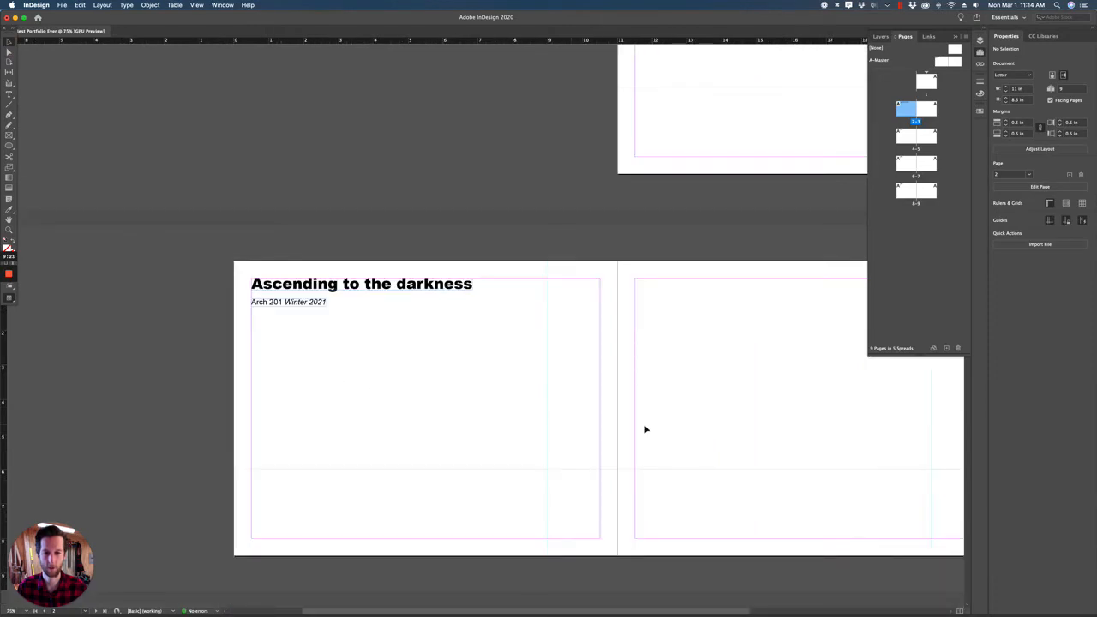
{"action": "left_click_drag", "start_coordinate": [647, 429], "coordinate": [562, 388]}
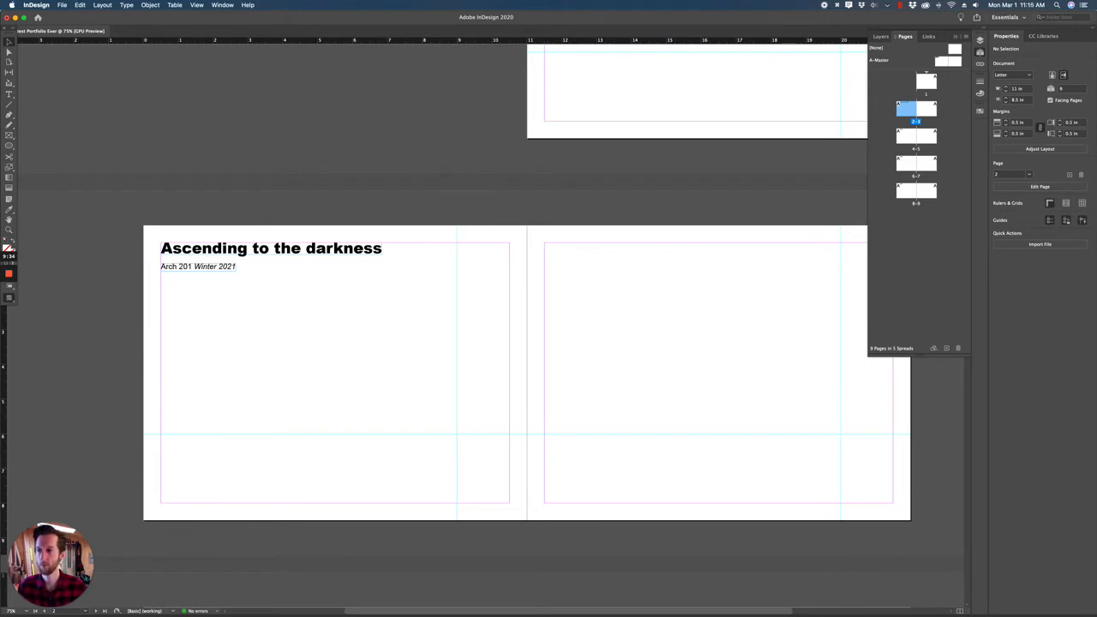
Switch to Finder, enlarge its window, and open the Project 1 folder inside Arch 201 Documents
{"action": "key", "text": "super+Tab"}
{"action": "left_click_drag", "start_coordinate": [545, 105], "coordinate": [669, 103]}
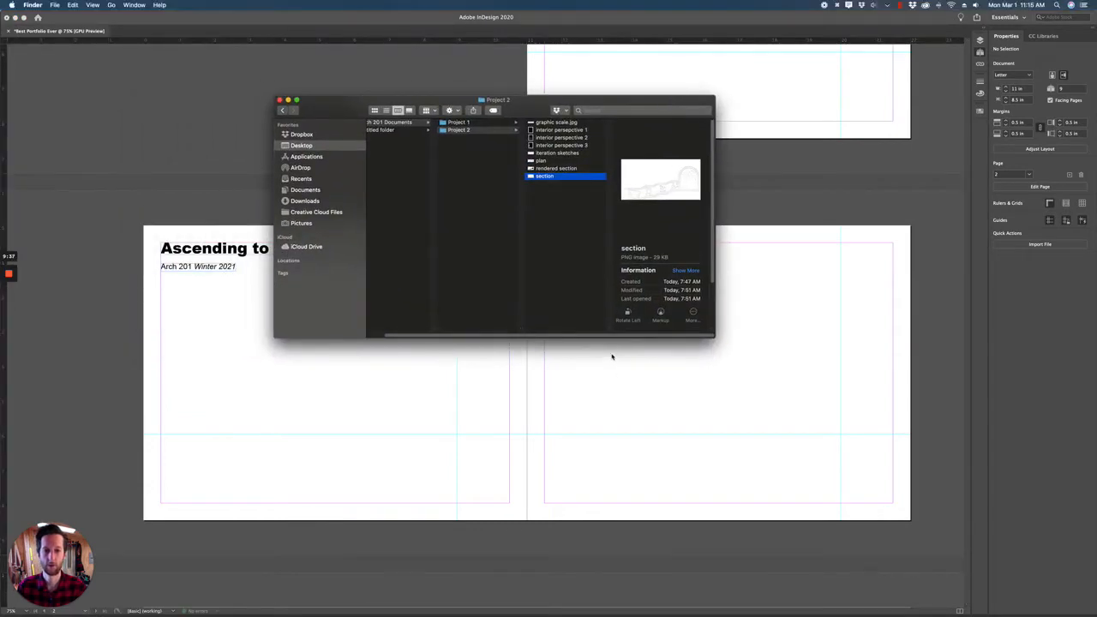
{"action": "left_click_drag", "start_coordinate": [711, 337], "coordinate": [816, 399]}
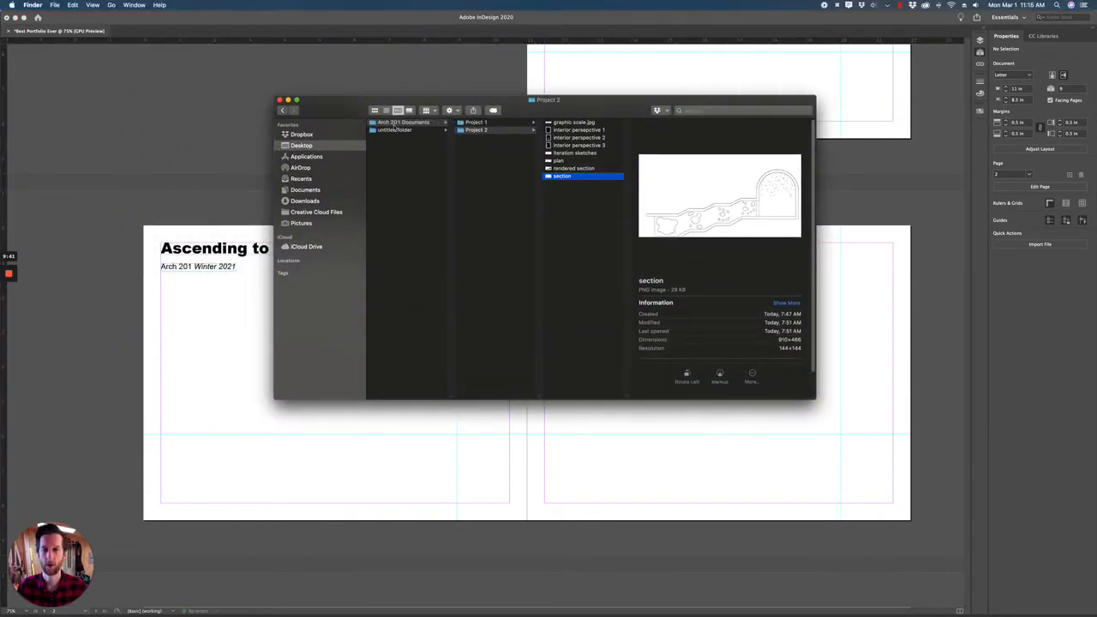
{"action": "left_click", "coordinate": [410, 123]}
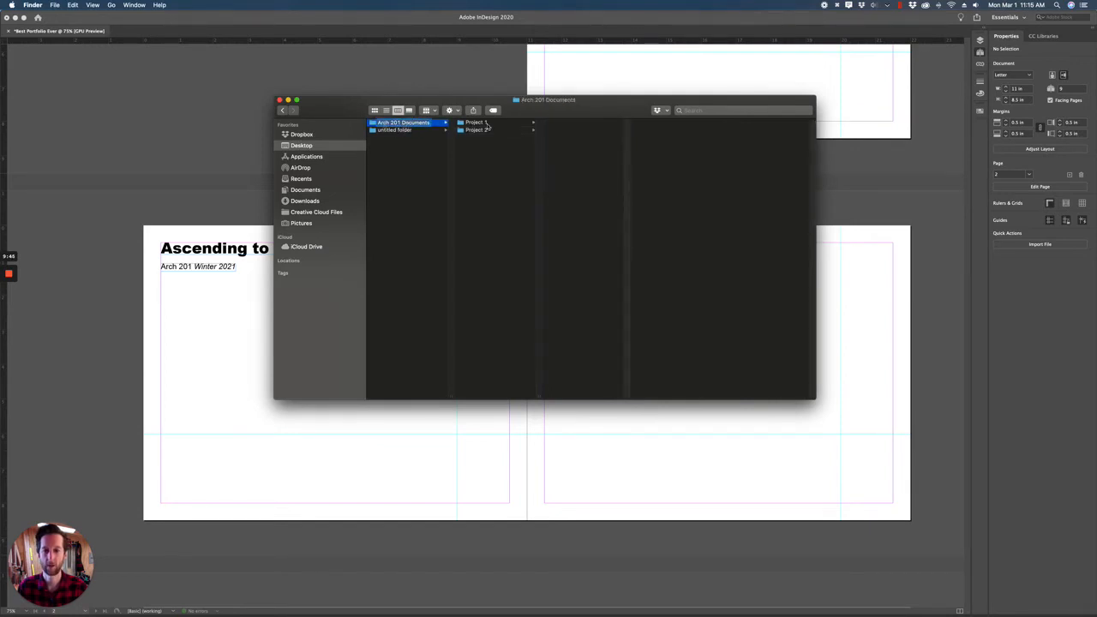
{"action": "left_click", "coordinate": [487, 125]}
{"action": "left_click", "coordinate": [478, 130]}
{"action": "left_click", "coordinate": [502, 126]}
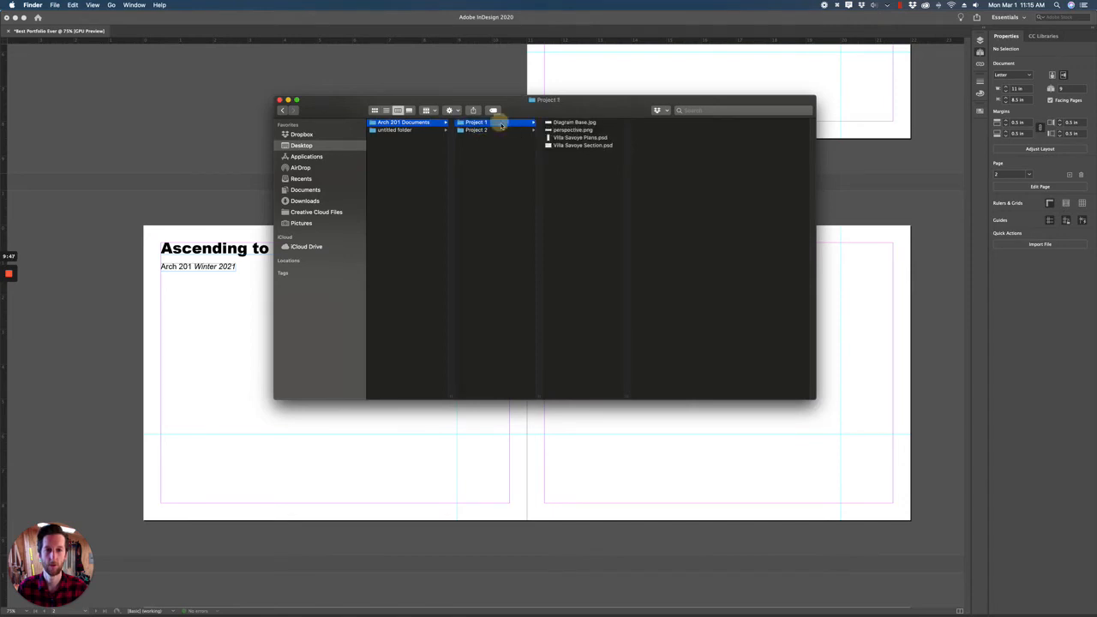
Preview the drawing files in the Project 1 folder, from Diagram Base.jpg to the Villa Savoye files
{"action": "left_click", "coordinate": [576, 124]}
{"action": "left_click", "coordinate": [581, 131]}
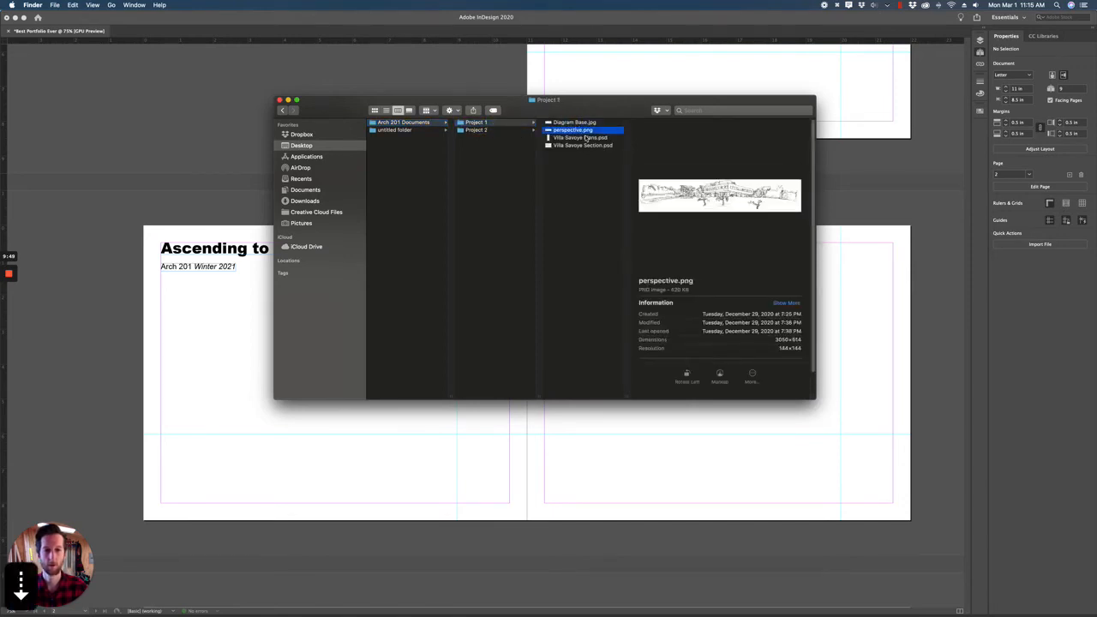
{"action": "left_click", "coordinate": [587, 138]}
{"action": "key", "text": "Down"}
Open the Project 2 folder and preview its images from graphic scale.jpg to iteration sketches
{"action": "key", "text": "Left"}
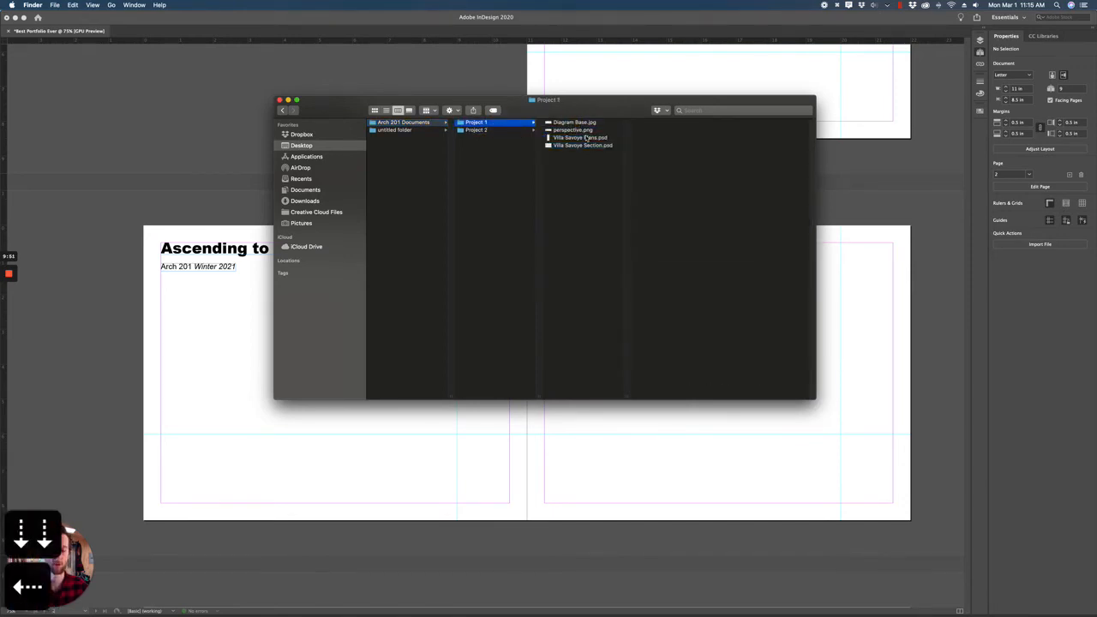
{"action": "key", "text": "Down"}
{"action": "key", "text": "Right"}
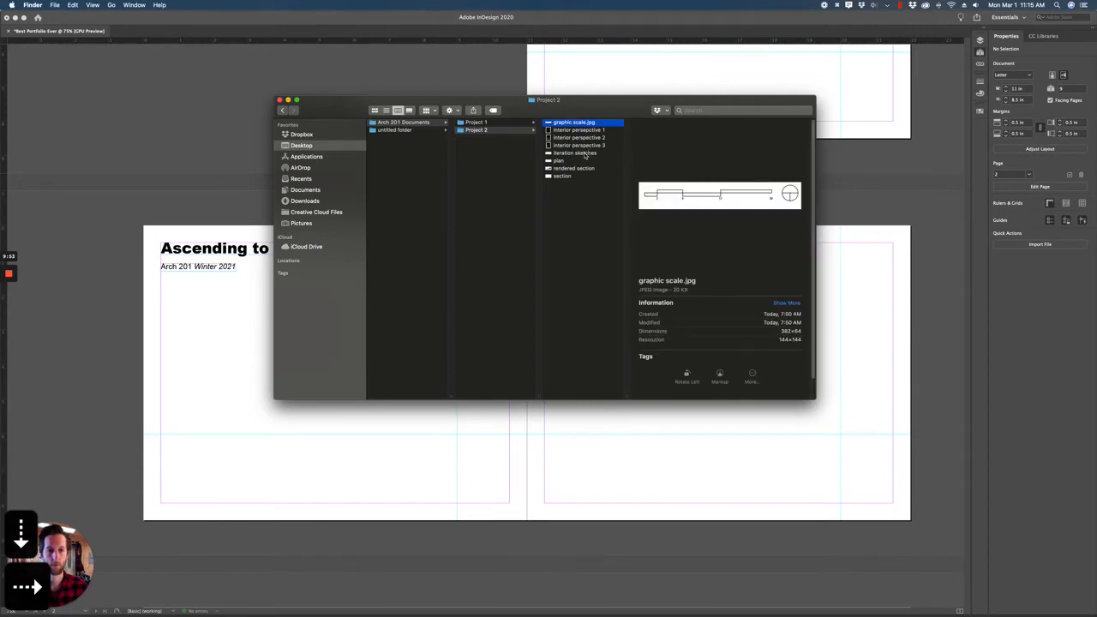
{"action": "key", "text": "Down"}
{"action": "key", "text": "Down"}
{"action": "key", "text": "Down"}
{"action": "key", "text": "Down"}
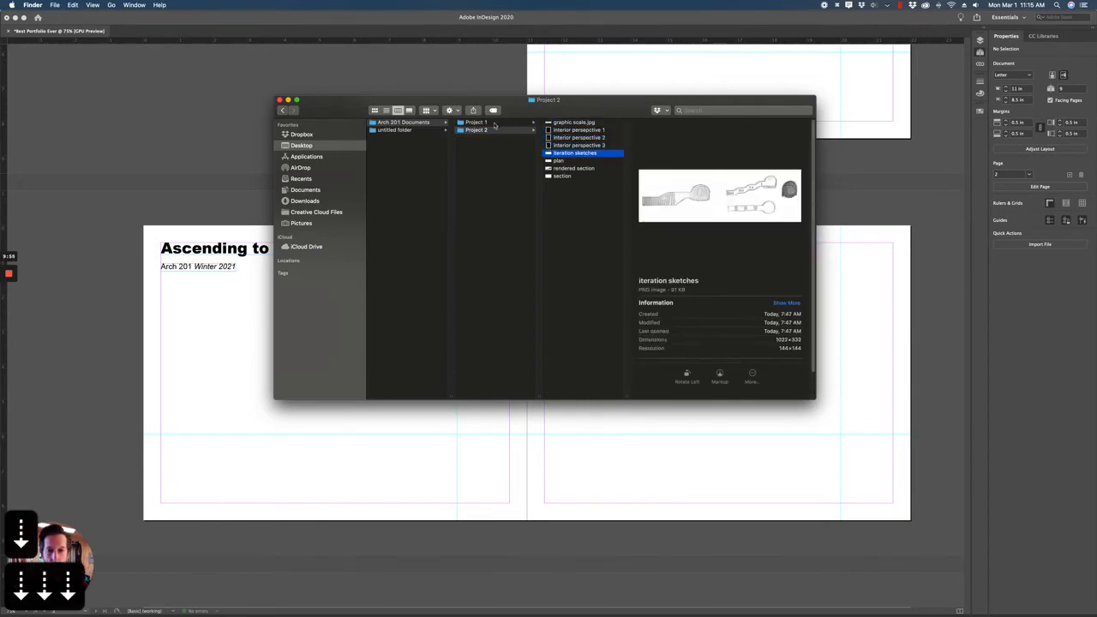
Choose the rendered section image from the Project 2 folder and place it at full size across the page 2–3 spread
{"action": "left_click_drag", "start_coordinate": [529, 112], "coordinate": [618, 90]}
{"action": "key", "text": "Down"}
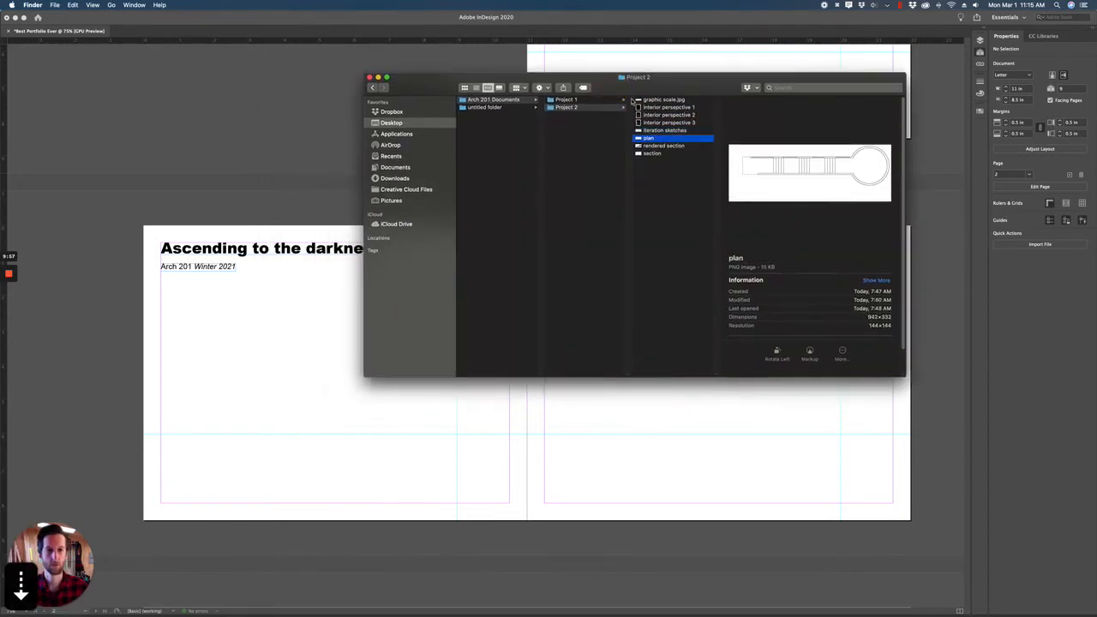
{"action": "key", "text": "Down"}
{"action": "left_click_drag", "start_coordinate": [707, 78], "coordinate": [769, 29]}
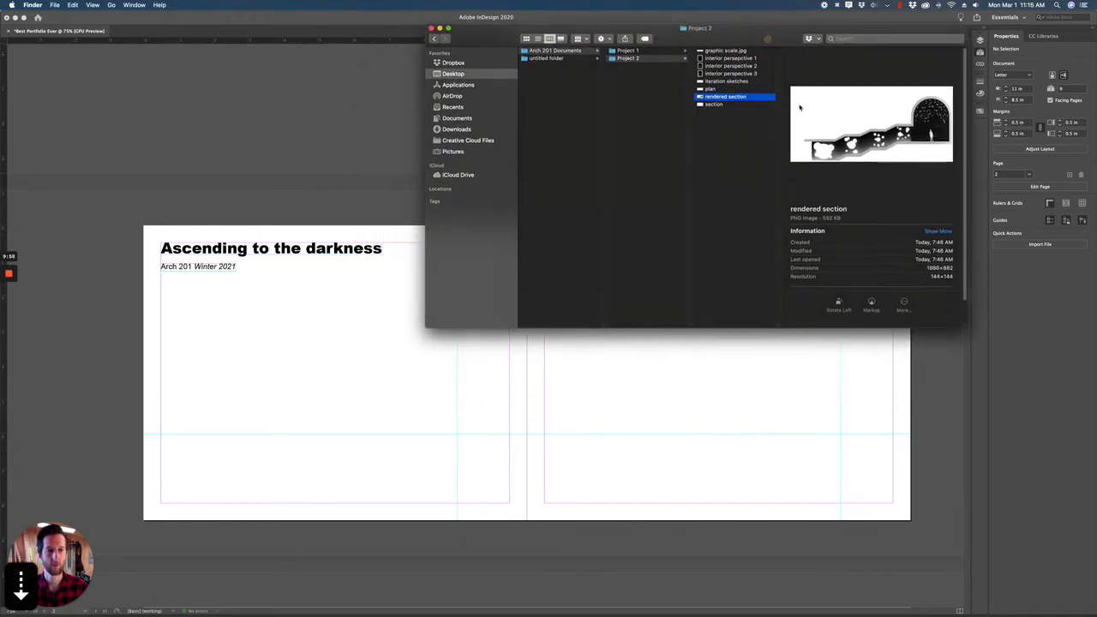
{"action": "left_click_drag", "start_coordinate": [726, 101], "coordinate": [374, 377]}
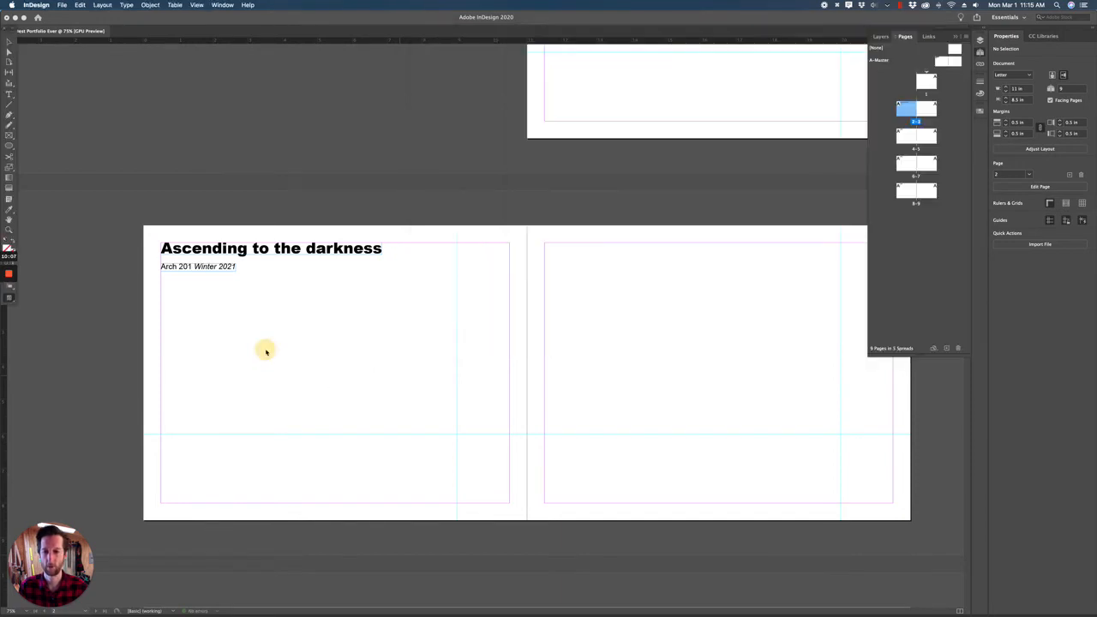
{"action": "left_click", "coordinate": [315, 314]}
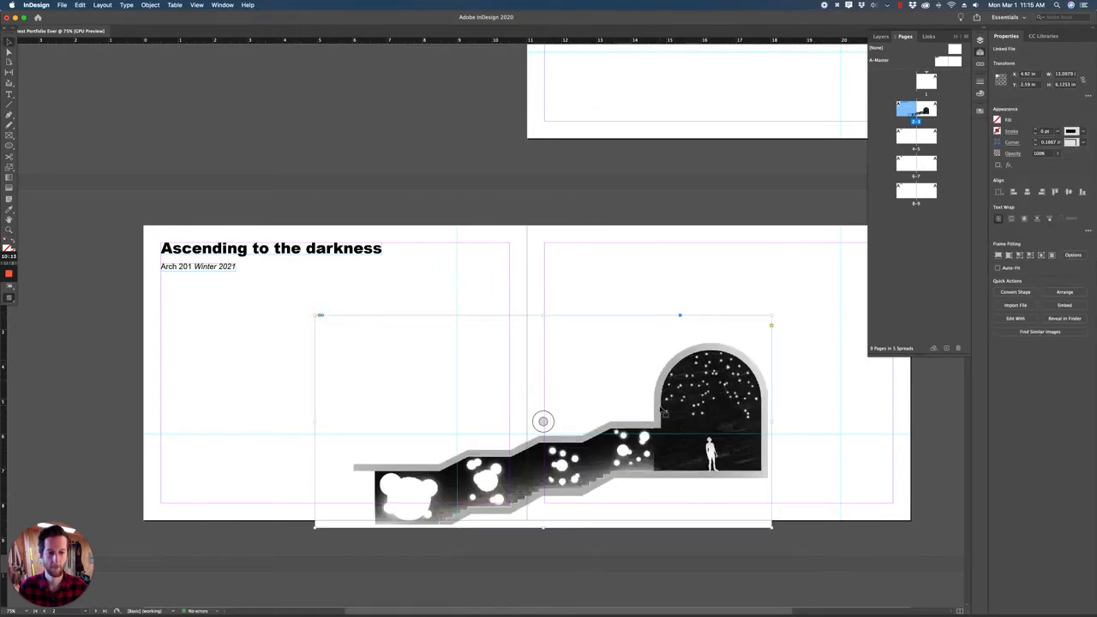
Move the rendered section into page 3's lower-right margin corner and crop its empty top and left edges to about 12.08 by 5.43 in
{"action": "key", "text": "space"}
{"action": "left_click_drag", "start_coordinate": [690, 374], "coordinate": [615, 367]}
{"action": "left_click_drag", "start_coordinate": [600, 409], "coordinate": [720, 380]}
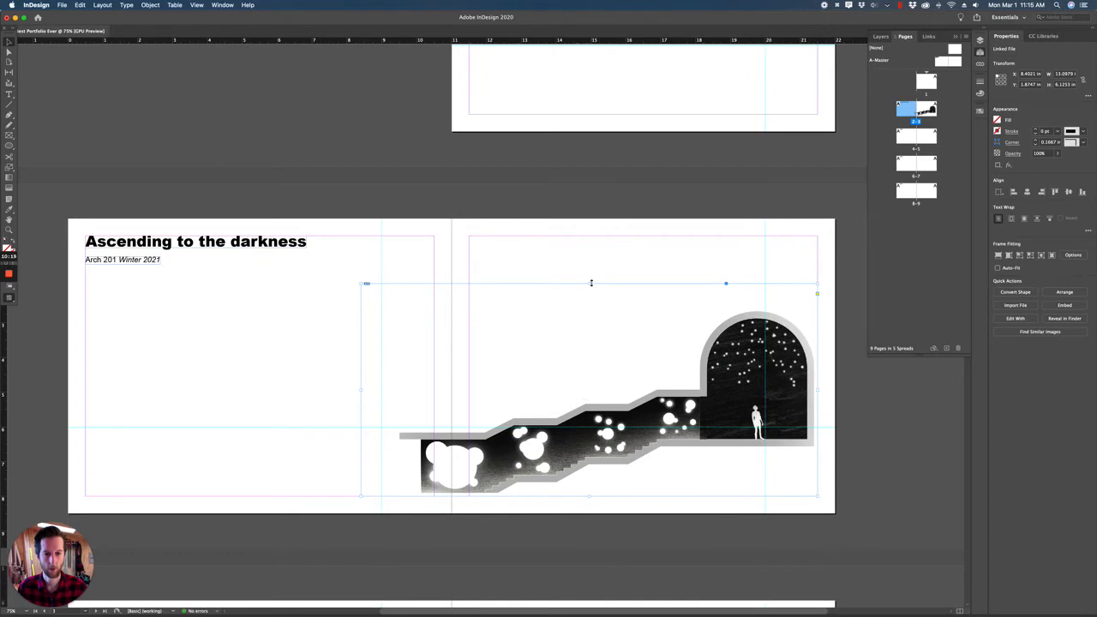
{"action": "left_click_drag", "start_coordinate": [591, 283], "coordinate": [593, 307]}
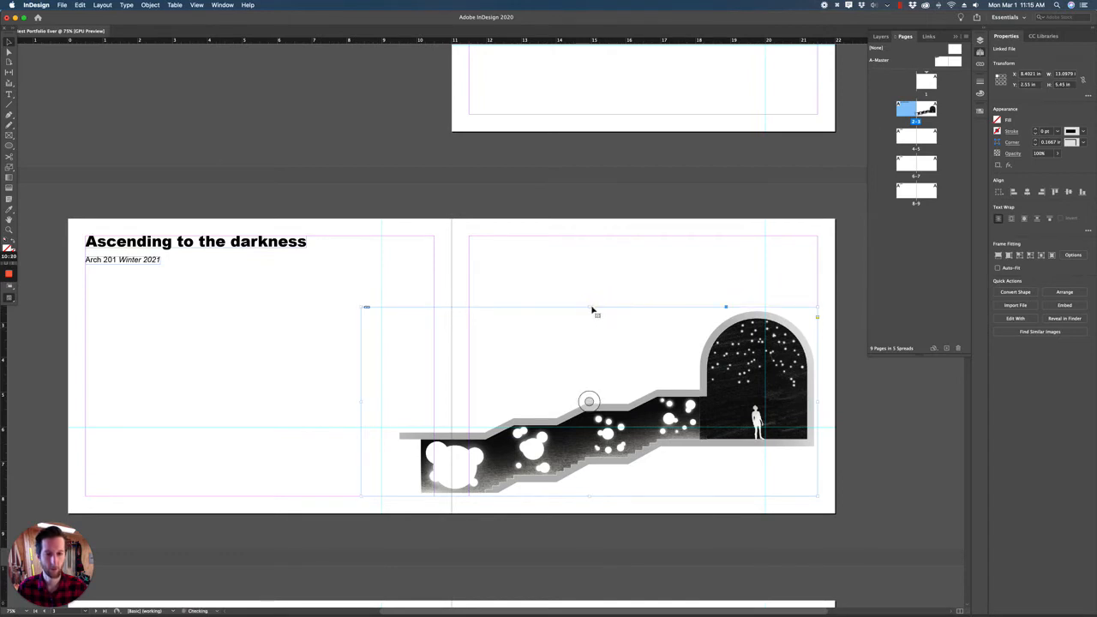
{"action": "left_click_drag", "start_coordinate": [363, 403], "coordinate": [399, 402]}
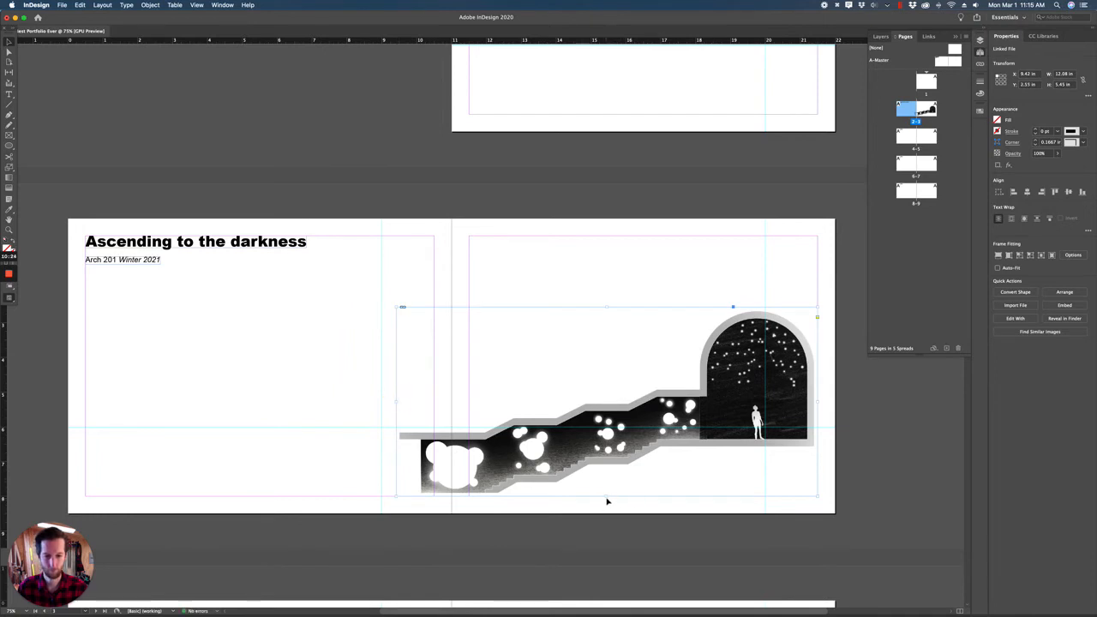
{"action": "left_click_drag", "start_coordinate": [607, 496], "coordinate": [607, 496]}
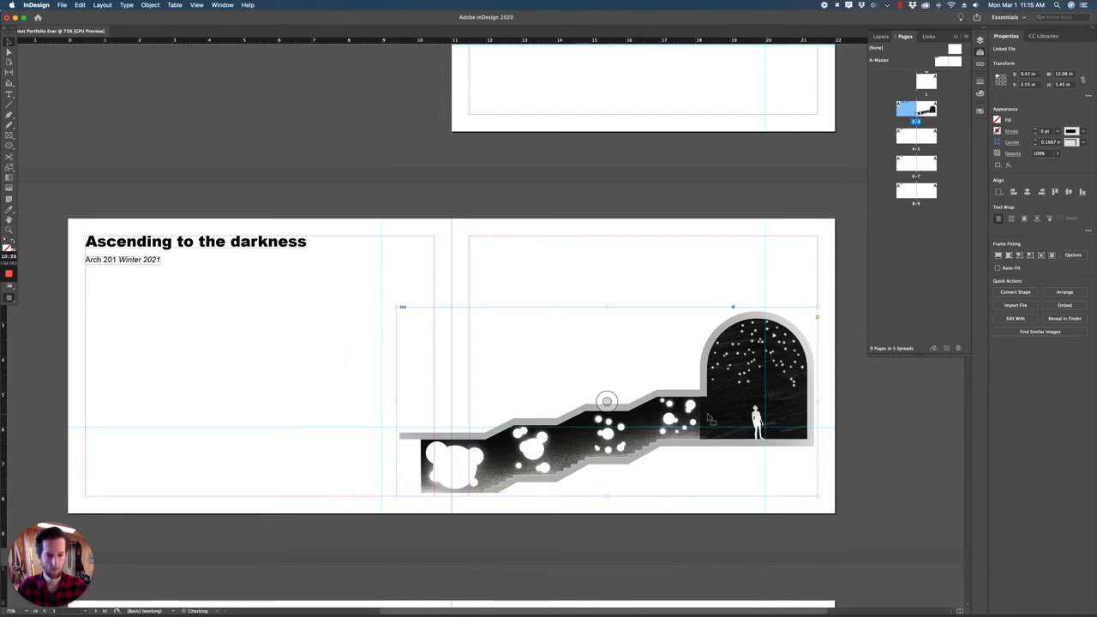
Raise the rendered section and enlarge it with its frame proportionally to about 14.71 by 6.66 in
{"action": "left_click_drag", "start_coordinate": [571, 378], "coordinate": [571, 358]}
{"action": "left_click_drag", "start_coordinate": [397, 478], "coordinate": [333, 491]}
{"action": "left_click_drag", "start_coordinate": [595, 428], "coordinate": [595, 419]}
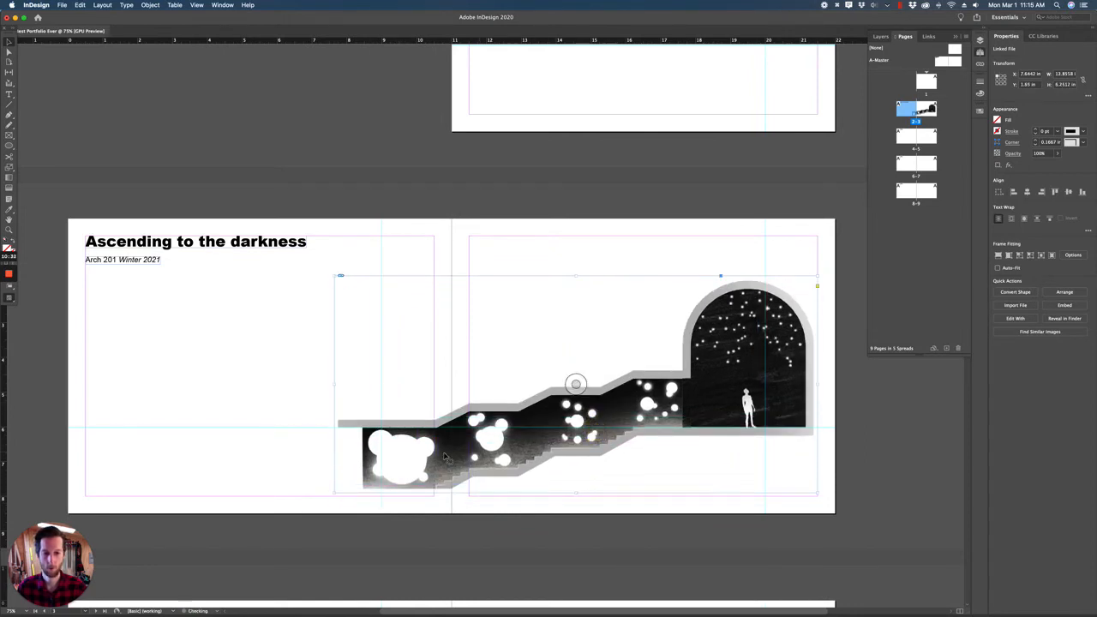
{"action": "left_click_drag", "start_coordinate": [333, 491], "coordinate": [300, 500]}
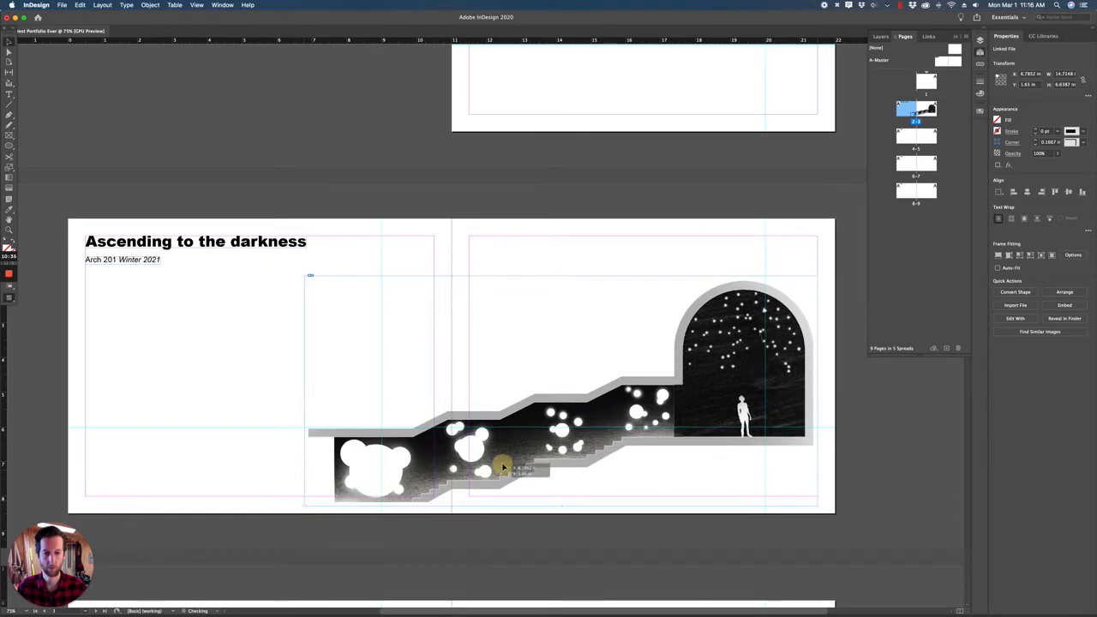
Crop the rendered section's left edge to a 14.61 in width and position the frame between the title's end and page 3's right margin
{"action": "left_click_drag", "start_coordinate": [500, 463], "coordinate": [561, 442]}
{"action": "left_click_drag", "start_coordinate": [294, 375], "coordinate": [299, 375]}
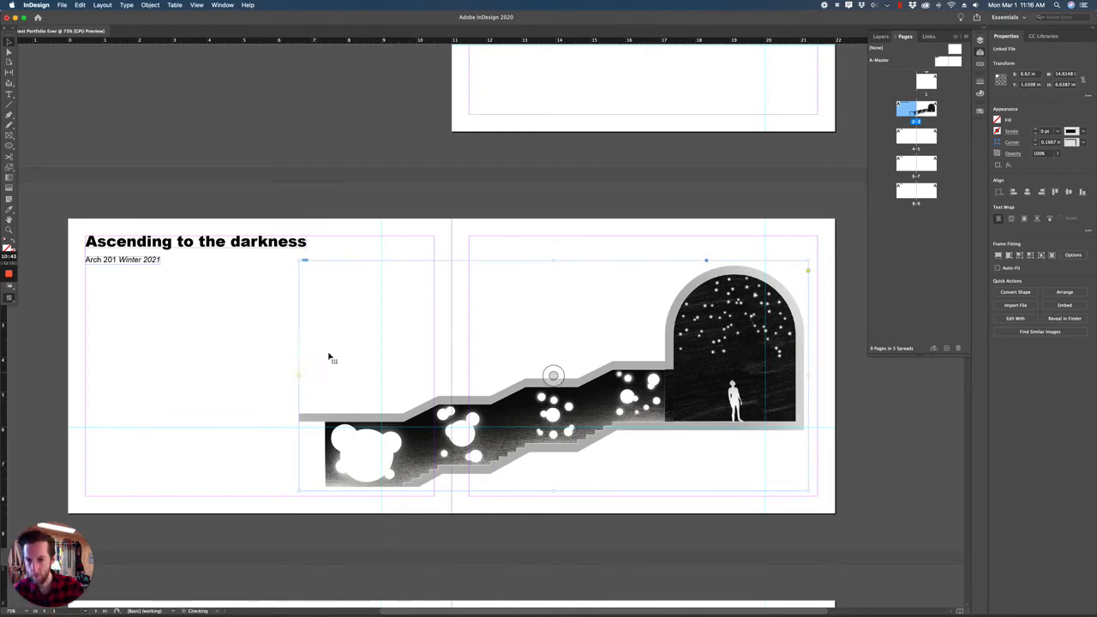
{"action": "left_click_drag", "start_coordinate": [340, 328], "coordinate": [346, 321]}
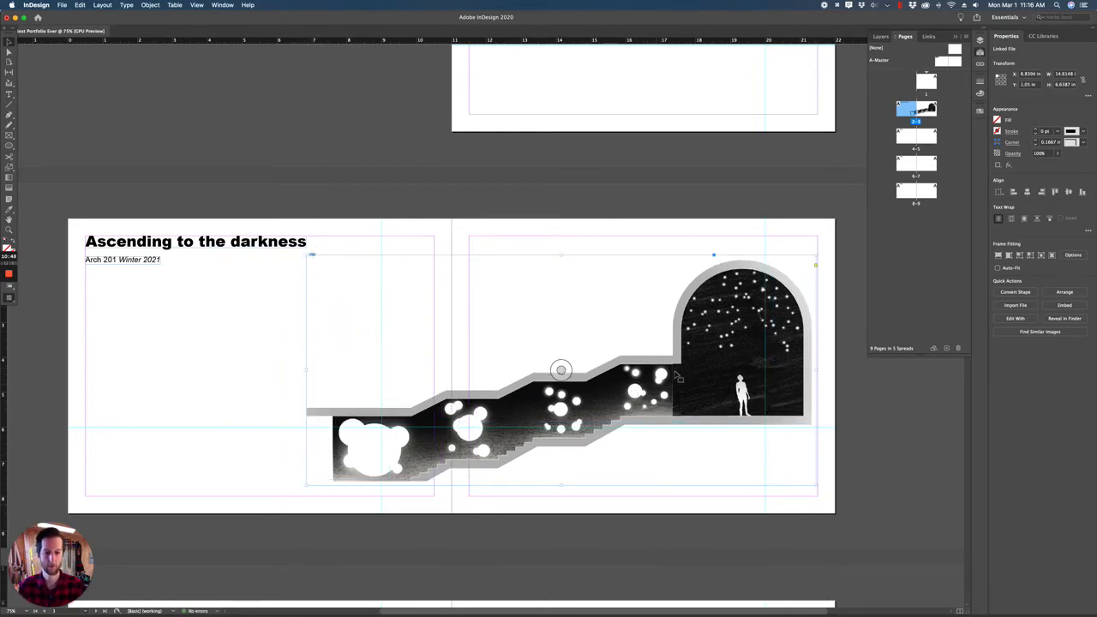
{"action": "left_click_drag", "start_coordinate": [692, 347], "coordinate": [692, 353]}
{"action": "left_click", "coordinate": [675, 197]}
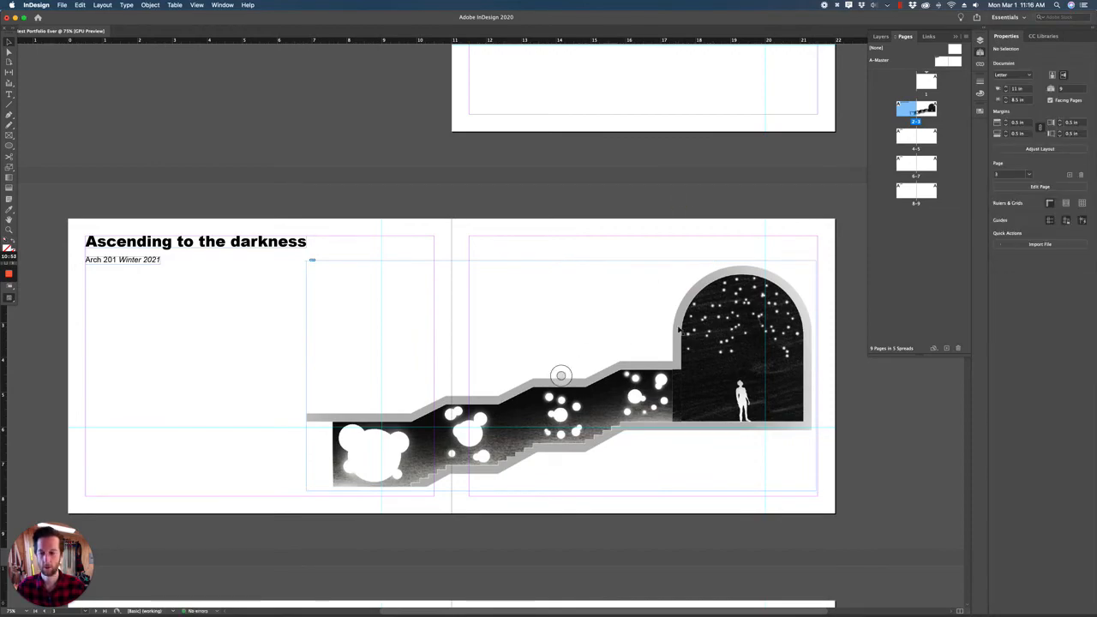
Bring the section image from the Project 2 folder and place it on page 2 below the subtitle
{"action": "key", "text": "ctrl+Up"}
{"action": "left_click", "coordinate": [905, 236]}
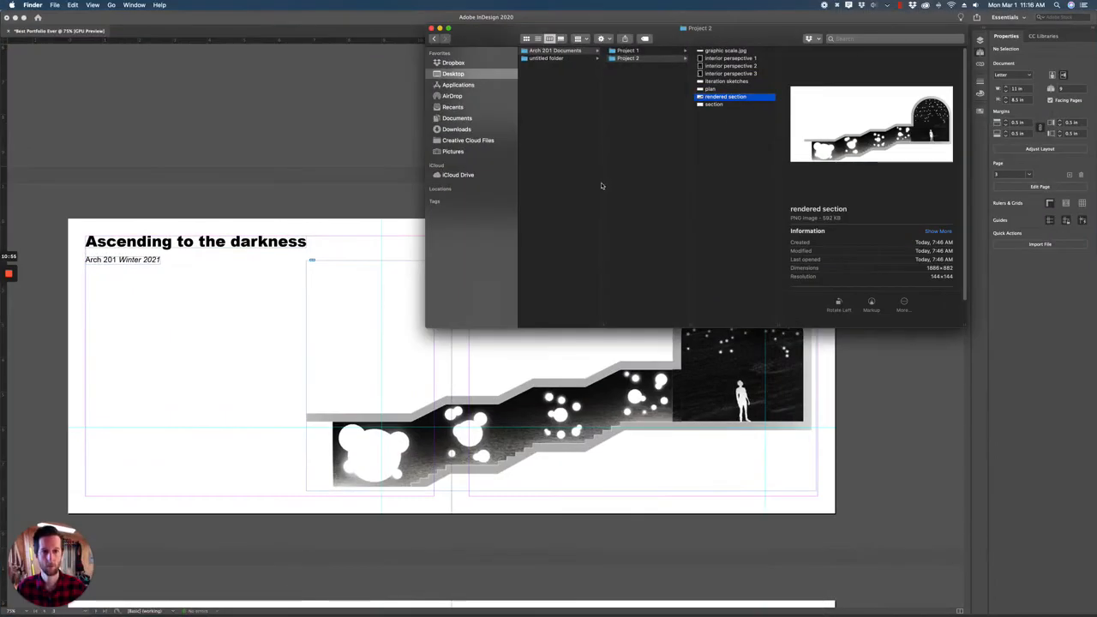
{"action": "left_click", "coordinate": [716, 104]}
{"action": "left_click_drag", "start_coordinate": [693, 122], "coordinate": [369, 445]}
{"action": "left_click", "coordinate": [137, 326]}
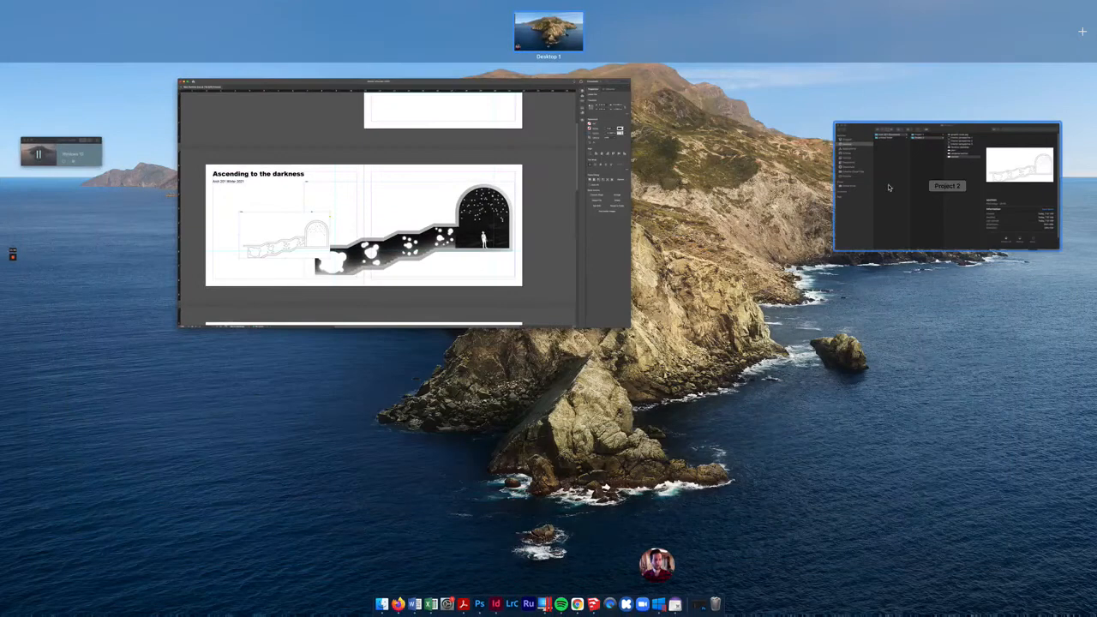
Try to place the plan image from the Project 2 folder over the rendered section's frame, and undo the placement
{"action": "left_click", "coordinate": [888, 187]}
{"action": "left_click", "coordinate": [717, 89]}
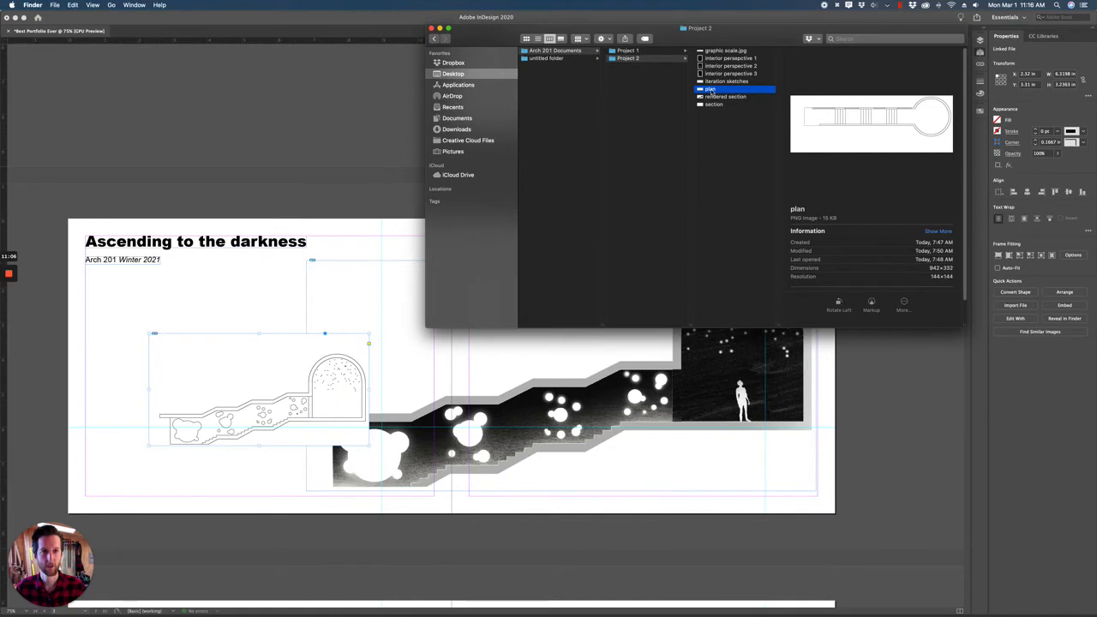
{"action": "left_click_drag", "start_coordinate": [710, 92], "coordinate": [510, 378]}
{"action": "left_click", "coordinate": [285, 294]}
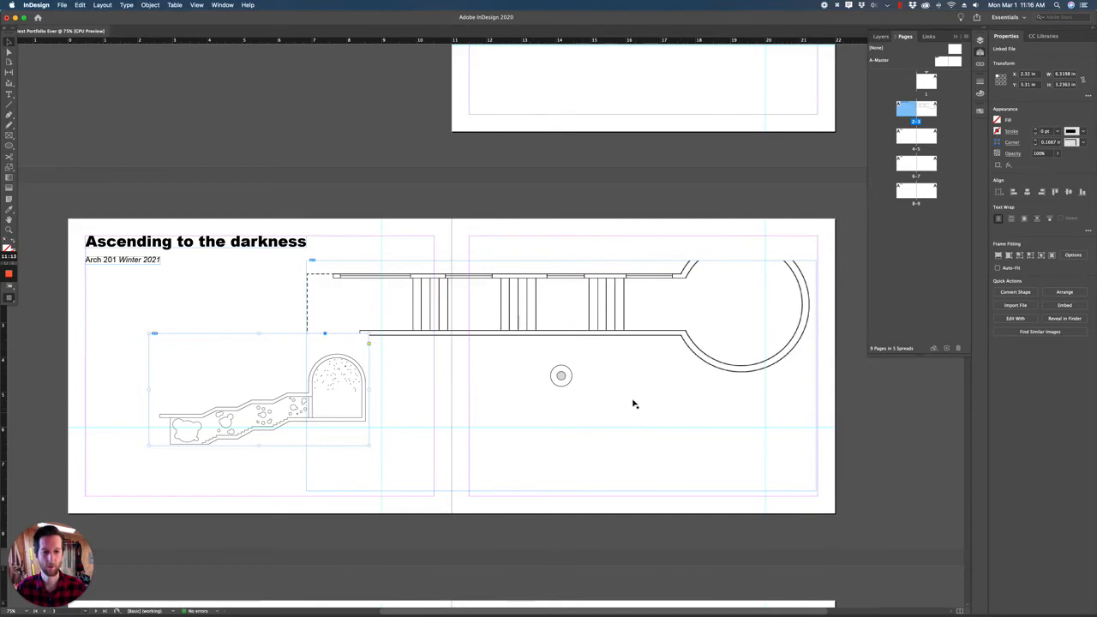
{"action": "key", "text": "super+z"}
Bring the plan image from the Project 2 folder again and place it on page 2 above the section line drawing
{"action": "key", "text": "ctrl+Up"}
{"action": "left_click", "coordinate": [946, 185]}
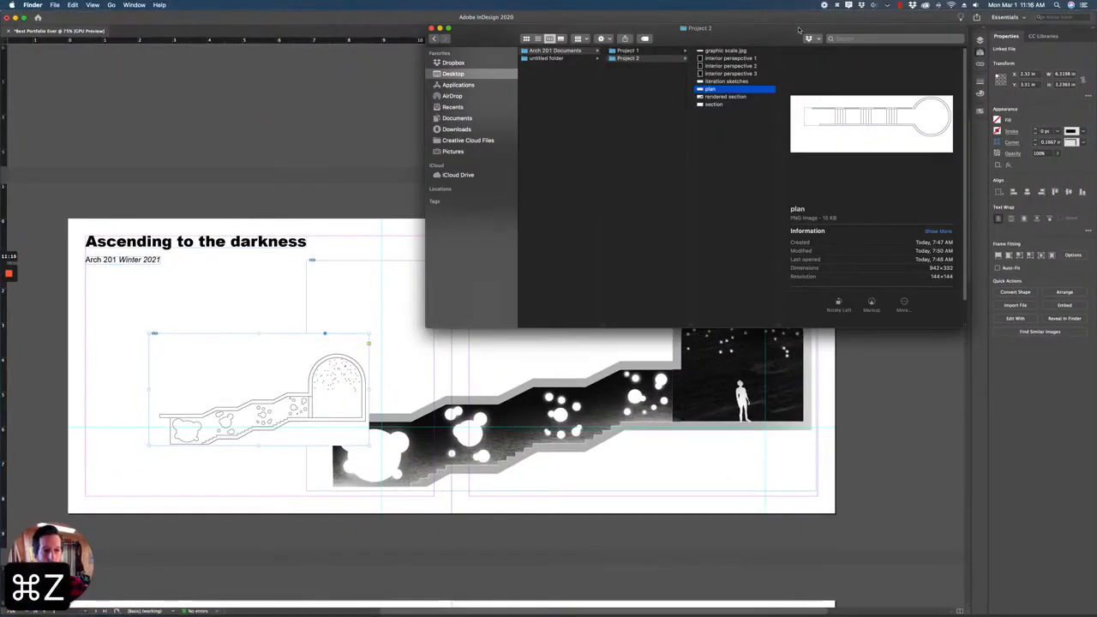
{"action": "left_click_drag", "start_coordinate": [761, 38], "coordinate": [820, 37]}
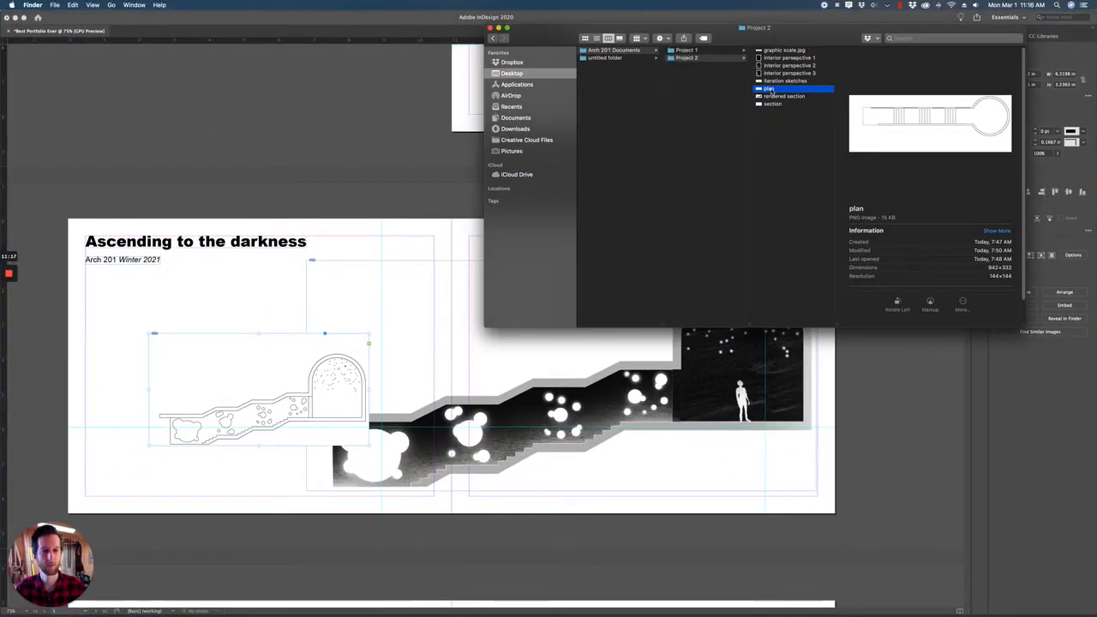
{"action": "left_click_drag", "start_coordinate": [771, 92], "coordinate": [196, 293]}
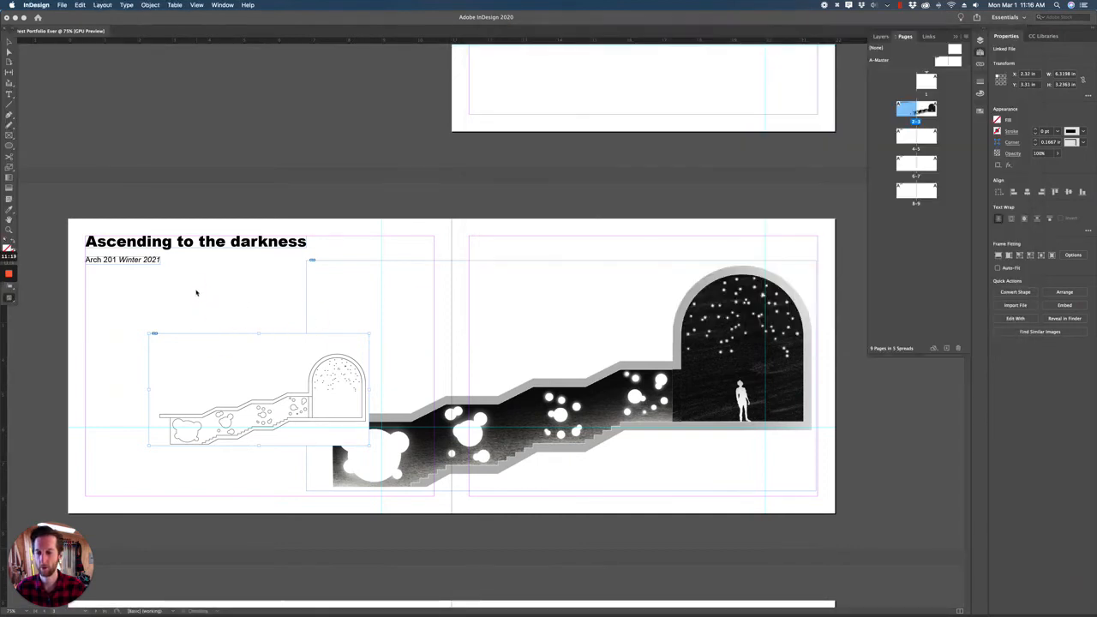
{"action": "left_click", "coordinate": [202, 288]}
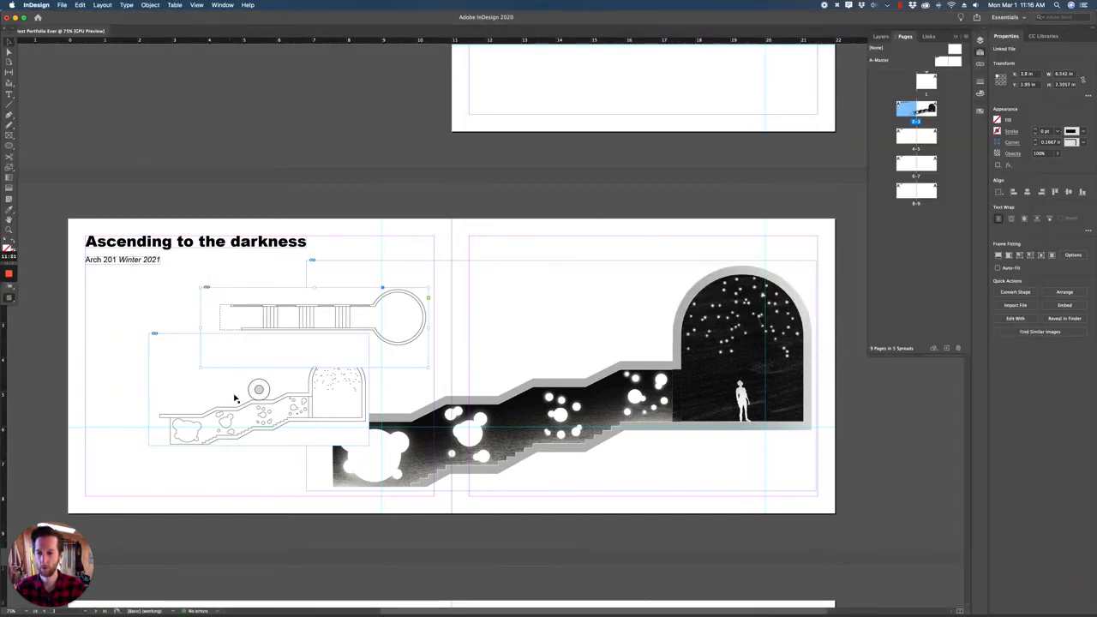
Reposition the section line drawing beneath the plan on page 2 and nudge it so both frames' right edges line up
{"action": "left_click_drag", "start_coordinate": [236, 399], "coordinate": [279, 435]}
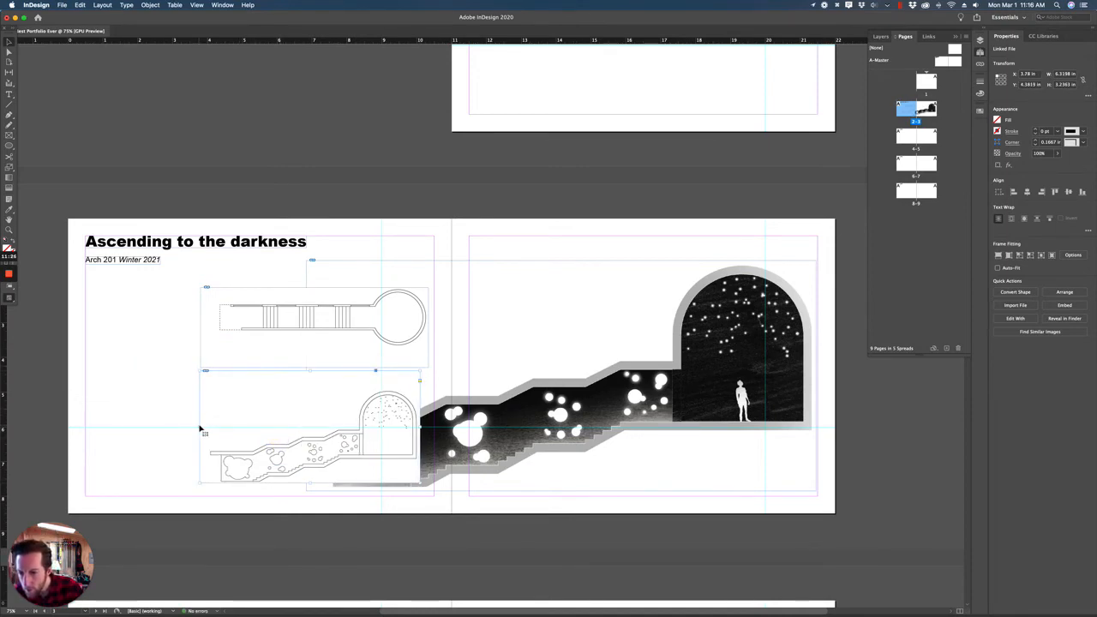
{"action": "left_click", "coordinate": [273, 352]}
{"action": "mouse_move", "coordinate": [274, 353]}
{"action": "left_mouse_down"}
{"action": "mouse_move", "coordinate": [257, 380]}
{"action": "mouse_move", "coordinate": [266, 390]}
{"action": "left_mouse_up"}
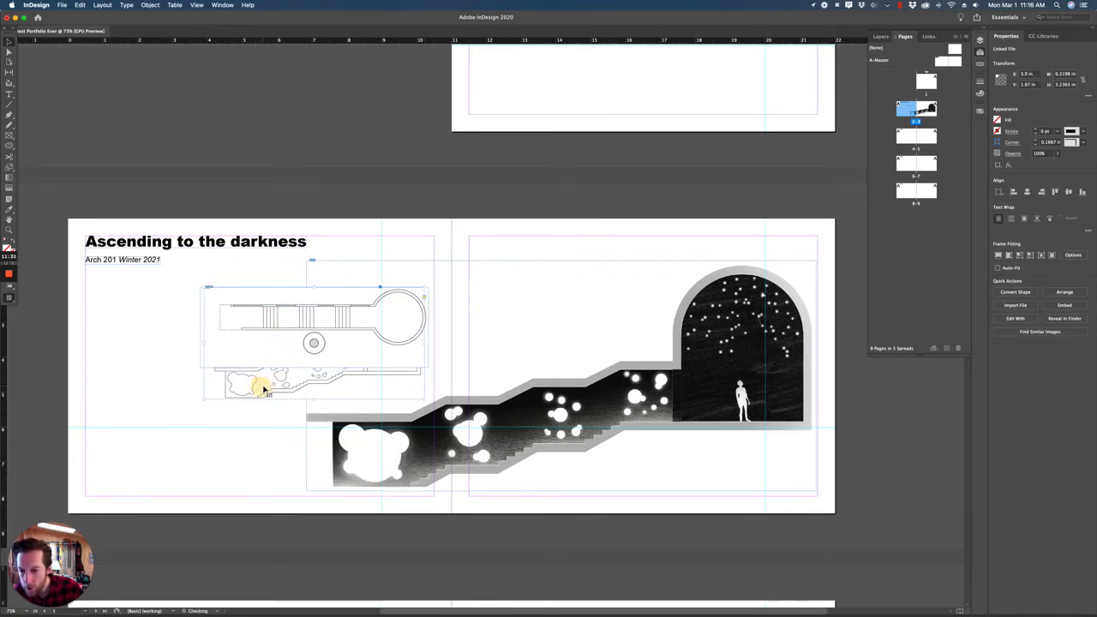
{"action": "key", "text": "Right"}
{"action": "key", "text": "Right"}
{"action": "key", "text": "Right"}
{"action": "key", "text": "Right"}
{"action": "key", "text": "Right"}
{"action": "key", "text": "Right"}
{"action": "key", "text": "Right"}
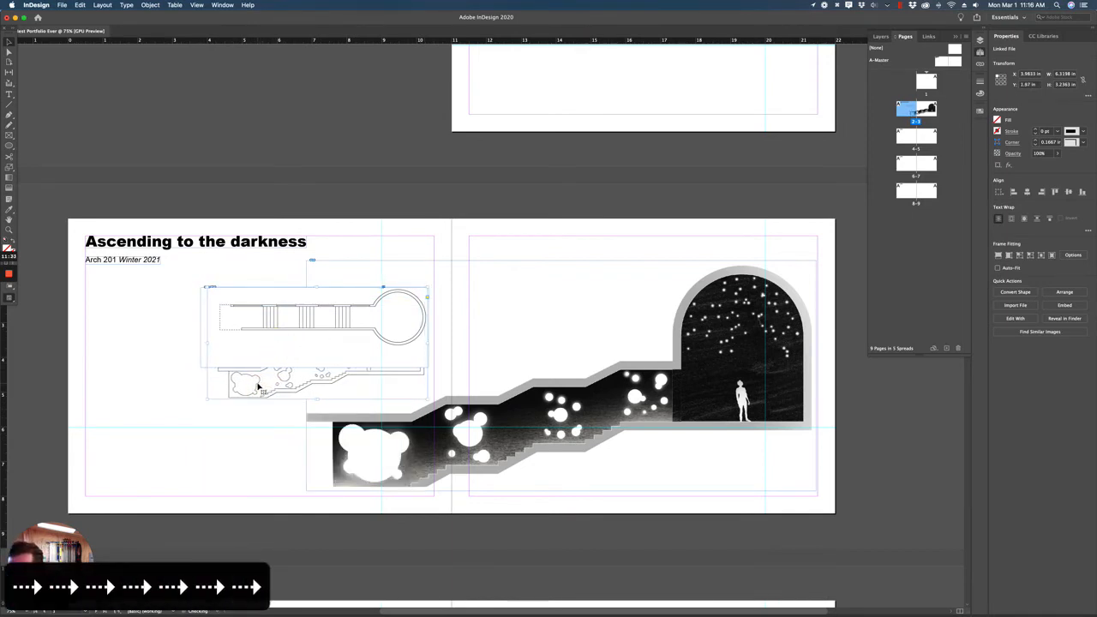
{"action": "key", "text": "Right"}
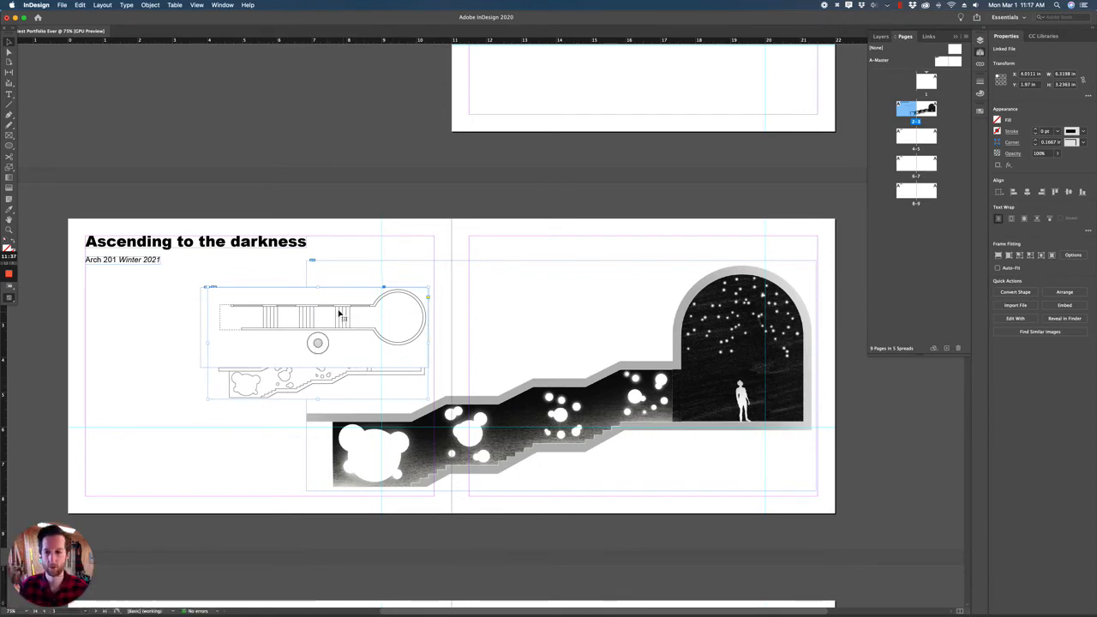
Set the blending mode of both the plan and the section line drawing to Multiply
{"action": "left_click", "coordinate": [201, 335], "text": "shift"}
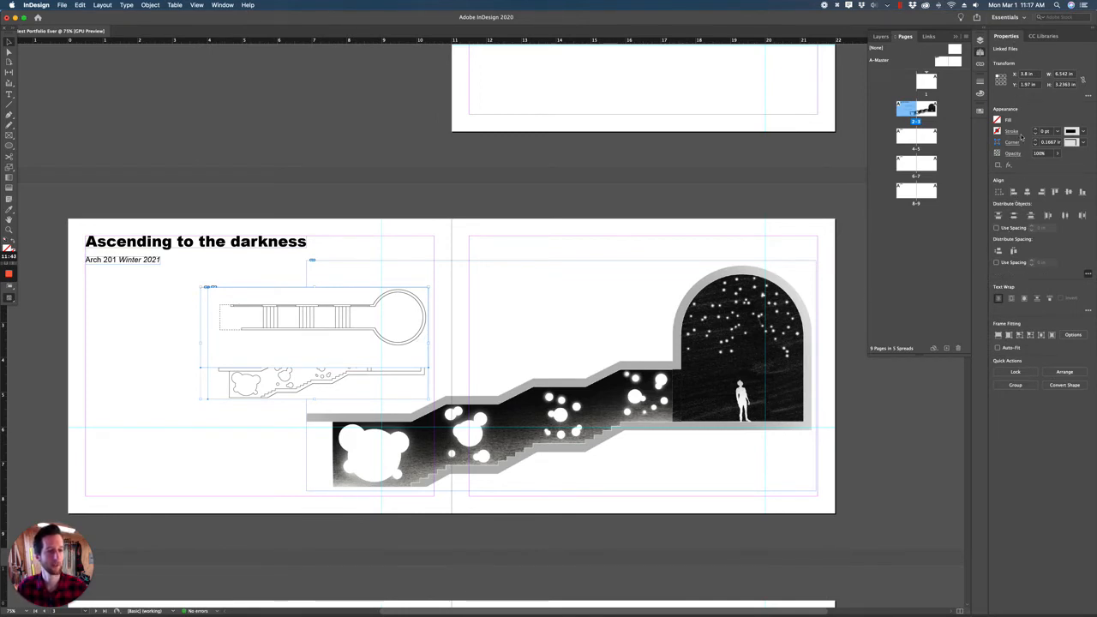
{"action": "left_click", "coordinate": [1013, 154]}
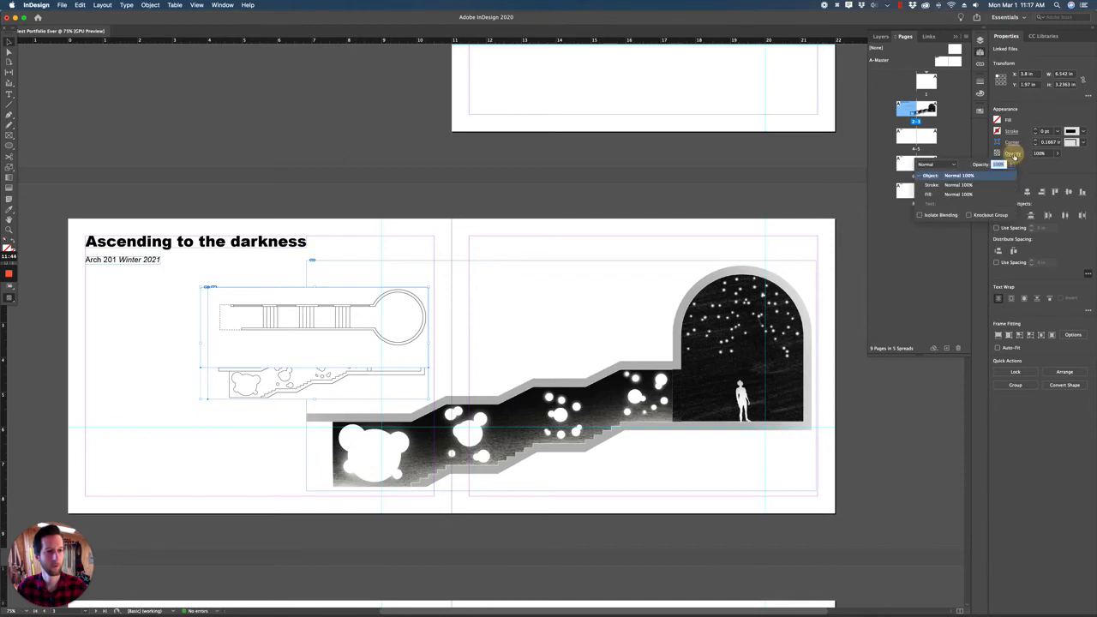
{"action": "left_click", "coordinate": [955, 166]}
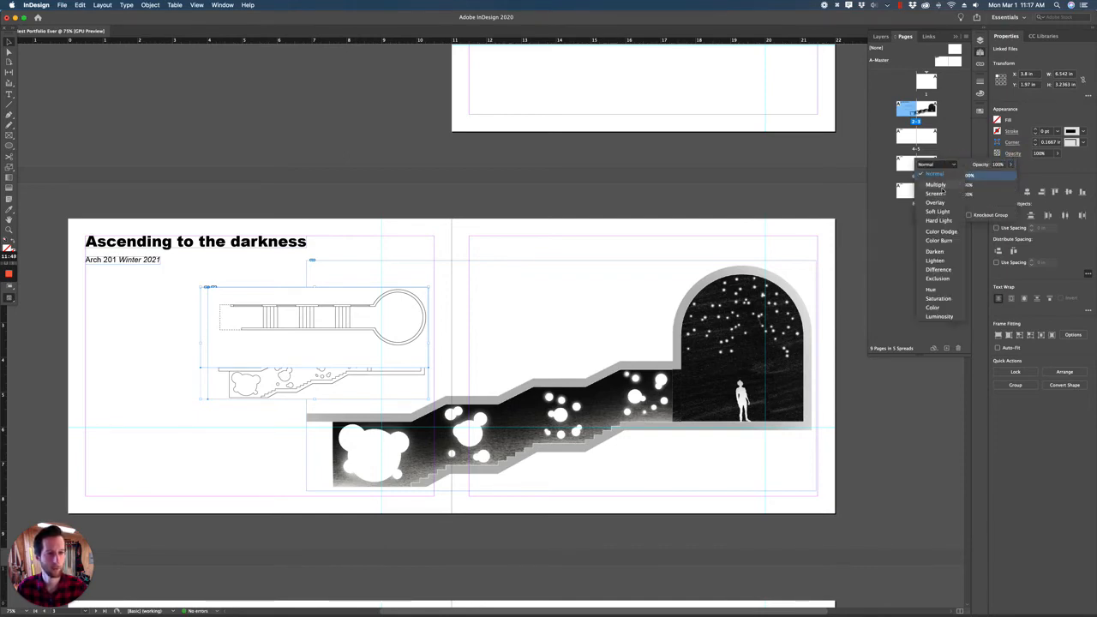
{"action": "left_click", "coordinate": [938, 186]}
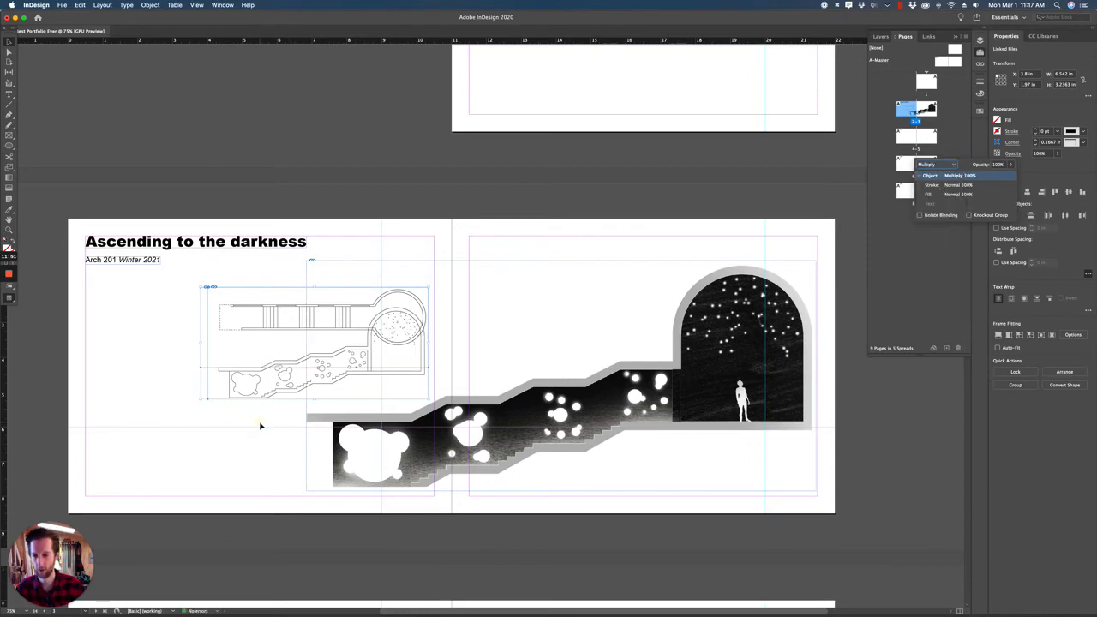
{"action": "left_click", "coordinate": [194, 414]}
Overlay the section line drawing on the plan so that their left and right ends line up
{"action": "left_click", "coordinate": [245, 384]}
{"action": "left_click", "coordinate": [256, 378]}
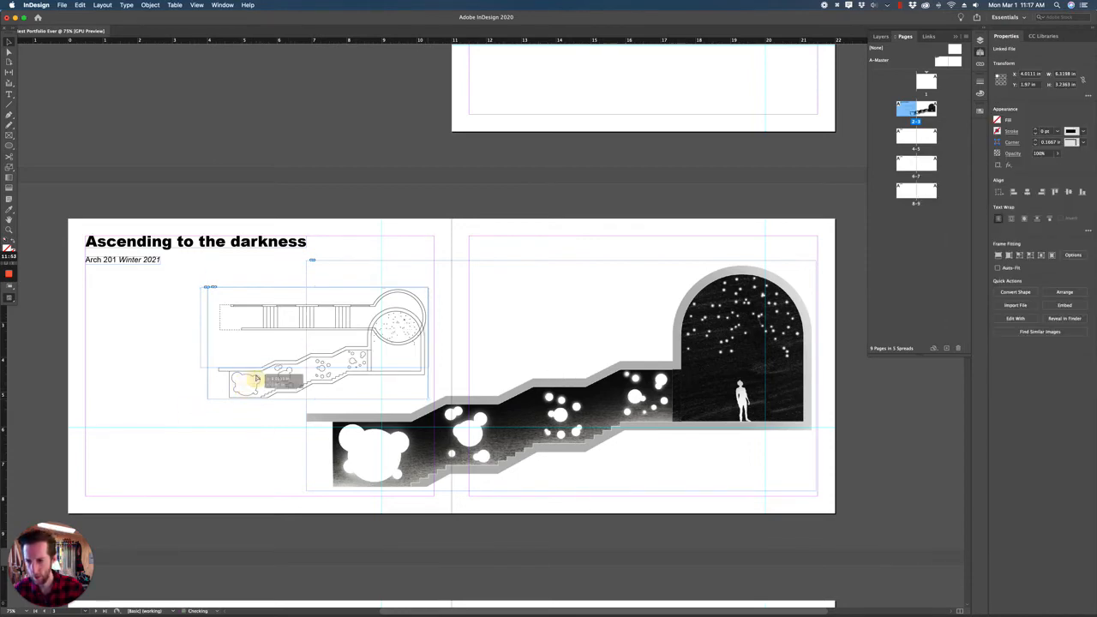
{"action": "mouse_move", "coordinate": [256, 378]}
{"action": "left_mouse_down"}
{"action": "mouse_move", "coordinate": [255, 350]}
{"action": "mouse_move", "coordinate": [272, 359]}
{"action": "mouse_move", "coordinate": [326, 330]}
{"action": "left_mouse_up"}
{"action": "scroll", "coordinate": [228, 337], "scroll_direction": "up", "scroll_amount": 4}
{"action": "scroll", "coordinate": [207, 333], "scroll_direction": "up", "scroll_amount": 5}
{"action": "scroll", "coordinate": [331, 355], "scroll_direction": "down", "scroll_amount": 3}
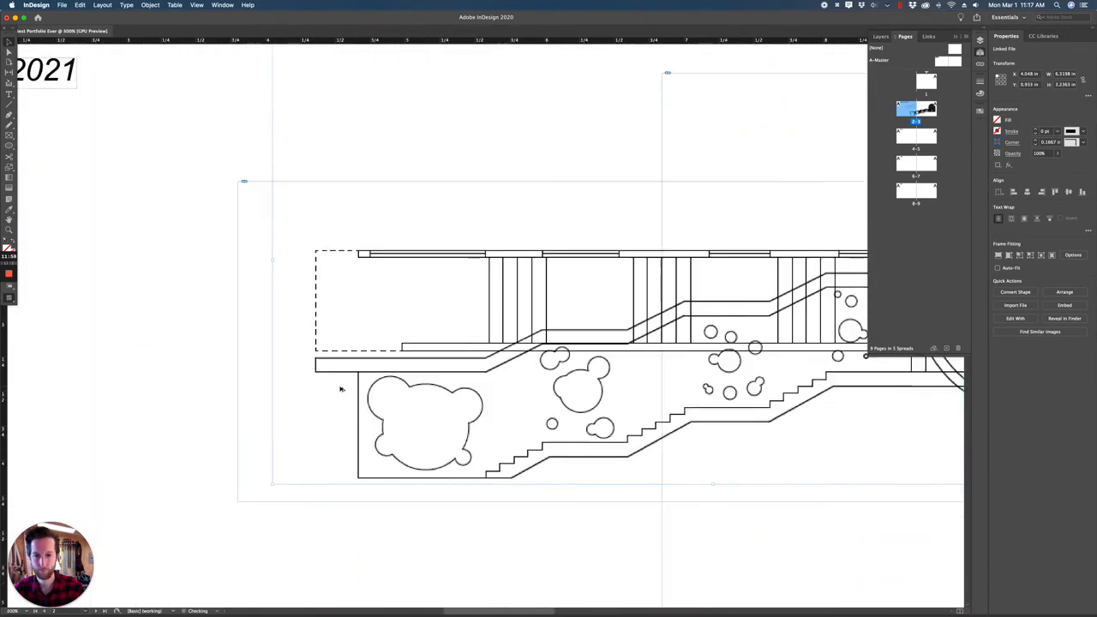
{"action": "scroll", "coordinate": [340, 389], "scroll_direction": "down", "scroll_amount": 4}
{"action": "scroll", "coordinate": [765, 339], "scroll_direction": "up", "scroll_amount": 2}
{"action": "scroll", "coordinate": [711, 368], "scroll_direction": "down", "scroll_amount": 5}
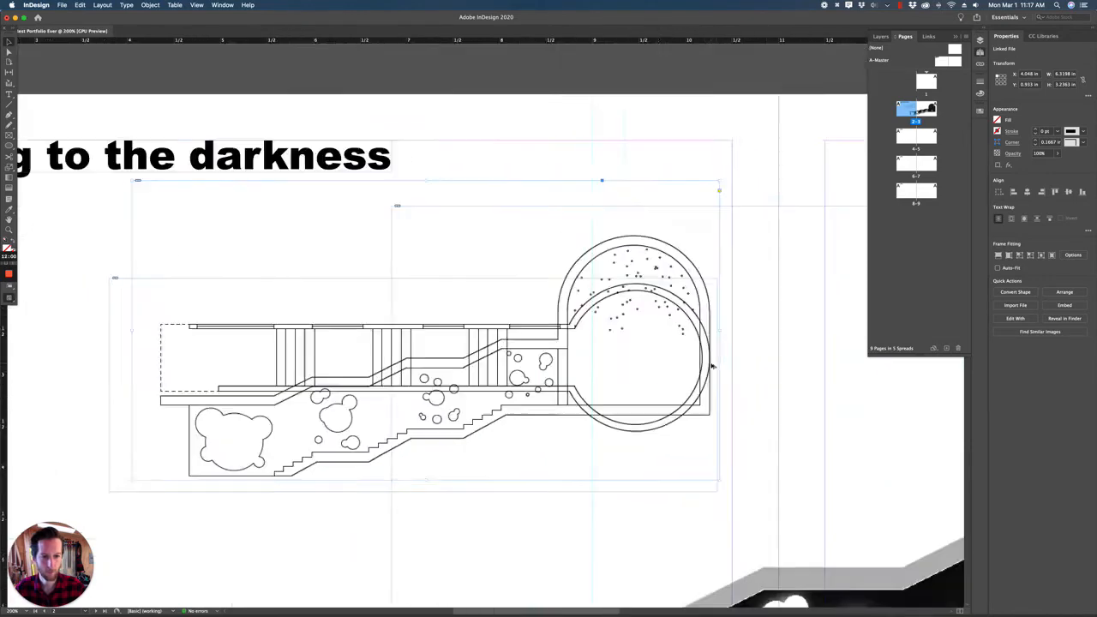
{"action": "left_click_drag", "start_coordinate": [615, 385], "coordinate": [533, 308]}
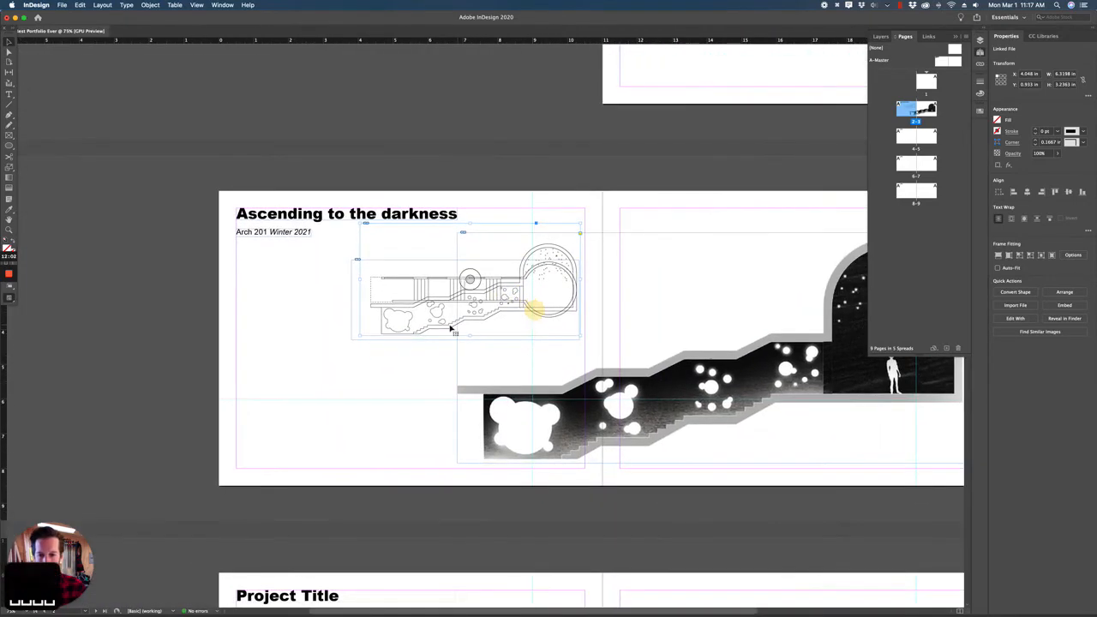
Move the section line drawing straight down below the plan, keeping the two drawings aligned horizontally
{"action": "left_click_drag", "start_coordinate": [449, 321], "coordinate": [433, 399]}
{"action": "left_click_drag", "start_coordinate": [322, 353], "coordinate": [250, 344]}
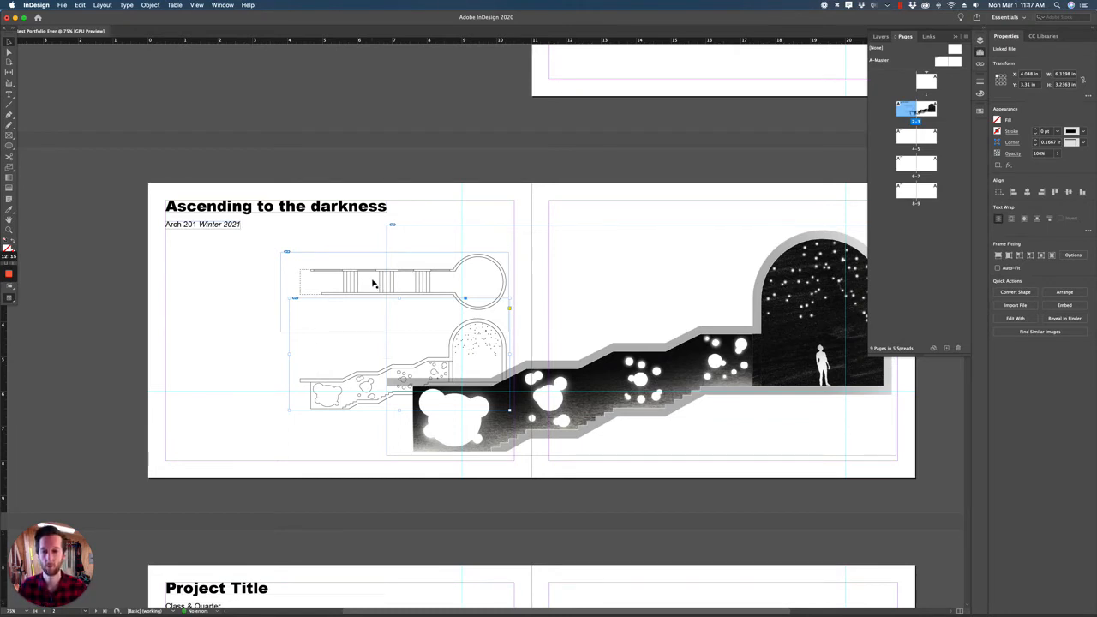
{"action": "left_click", "coordinate": [360, 319], "text": "shift"}
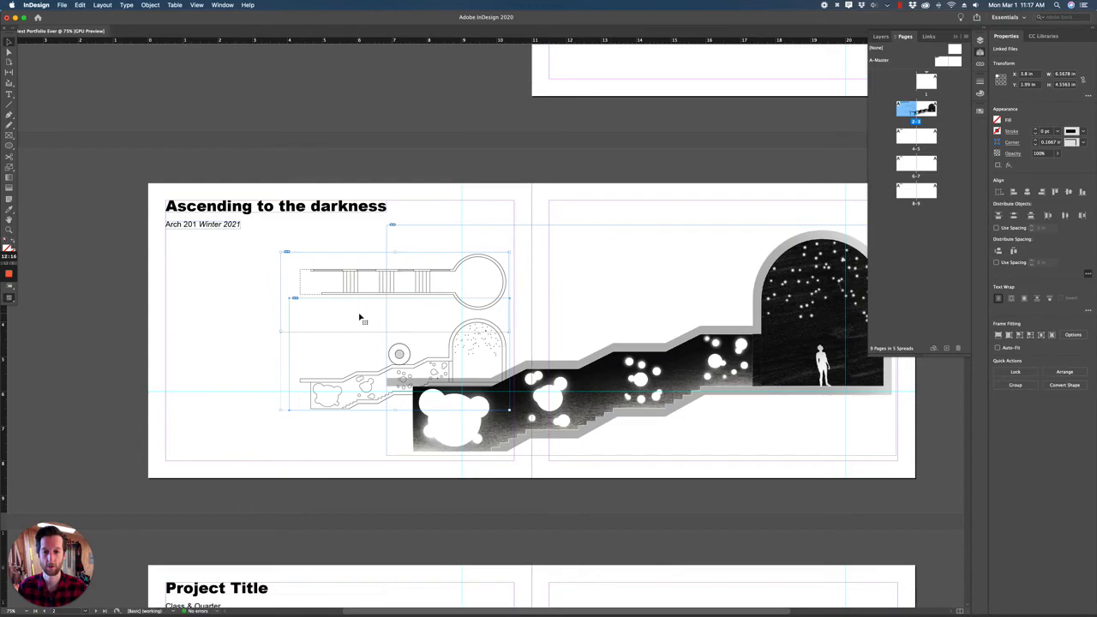
{"action": "left_click", "coordinate": [237, 349]}
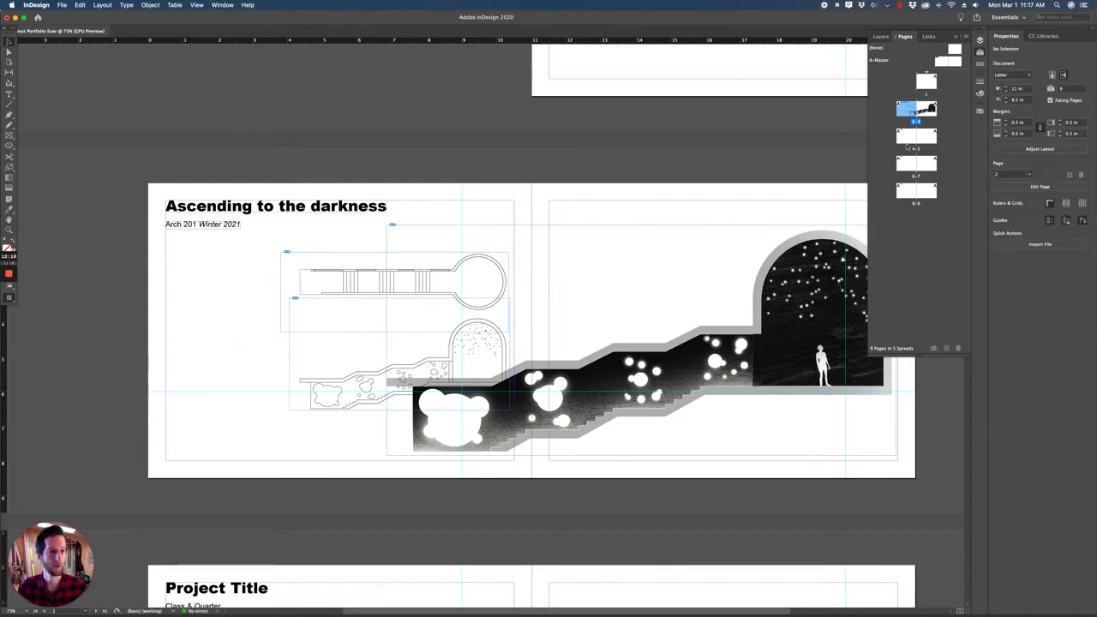
Bring graphic scale.jpg from the Project 2 folder and place it on page 2 directly below the section line drawing
{"action": "key", "text": "ctrl+Up"}
{"action": "left_click", "coordinate": [983, 152]}
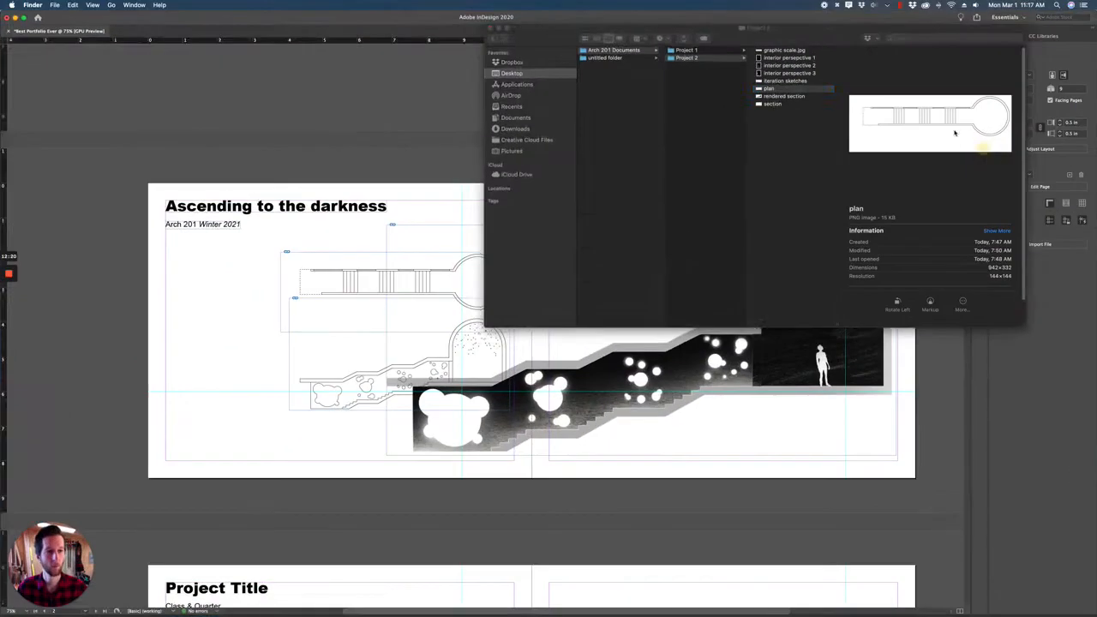
{"action": "left_click", "coordinate": [782, 49]}
{"action": "left_click_drag", "start_coordinate": [784, 54], "coordinate": [320, 431]}
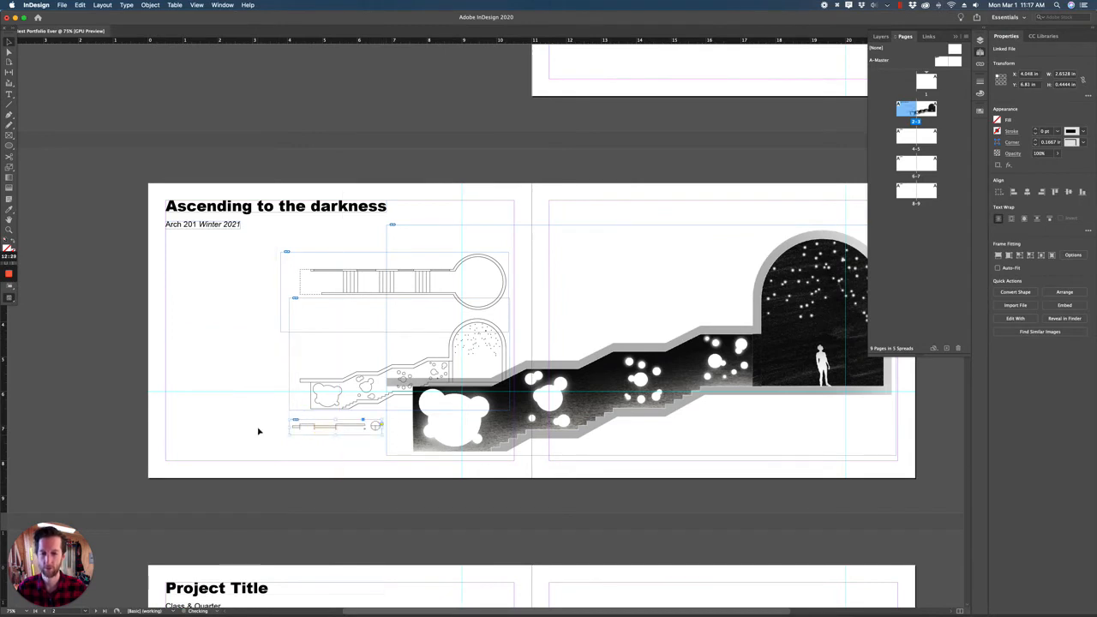
{"action": "left_click", "coordinate": [244, 431]}
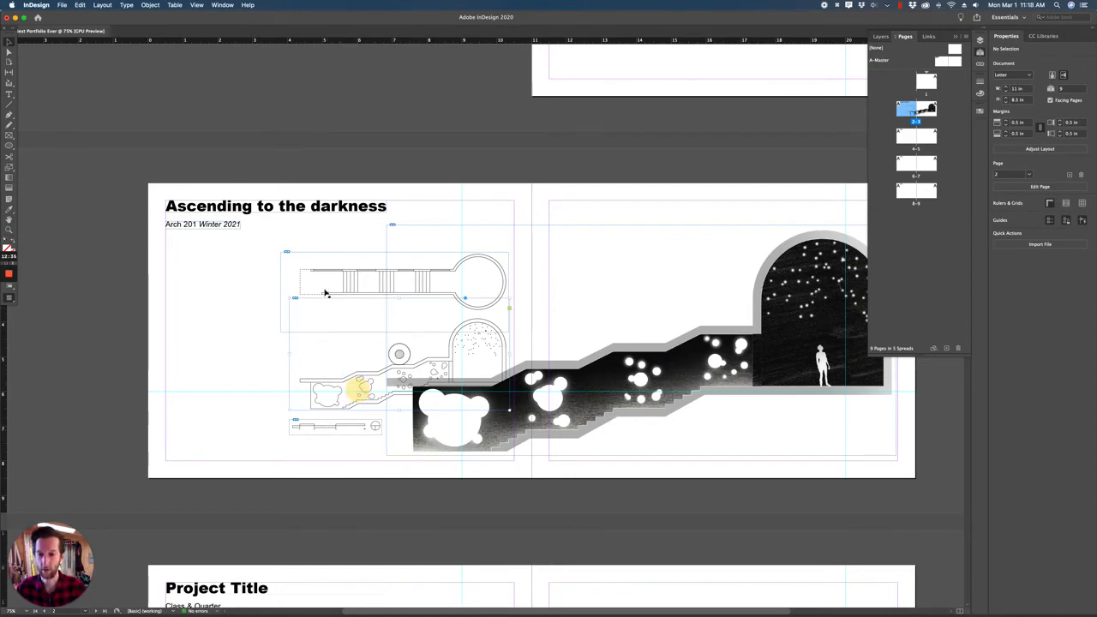
Scale the plan, section, and graphic scale together to about 3.8 in wide and move them onto page 3 above the rendered staircase
{"action": "left_click", "coordinate": [347, 395]}
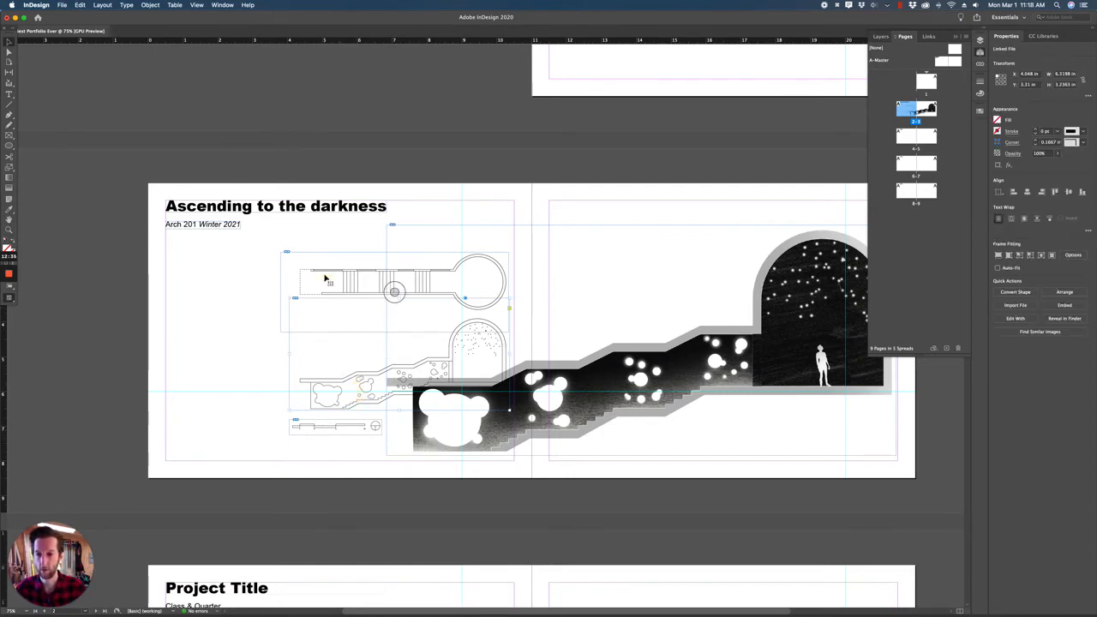
{"action": "left_click", "coordinate": [346, 431], "text": "shift"}
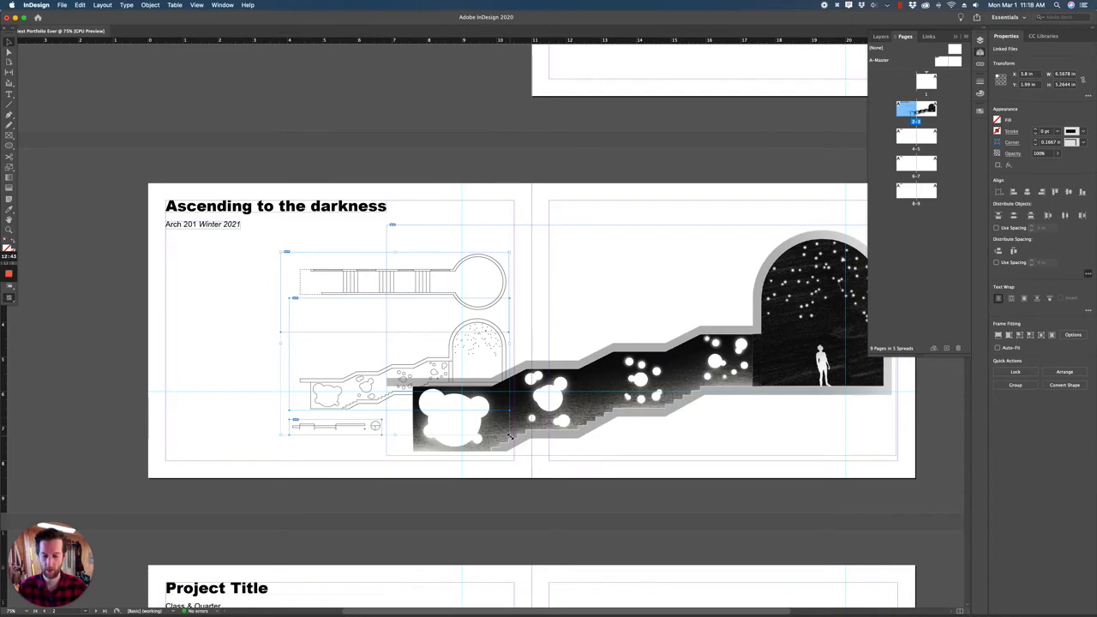
{"action": "mouse_move", "coordinate": [509, 437]}
{"action": "left_mouse_down"}
{"action": "mouse_move", "coordinate": [397, 344]}
{"action": "mouse_move", "coordinate": [412, 354]}
{"action": "left_mouse_up"}
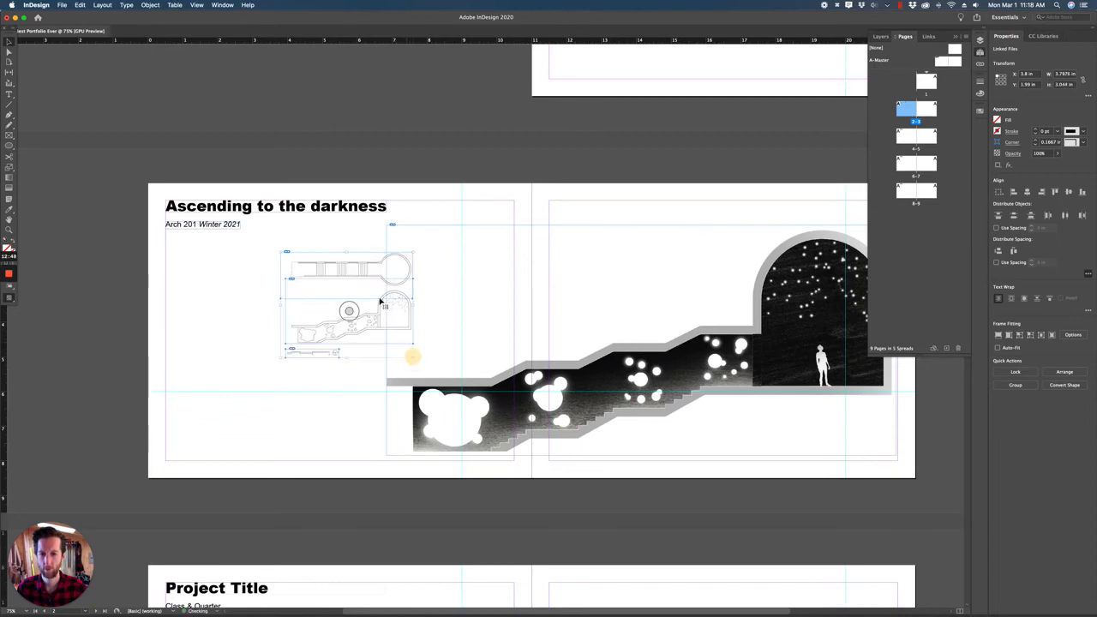
{"action": "left_click_drag", "start_coordinate": [397, 318], "coordinate": [677, 276]}
{"action": "scroll", "coordinate": [666, 301], "scroll_direction": "right", "scroll_amount": 5}
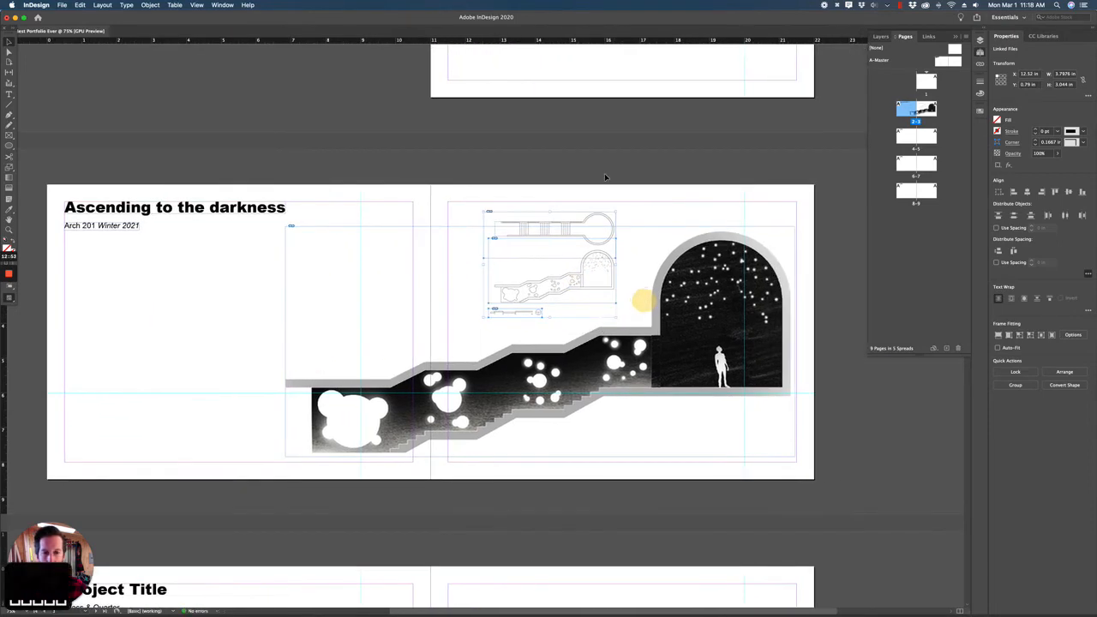
Move the plan slightly up on page 3 to widen its gap from the section line drawing
{"action": "left_click", "coordinate": [607, 157]}
{"action": "scroll", "coordinate": [579, 424], "scroll_direction": "up", "scroll_amount": 7}
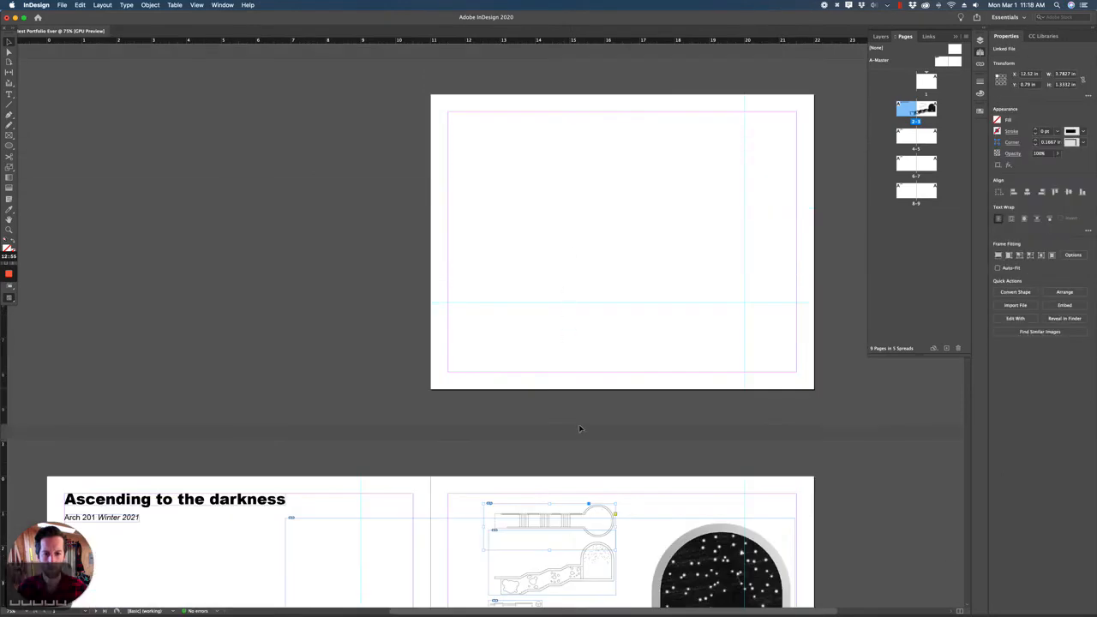
{"action": "scroll", "coordinate": [587, 435], "scroll_direction": "down", "scroll_amount": 4}
{"action": "scroll", "coordinate": [598, 402], "scroll_direction": "up", "scroll_amount": 1}
{"action": "scroll", "coordinate": [597, 402], "scroll_direction": "up", "scroll_amount": 1}
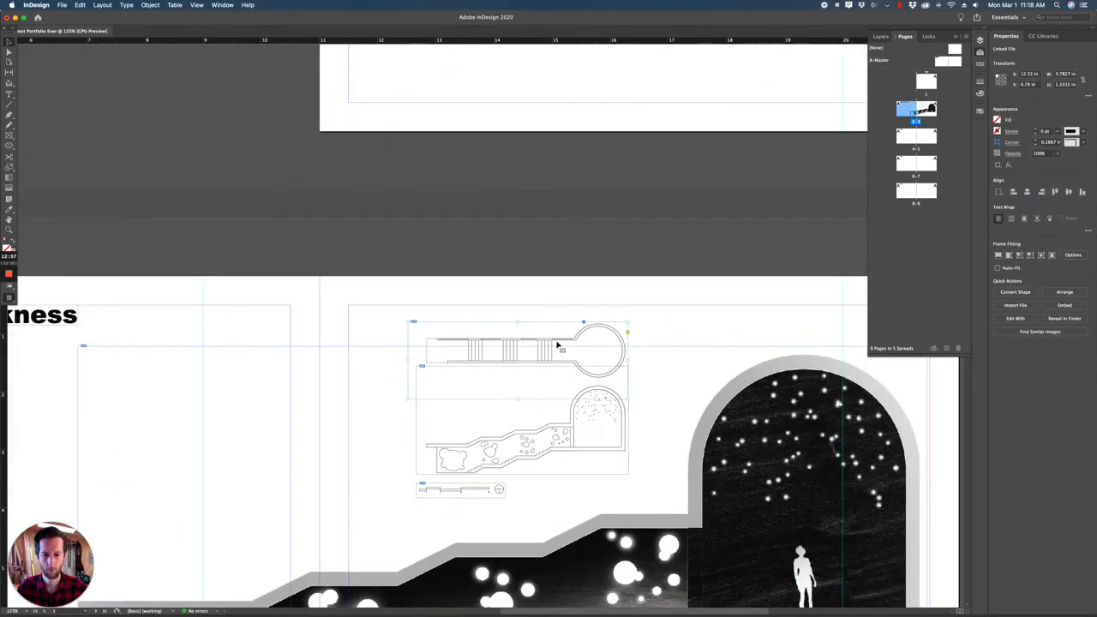
{"action": "left_click_drag", "start_coordinate": [557, 345], "coordinate": [557, 333]}
{"action": "left_click", "coordinate": [542, 250]}
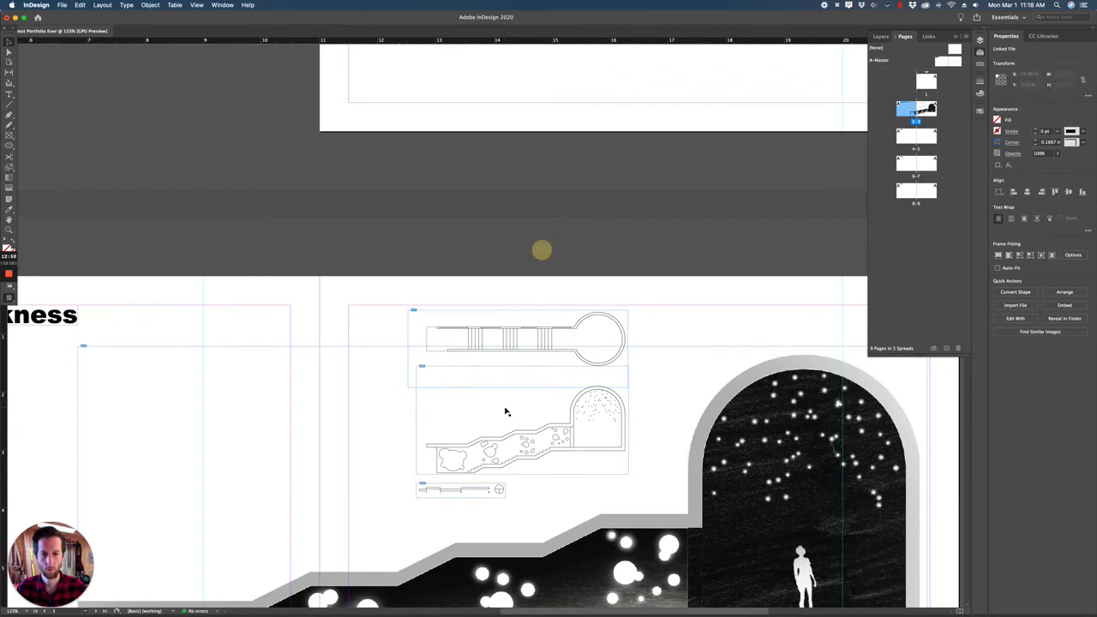
Examine the page 2–3 spread in preview mode, without guides and frame edges
{"action": "scroll", "coordinate": [532, 437], "scroll_direction": "down", "scroll_amount": 2}
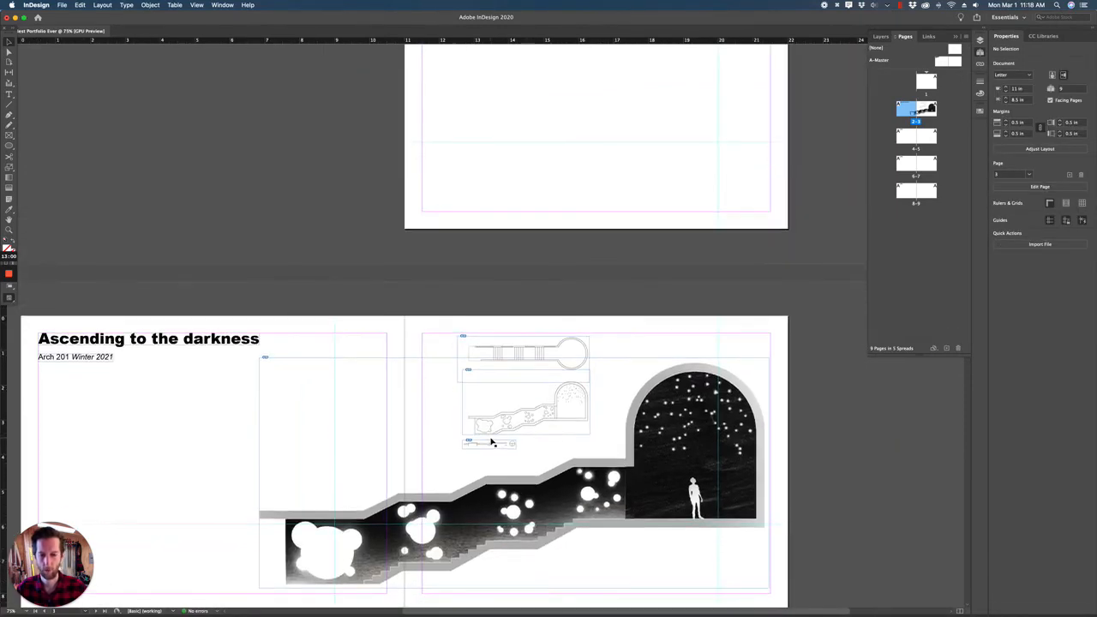
{"action": "scroll", "coordinate": [493, 441], "scroll_direction": "down", "scroll_amount": 2}
{"action": "scroll", "coordinate": [493, 441], "scroll_direction": "left", "scroll_amount": 2}
{"action": "scroll", "coordinate": [515, 455], "scroll_direction": "down", "scroll_amount": 2}
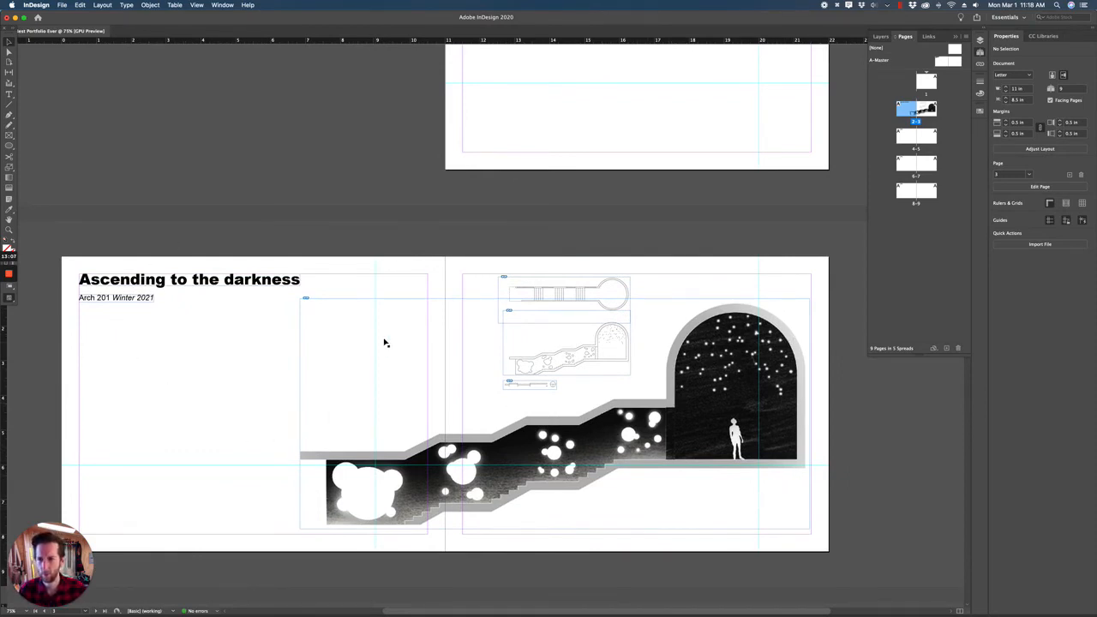
{"action": "key", "text": "w"}
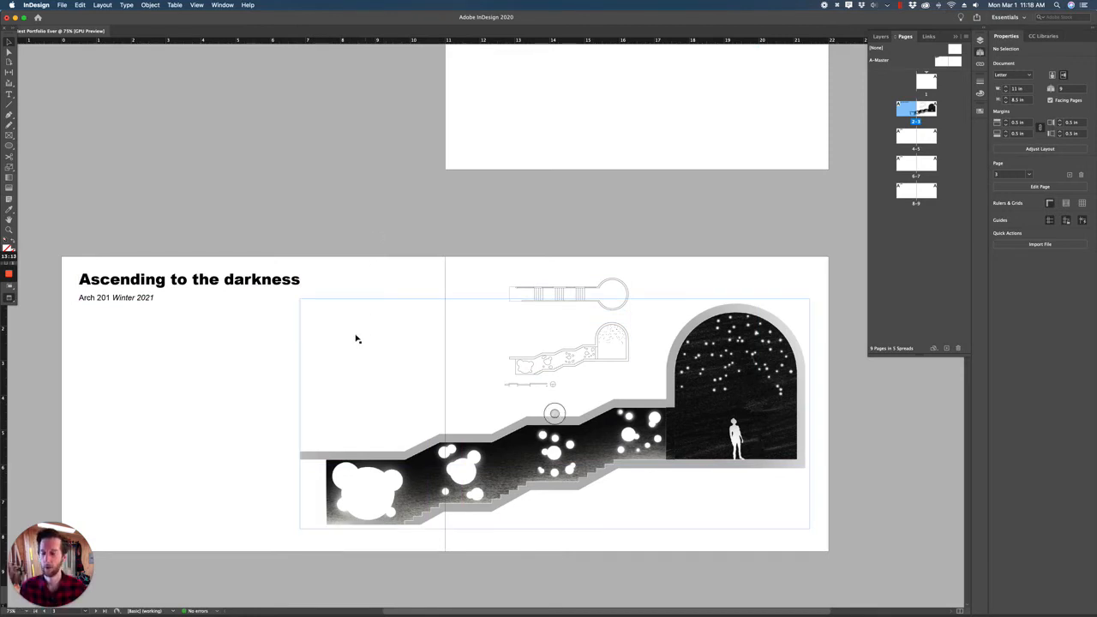
{"action": "key", "text": "w"}
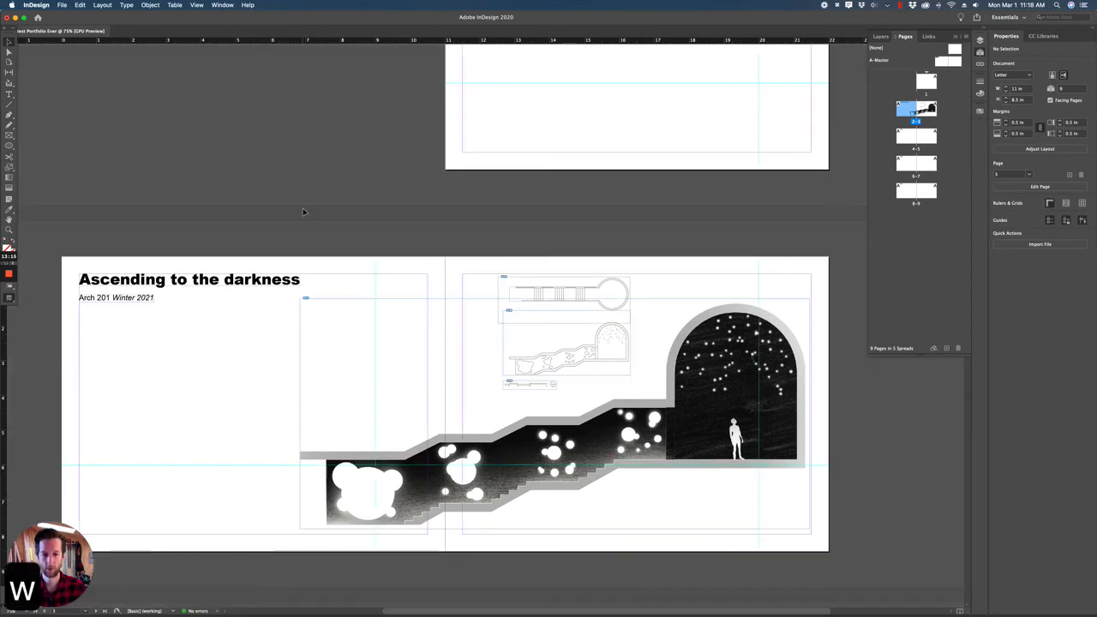
{"action": "key", "text": "w"}
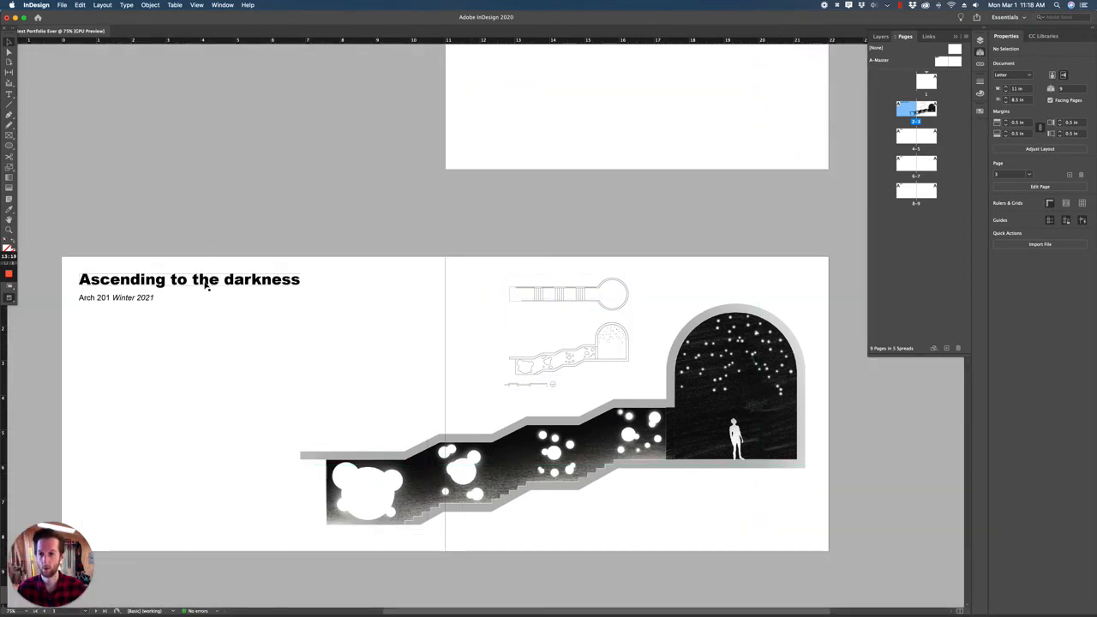
Try moving the project title lower on page 2, undo the move, and return to the normal view with guides
{"action": "left_click_drag", "start_coordinate": [212, 285], "coordinate": [355, 352]}
{"action": "key", "text": "super+z"}
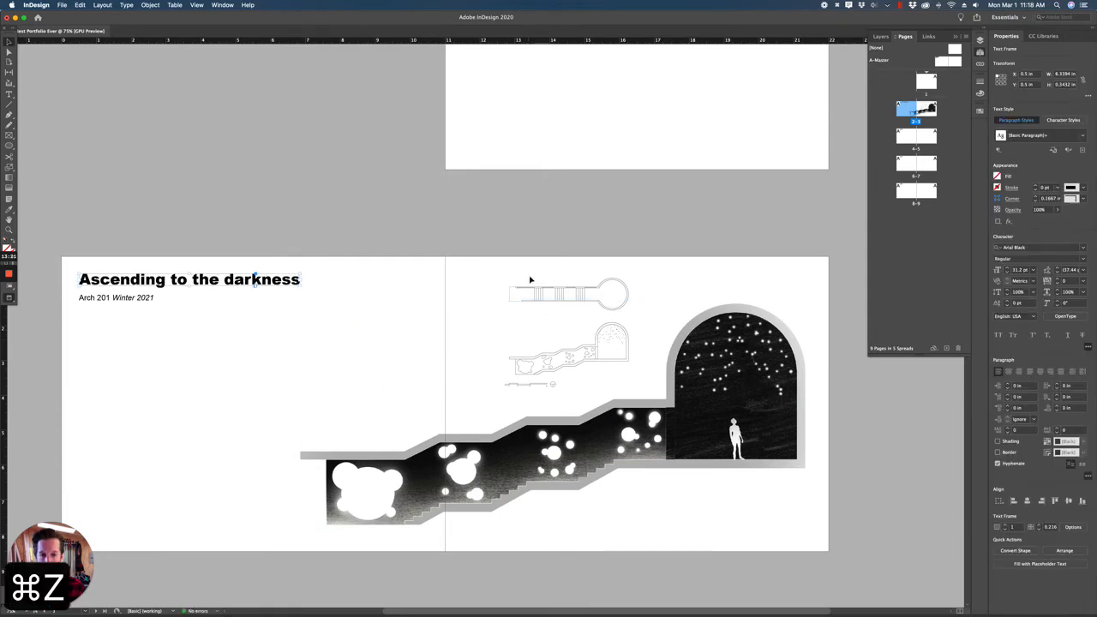
{"action": "key", "text": "w"}
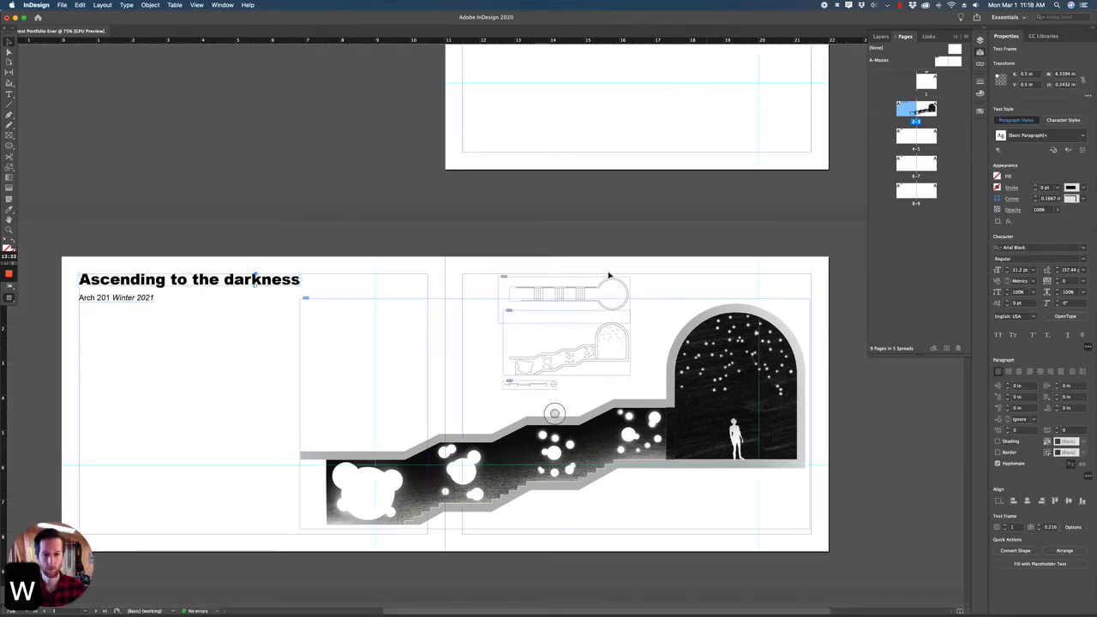
Place interior perspectives 1, 2 and 3 from the Project 2 folder onto the empty area of page 2
{"action": "key", "text": "space"}
{"action": "left_click_drag", "start_coordinate": [442, 236], "coordinate": [473, 223]}
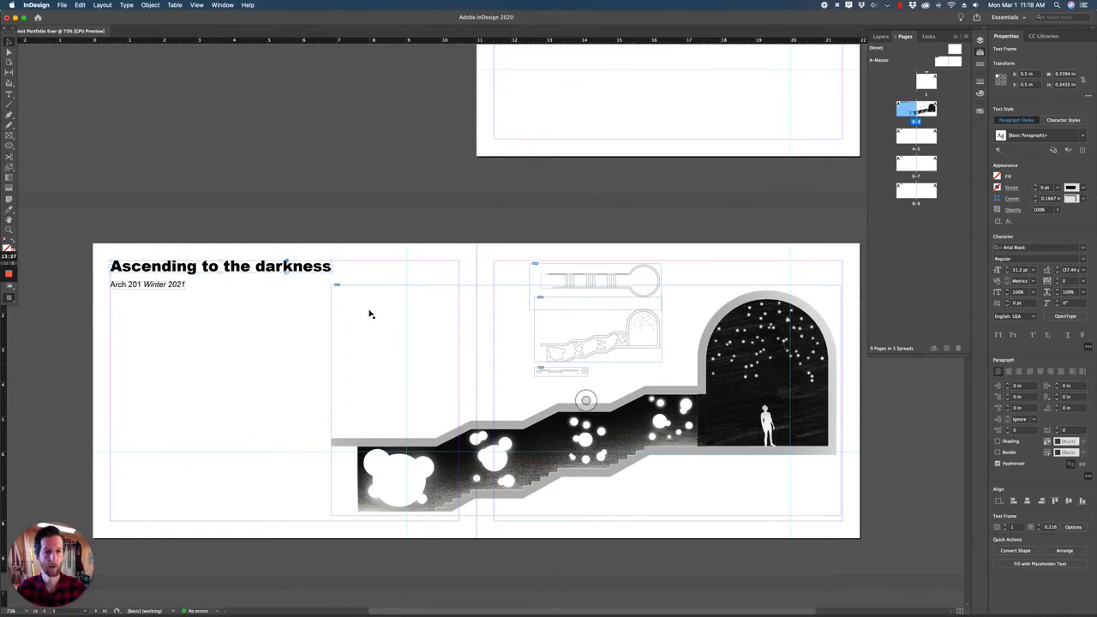
{"action": "key", "text": "ctrl+Up"}
{"action": "left_click", "coordinate": [940, 193]}
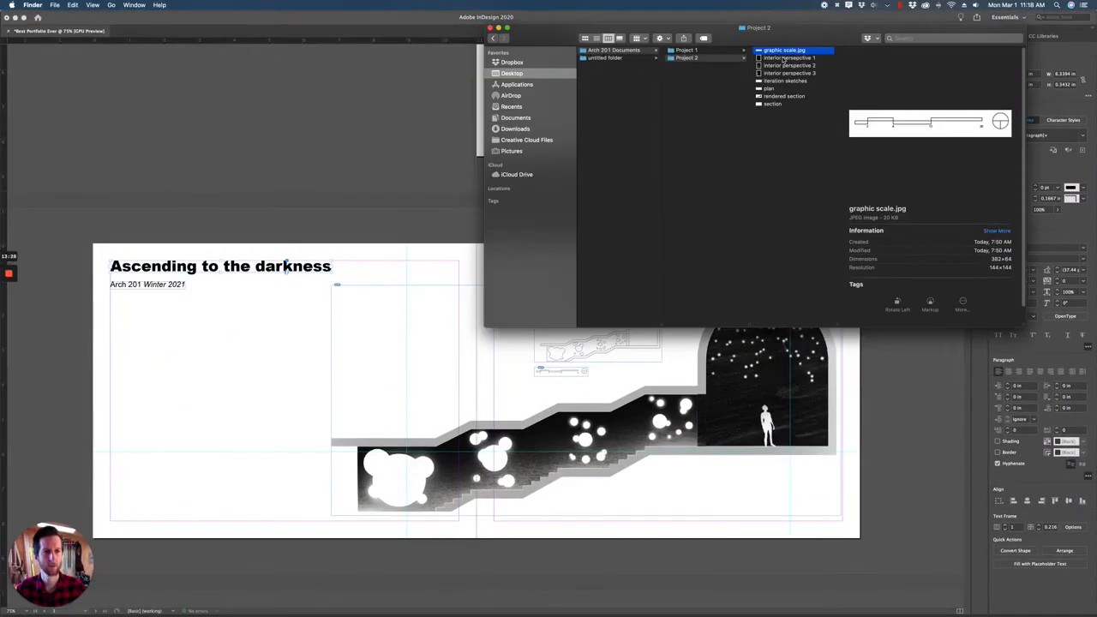
{"action": "key", "text": "Down"}
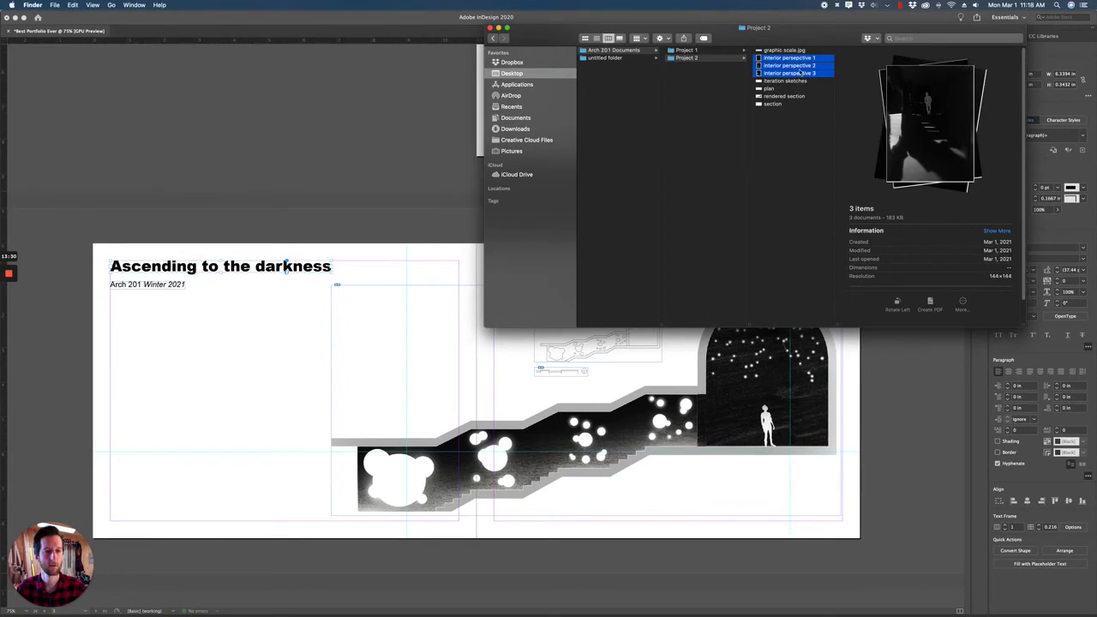
{"action": "left_click_drag", "start_coordinate": [798, 66], "coordinate": [141, 330]}
{"action": "left_click", "coordinate": [120, 302]}
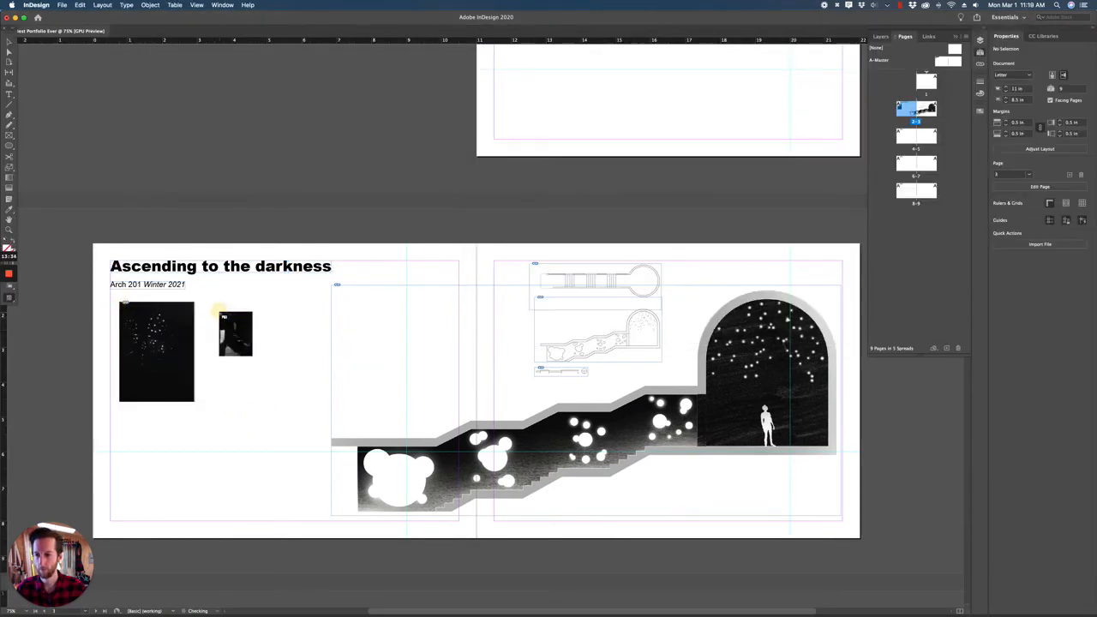
{"action": "left_click", "coordinate": [221, 312]}
{"action": "left_click", "coordinate": [163, 447]}
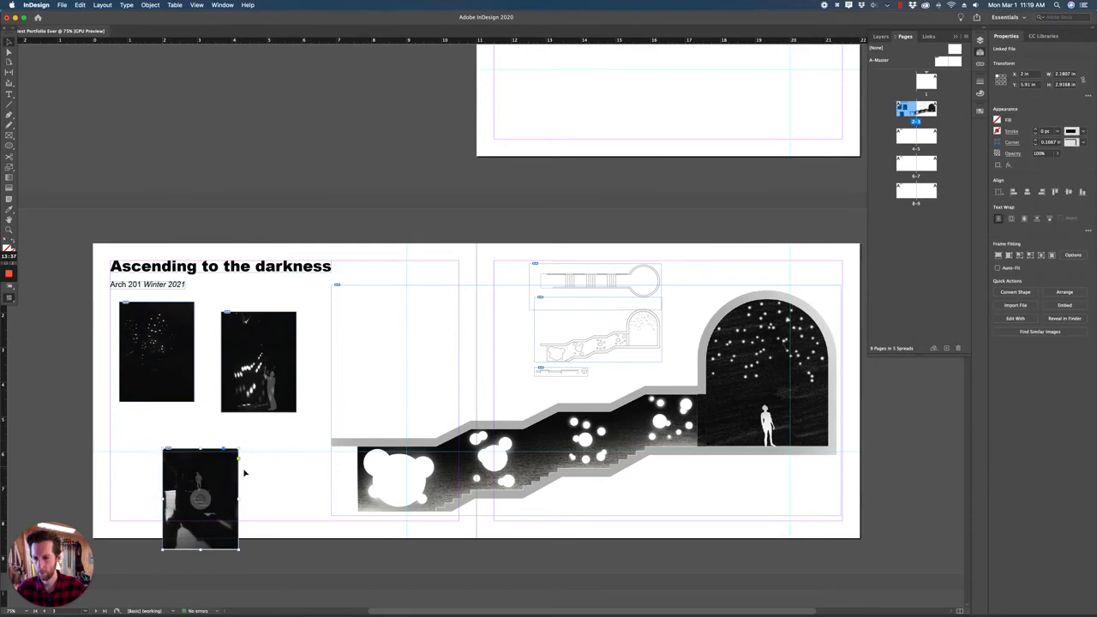
Move the lowest perspective directly below the starry one and scale all three perspectives together to about 1.8 in wide
{"action": "left_click_drag", "start_coordinate": [190, 467], "coordinate": [146, 430]}
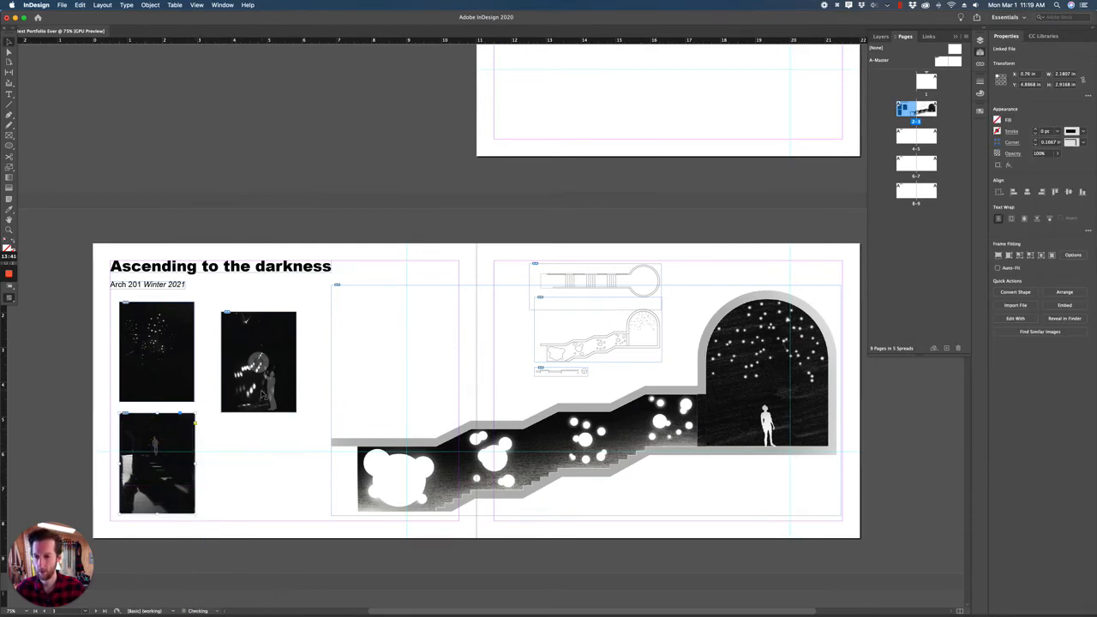
{"action": "left_click", "coordinate": [188, 379], "text": "shift"}
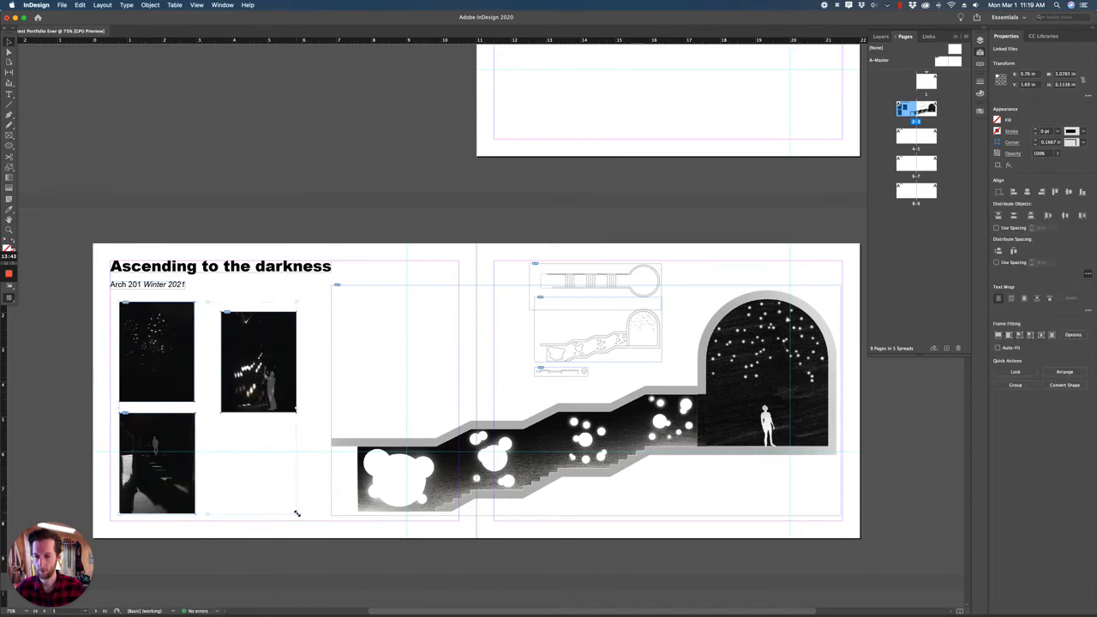
{"action": "left_click_drag", "start_coordinate": [295, 514], "coordinate": [260, 493]}
{"action": "left_click", "coordinate": [245, 507]}
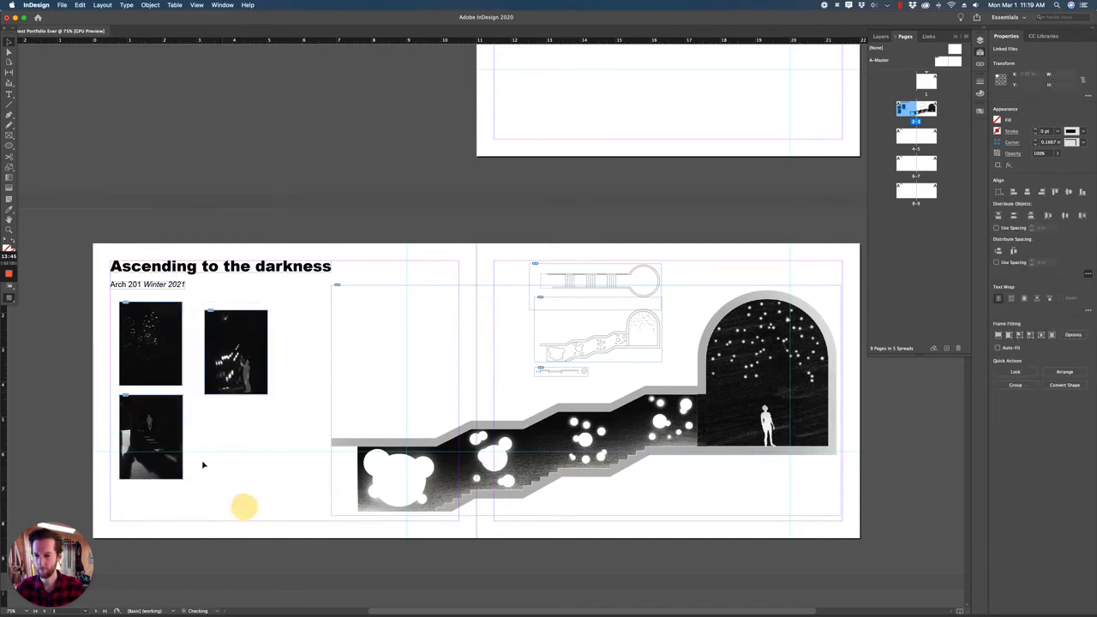
Arrange the three perspectives in a row along page 2's bottom margin, with the starry one against the outer margin
{"action": "left_click_drag", "start_coordinate": [174, 420], "coordinate": [231, 491]}
{"action": "left_click_drag", "start_coordinate": [151, 344], "coordinate": [155, 496]}
{"action": "key", "text": "super+equal"}
{"action": "key", "text": "super+equal"}
{"action": "key", "text": "super+equal"}
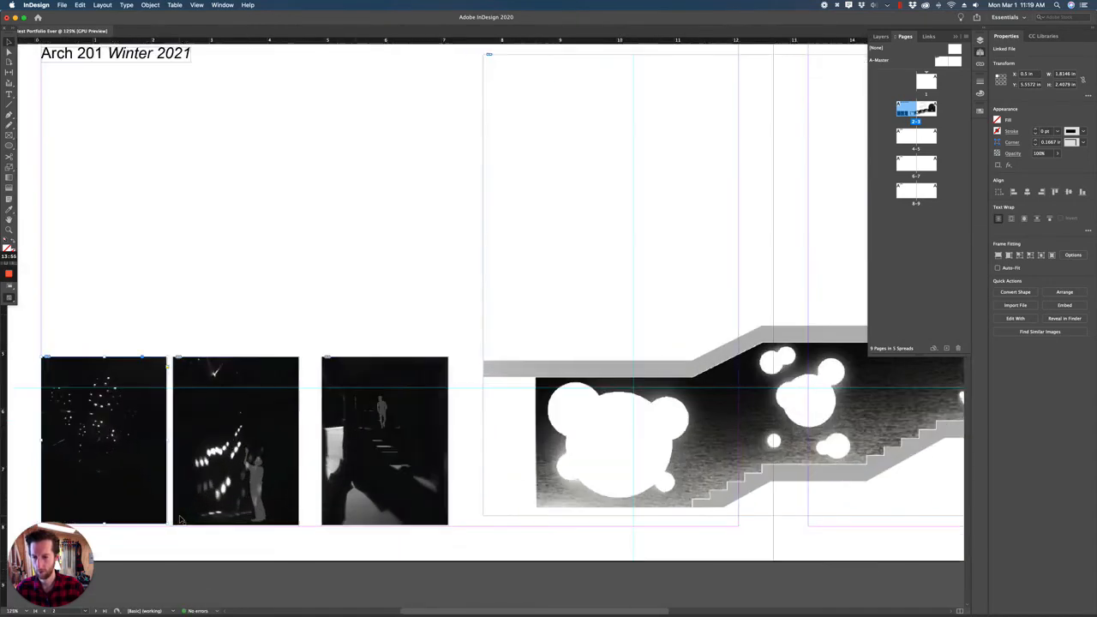
Move the middle perspective horizontally to about X 2.51 in so the gaps between the three perspectives are equal
{"action": "left_click_drag", "start_coordinate": [201, 534], "coordinate": [288, 506]}
{"action": "scroll", "coordinate": [244, 507], "scroll_direction": "up", "scroll_amount": 1}
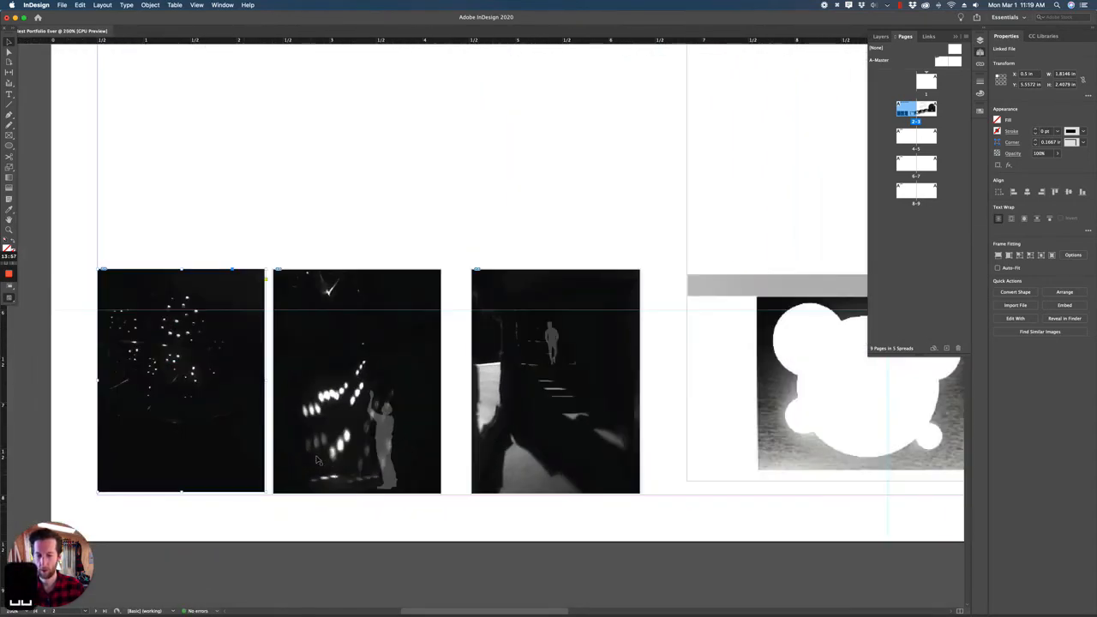
{"action": "left_click", "coordinate": [331, 391]}
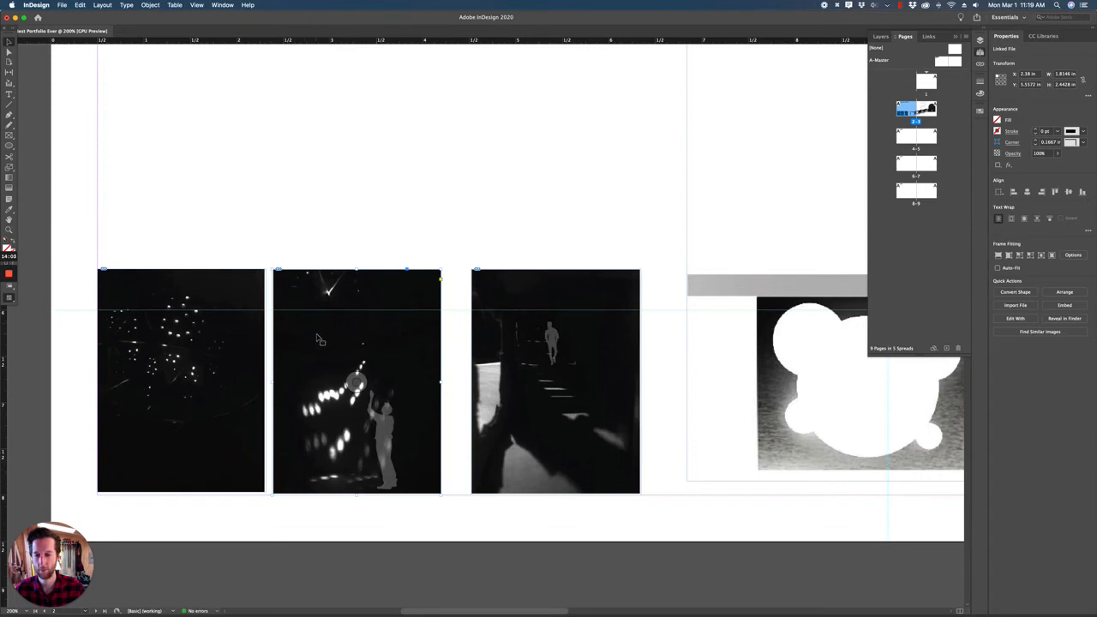
{"action": "left_click_drag", "start_coordinate": [317, 340], "coordinate": [326, 338]}
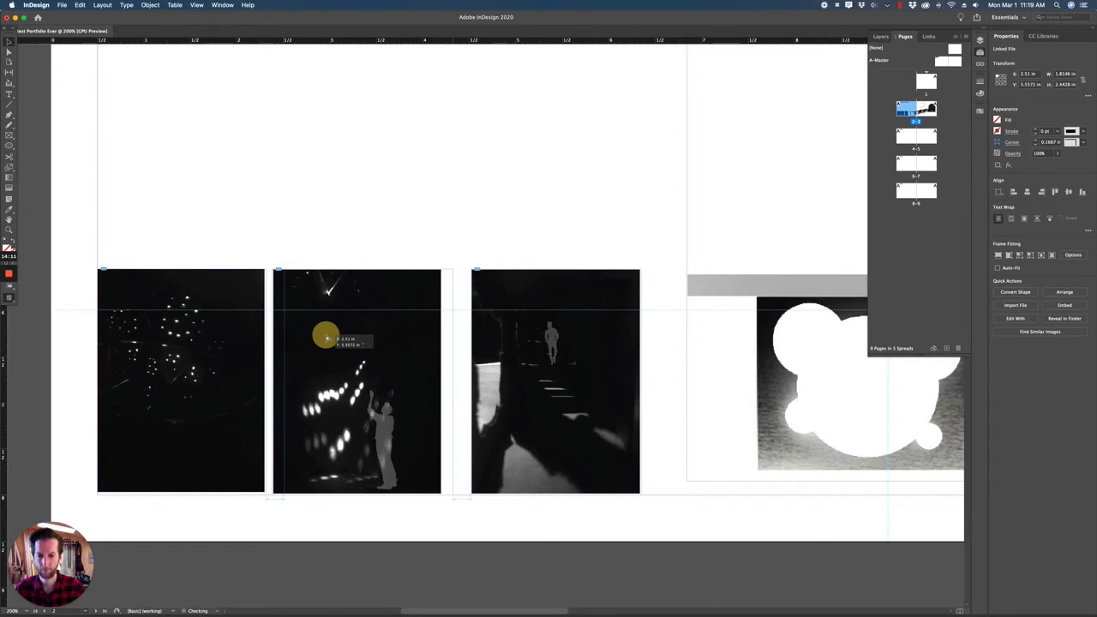
{"action": "left_click_drag", "start_coordinate": [327, 337], "coordinate": [327, 337]}
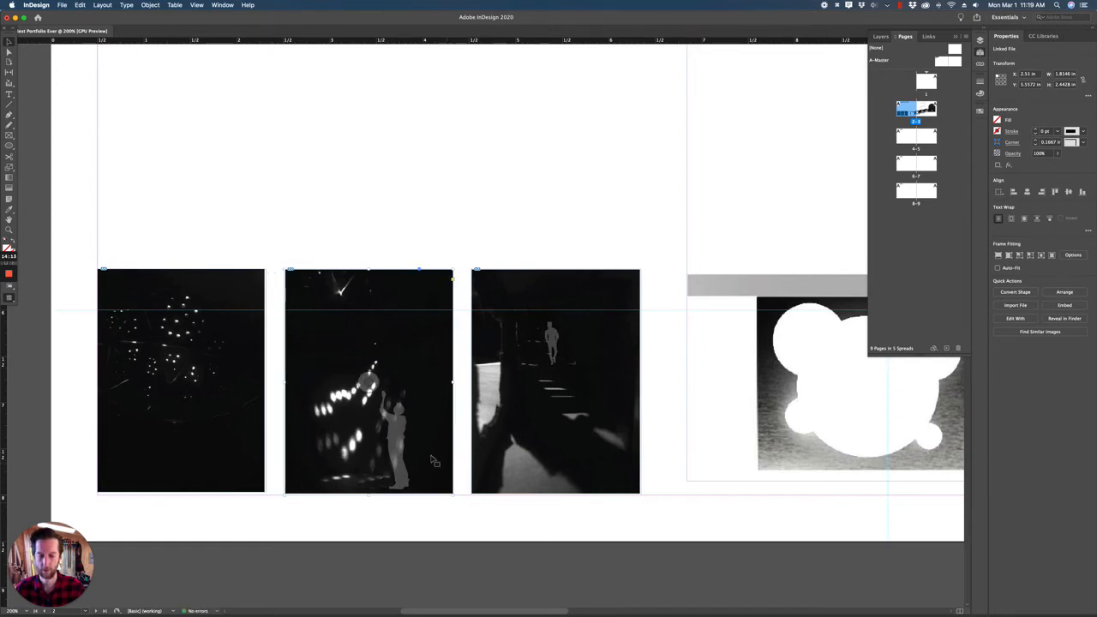
{"action": "left_click_drag", "start_coordinate": [380, 458], "coordinate": [343, 467]}
{"action": "left_click", "coordinate": [406, 522]}
Add a new layer named text and rename Layer 1 as images
{"action": "key", "text": "super+1"}
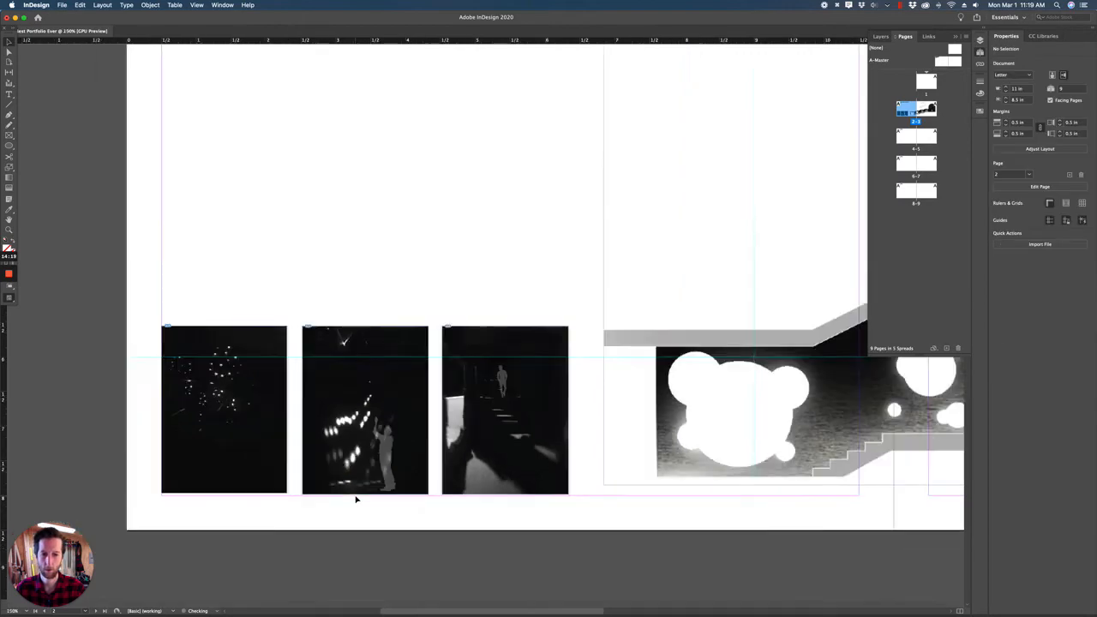
{"action": "key", "text": "super+minus"}
{"action": "left_click_drag", "start_coordinate": [428, 344], "coordinate": [301, 351]}
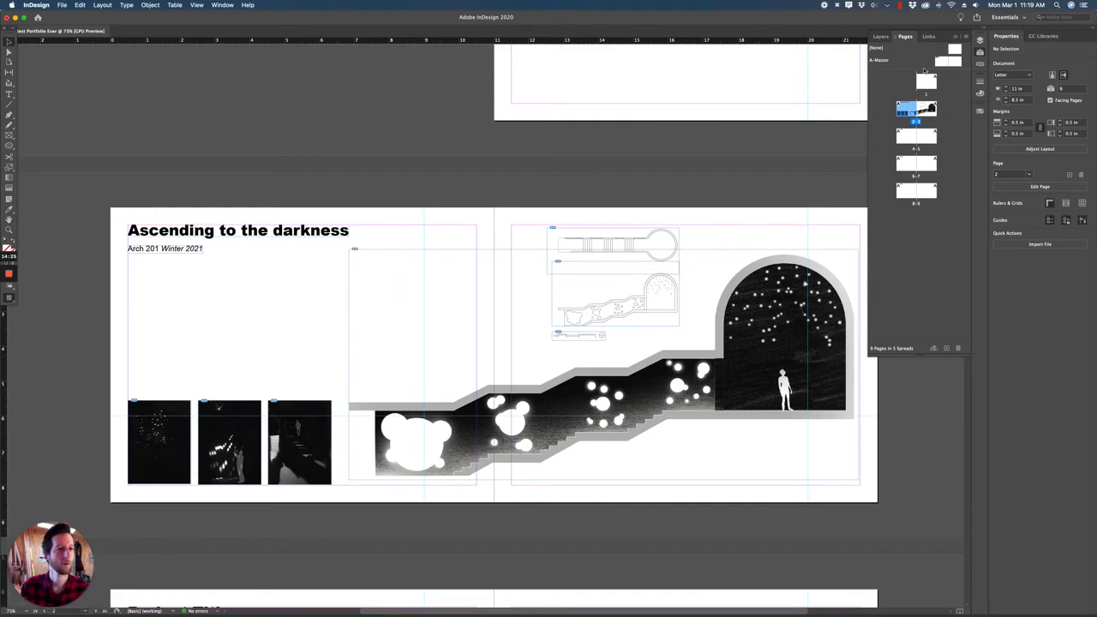
{"action": "left_click", "coordinate": [879, 39]}
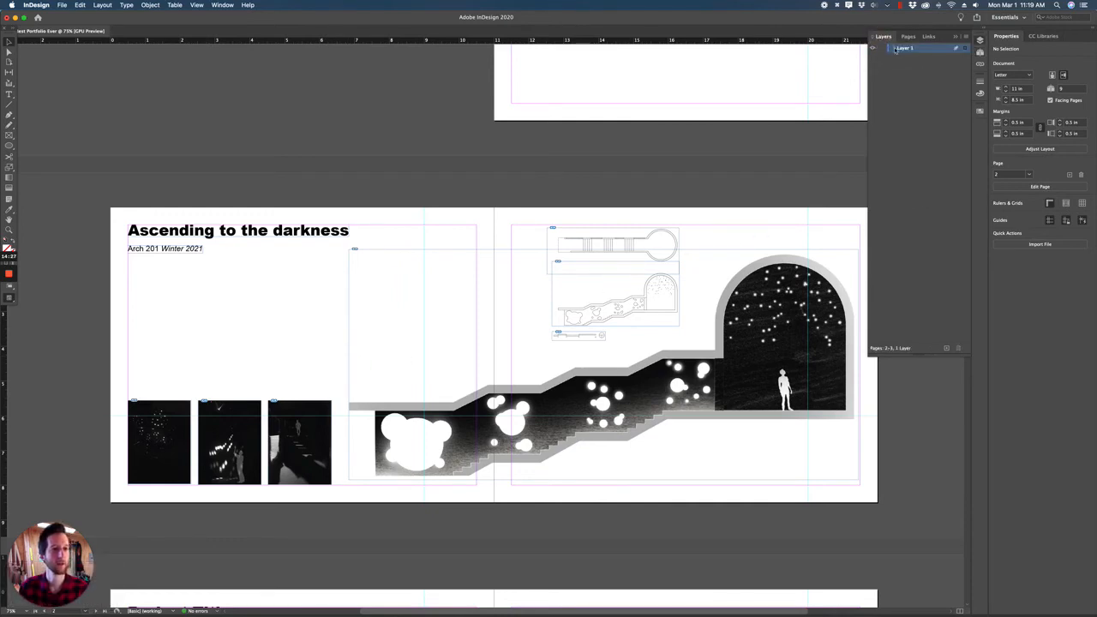
{"action": "left_click", "coordinate": [894, 48]}
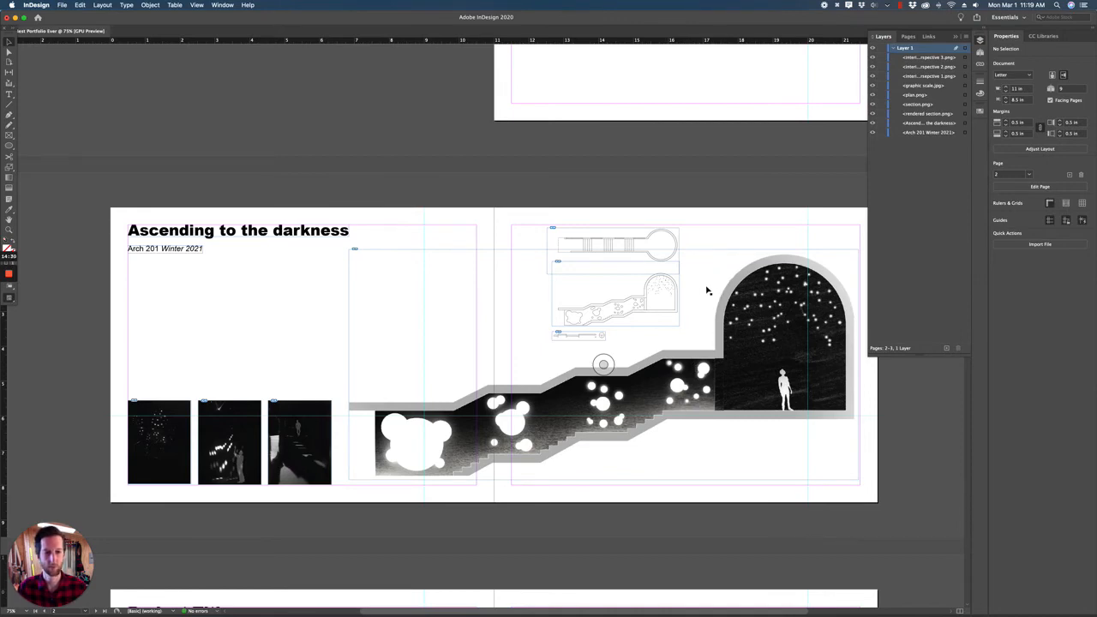
{"action": "left_click", "coordinate": [946, 348]}
{"action": "double_click", "coordinate": [905, 49]}
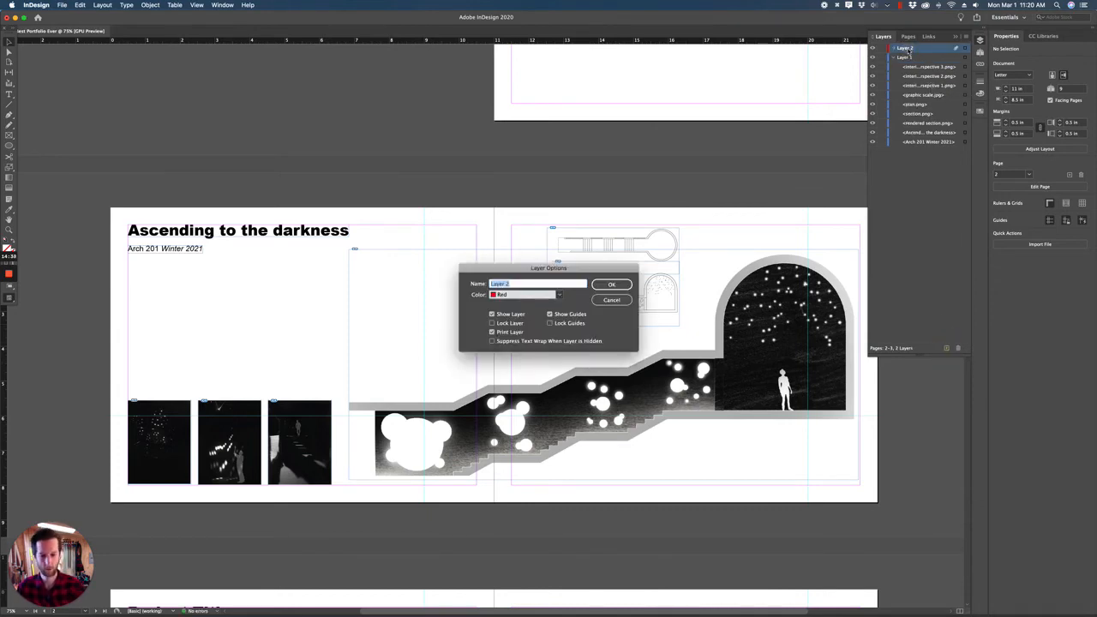
{"action": "key", "text": "Return"}
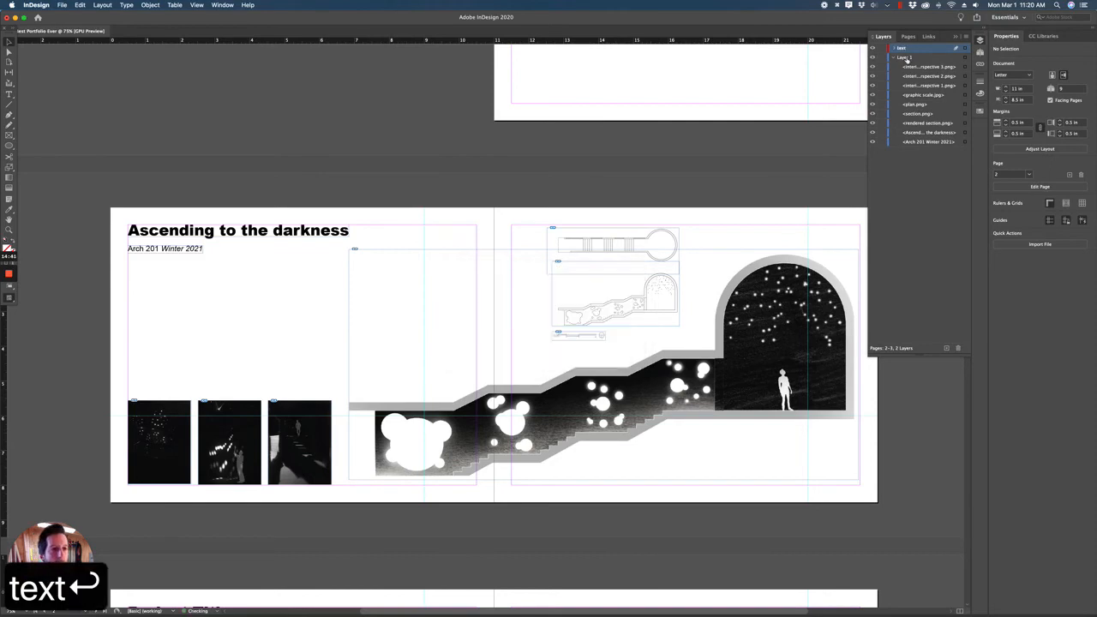
{"action": "double_click", "coordinate": [906, 58]}
{"action": "type", "text": "images"}
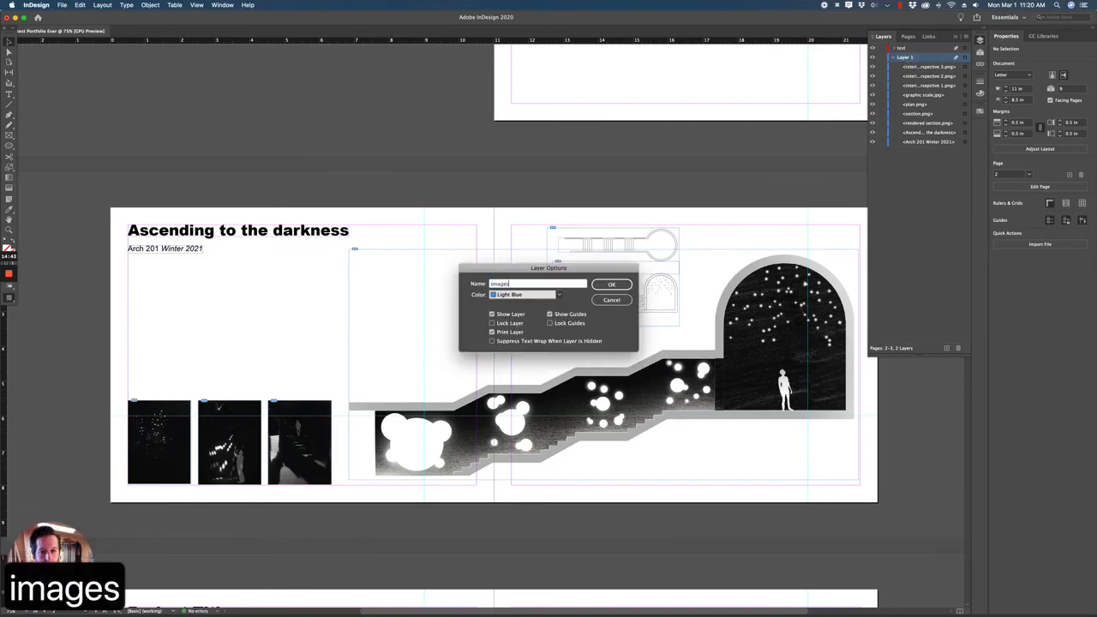
{"action": "key", "text": "Return"}
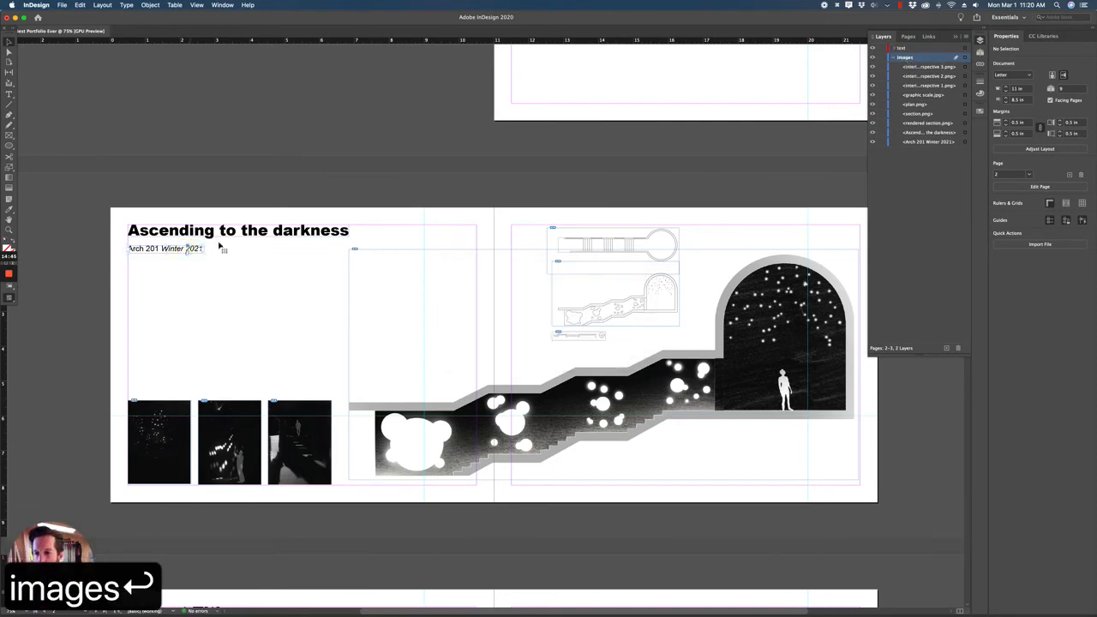
Move the project title and the course subtitle frames from the images layer to the text layer
{"action": "left_click", "coordinate": [221, 247]}
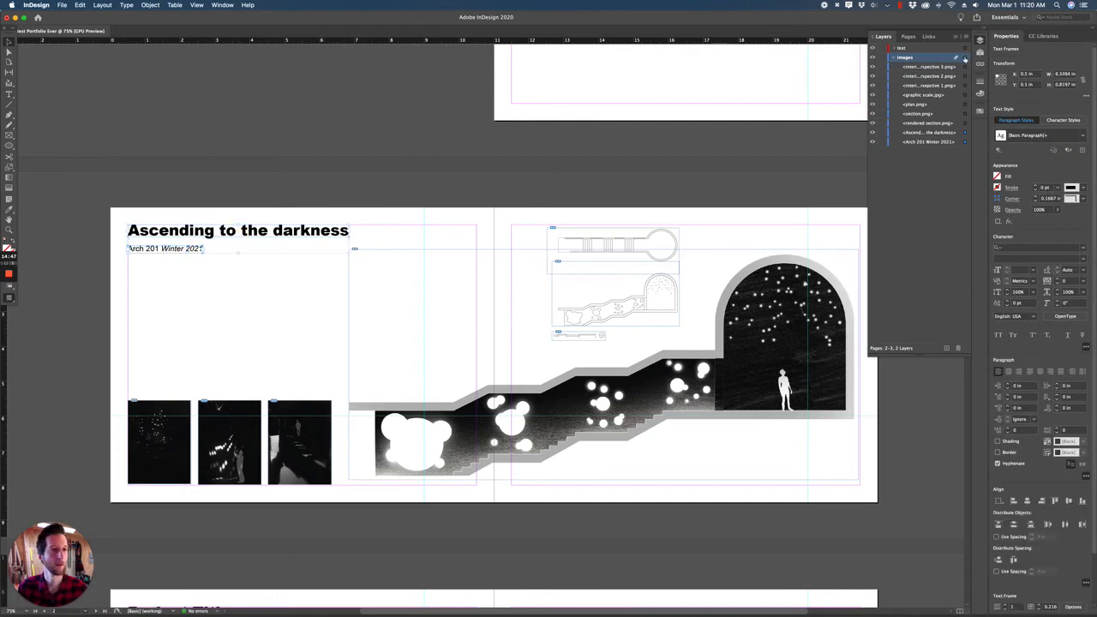
{"action": "left_click", "coordinate": [956, 133]}
{"action": "left_click", "coordinate": [948, 141], "text": "shift"}
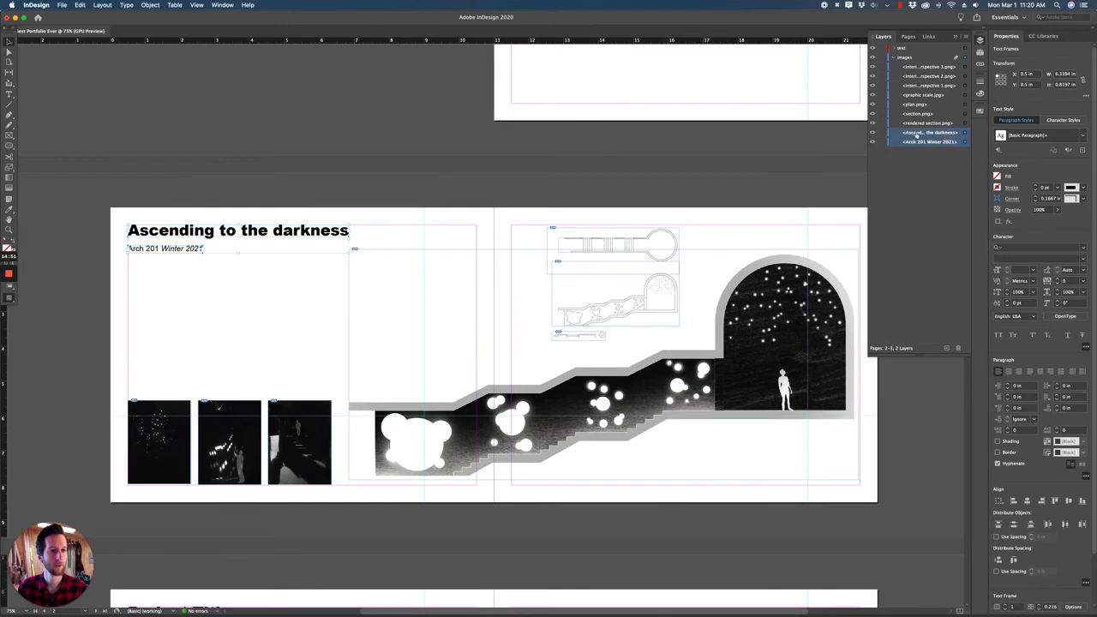
{"action": "left_click_drag", "start_coordinate": [922, 130], "coordinate": [911, 49]}
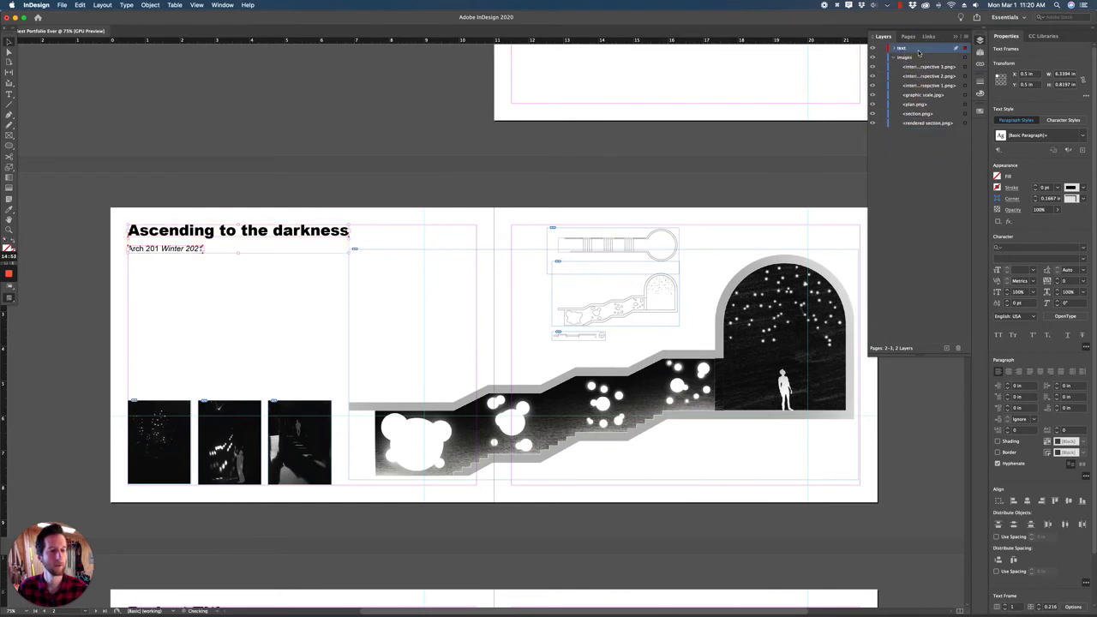
{"action": "left_click", "coordinate": [893, 58]}
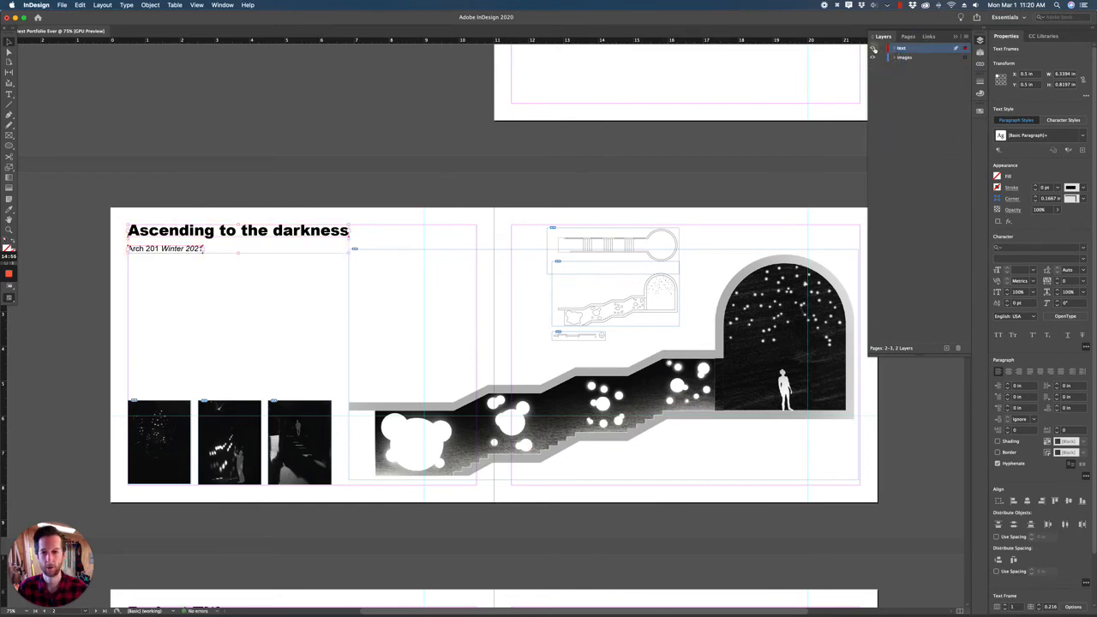
Check what each layer contains by hiding and showing the text layer and the images layer in turn
{"action": "left_click", "coordinate": [873, 48]}
{"action": "left_click", "coordinate": [873, 48]}
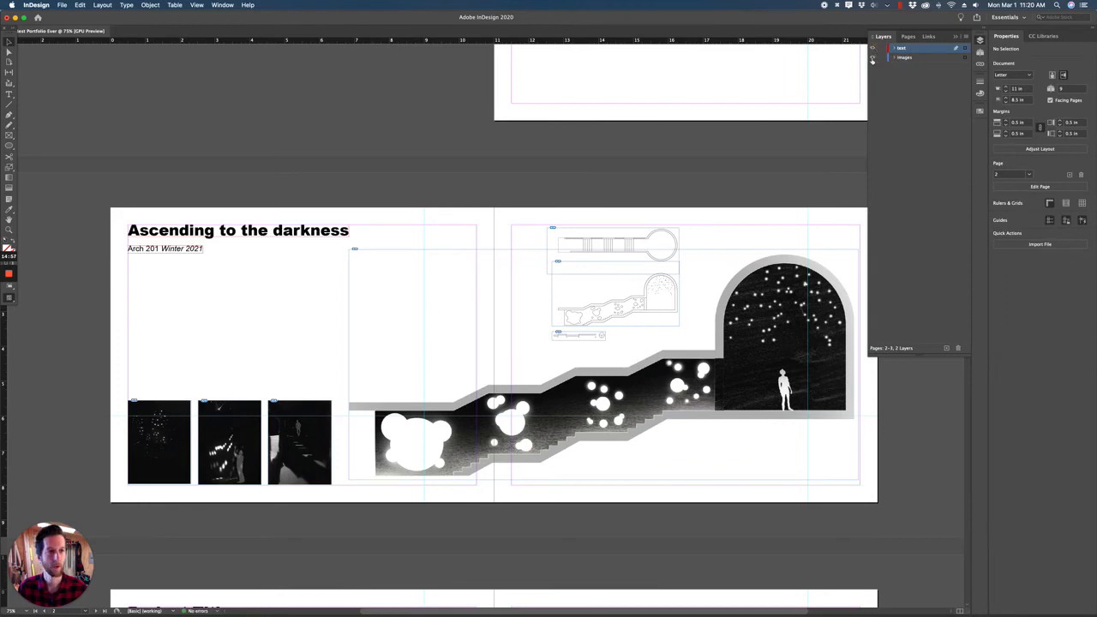
{"action": "left_click", "coordinate": [873, 58]}
{"action": "left_click", "coordinate": [874, 58]}
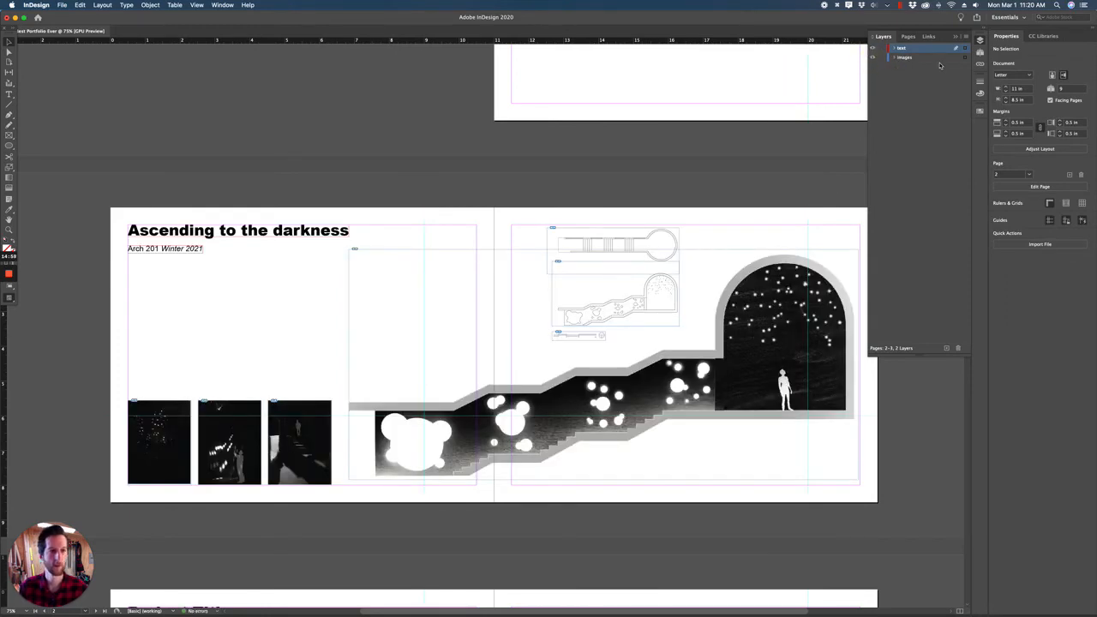
Try stacking the rendered section above all other items in the images layer, and undo the reordering
{"action": "left_click", "coordinate": [894, 60]}
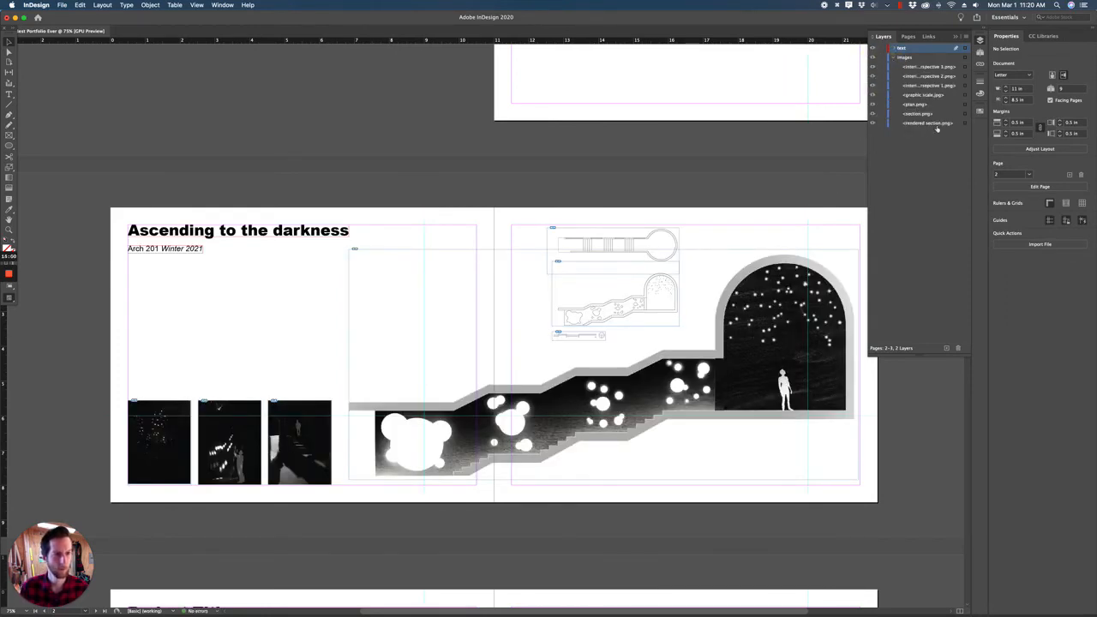
{"action": "left_click", "coordinate": [963, 124]}
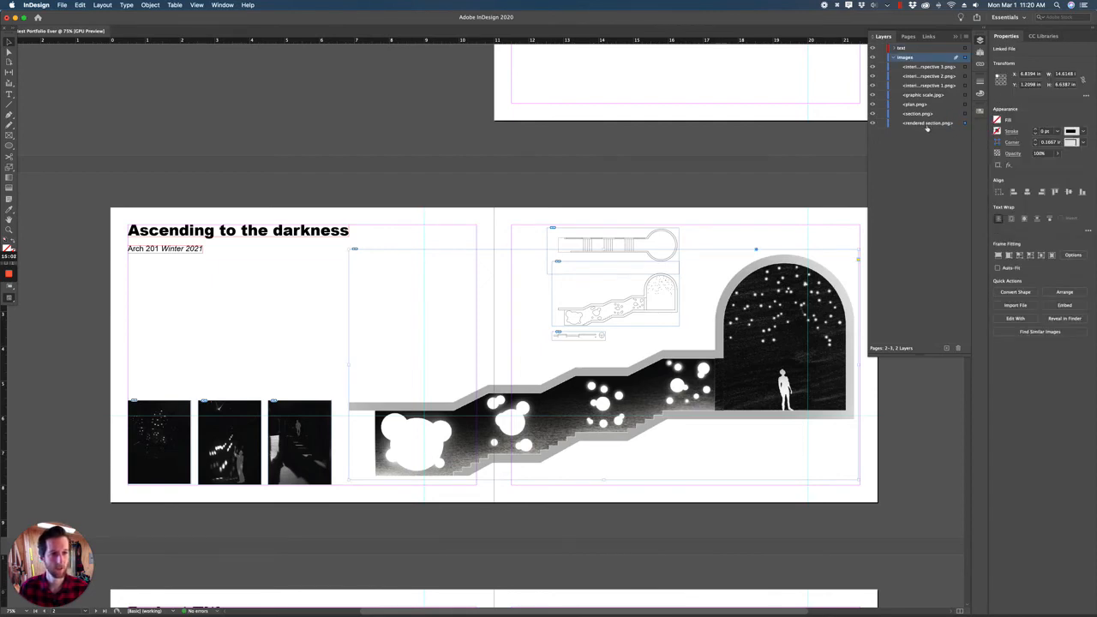
{"action": "left_click_drag", "start_coordinate": [927, 124], "coordinate": [924, 64]}
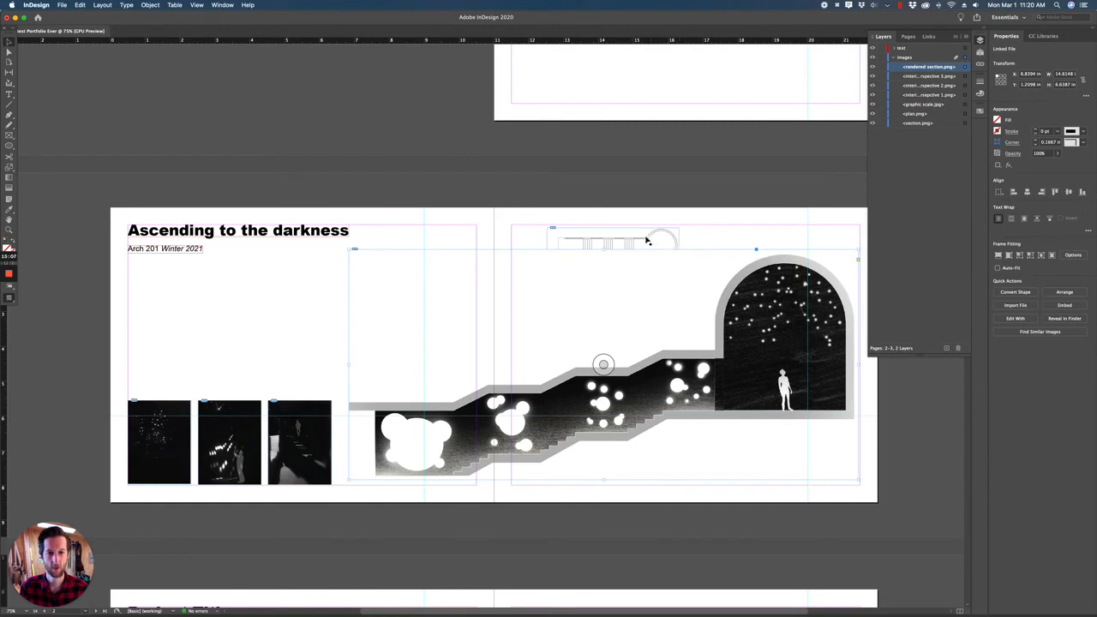
{"action": "left_click_drag", "start_coordinate": [639, 185], "coordinate": [586, 181]}
{"action": "key", "text": "super+z"}
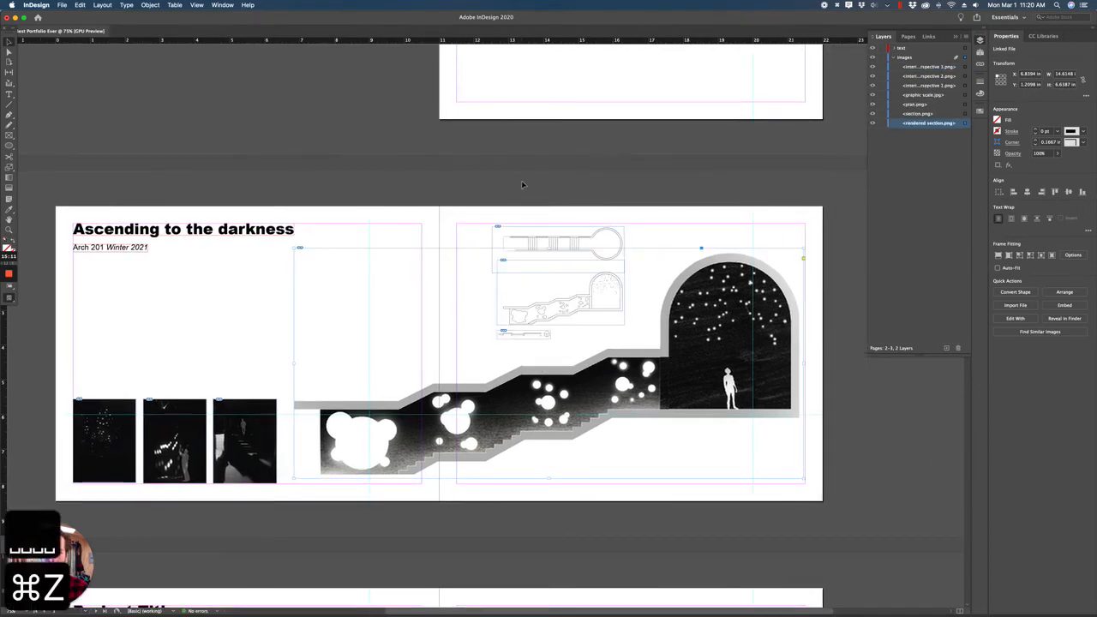
{"action": "key", "text": "super+z"}
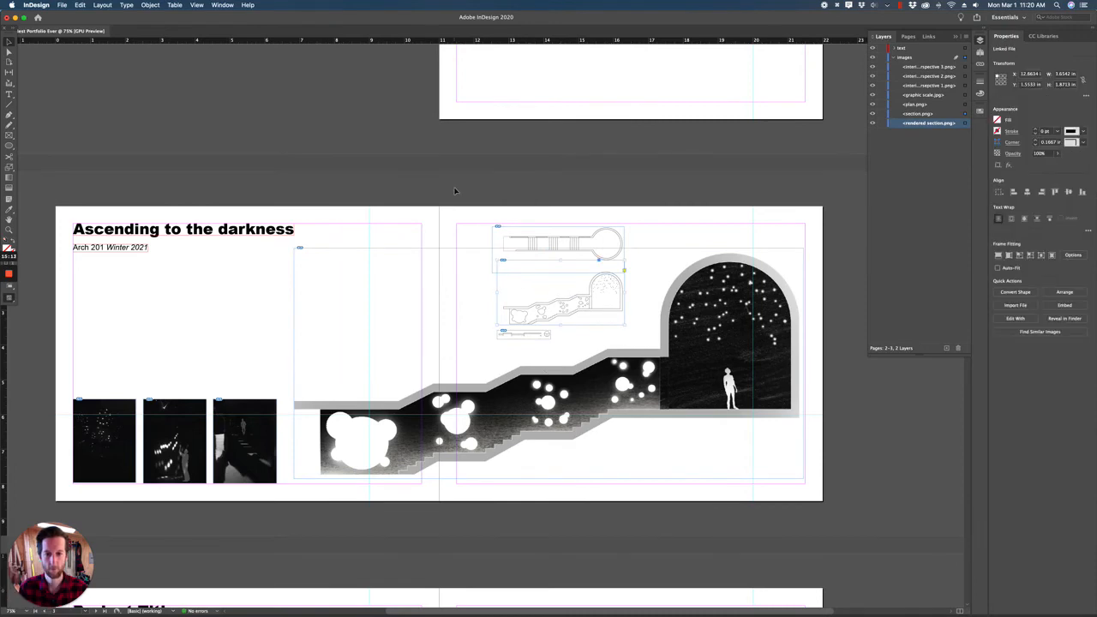
List the document's linked images, and open rendered section from the Project 2 folder in Photoshop with its window enlarged
{"action": "left_click", "coordinate": [928, 37]}
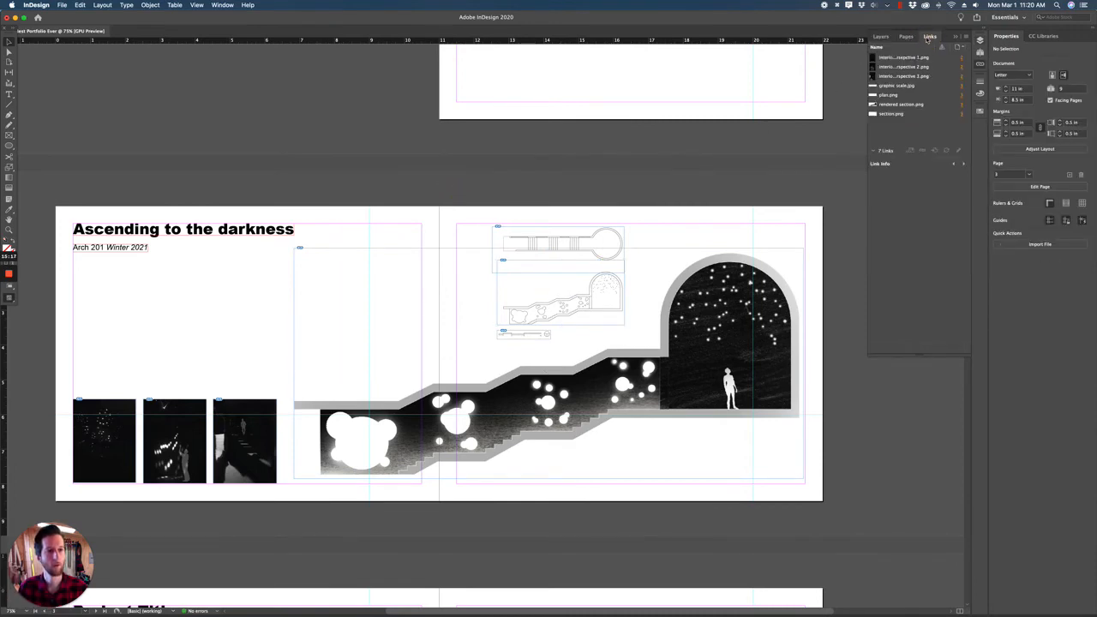
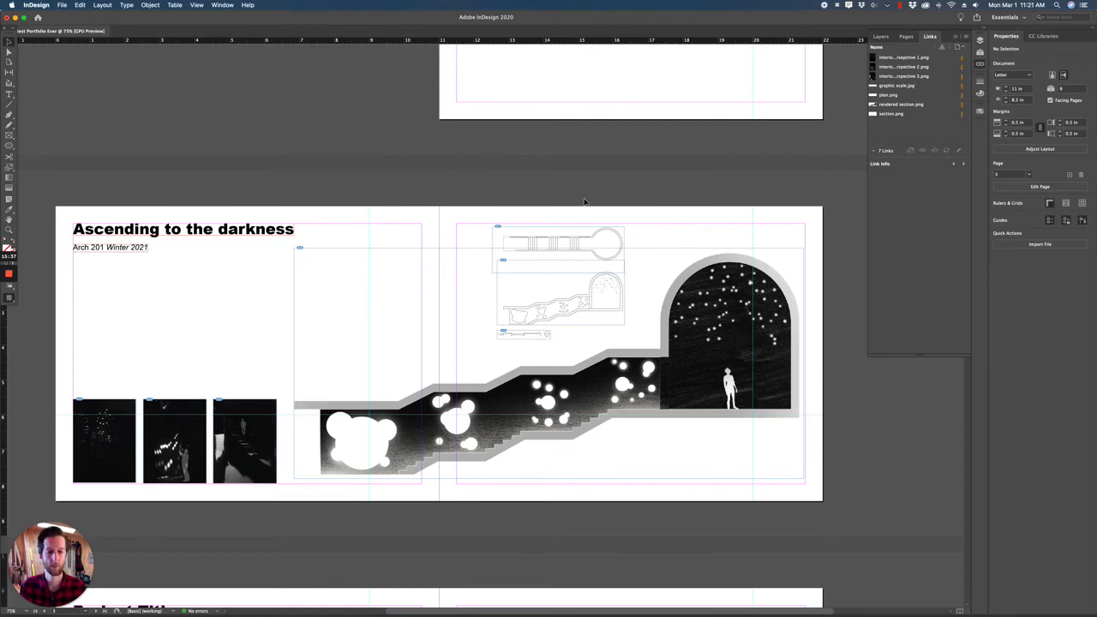
{"action": "key", "text": "ctrl+Up"}
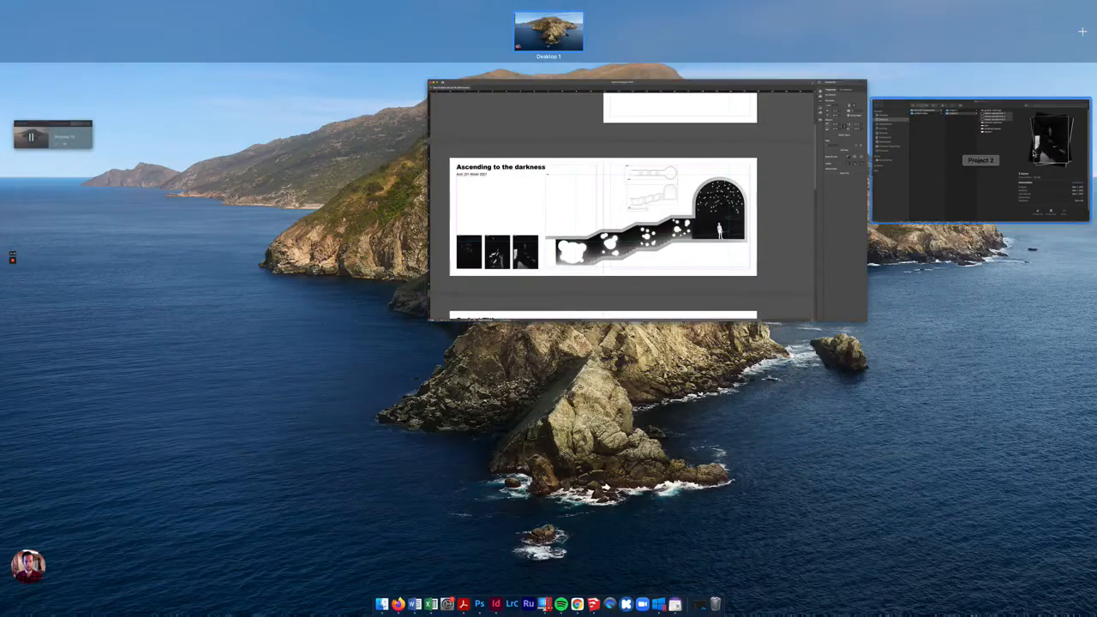
{"action": "left_click", "coordinate": [915, 132]}
{"action": "left_click", "coordinate": [800, 99]}
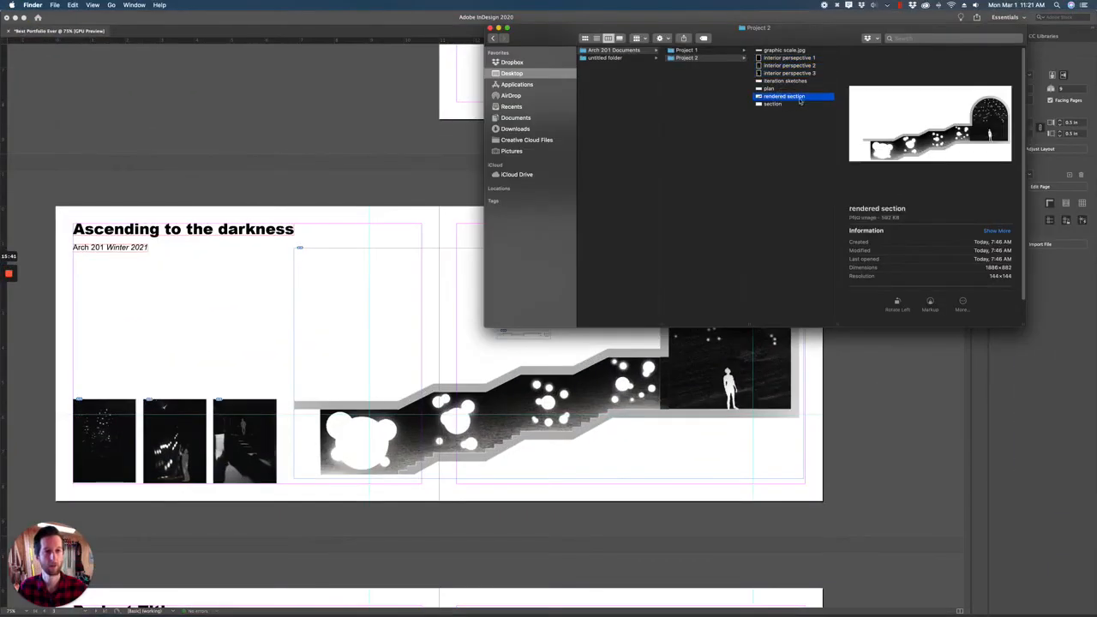
{"action": "left_click_drag", "start_coordinate": [781, 97], "coordinate": [480, 600]}
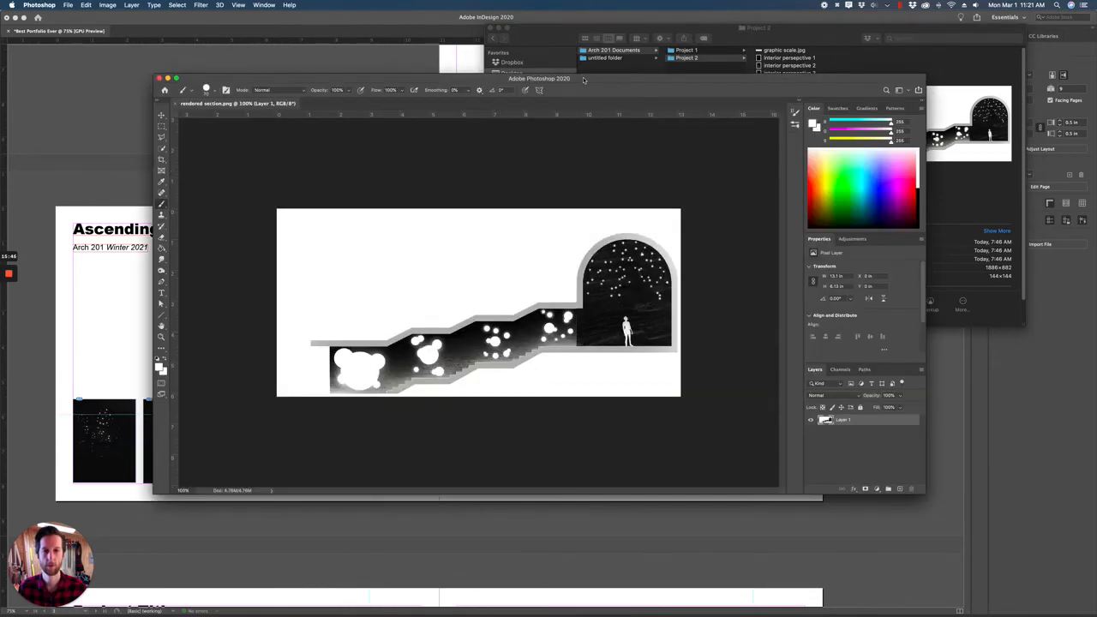
{"action": "left_click_drag", "start_coordinate": [584, 80], "coordinate": [539, 27]}
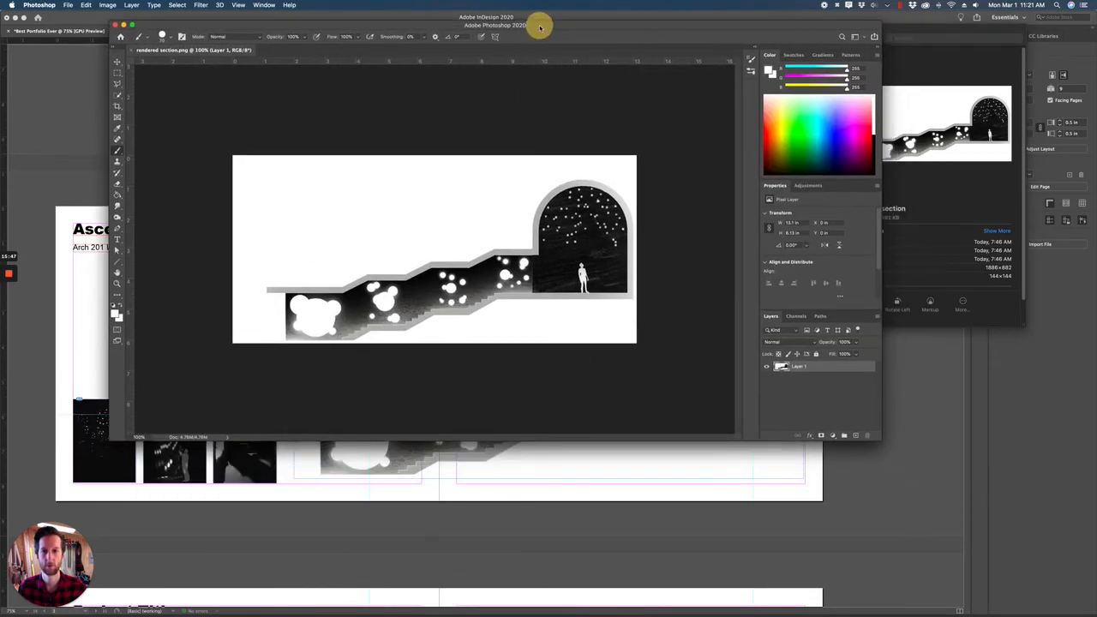
{"action": "left_click_drag", "start_coordinate": [879, 440], "coordinate": [1067, 596]}
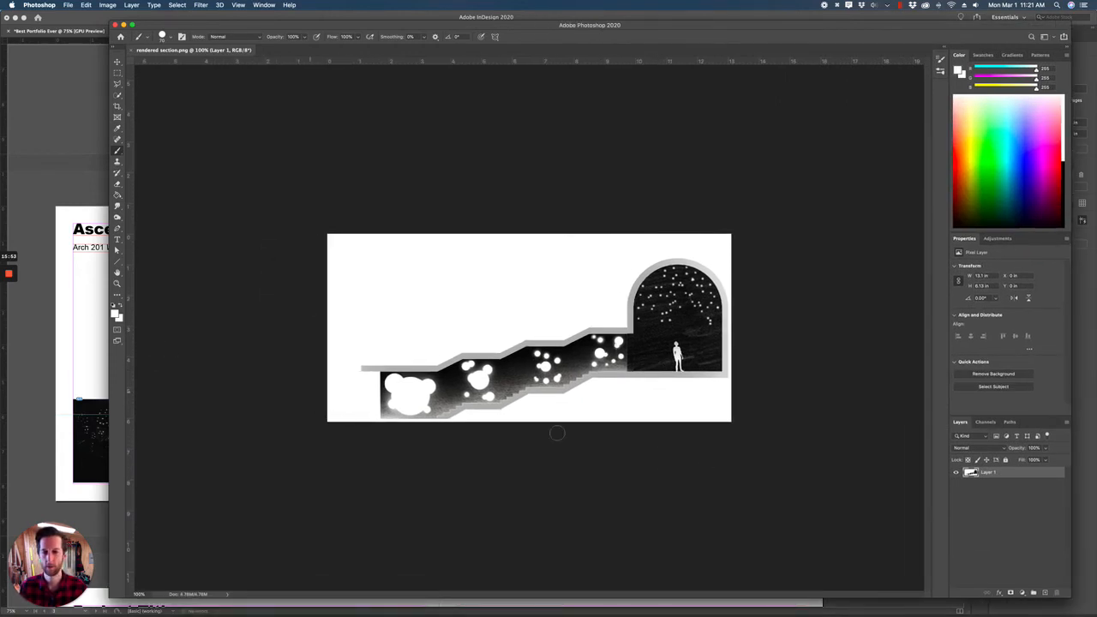
Paint a thin red line (RGB 192, 26, 26) along the upper edge of the stair passage and save the image
{"action": "scroll", "coordinate": [665, 341], "scroll_direction": "up", "scroll_amount": 6}
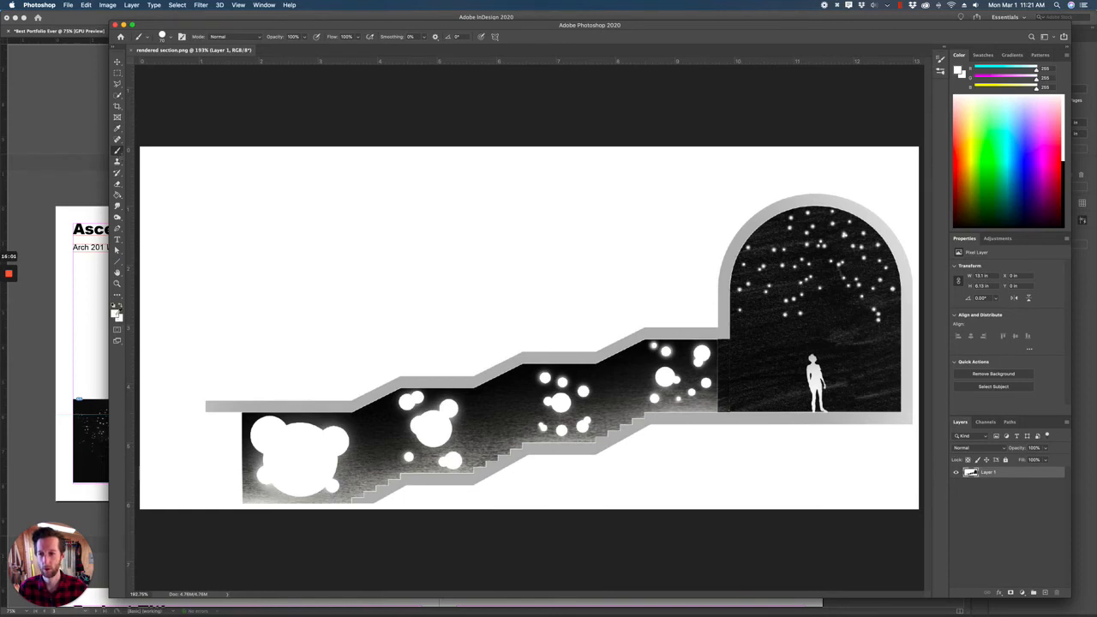
{"action": "left_click", "coordinate": [116, 312]}
{"action": "left_click", "coordinate": [97, 212]}
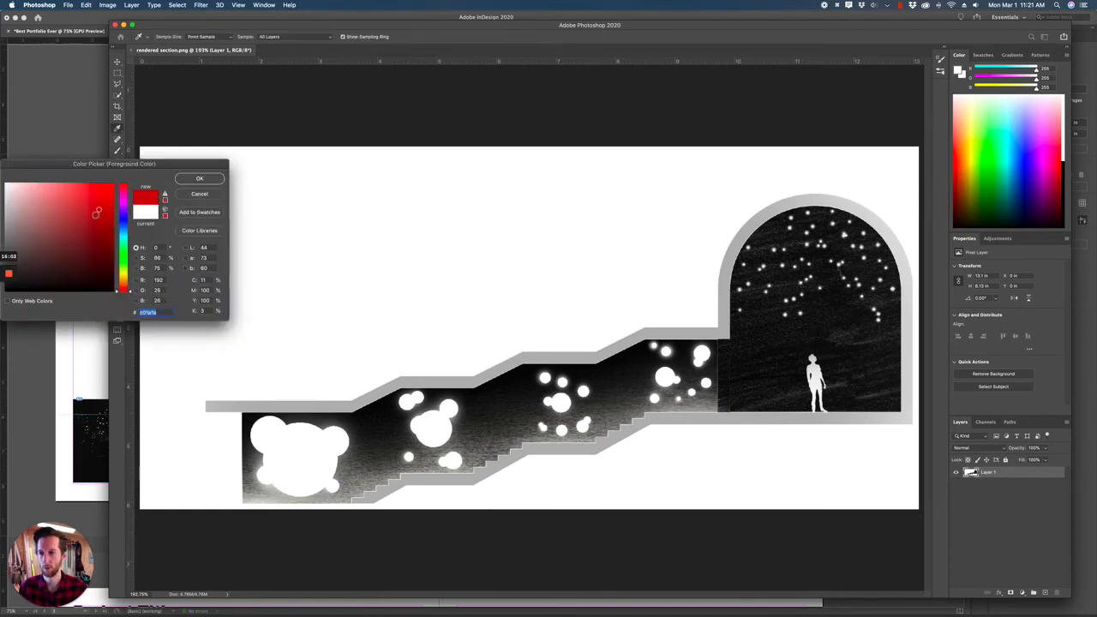
{"action": "left_click", "coordinate": [180, 179]}
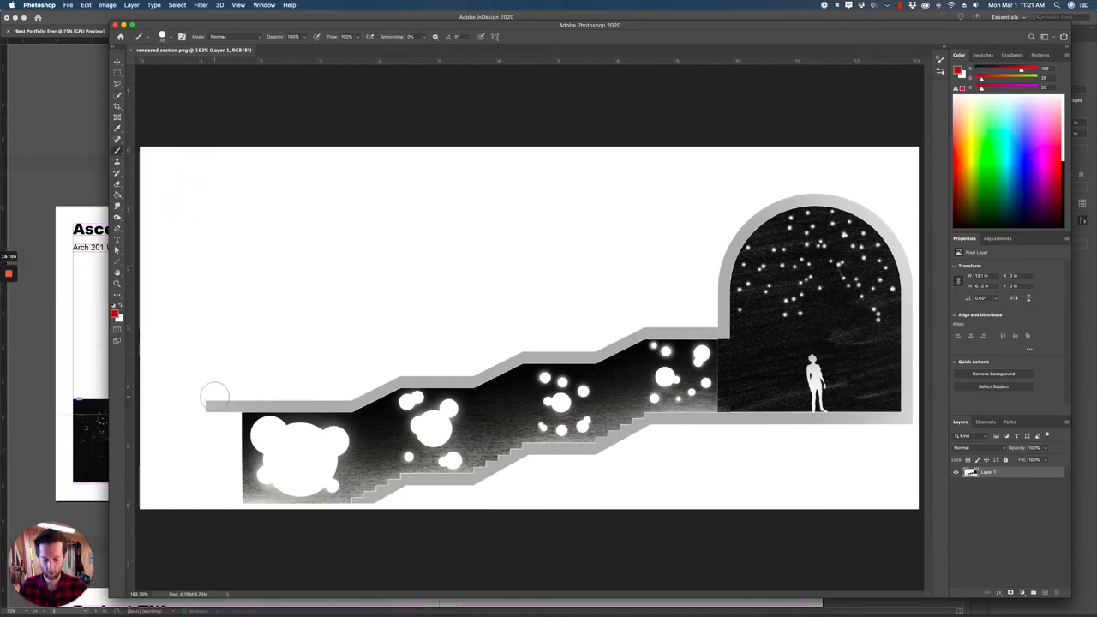
{"action": "key", "text": "bracketleft"}
{"action": "key", "text": "bracketleft"}
{"action": "key", "text": "bracketleft"}
{"action": "key", "text": "bracketleft"}
{"action": "key", "text": "bracketleft"}
{"action": "key", "text": "bracketleft"}
{"action": "key", "text": "bracketleft"}
{"action": "key", "text": "bracketleft"}
{"action": "key", "text": "bracketleft"}
{"action": "key", "text": "bracketleft"}
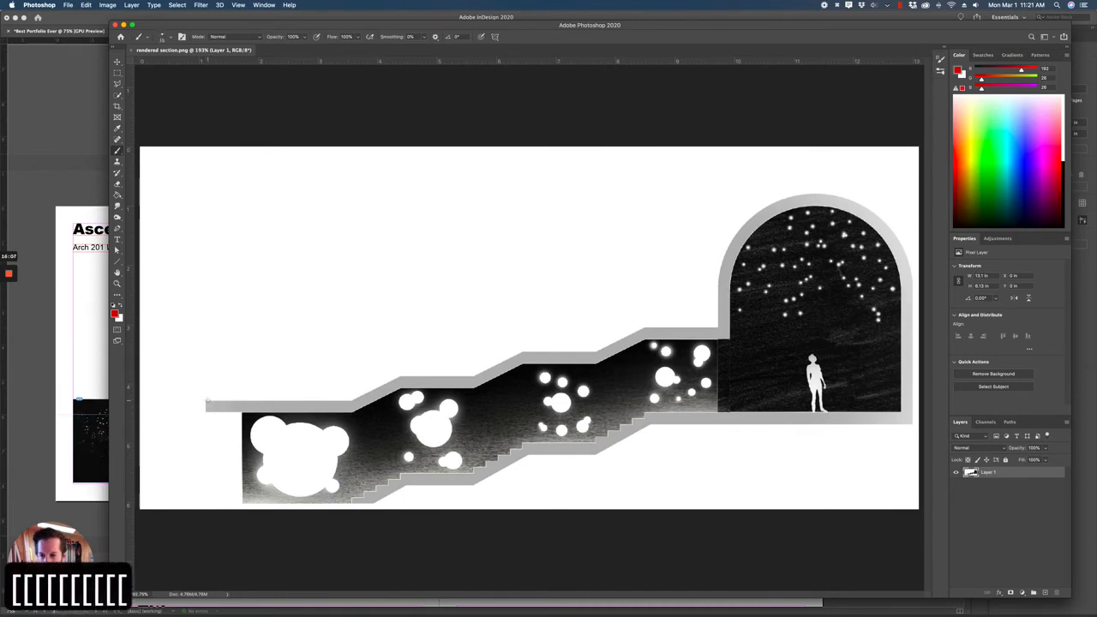
{"action": "mouse_move", "coordinate": [208, 401]}
{"action": "left_mouse_down"}
{"action": "mouse_move", "coordinate": [351, 400]}
{"action": "mouse_move", "coordinate": [410, 373]}
{"action": "mouse_move", "coordinate": [473, 372]}
{"action": "mouse_move", "coordinate": [515, 349]}
{"action": "mouse_move", "coordinate": [593, 347]}
{"action": "mouse_move", "coordinate": [633, 324]}
{"action": "mouse_move", "coordinate": [718, 323]}
{"action": "left_mouse_up"}
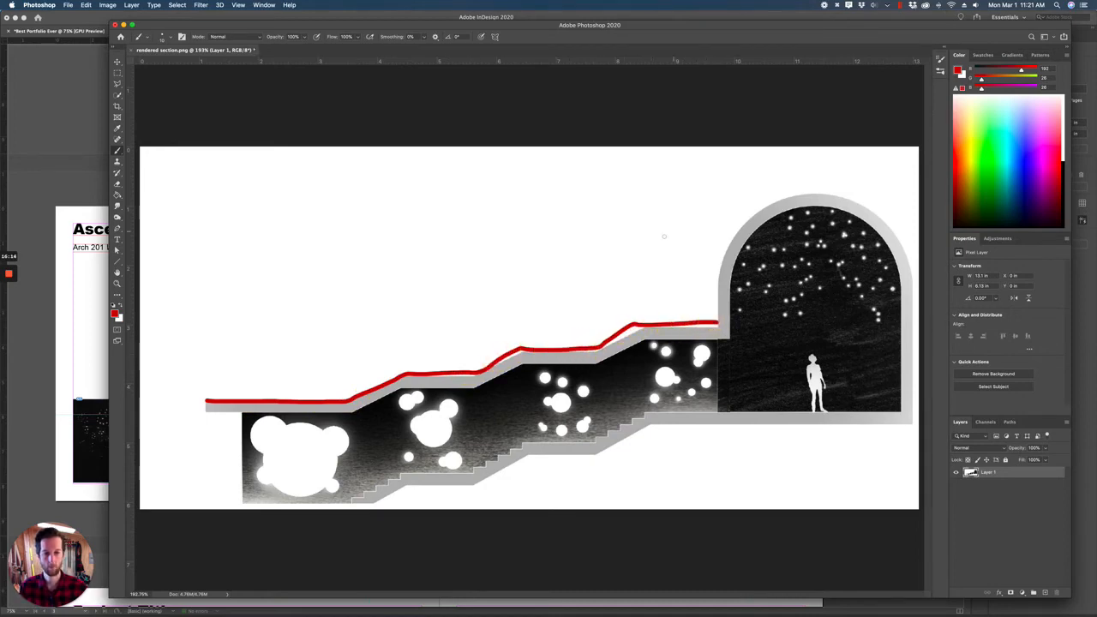
{"action": "key", "text": "super+s"}
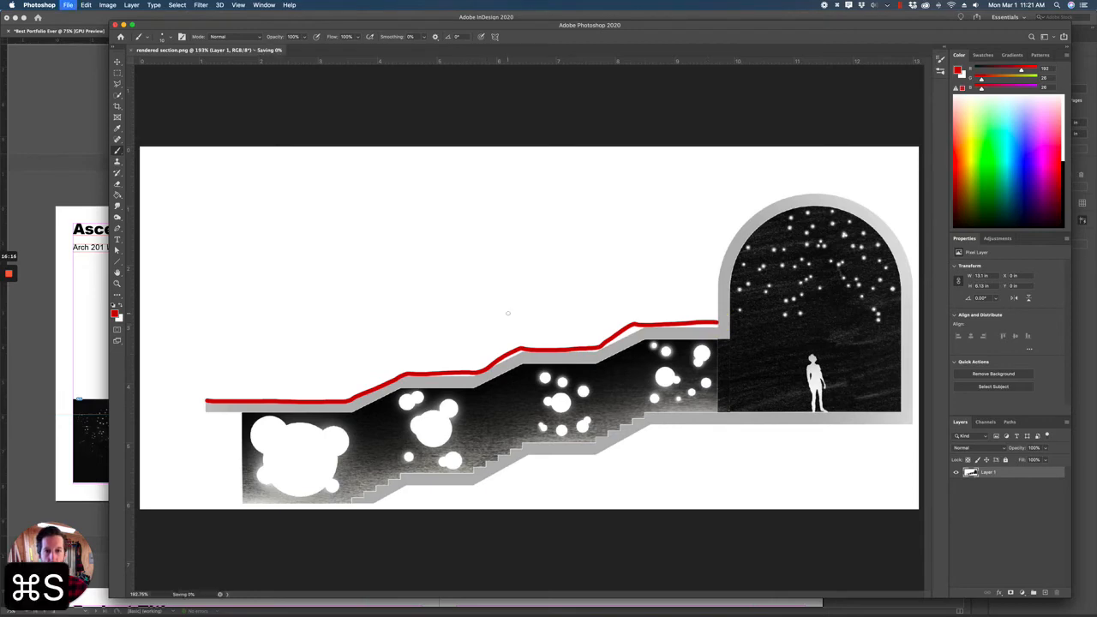
Switch back to InDesign, update the modified rendered section.png link, and view the spread in preview mode
{"action": "left_click", "coordinate": [65, 188]}
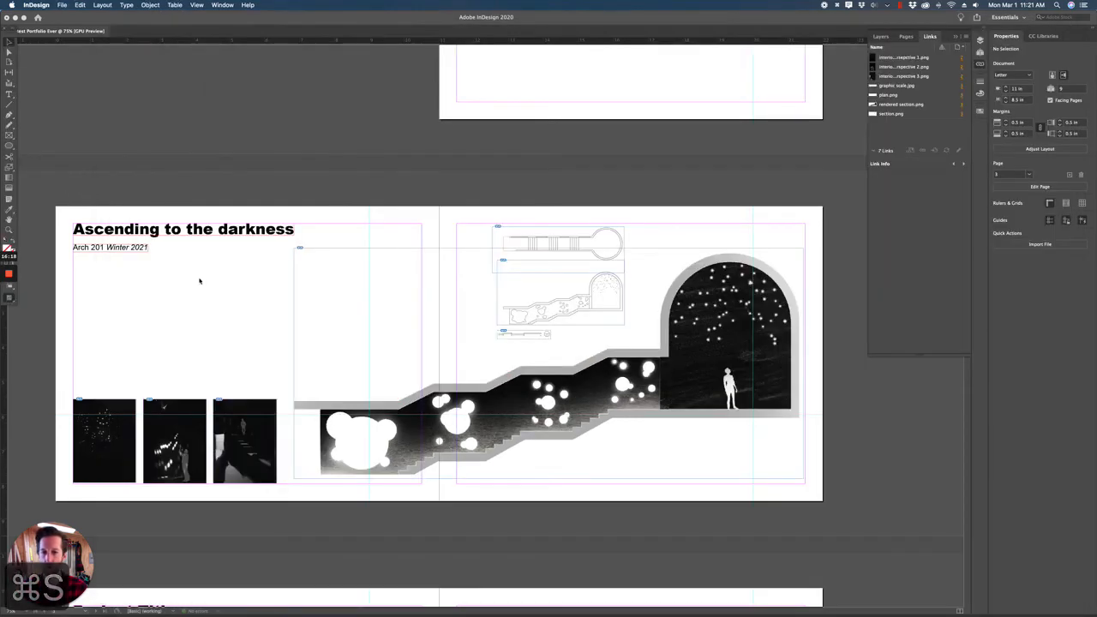
{"action": "left_click", "coordinate": [724, 304]}
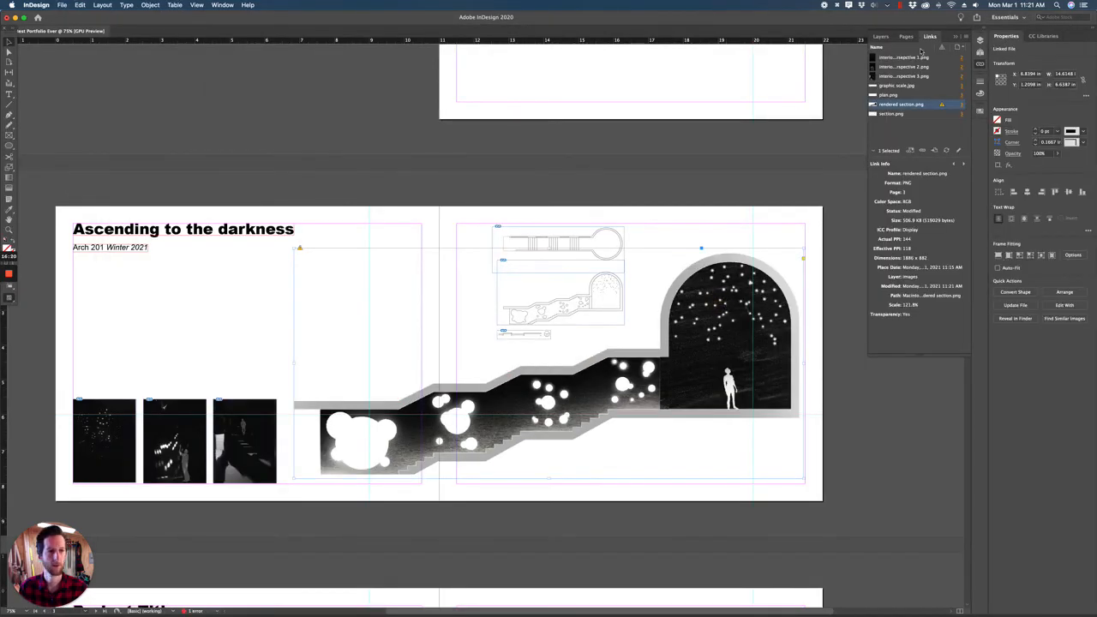
{"action": "double_click", "coordinate": [944, 105]}
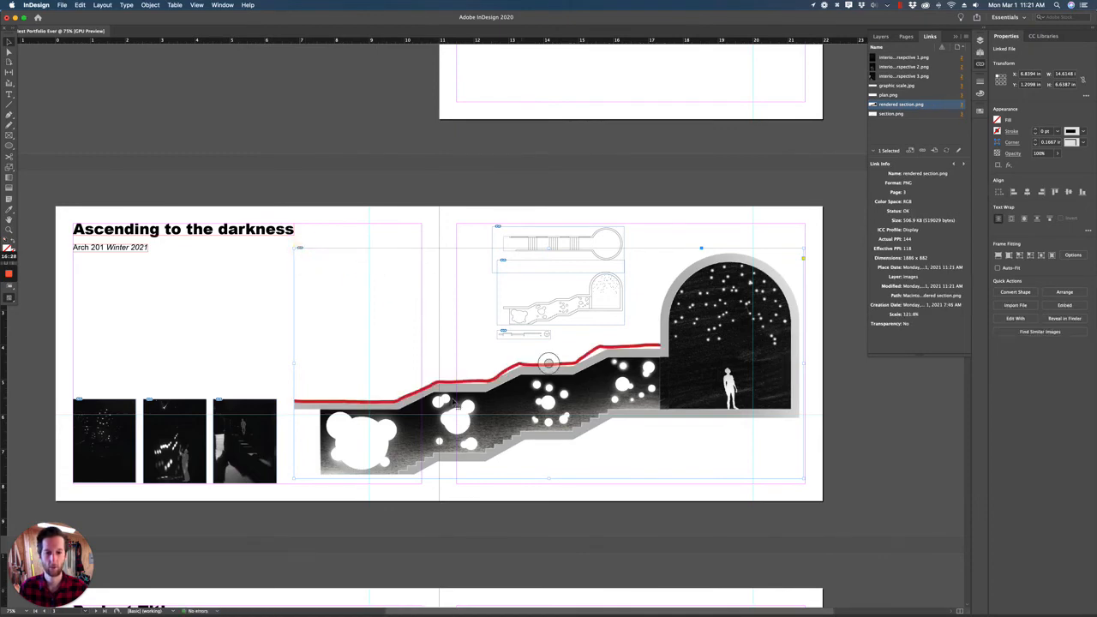
{"action": "key", "text": "w"}
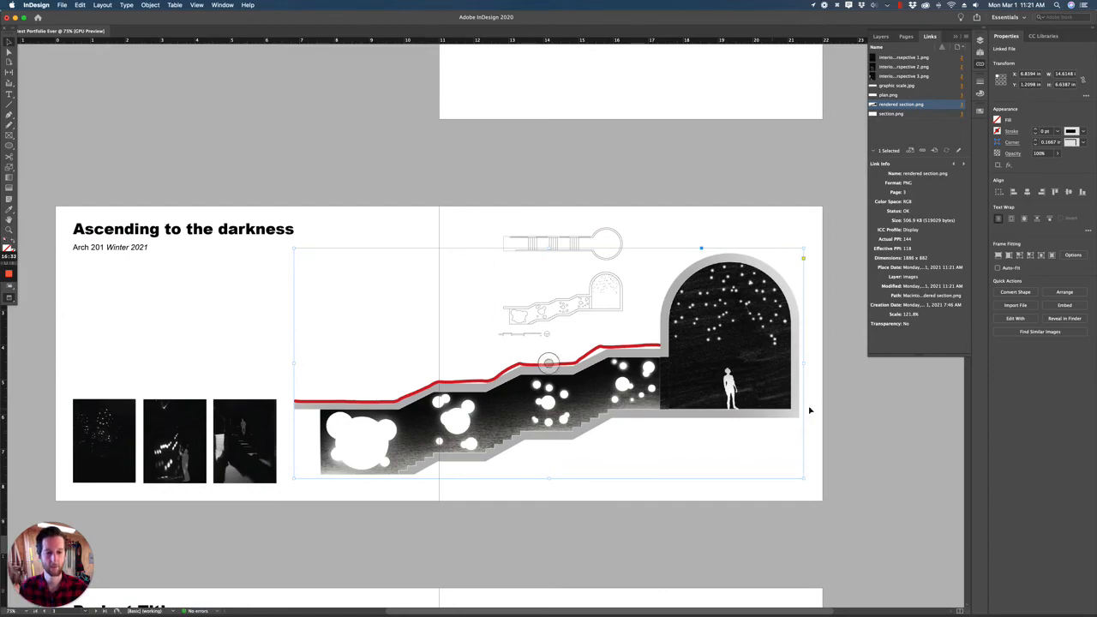
Switch to Photoshop, undo the red brush stroke on the rendered section, and save the image again
{"action": "key", "text": "ctrl+Up"}
{"action": "left_click", "coordinate": [845, 443]}
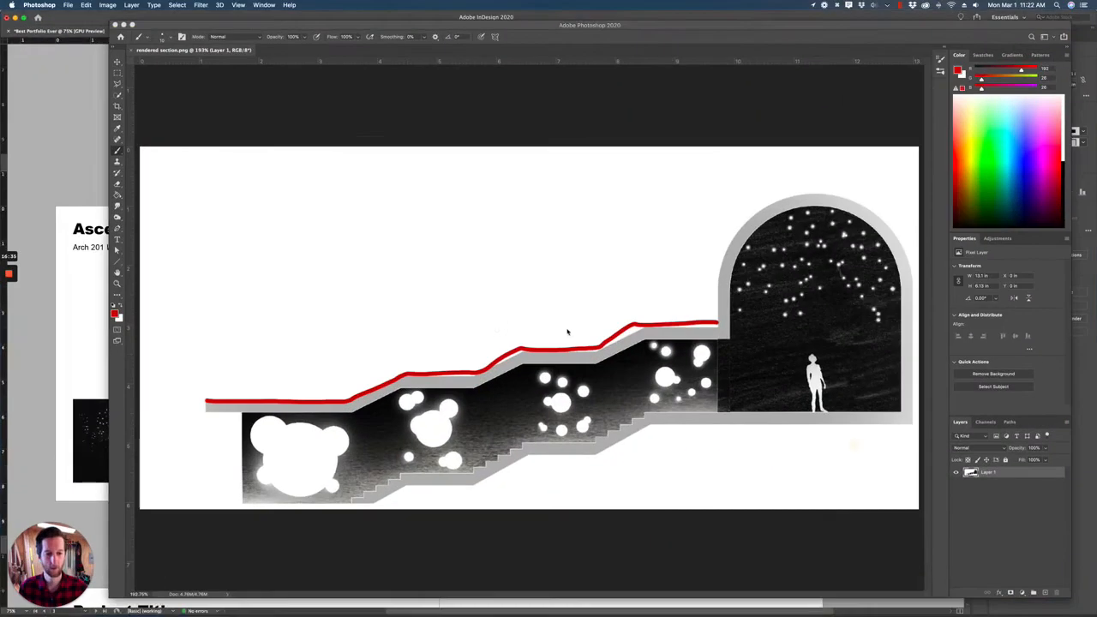
{"action": "key", "text": "super+z"}
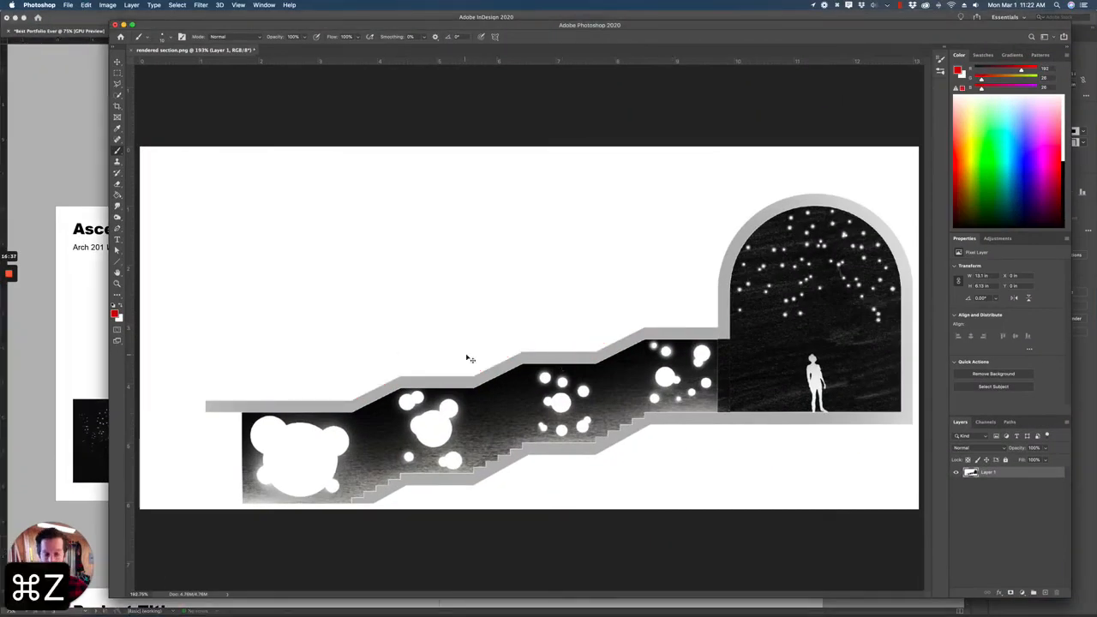
{"action": "key", "text": "super+s"}
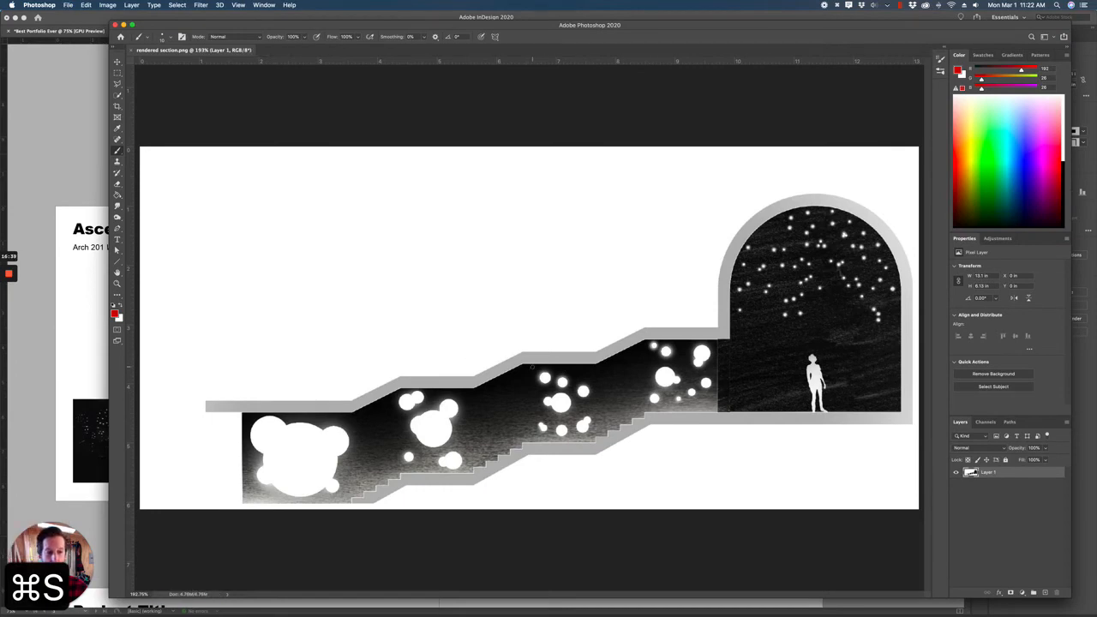
Return to InDesign and refresh the rendered section.png link with the restored image, leaving nothing selected
{"action": "left_click", "coordinate": [67, 172]}
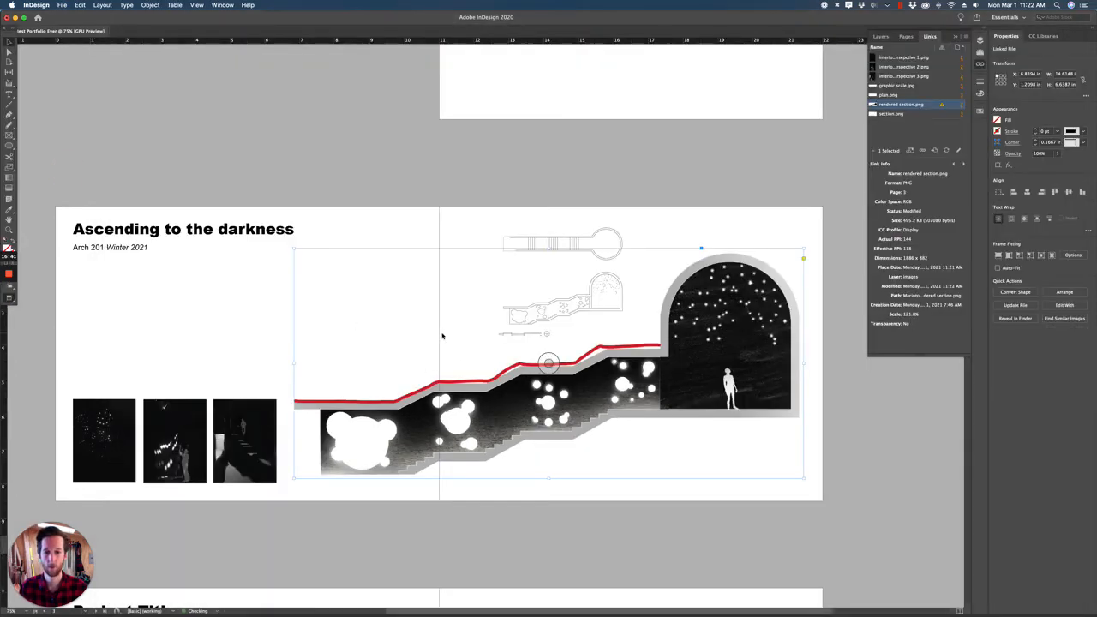
{"action": "left_click", "coordinate": [424, 304]}
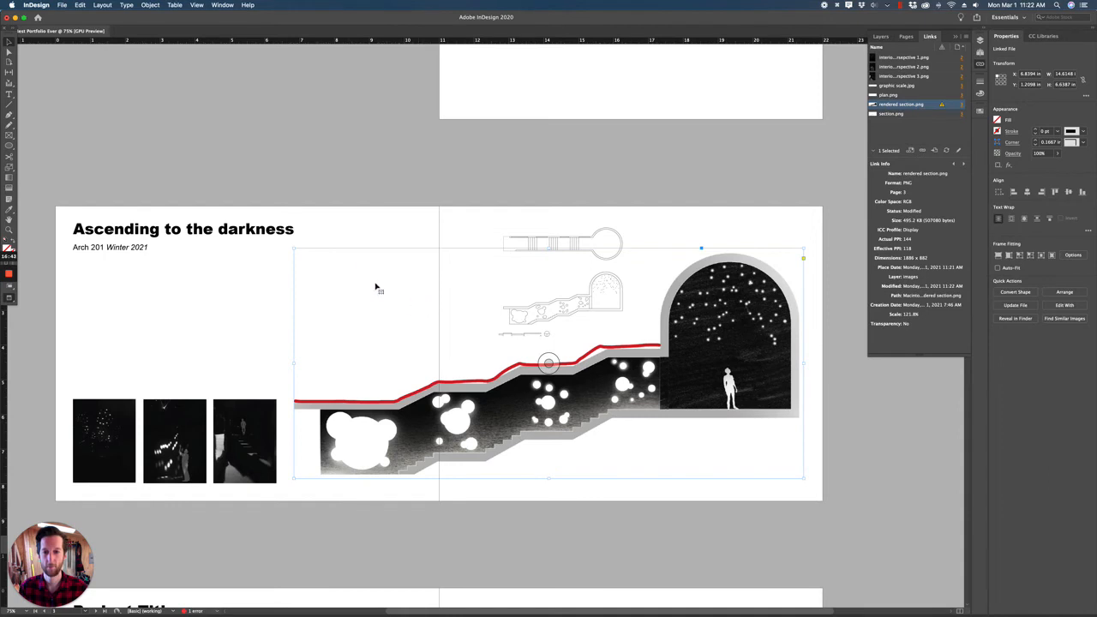
{"action": "left_click", "coordinate": [943, 106]}
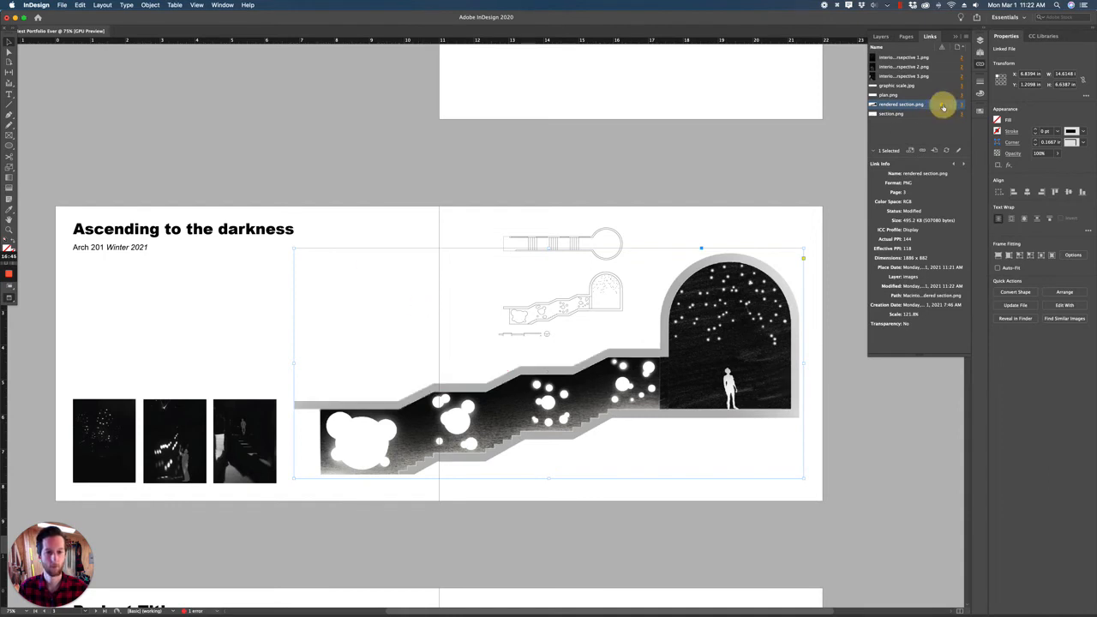
{"action": "left_click", "coordinate": [527, 177]}
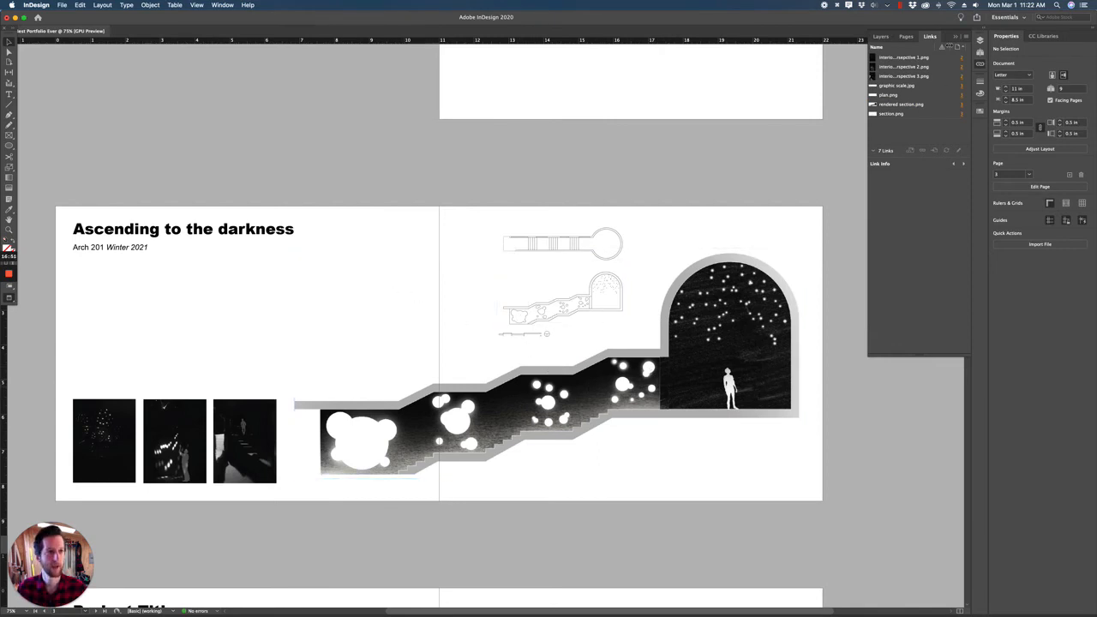
Lock the images layer and make the text layer active
{"action": "left_click", "coordinate": [882, 36]}
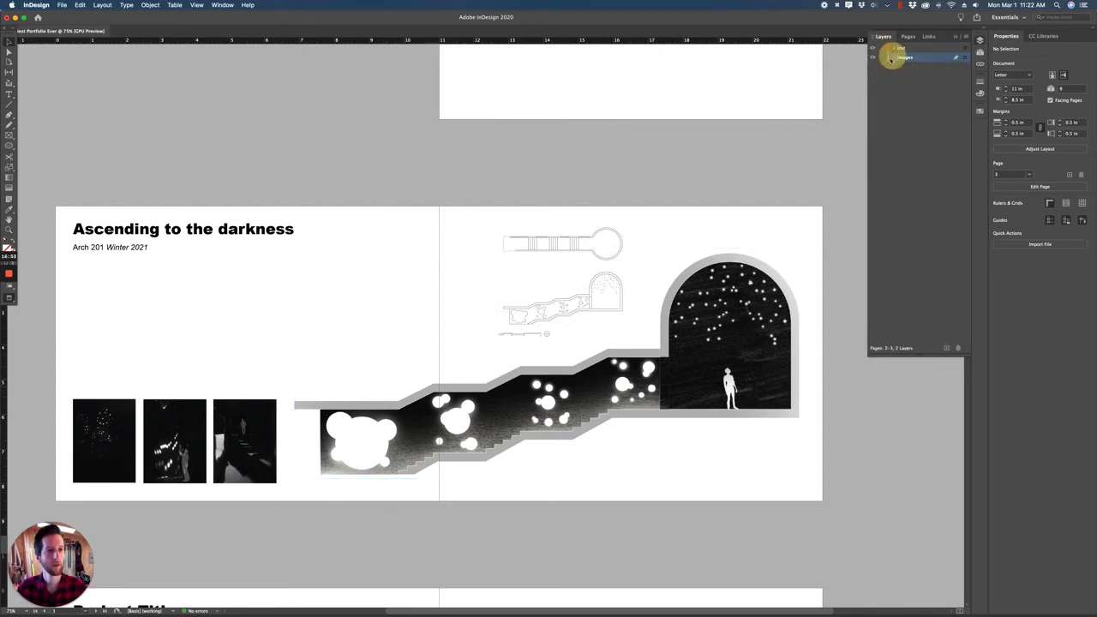
{"action": "left_click", "coordinate": [882, 58]}
{"action": "left_click", "coordinate": [919, 49]}
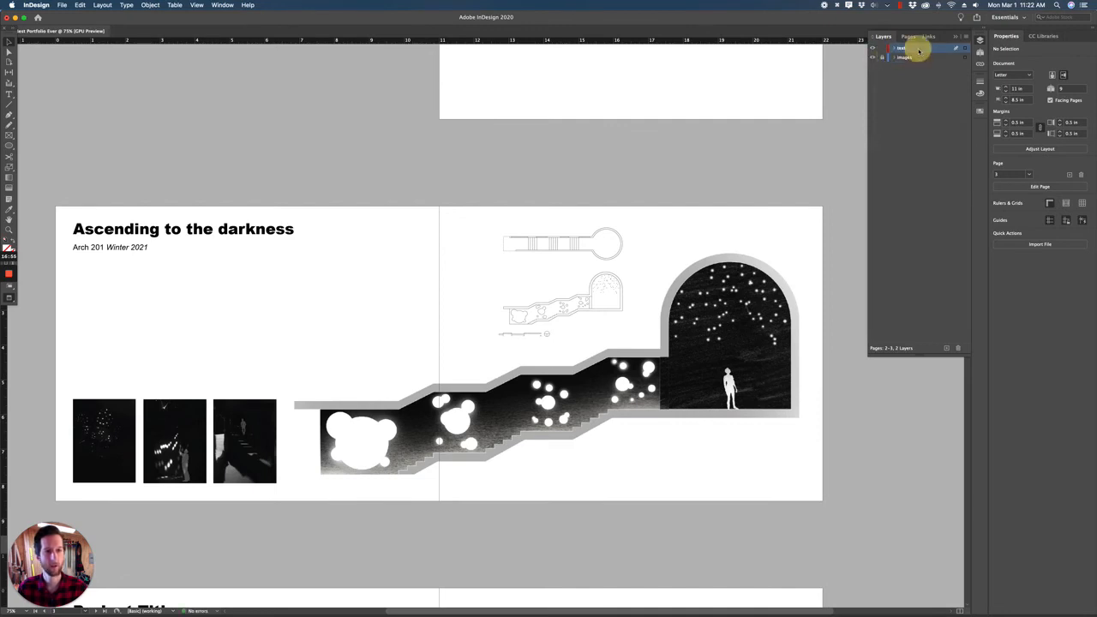
Duplicate the Arch 201 Winter 2021 subtitle frame into the empty area above the rendered section, at about X 7.5 in, Y 3.42 in
{"action": "key", "text": "t"}
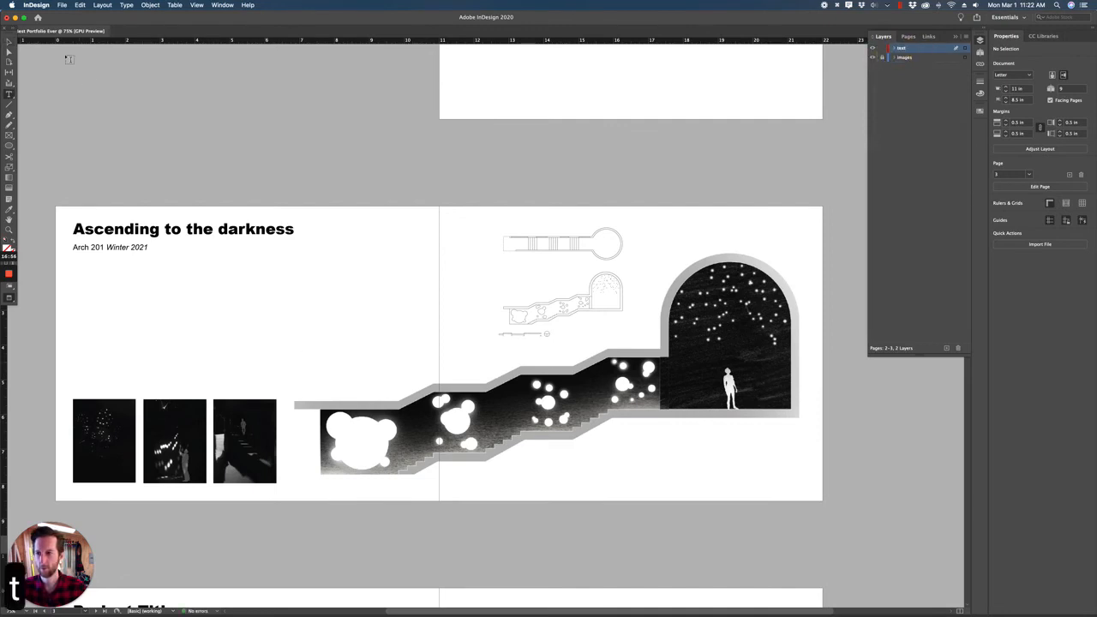
{"action": "left_click", "coordinate": [9, 43]}
{"action": "left_click", "coordinate": [125, 248]}
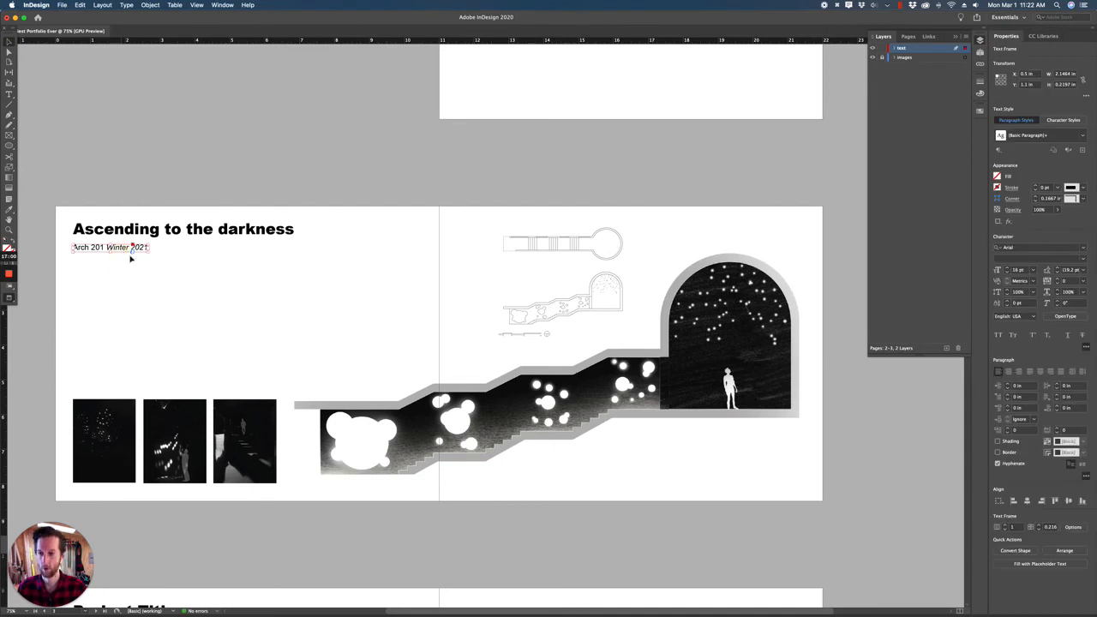
{"action": "left_click_drag", "start_coordinate": [130, 258], "coordinate": [373, 339]}
Set the font size of all text in the duplicated subtitle frame to 12 pt
{"action": "double_click", "coordinate": [363, 328]}
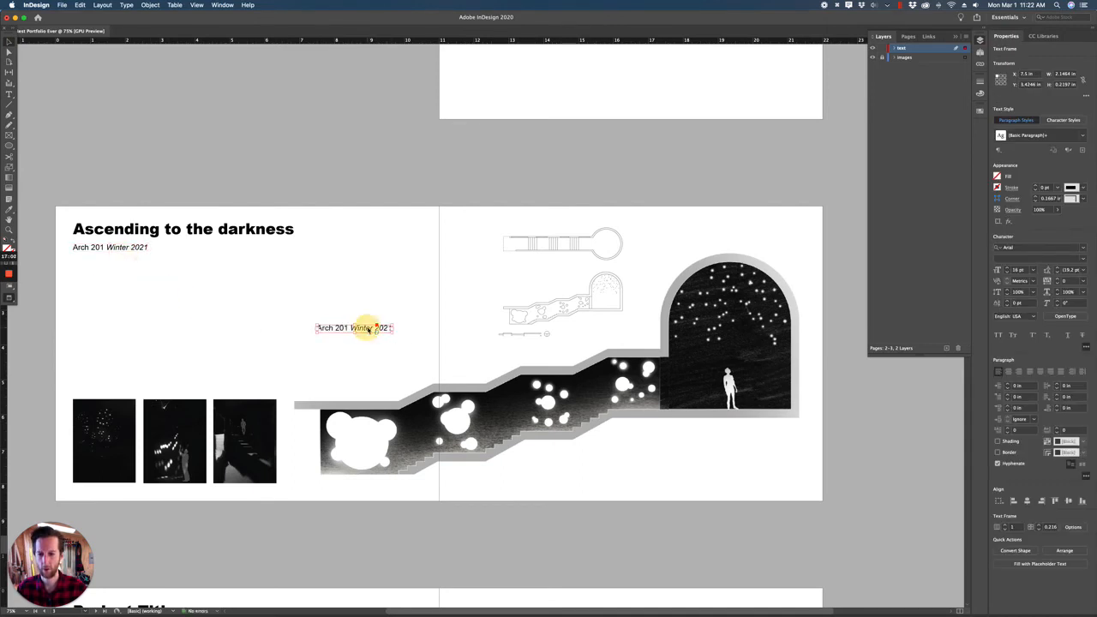
{"action": "key", "text": "super+a"}
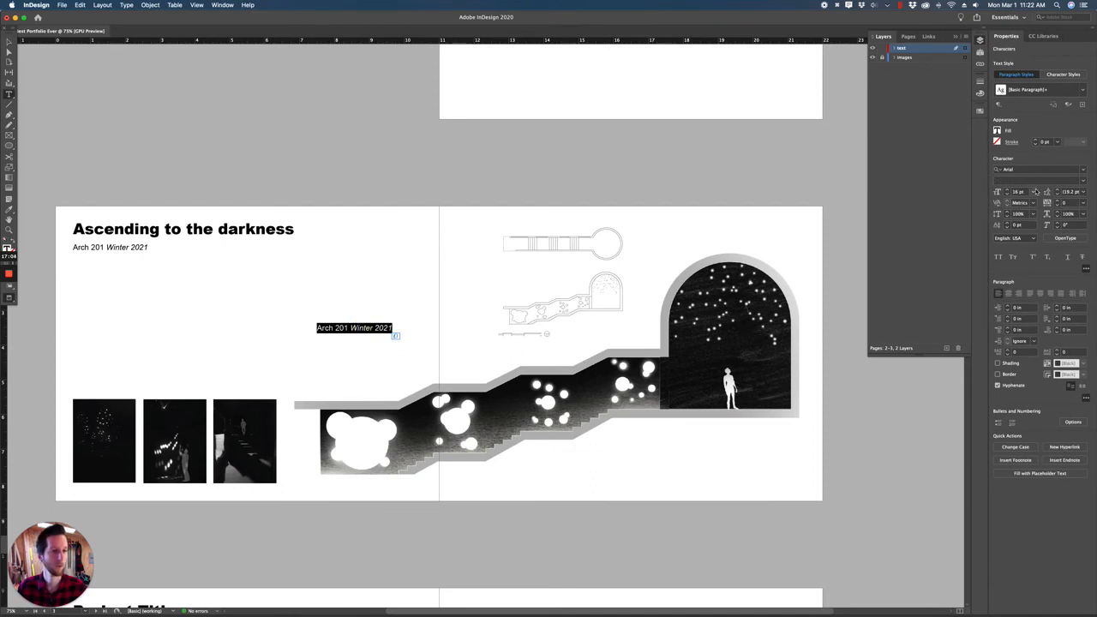
{"action": "left_click", "coordinate": [1020, 192]}
{"action": "key", "text": "BackSpace"}
{"action": "type", "text": "2"}
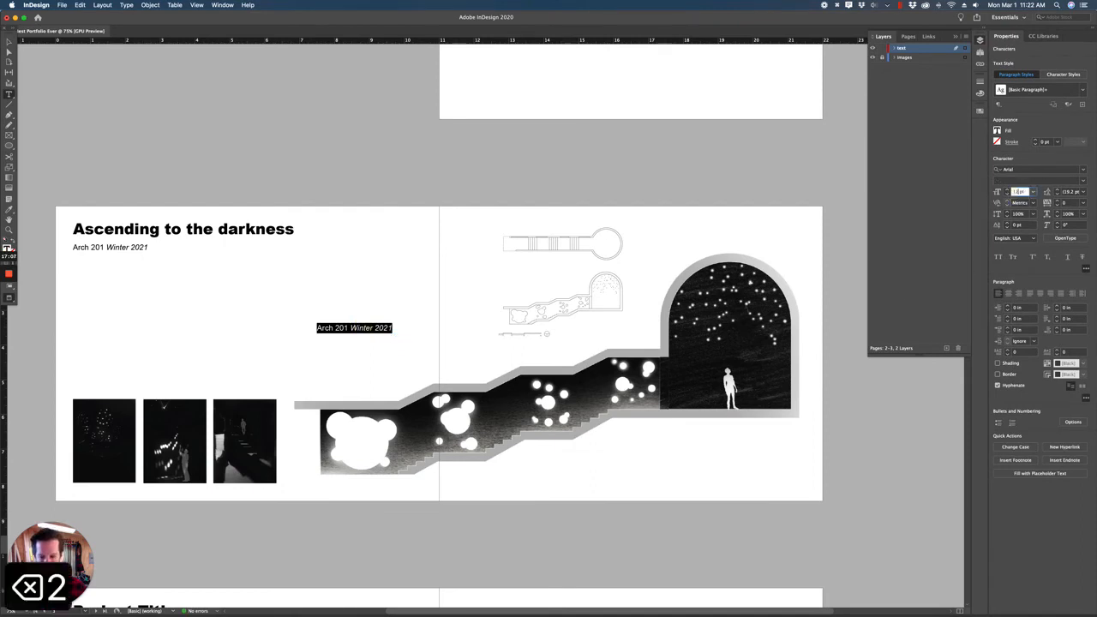
{"action": "key", "text": "Return"}
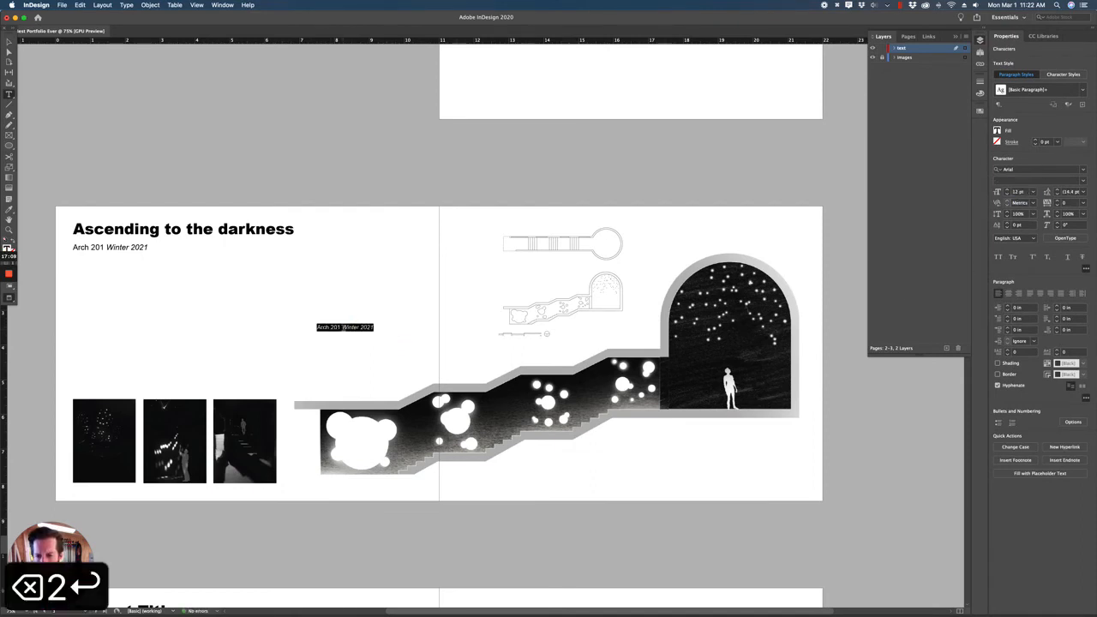
Replace the duplicated subtitle text with Plan and fit the frame tightly to it
{"action": "triple_click", "coordinate": [345, 328]}
{"action": "type", "text": "Plan"}
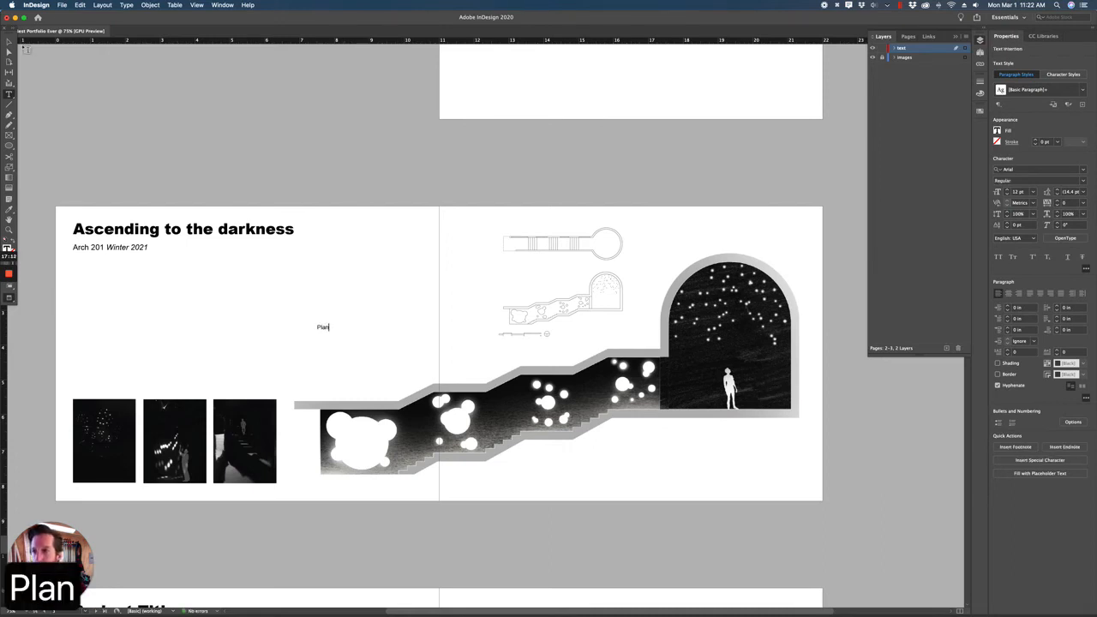
{"action": "key", "text": "Escape"}
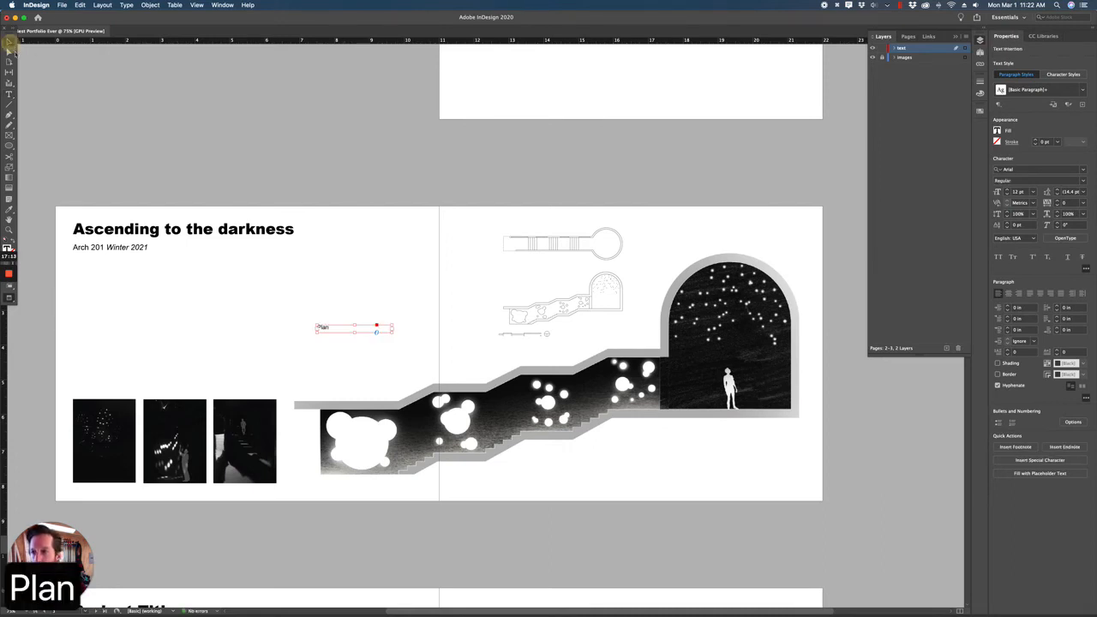
{"action": "double_click", "coordinate": [390, 332]}
{"action": "scroll", "coordinate": [333, 329], "scroll_direction": "up", "scroll_amount": 3}
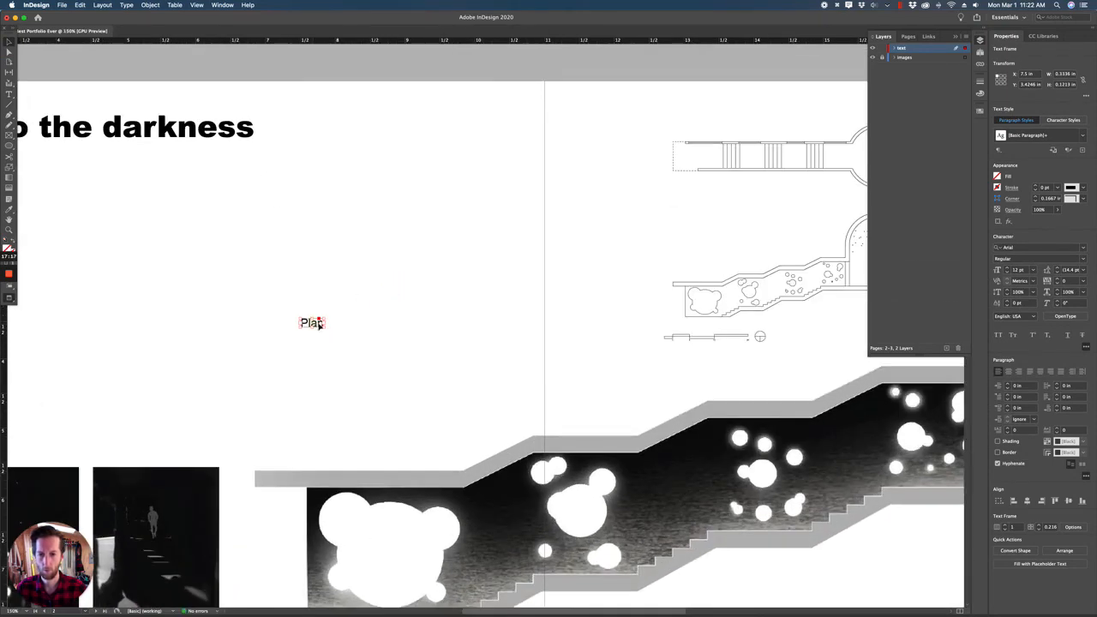
Move the Plan label onto the right-hand page below the line section drawing, at about X 15.9 in, Y 3.64 in
{"action": "left_click_drag", "start_coordinate": [319, 324], "coordinate": [497, 327]}
{"action": "key", "text": "super+z"}
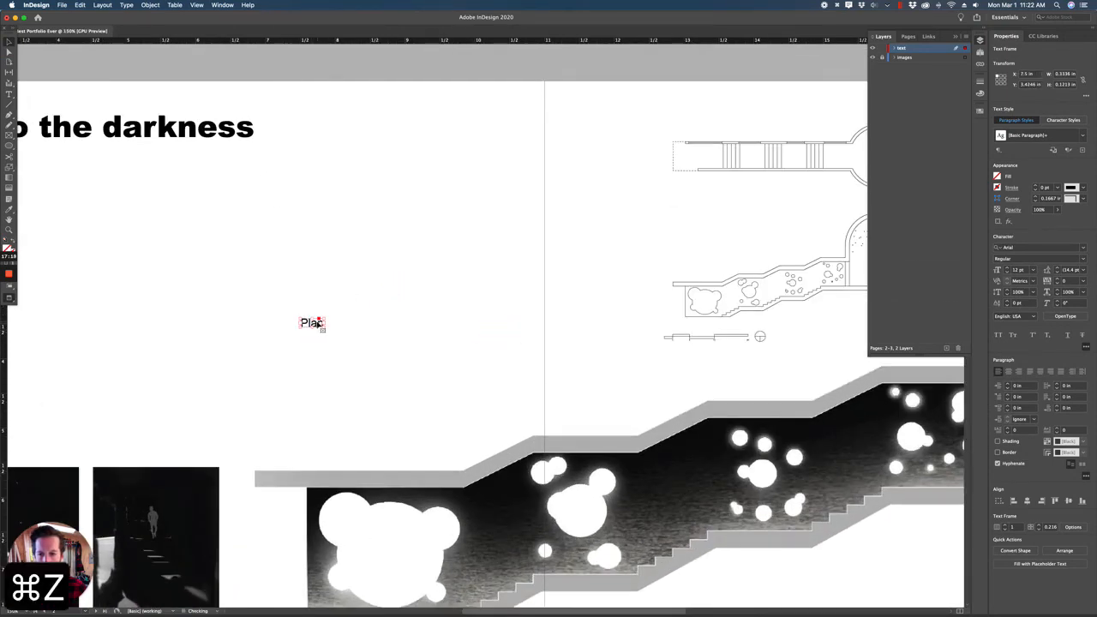
{"action": "left_click_drag", "start_coordinate": [319, 324], "coordinate": [837, 344]}
{"action": "scroll", "coordinate": [766, 369], "scroll_direction": "right", "scroll_amount": 5}
{"action": "scroll", "coordinate": [649, 338], "scroll_direction": "up", "scroll_amount": 2}
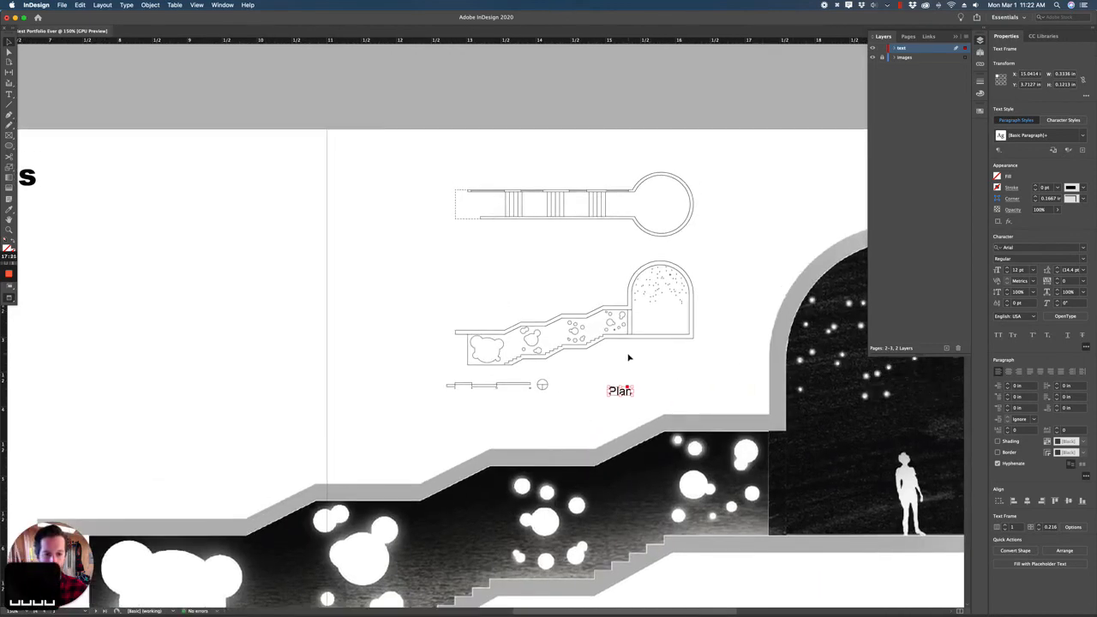
{"action": "scroll", "coordinate": [652, 389], "scroll_direction": "up", "scroll_amount": 2}
{"action": "left_click_drag", "start_coordinate": [600, 393], "coordinate": [721, 385]}
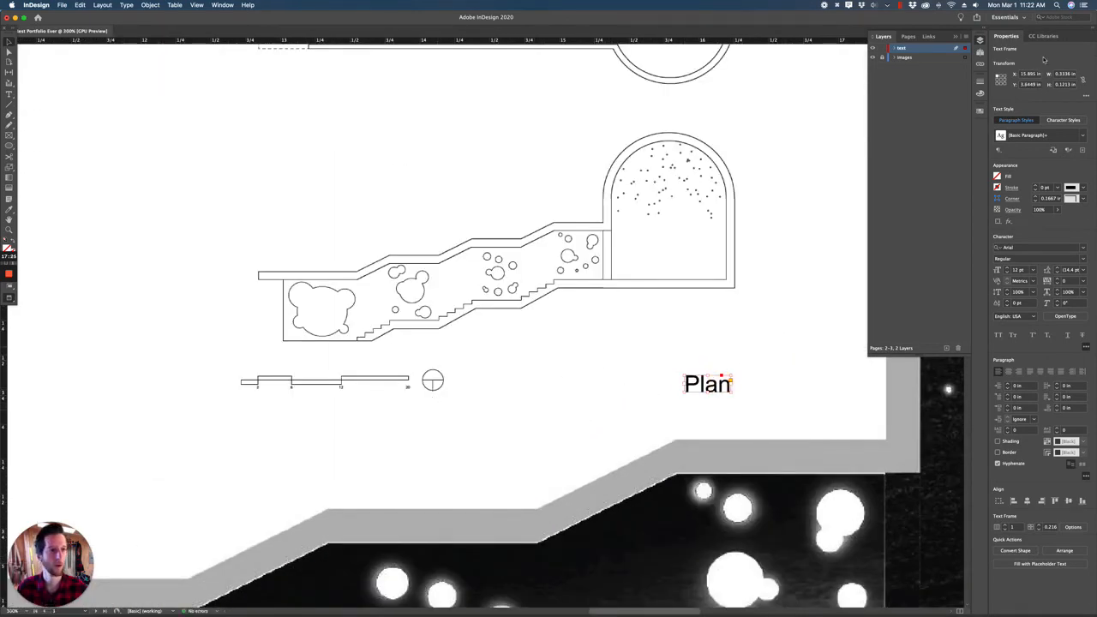
Shift the scale bar and north arrow under the arched end of the line section, with the Plan label beside it at about X 14.43 in
{"action": "left_click_drag", "start_coordinate": [432, 380], "coordinate": [452, 390]}
{"action": "left_click", "coordinate": [485, 466]}
{"action": "left_click", "coordinate": [720, 386]}
{"action": "left_click", "coordinate": [607, 383], "text": "shift"}
{"action": "left_click_drag", "start_coordinate": [649, 382], "coordinate": [701, 388]}
{"action": "left_click", "coordinate": [485, 465]}
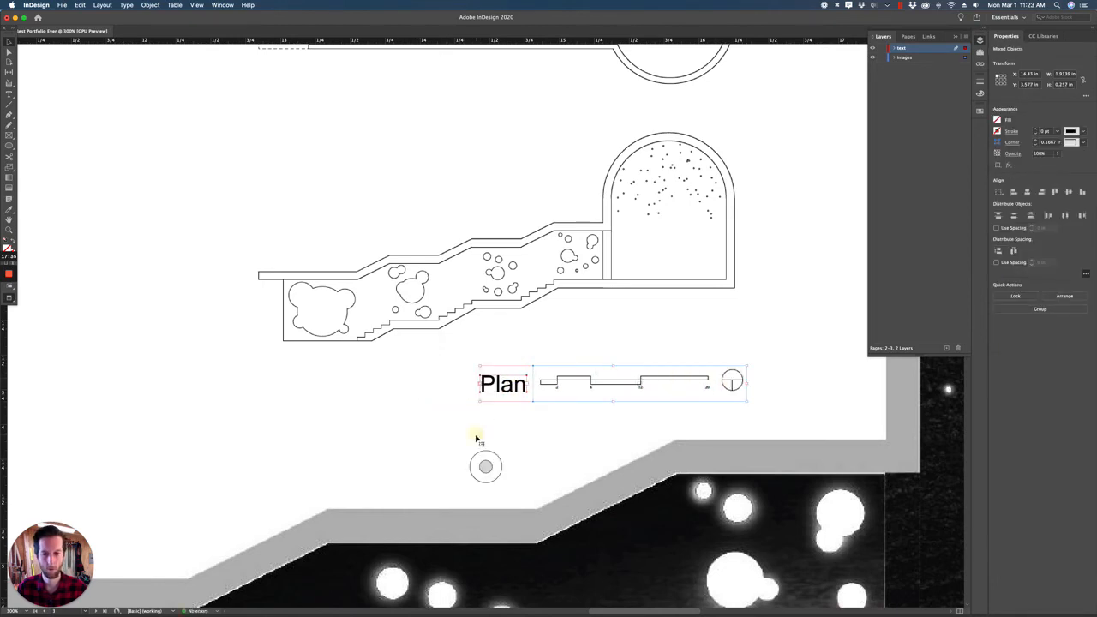
Duplicate the Plan label straight up into the gap between the plan and section line drawings, at X 14.43 in, about Y 1.64 in
{"action": "left_click", "coordinate": [507, 389]}
{"action": "scroll", "coordinate": [509, 390], "scroll_direction": "down", "scroll_amount": 1}
{"action": "scroll", "coordinate": [509, 392], "scroll_direction": "down", "scroll_amount": 3}
{"action": "scroll", "coordinate": [510, 391], "scroll_direction": "up", "scroll_amount": 8}
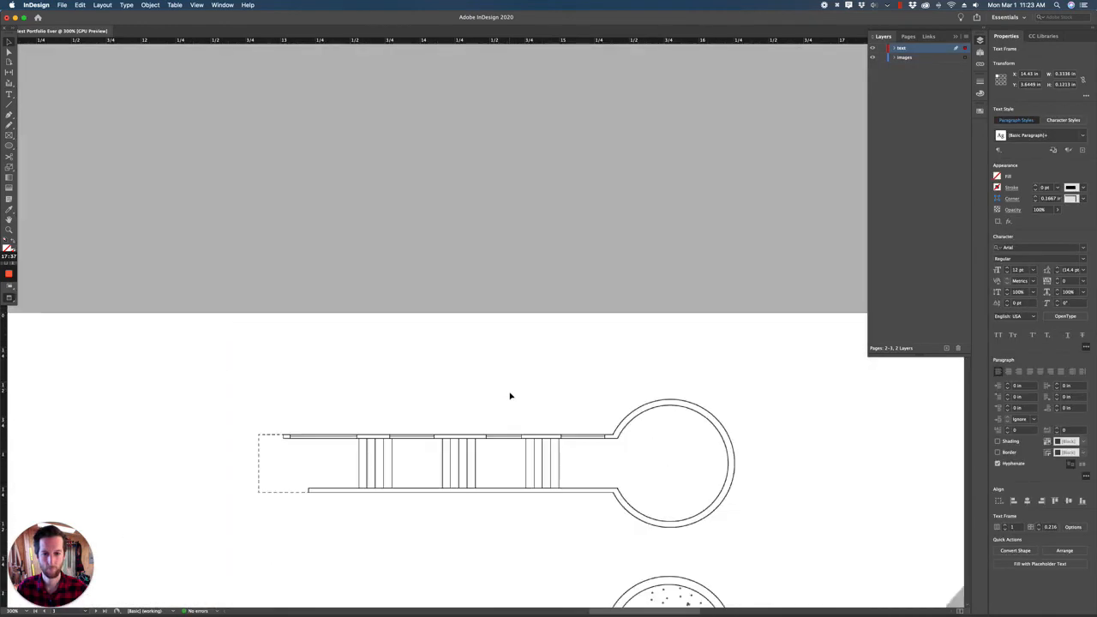
{"action": "scroll", "coordinate": [509, 394], "scroll_direction": "down", "scroll_amount": 2}
{"action": "scroll", "coordinate": [516, 428], "scroll_direction": "down", "scroll_amount": 1}
{"action": "scroll", "coordinate": [512, 477], "scroll_direction": "down", "scroll_amount": 1}
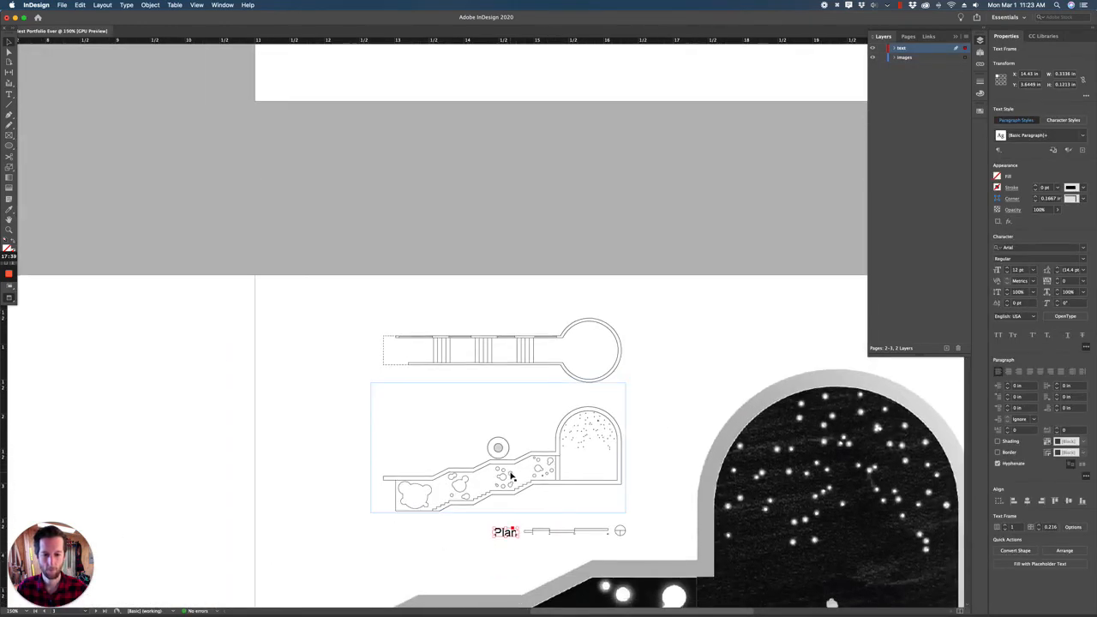
{"action": "scroll", "coordinate": [528, 556], "scroll_direction": "up", "scroll_amount": 1}
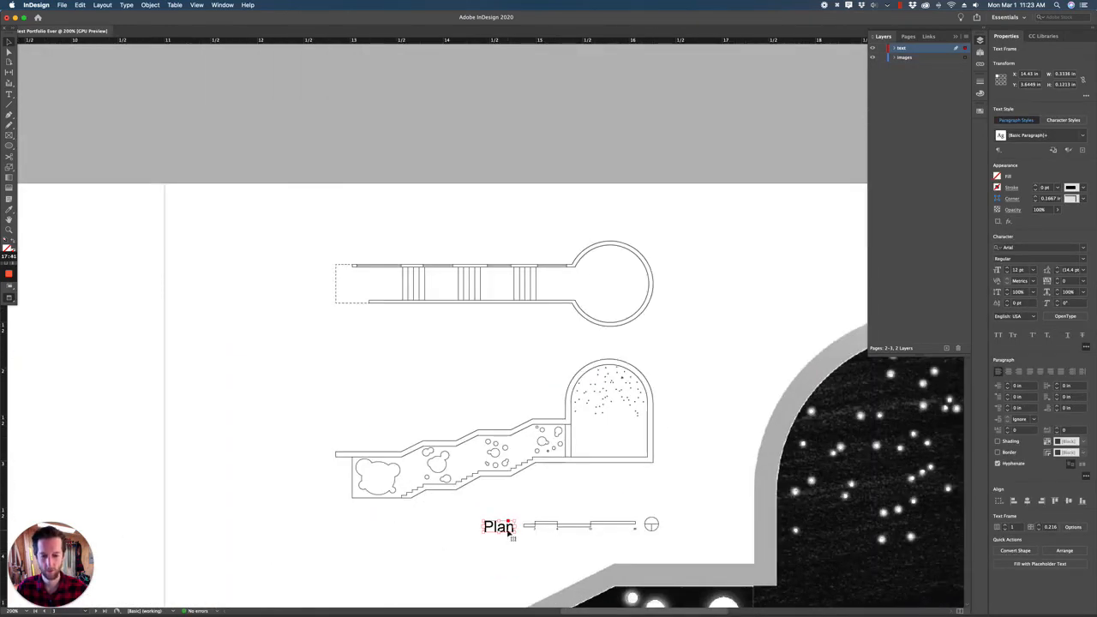
{"action": "left_click_drag", "start_coordinate": [514, 412], "coordinate": [509, 339]}
Replace the text of the label beside the scale bar with Section and fit its frame to one line, right edge aligned with Plan
{"action": "double_click", "coordinate": [509, 525]}
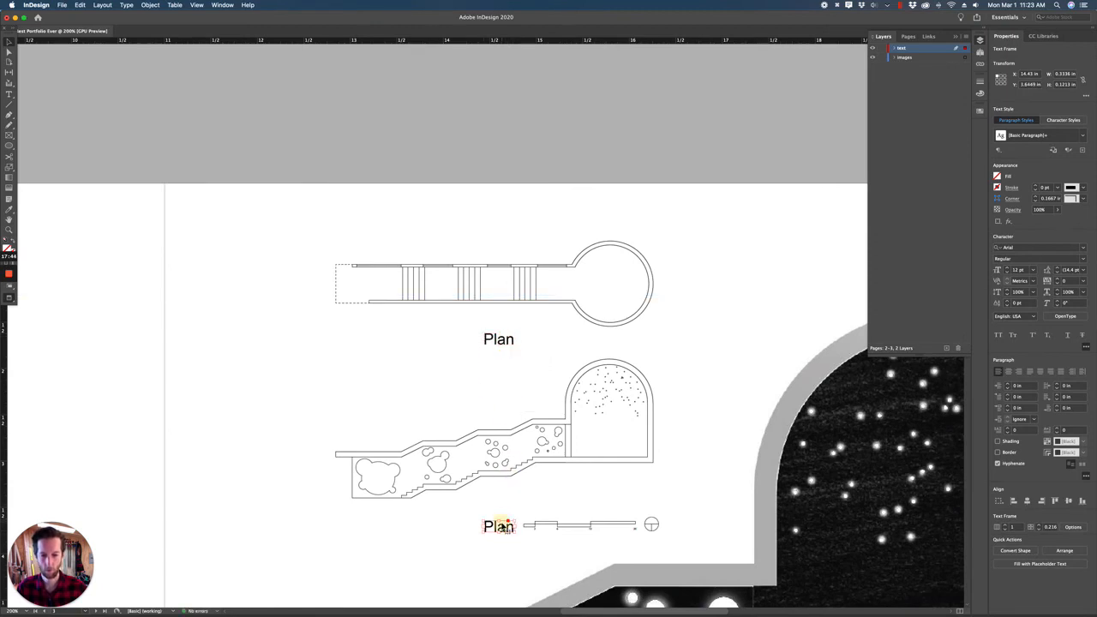
{"action": "double_click", "coordinate": [502, 525]}
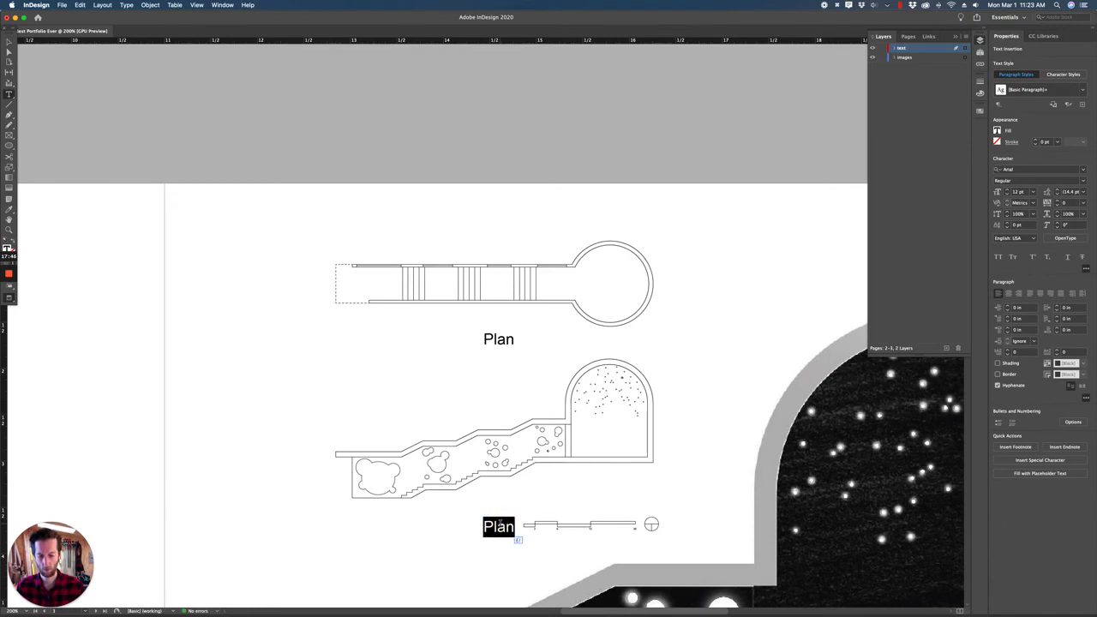
{"action": "type", "text": "Section"}
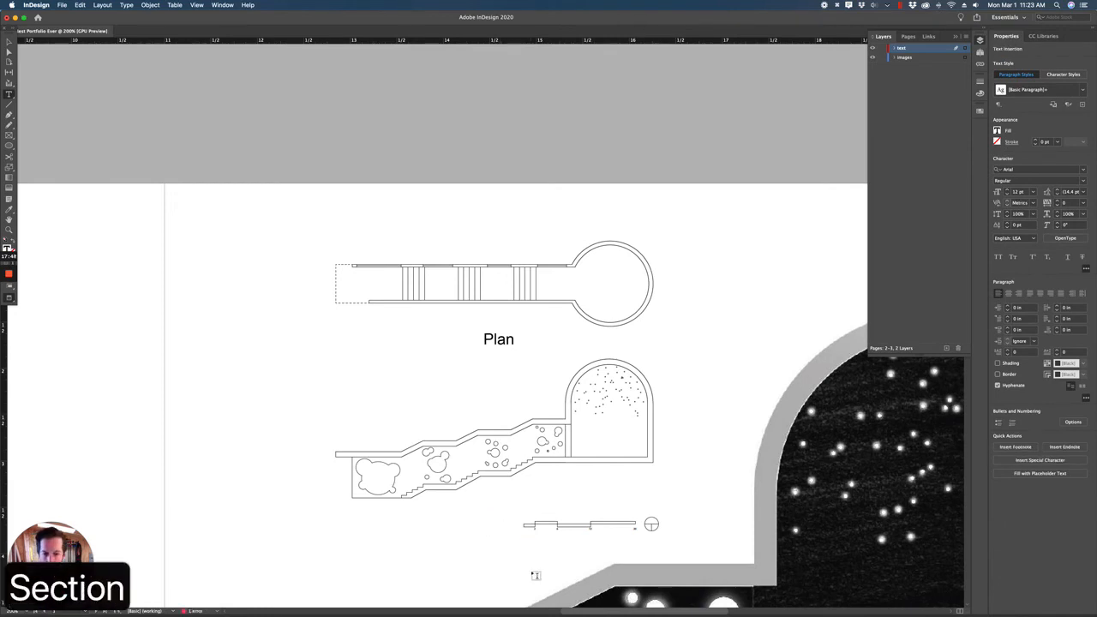
{"action": "key", "text": "Escape"}
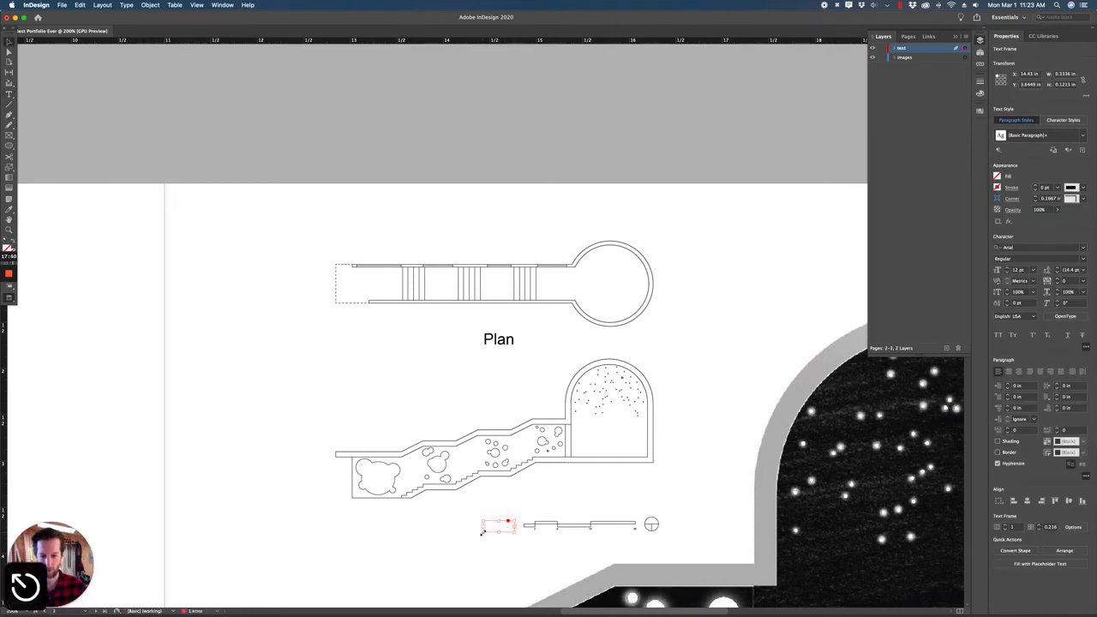
{"action": "double_click", "coordinate": [482, 533]}
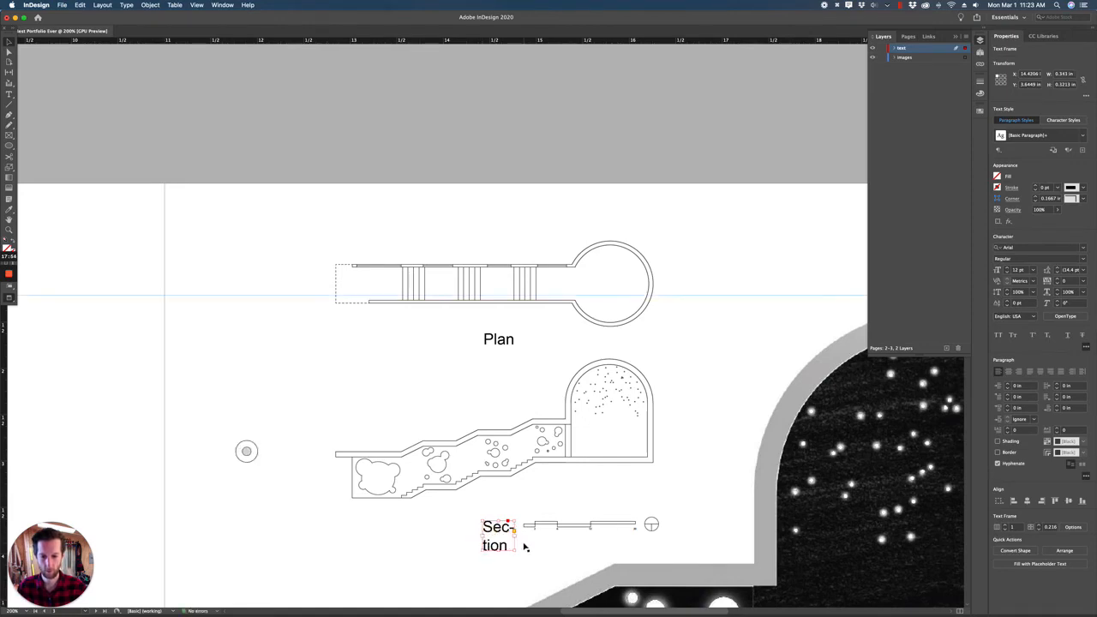
{"action": "scroll", "coordinate": [522, 543], "scroll_direction": "up", "scroll_amount": 2}
{"action": "left_click_drag", "start_coordinate": [510, 554], "coordinate": [480, 521]}
{"action": "double_click", "coordinate": [568, 540]}
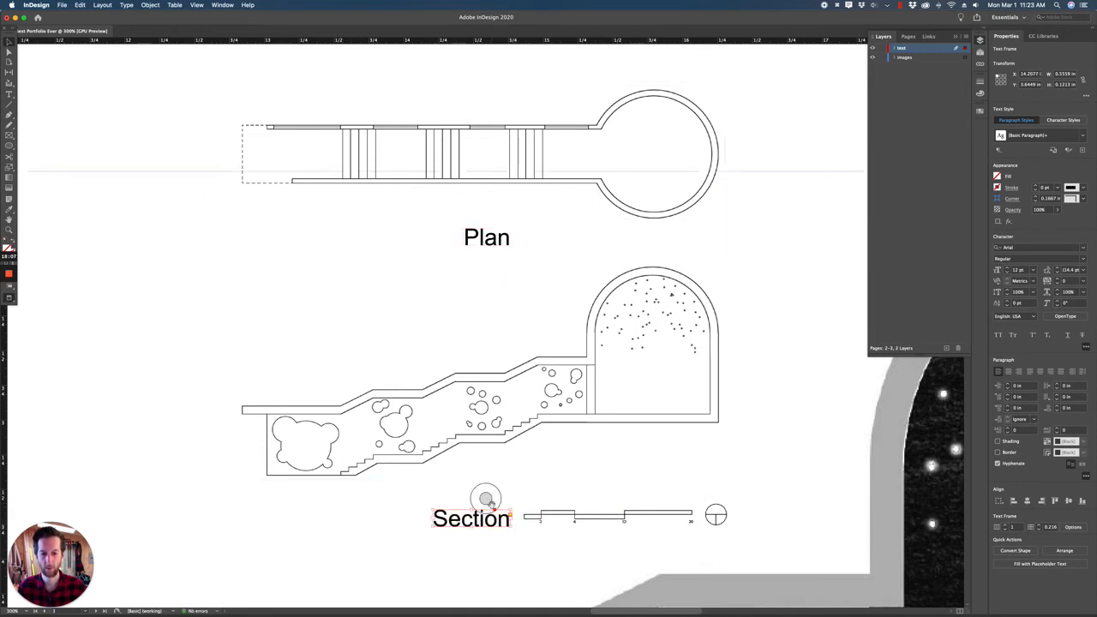
Try the Section label slightly higher, keeping its right edge aligned with the Plan label, and return it beside the scale bar
{"action": "left_click_drag", "start_coordinate": [497, 522], "coordinate": [495, 519]}
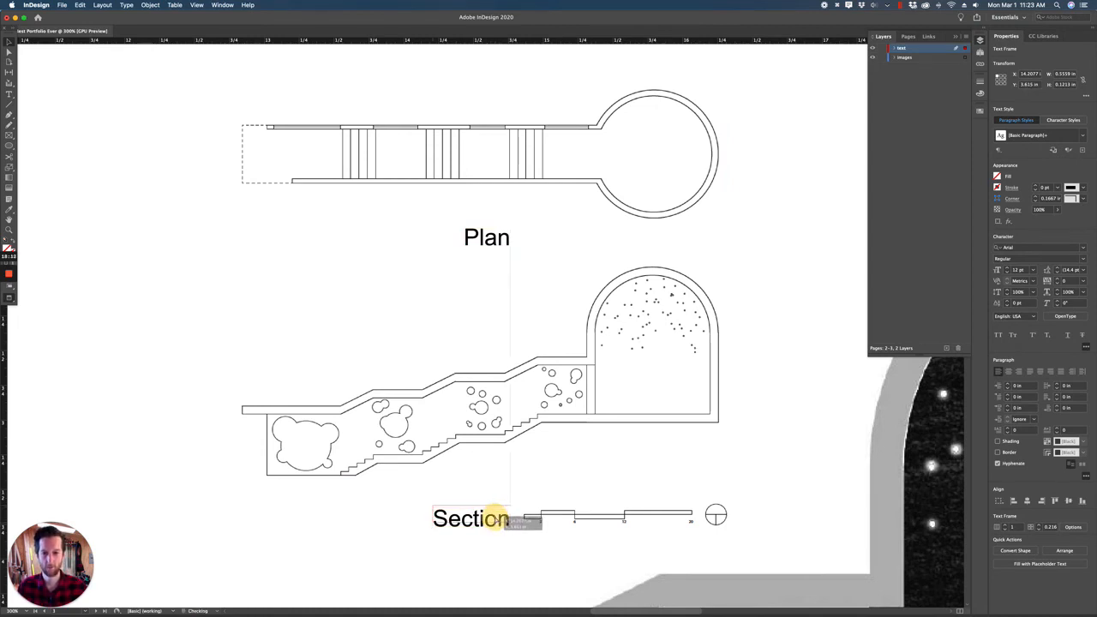
{"action": "left_click_drag", "start_coordinate": [495, 520], "coordinate": [496, 491]}
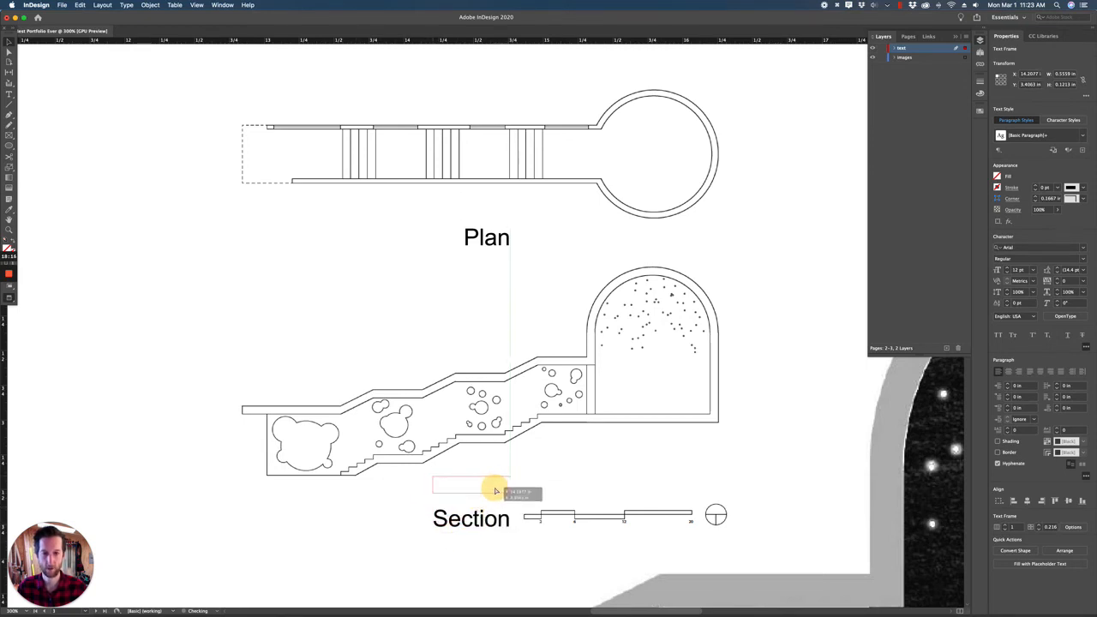
{"action": "left_click_drag", "start_coordinate": [495, 491], "coordinate": [498, 518]}
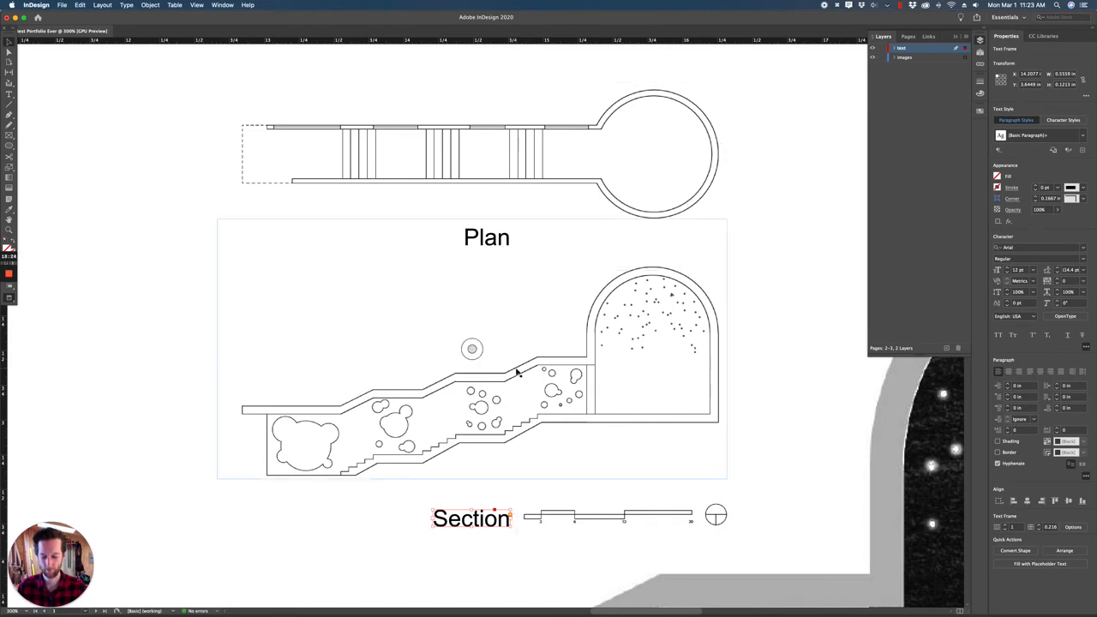
Change the document's page size to Tabloid in portrait orientation, 11 in wide by 17 in high
{"action": "scroll", "coordinate": [525, 396], "scroll_direction": "down", "scroll_amount": 5}
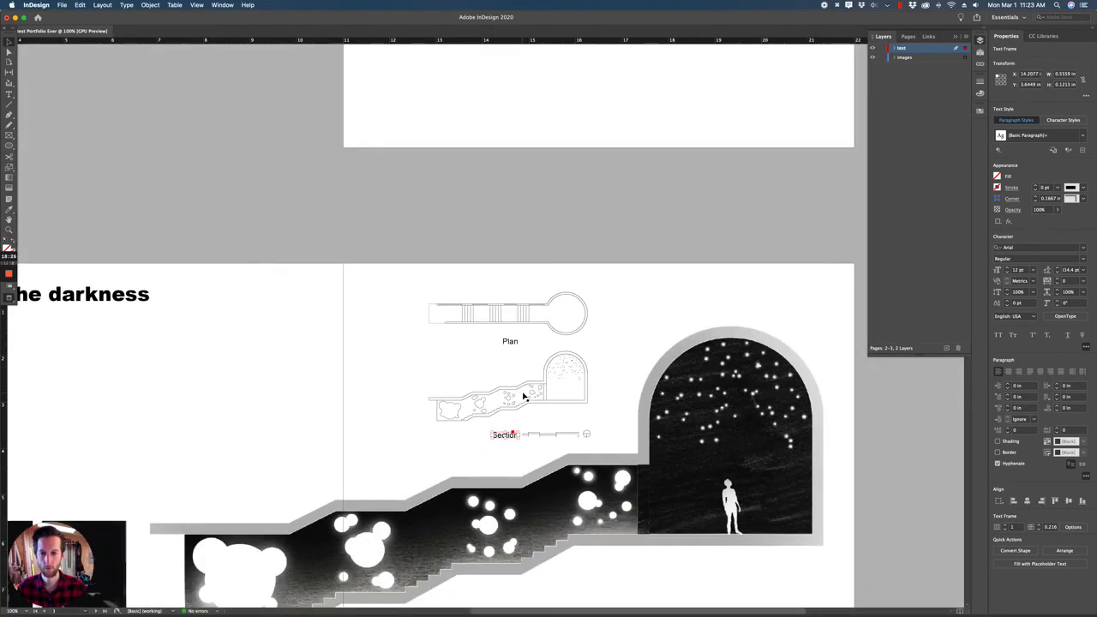
{"action": "scroll", "coordinate": [524, 396], "scroll_direction": "down", "scroll_amount": 2}
{"action": "scroll", "coordinate": [524, 396], "scroll_direction": "down", "scroll_amount": 2}
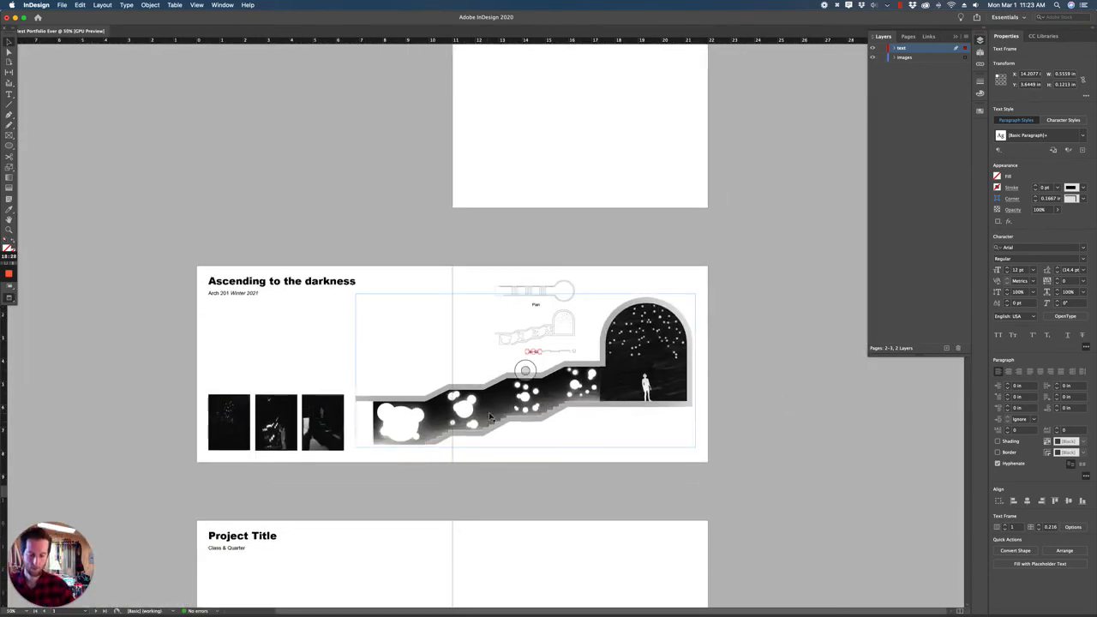
{"action": "left_click", "coordinate": [715, 443]}
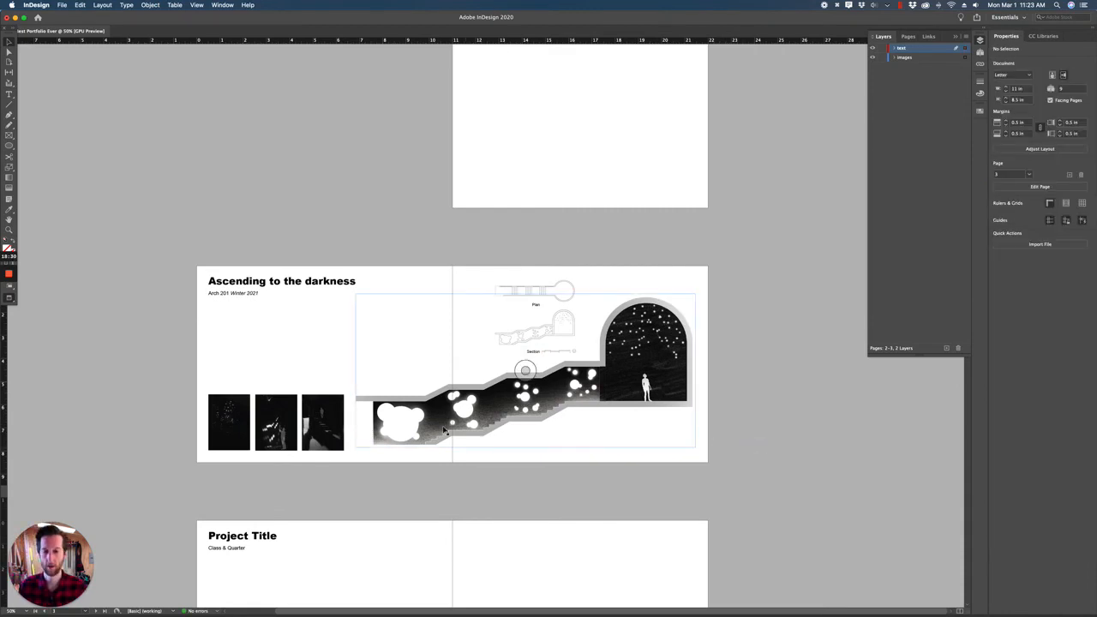
{"action": "scroll", "coordinate": [400, 417], "scroll_direction": "up", "scroll_amount": 2}
{"action": "scroll", "coordinate": [426, 421], "scroll_direction": "down", "scroll_amount": 2}
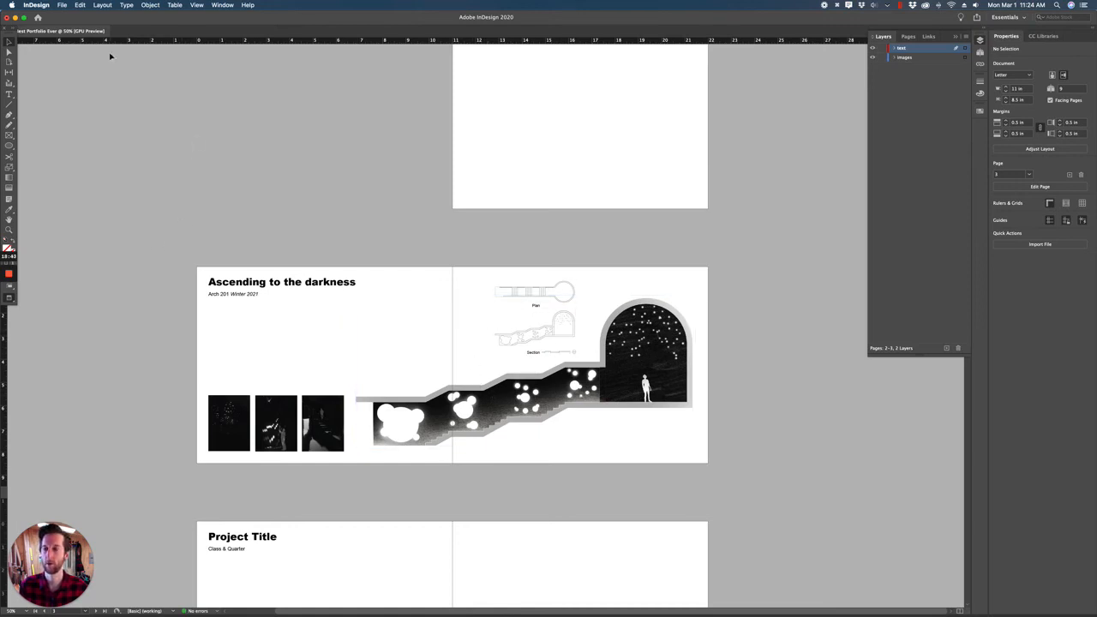
{"action": "left_click", "coordinate": [63, 5]}
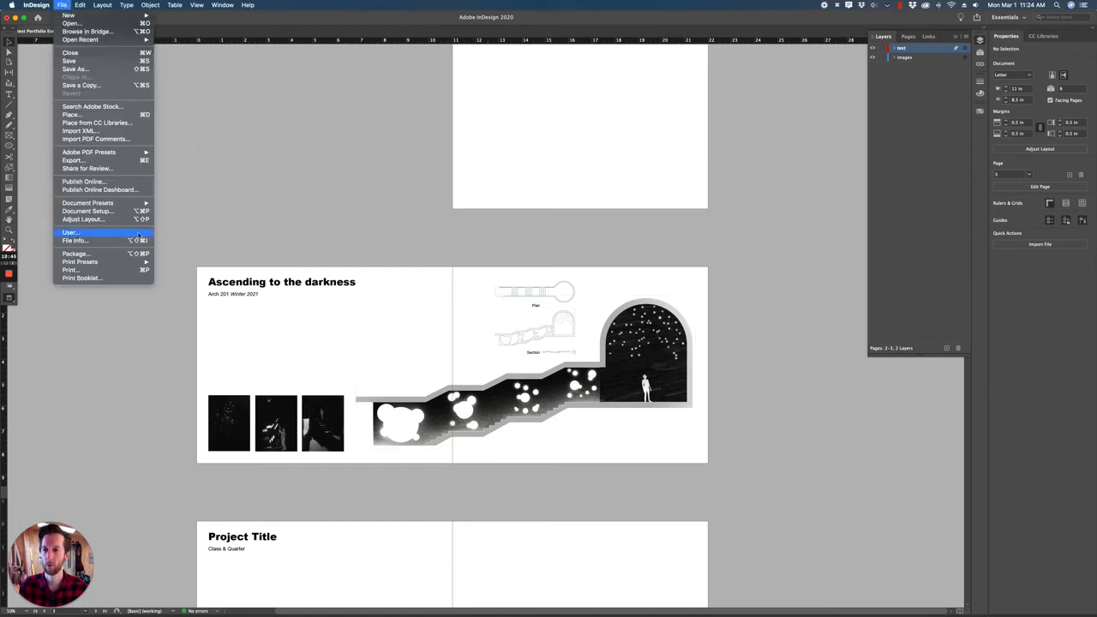
{"action": "left_click", "coordinate": [85, 211]}
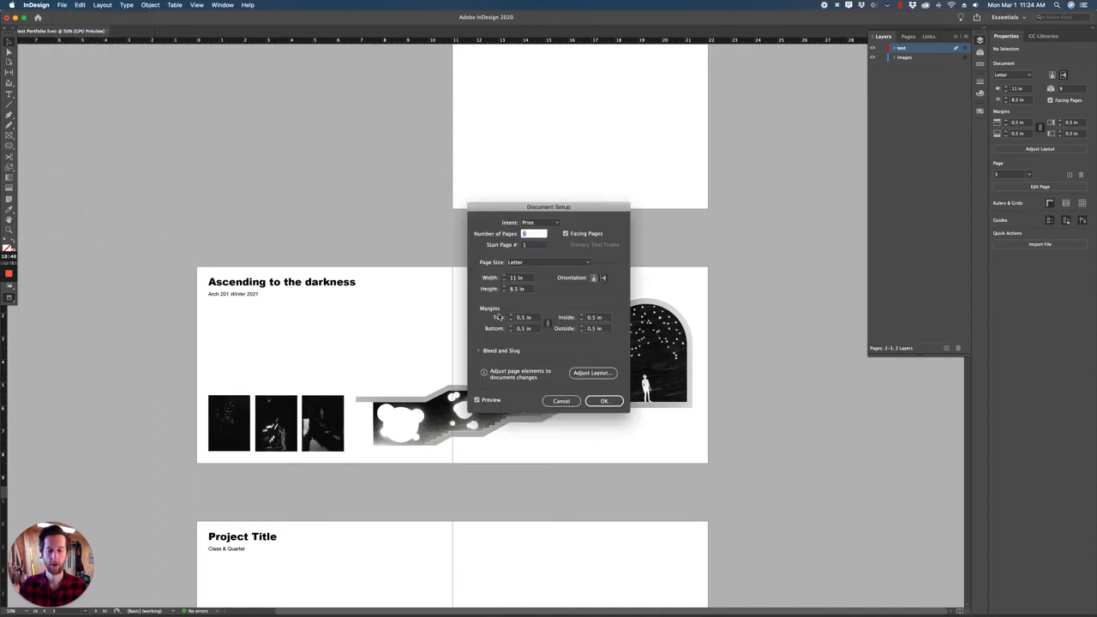
{"action": "mouse_move", "coordinate": [521, 206]}
{"action": "left_mouse_down"}
{"action": "mouse_move", "coordinate": [360, 115]}
{"action": "mouse_move", "coordinate": [313, 110]}
{"action": "left_mouse_up"}
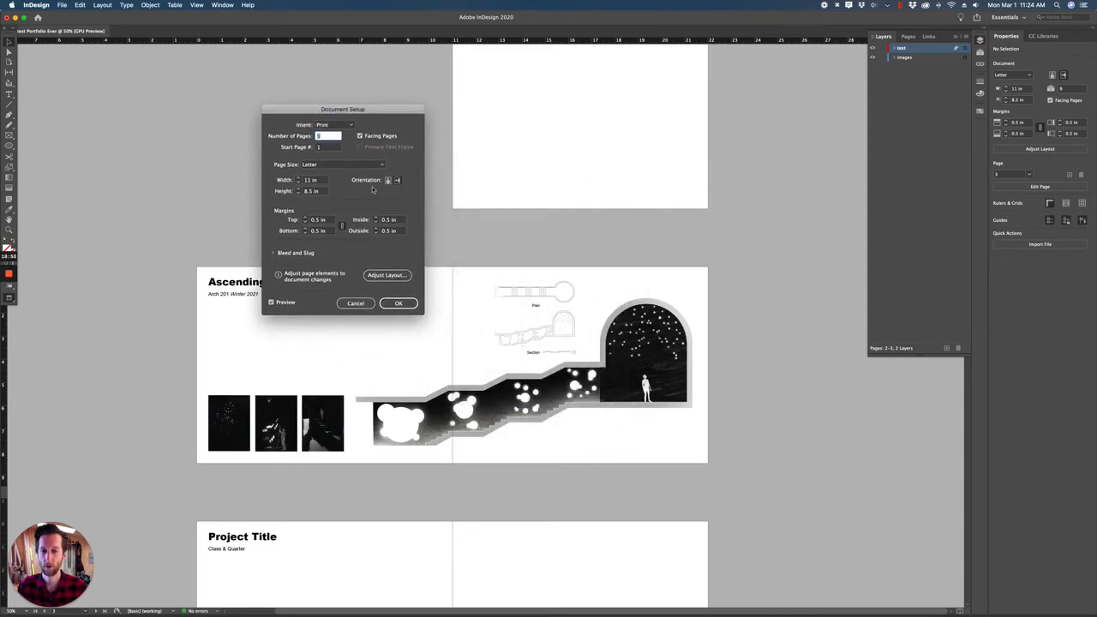
{"action": "left_click", "coordinate": [343, 164]}
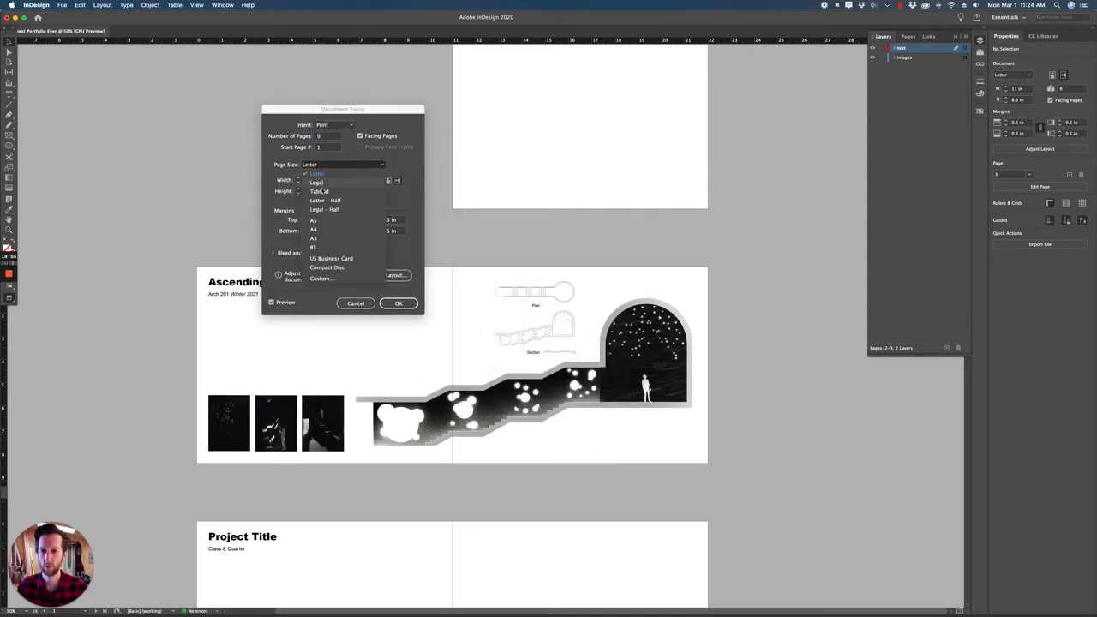
{"action": "left_click", "coordinate": [318, 190]}
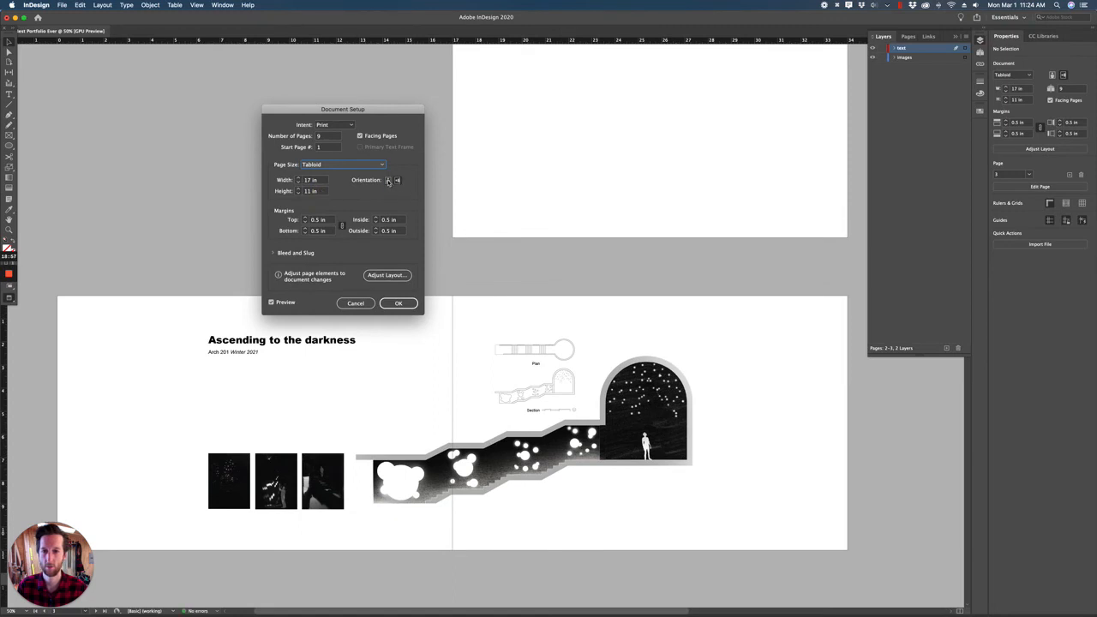
{"action": "left_click", "coordinate": [388, 181]}
{"action": "left_click", "coordinate": [405, 306]}
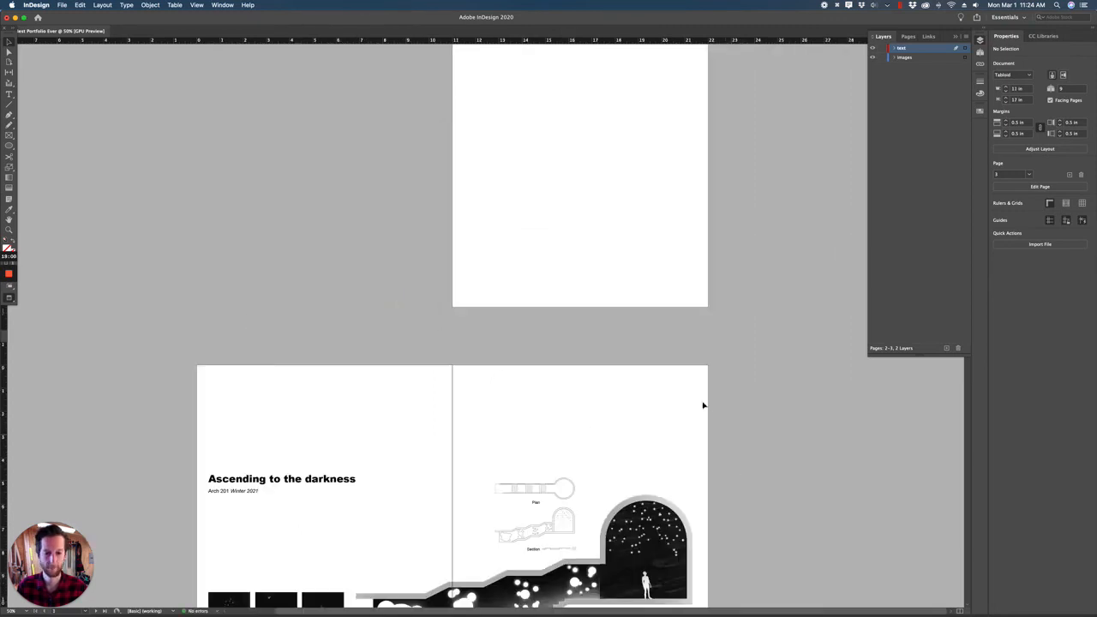
Move the rendered section and the three dark photos together straight down toward the bottom of the resized spread
{"action": "scroll", "coordinate": [703, 405], "scroll_direction": "down", "scroll_amount": 5}
{"action": "left_click", "coordinate": [600, 390]}
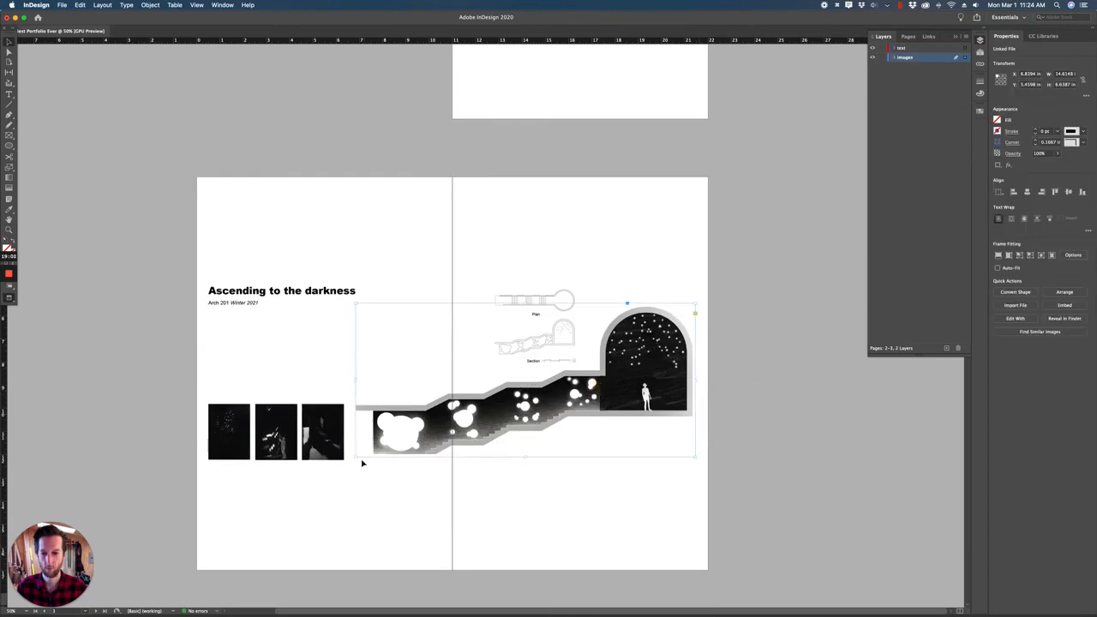
{"action": "left_click", "coordinate": [211, 392], "text": "shift"}
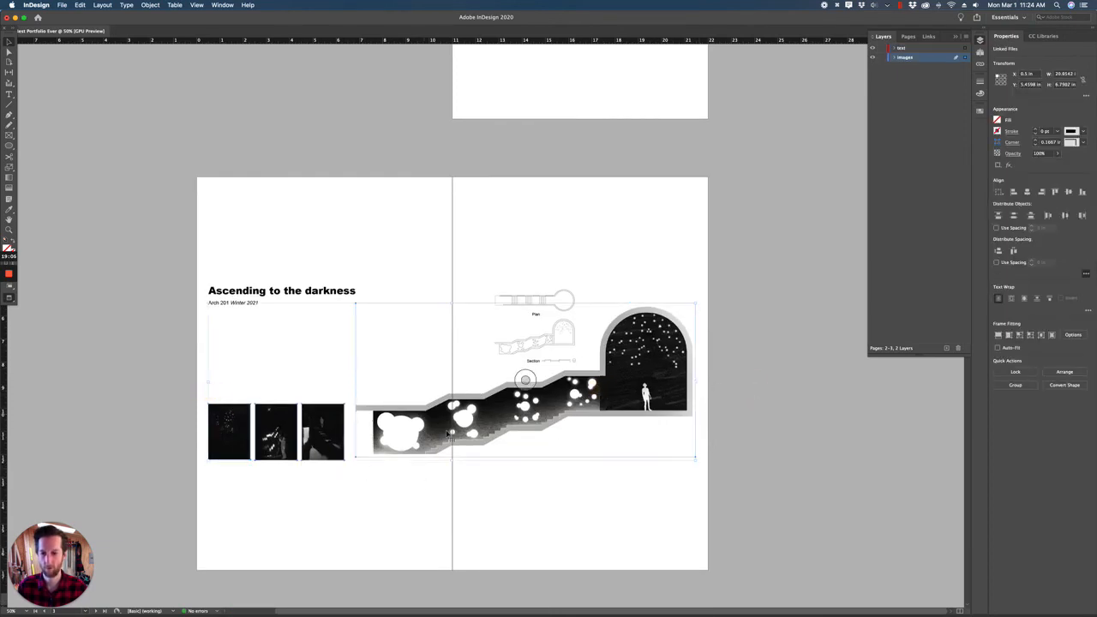
{"action": "left_click_drag", "start_coordinate": [628, 346], "coordinate": [623, 426]}
{"action": "left_click", "coordinate": [350, 321]}
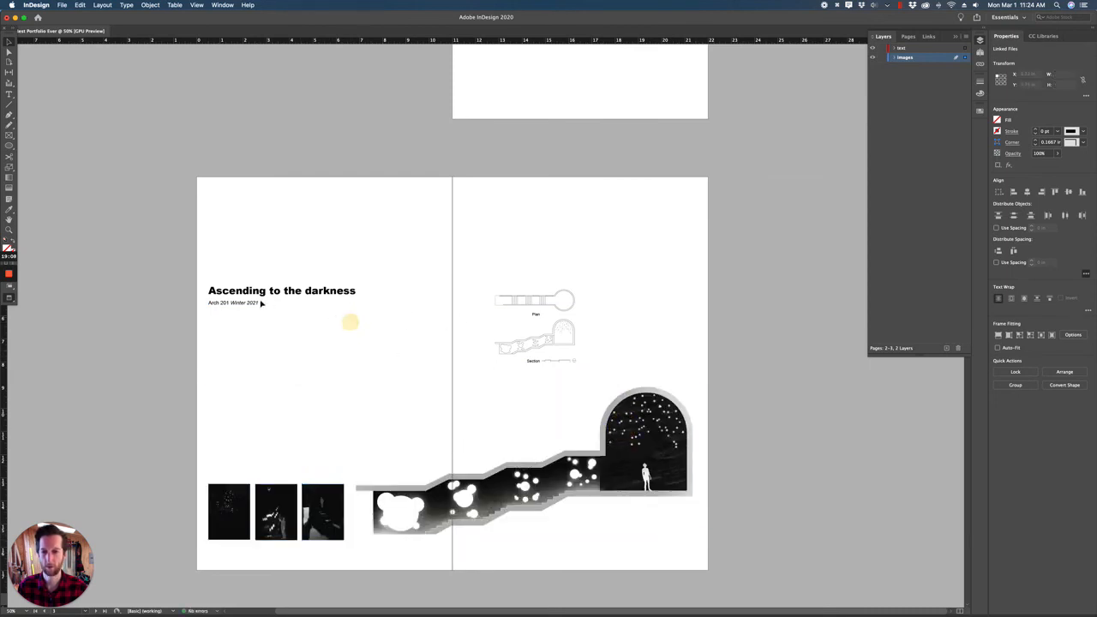
On the A-Master spread, move the Project Title and Class & Quarter frames together up to X 0.5 in, Y 0.7 in
{"action": "left_click", "coordinate": [235, 304]}
{"action": "scroll", "coordinate": [333, 328], "scroll_direction": "up", "scroll_amount": 15}
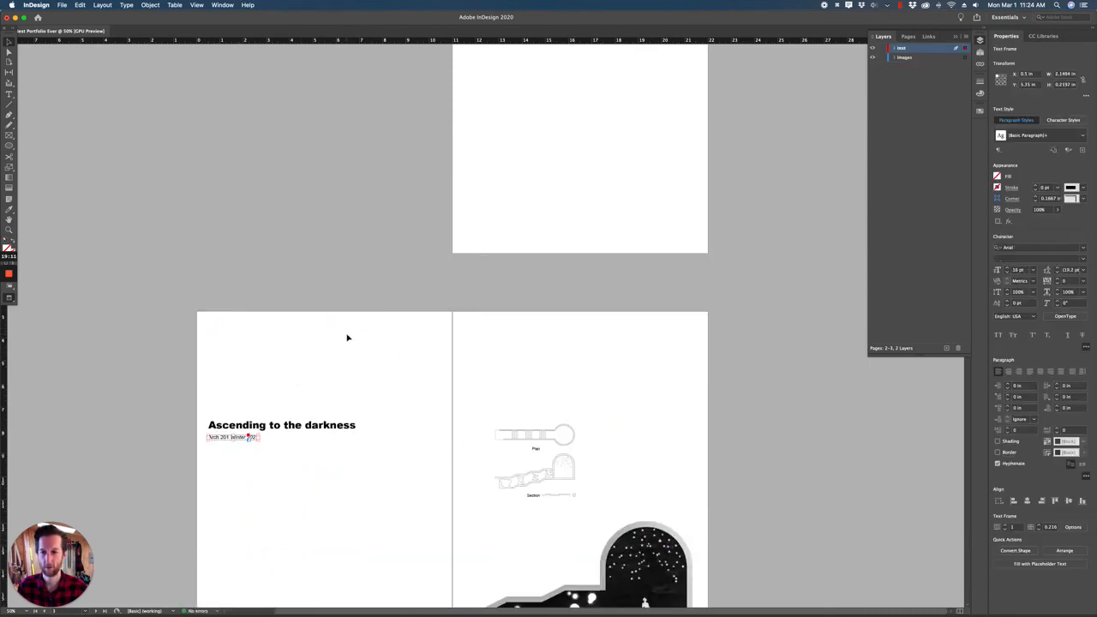
{"action": "scroll", "coordinate": [445, 332], "scroll_direction": "down", "scroll_amount": 10}
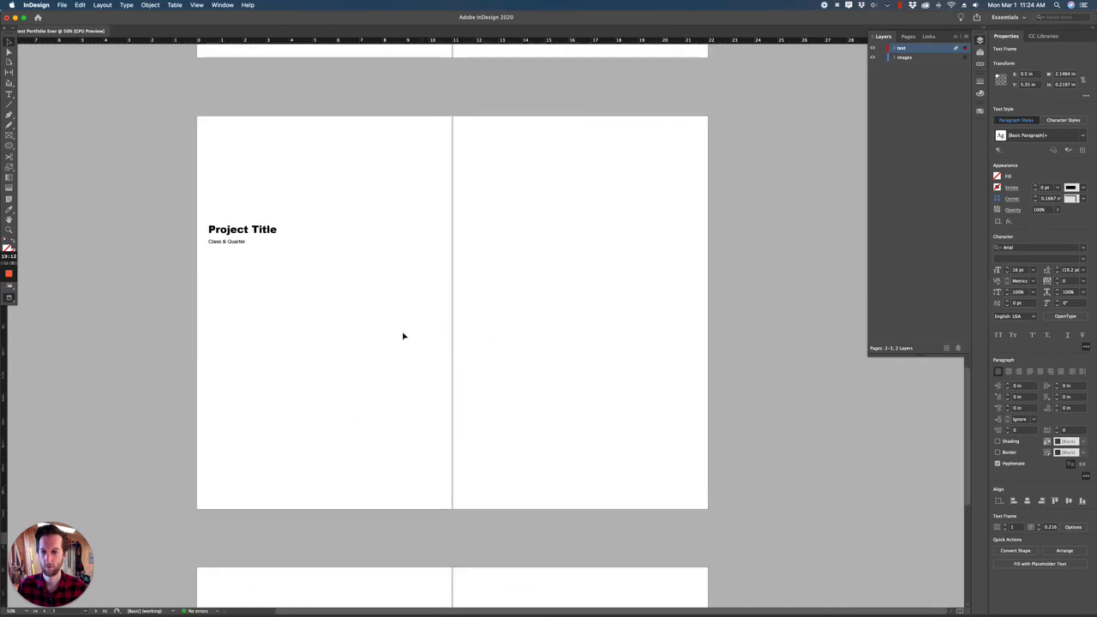
{"action": "scroll", "coordinate": [321, 334], "scroll_direction": "up", "scroll_amount": 2}
{"action": "scroll", "coordinate": [320, 346], "scroll_direction": "up", "scroll_amount": 10}
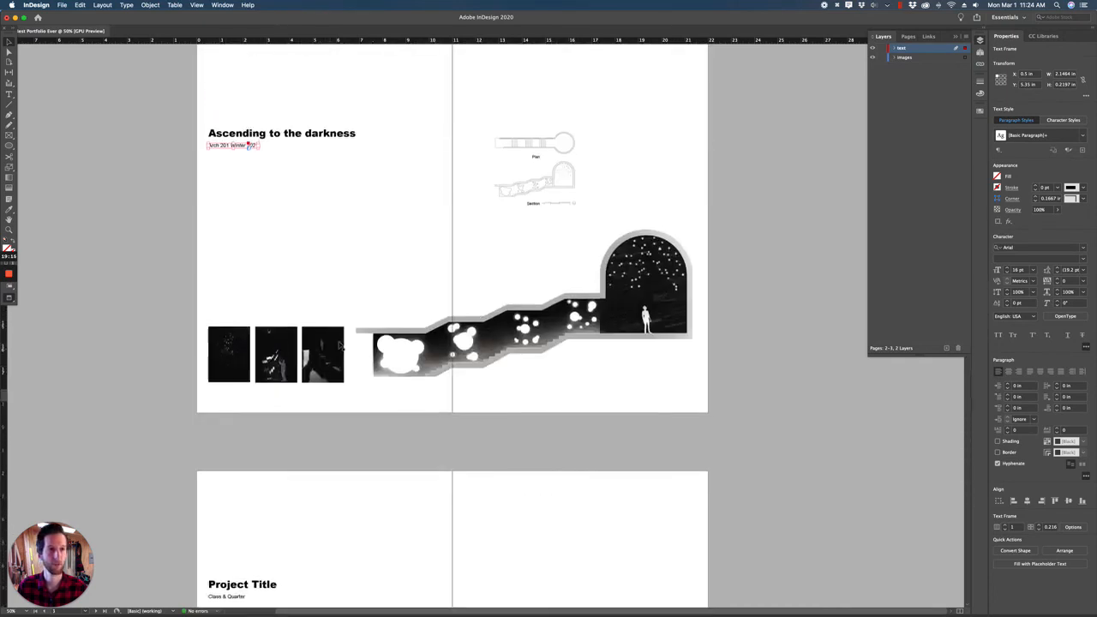
{"action": "left_click", "coordinate": [907, 37]}
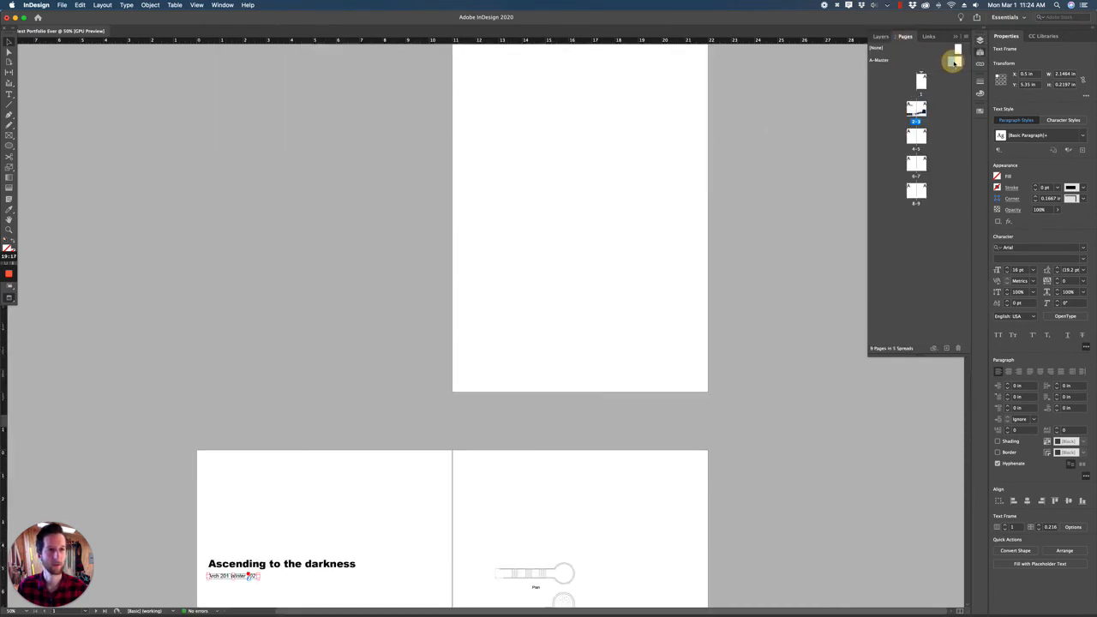
{"action": "double_click", "coordinate": [953, 60]}
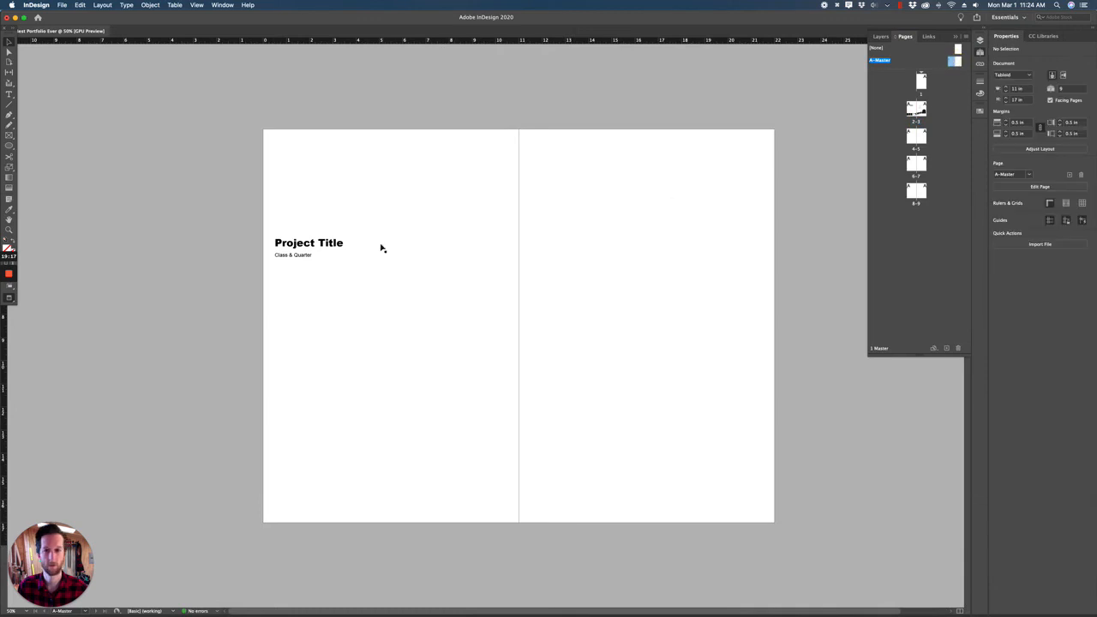
{"action": "left_click", "coordinate": [300, 257]}
{"action": "left_click_drag", "start_coordinate": [310, 245], "coordinate": [310, 152]}
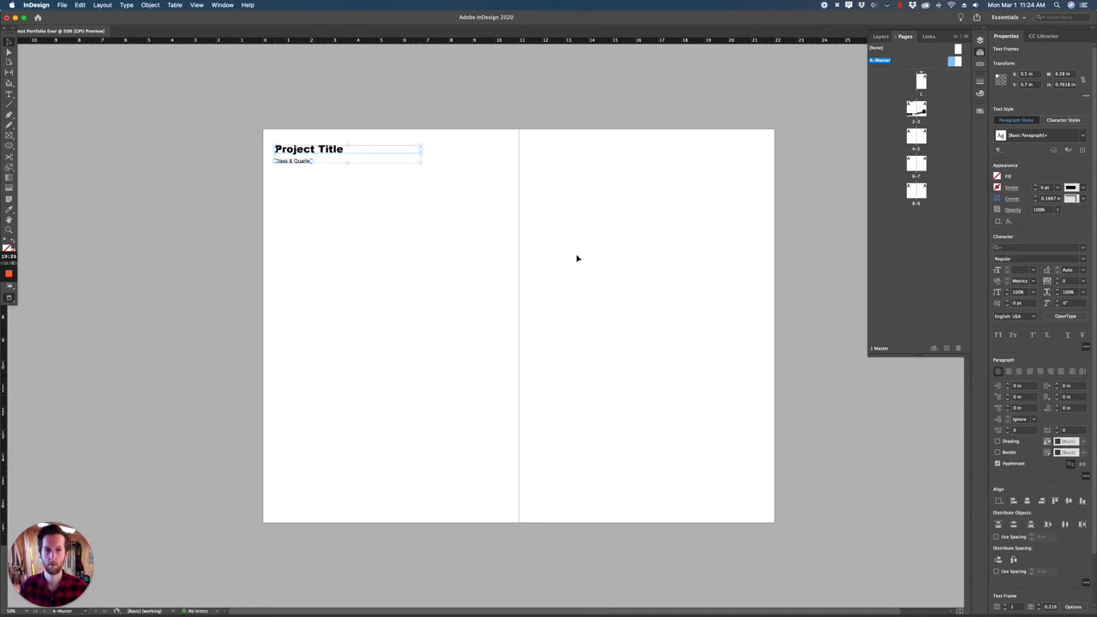
Open the pages 2-3 spread and examine how its title, drawings and photos sit on the resized pages
{"action": "left_click", "coordinate": [797, 215]}
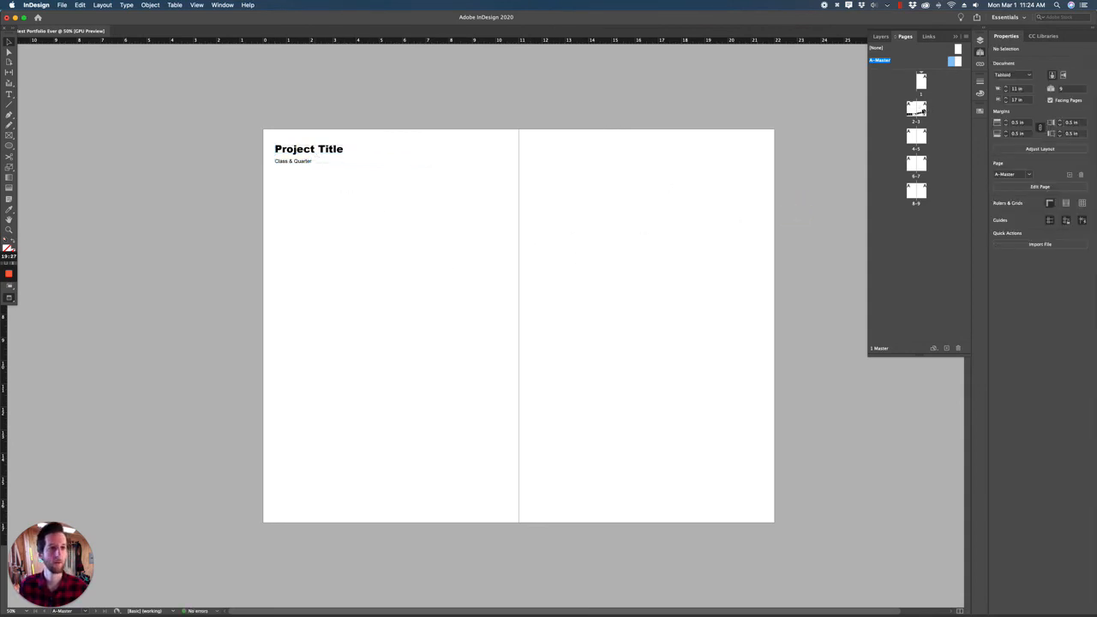
{"action": "double_click", "coordinate": [917, 109]}
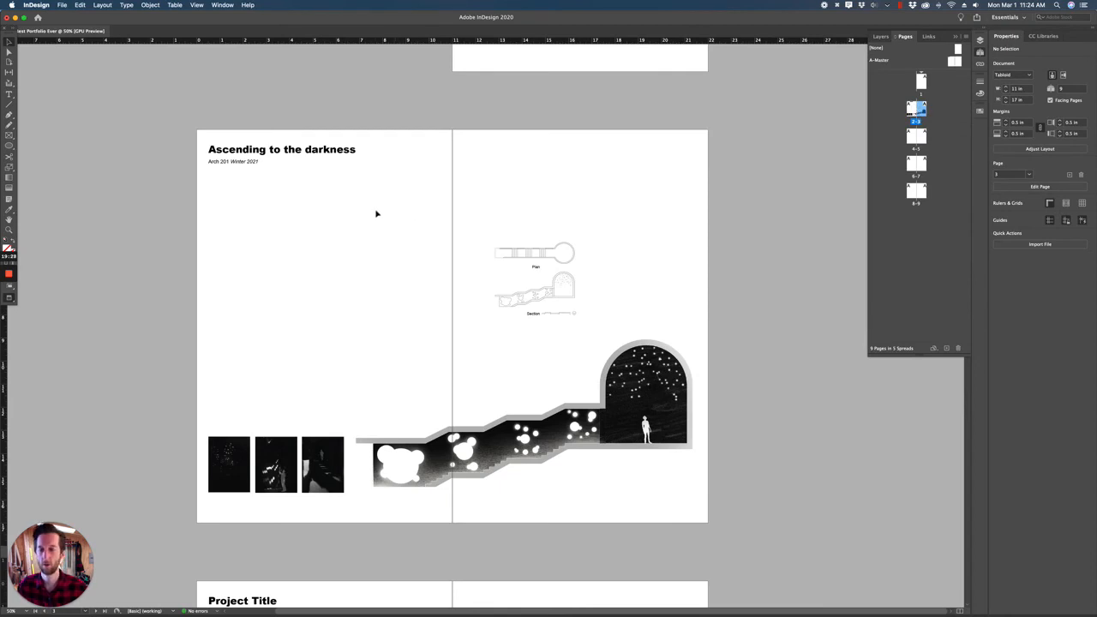
{"action": "scroll", "coordinate": [333, 235], "scroll_direction": "down", "scroll_amount": 6}
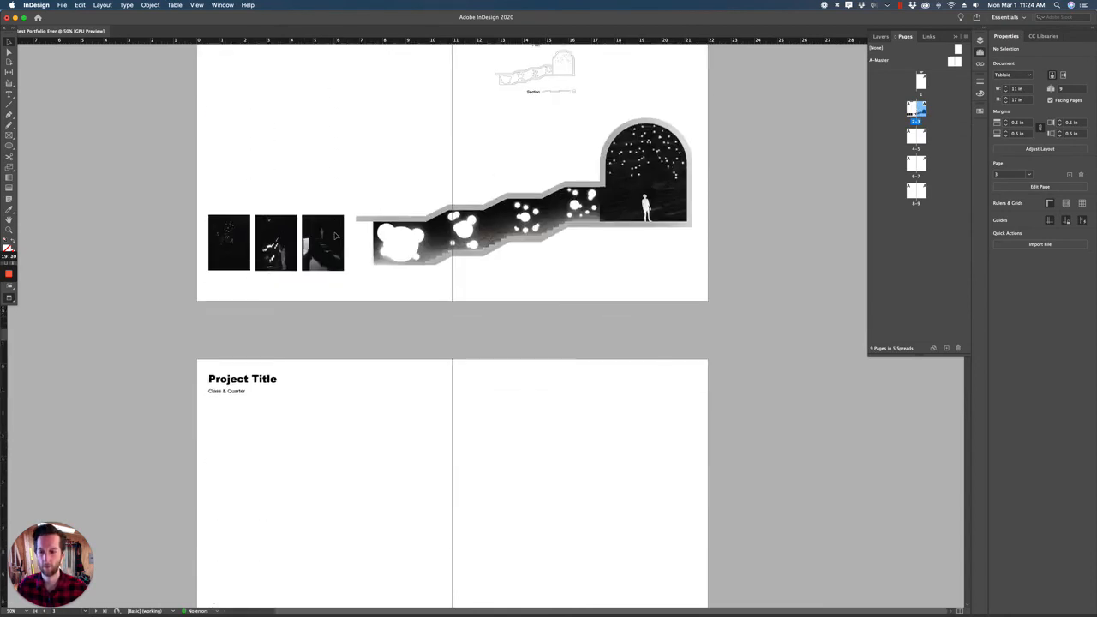
{"action": "scroll", "coordinate": [309, 326], "scroll_direction": "up", "scroll_amount": 8}
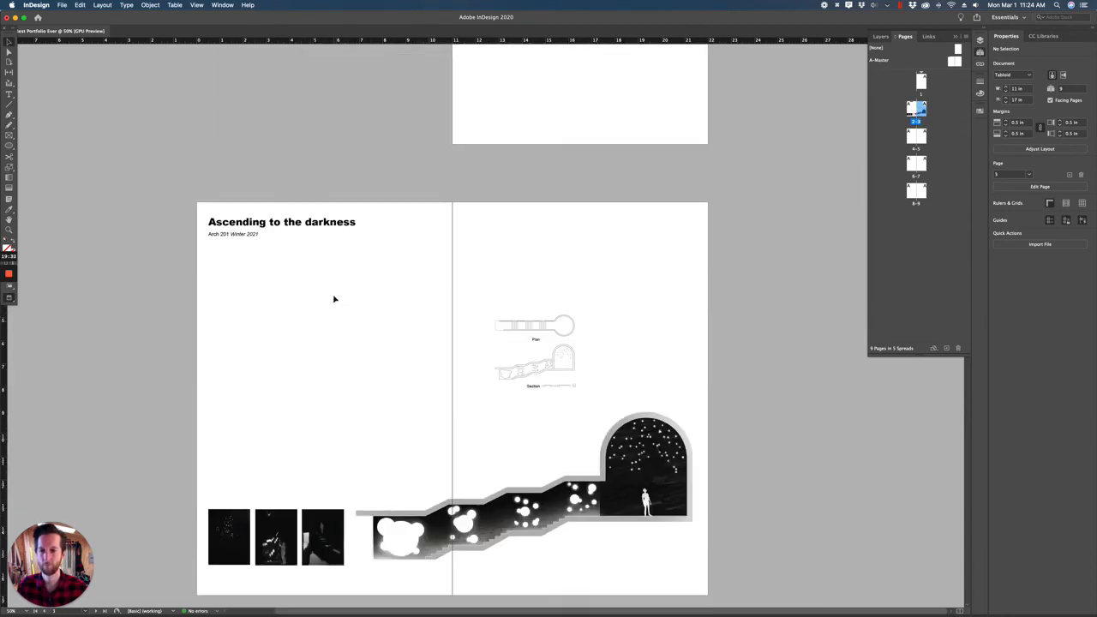
Try moving both A-Master title frames to X 4.4 in, Y 8.25 in, check pages 4-5, and undo the move
{"action": "double_click", "coordinate": [954, 62]}
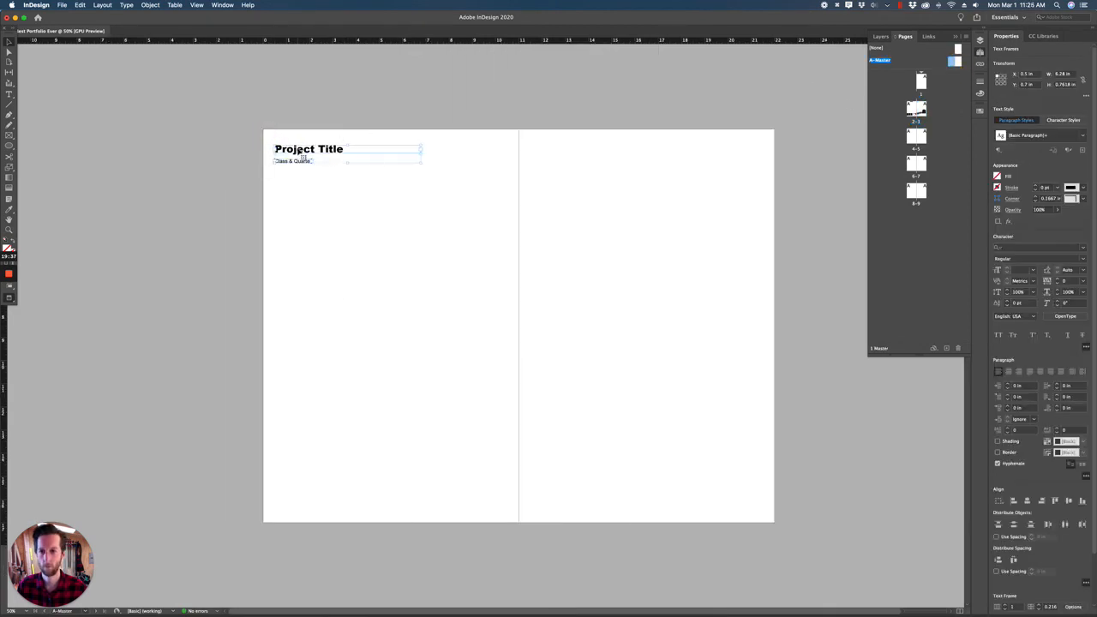
{"action": "left_click_drag", "start_coordinate": [293, 148], "coordinate": [383, 323]}
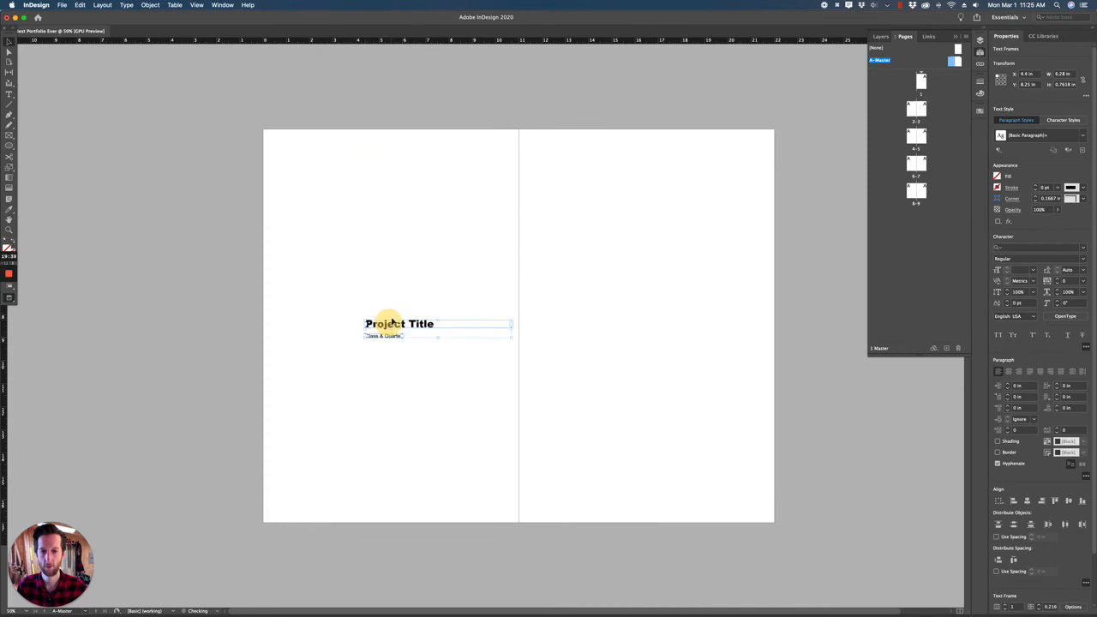
{"action": "double_click", "coordinate": [920, 136]}
{"action": "scroll", "coordinate": [355, 321], "scroll_direction": "down", "scroll_amount": 2}
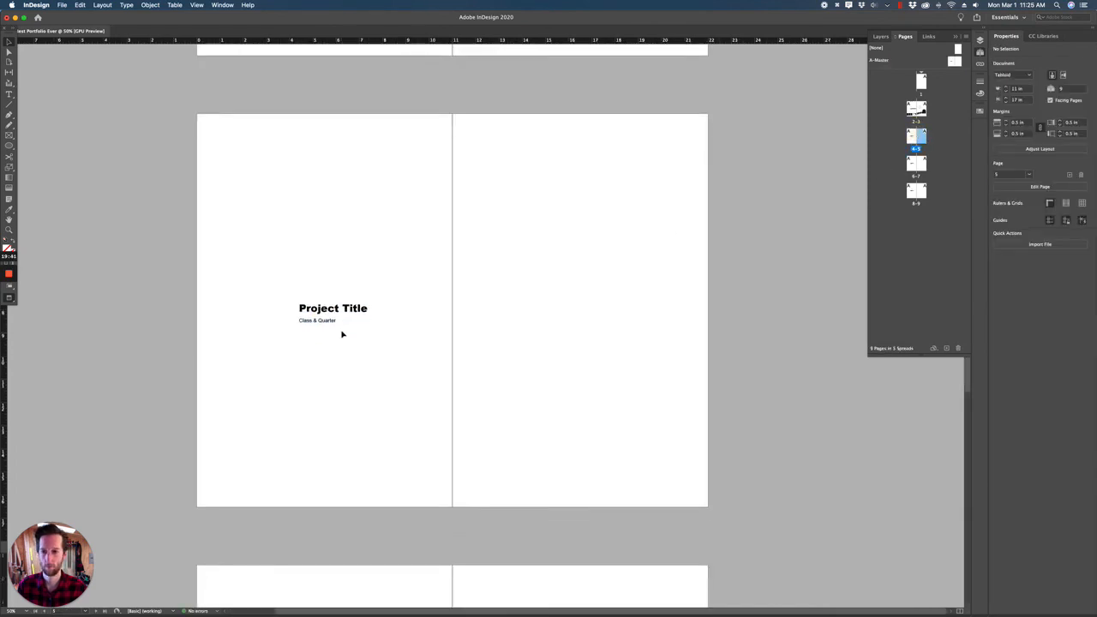
{"action": "key", "text": "super+z"}
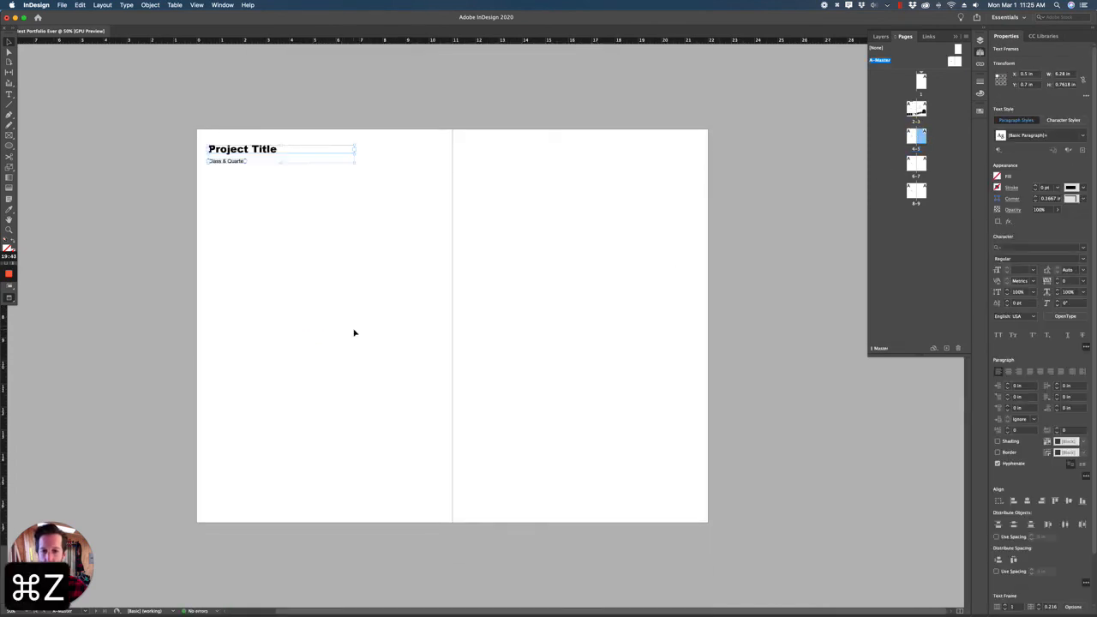
Examine the pages 2-3 spread with the left-hand tools and page thumbnails hidden, and go up to the blank first page
{"action": "double_click", "coordinate": [916, 108]}
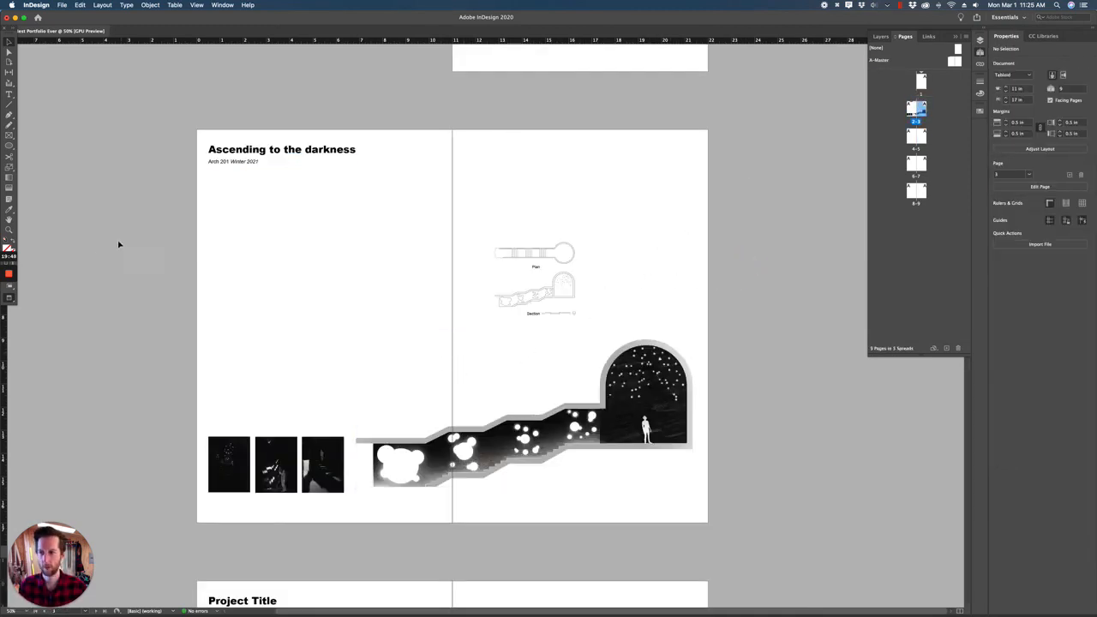
{"action": "key", "text": "Tab"}
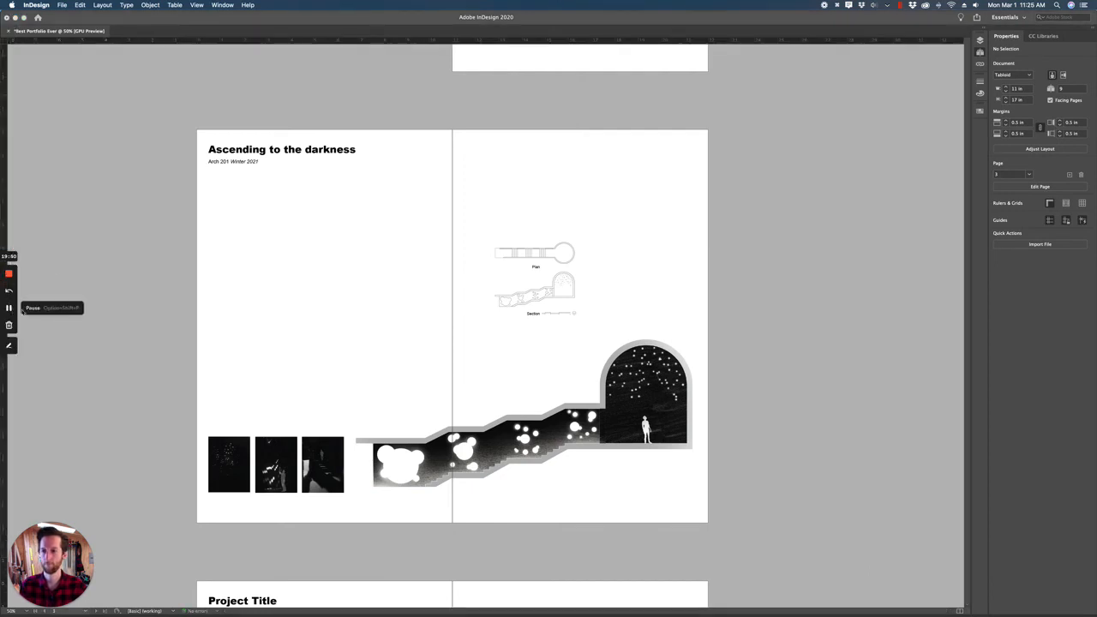
{"action": "scroll", "coordinate": [556, 387], "scroll_direction": "up", "scroll_amount": 10}
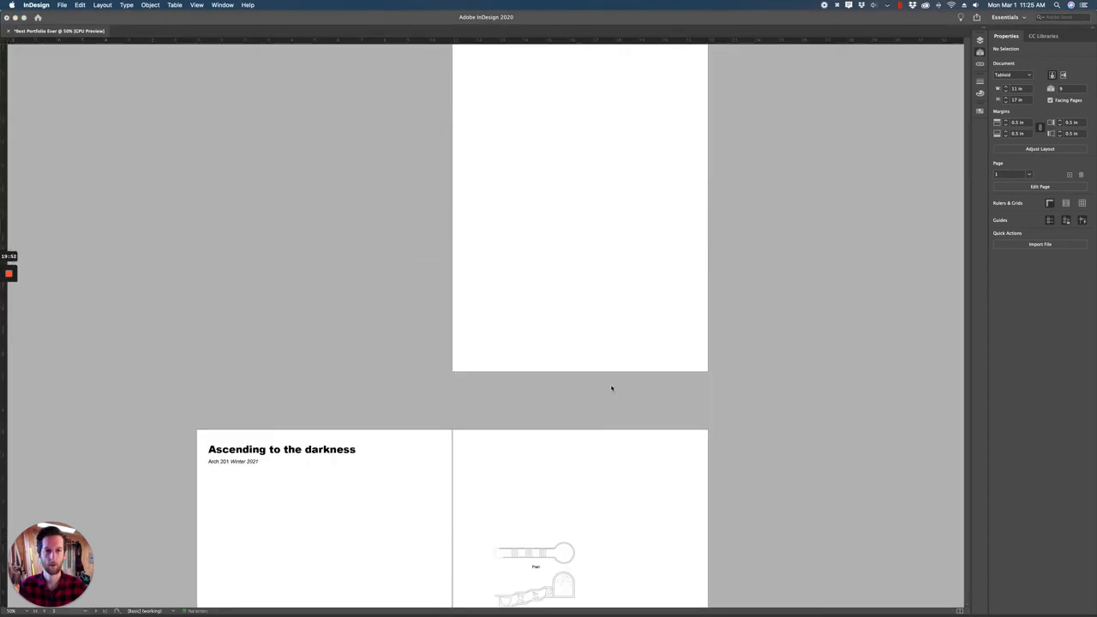
{"action": "scroll", "coordinate": [617, 389], "scroll_direction": "up", "scroll_amount": 1}
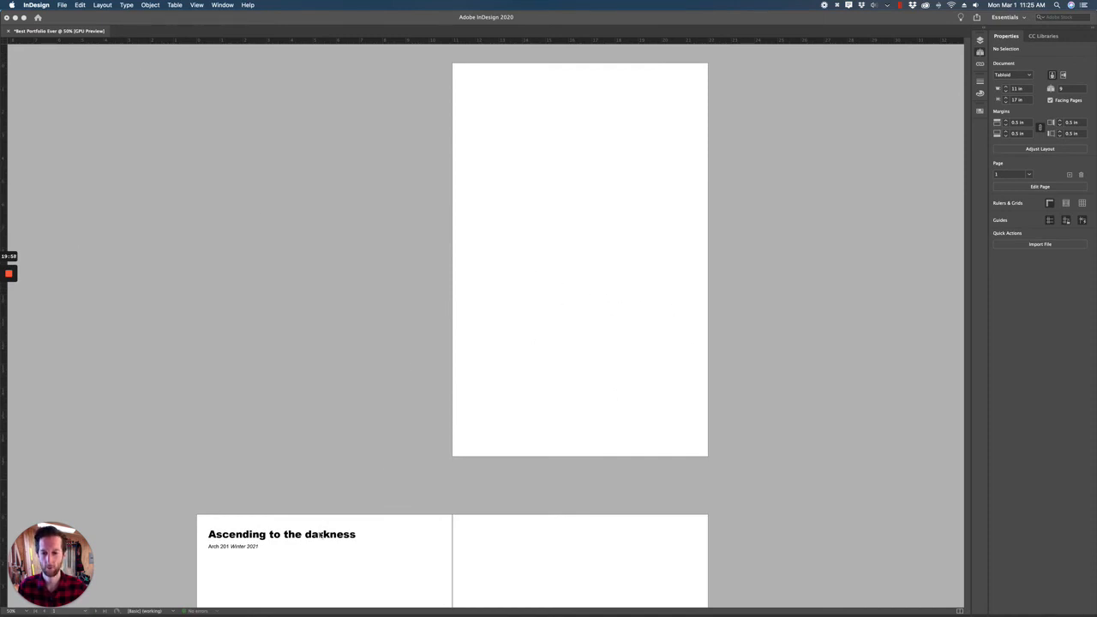
{"action": "key", "text": "Tab"}
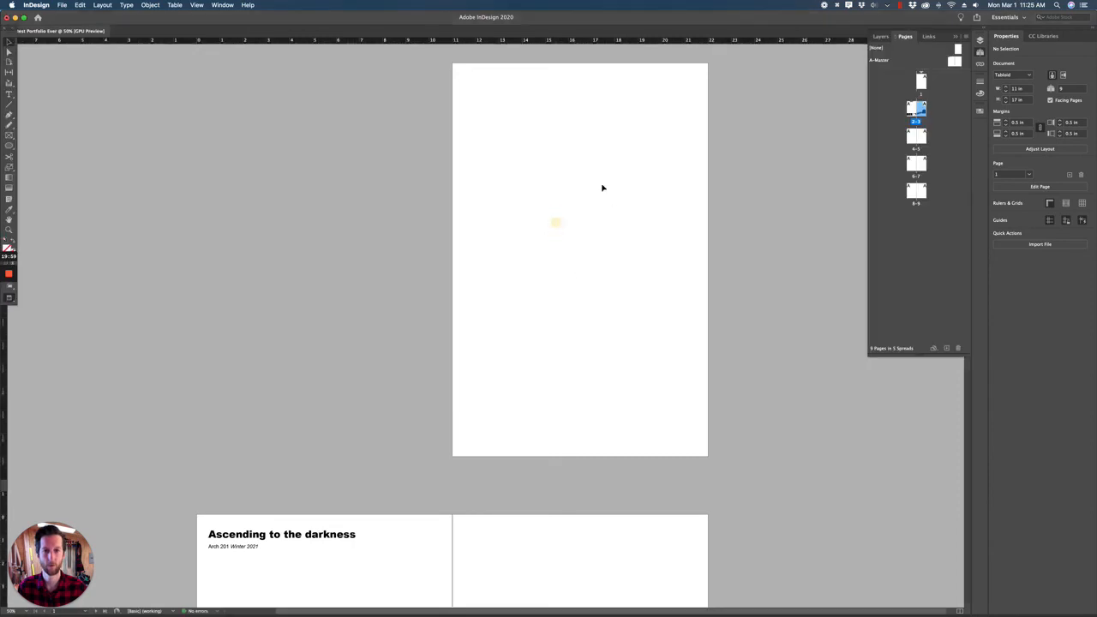
{"action": "left_click", "coordinate": [294, 540]}
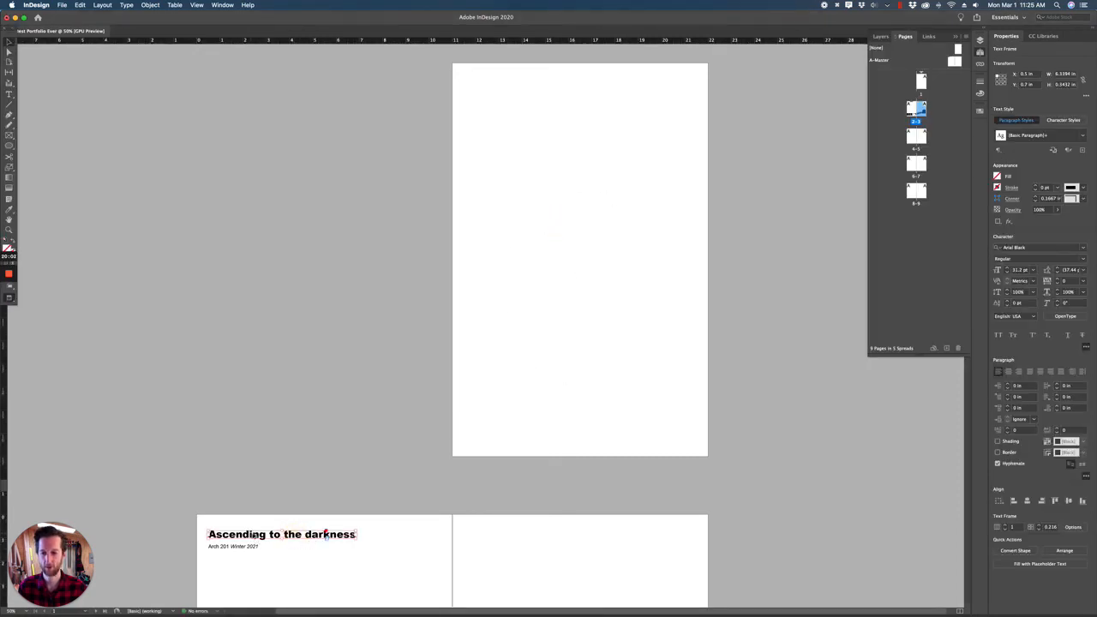
{"action": "left_click_drag", "start_coordinate": [253, 534], "coordinate": [551, 249]}
{"action": "key", "text": "super+z"}
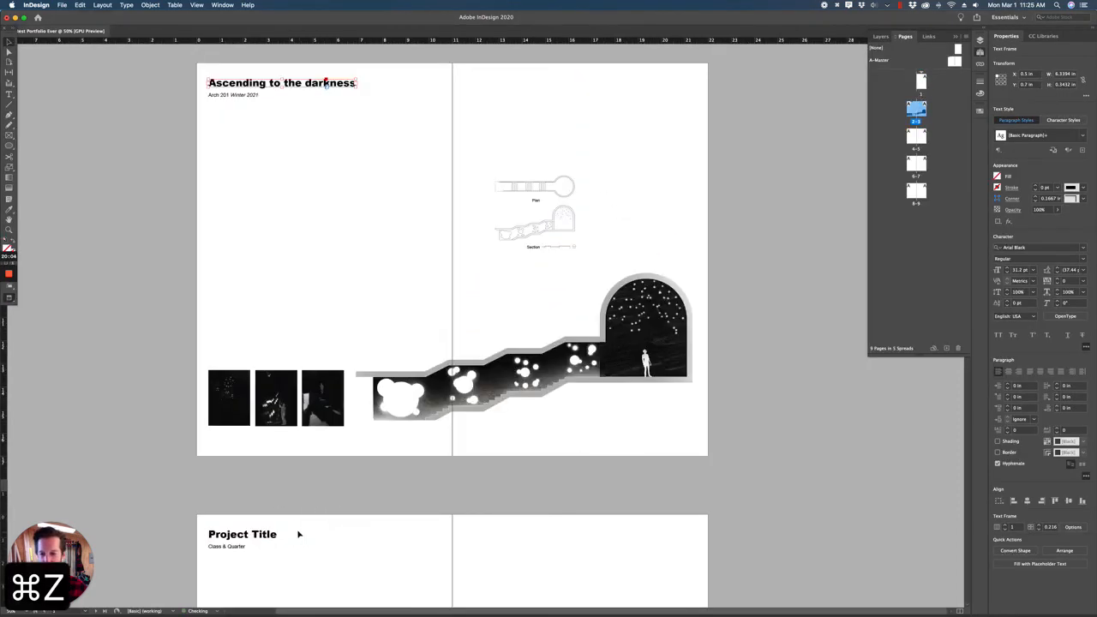
Copy the Ascending to the darkness title and its class line onto page 1, placing the class line well below the title
{"action": "scroll", "coordinate": [465, 368], "scroll_direction": "up", "scroll_amount": 8}
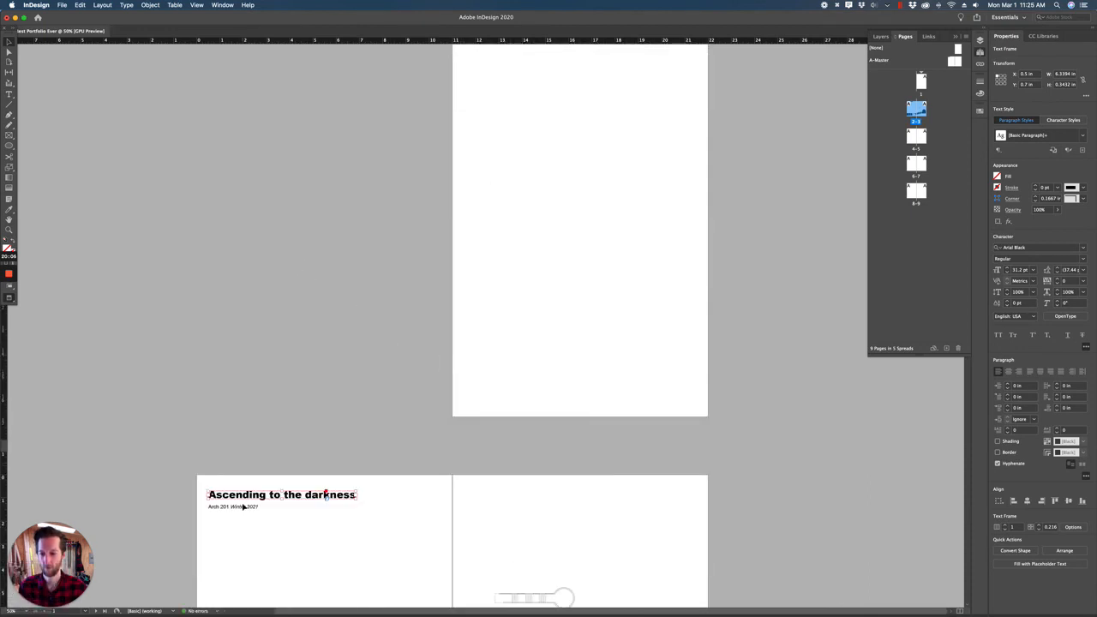
{"action": "left_click", "coordinate": [245, 507], "text": "shift"}
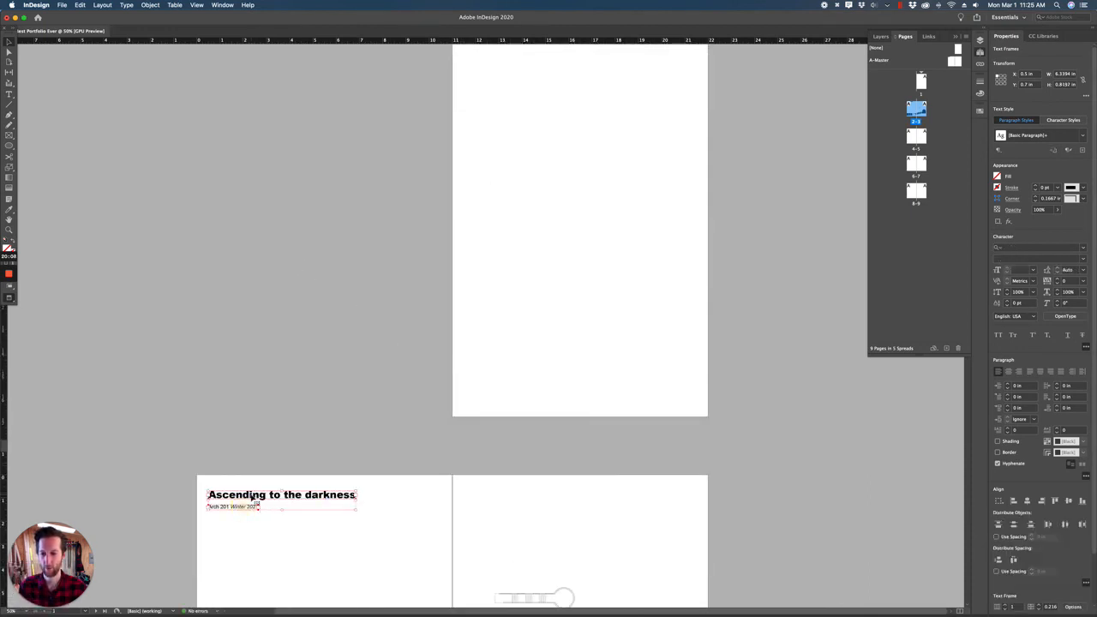
{"action": "left_click_drag", "start_coordinate": [256, 500], "coordinate": [475, 301]}
{"action": "left_click_drag", "start_coordinate": [571, 205], "coordinate": [532, 340]}
{"action": "left_click", "coordinate": [596, 311]}
Replace the copied title on page 1 with the author's full name and move it down to about Y 11.08 in
{"action": "double_click", "coordinate": [559, 233]}
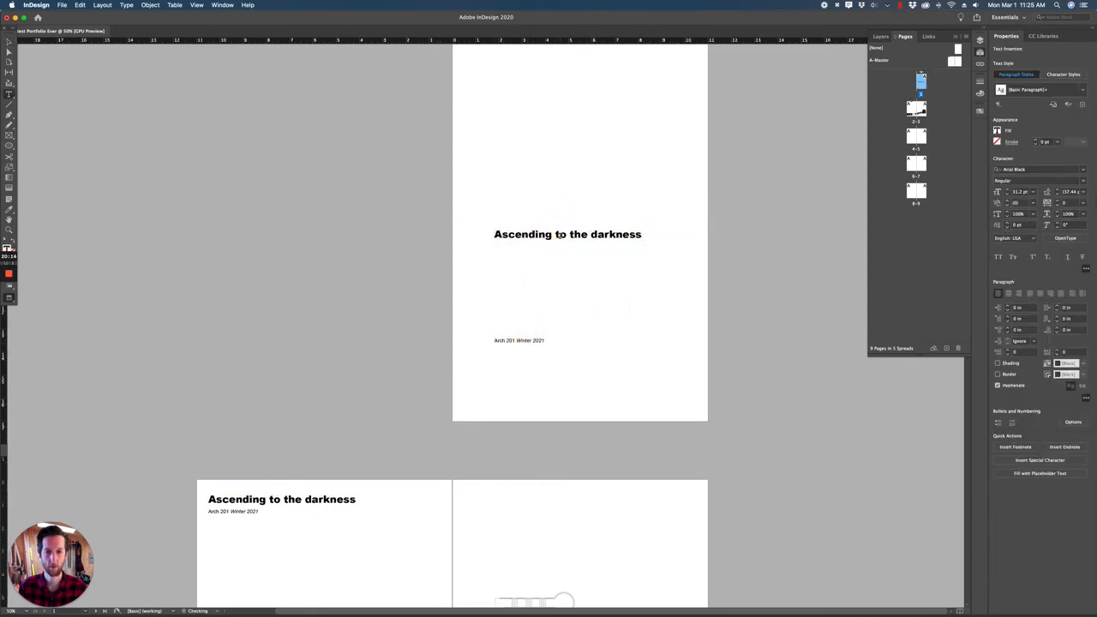
{"action": "key", "text": "super+a"}
{"action": "type", "text": "Samuel Kraft"}
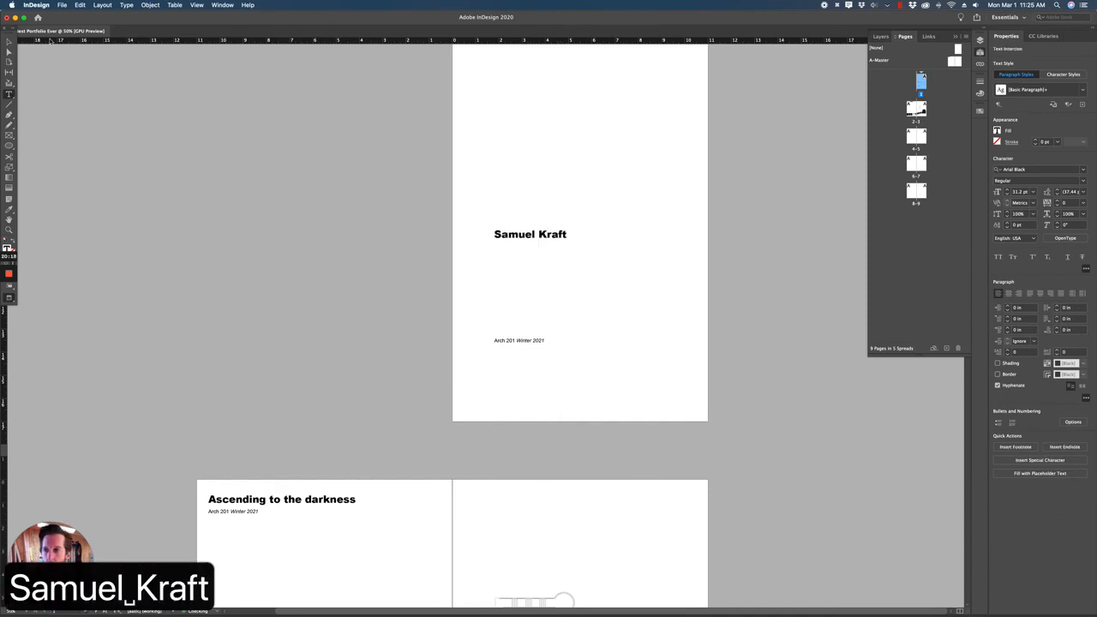
{"action": "left_click", "coordinate": [8, 49]}
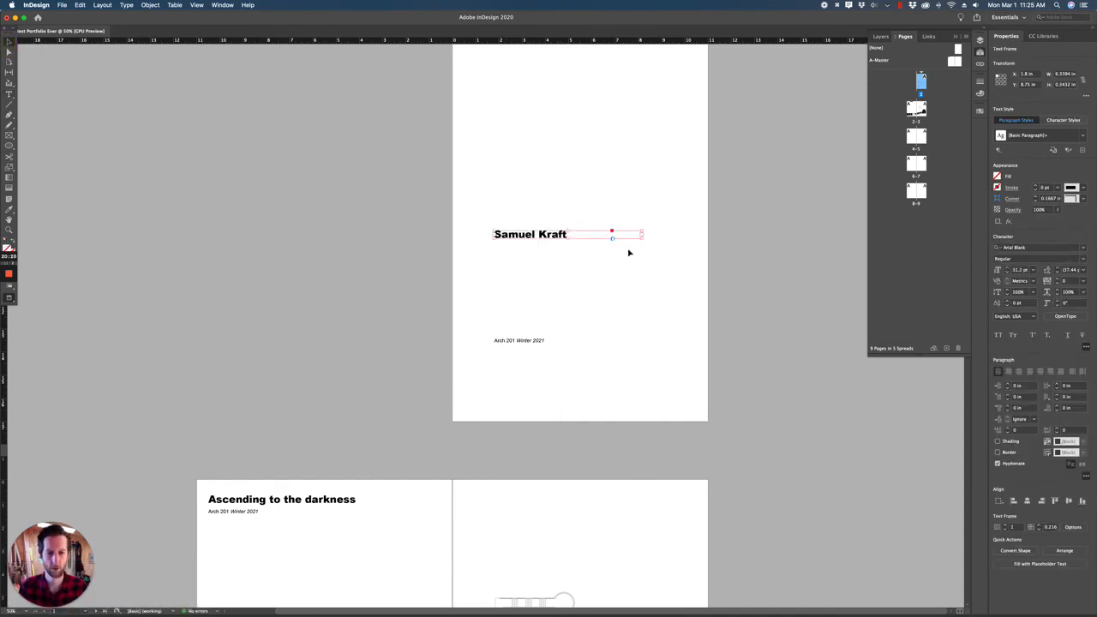
{"action": "scroll", "coordinate": [629, 252], "scroll_direction": "up", "scroll_amount": 2}
{"action": "left_click_drag", "start_coordinate": [523, 229], "coordinate": [517, 310]}
Replace the copied class line with "Architectural Design Portfolio" and enlarge its text frame to about 4.3 in by 1.2 in
{"action": "triple_click", "coordinate": [474, 385]}
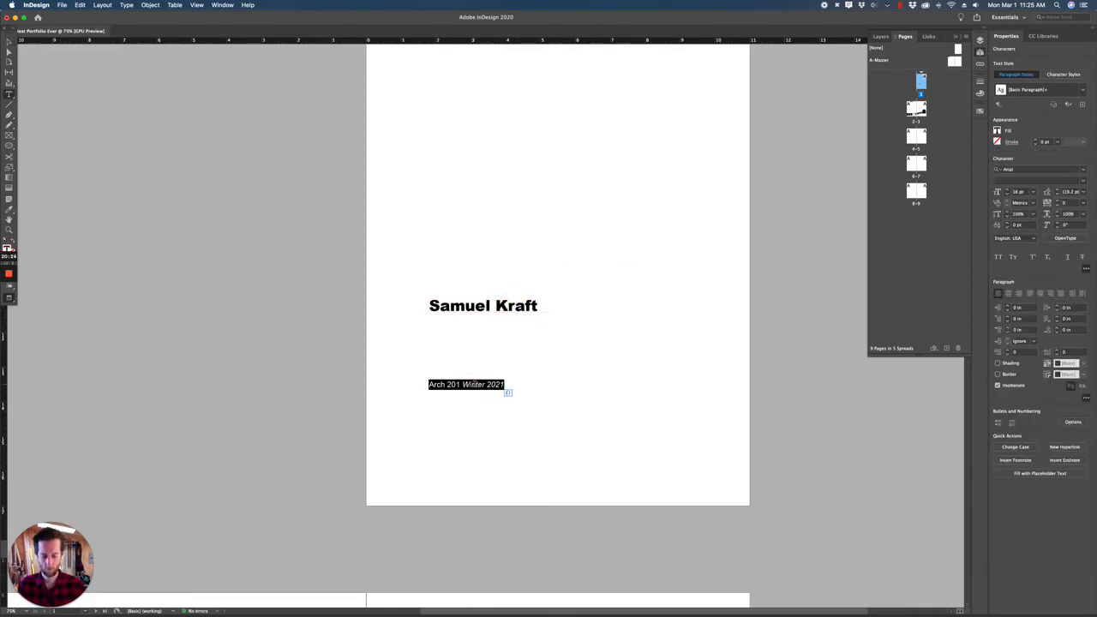
{"action": "type", "text": "Architect"}
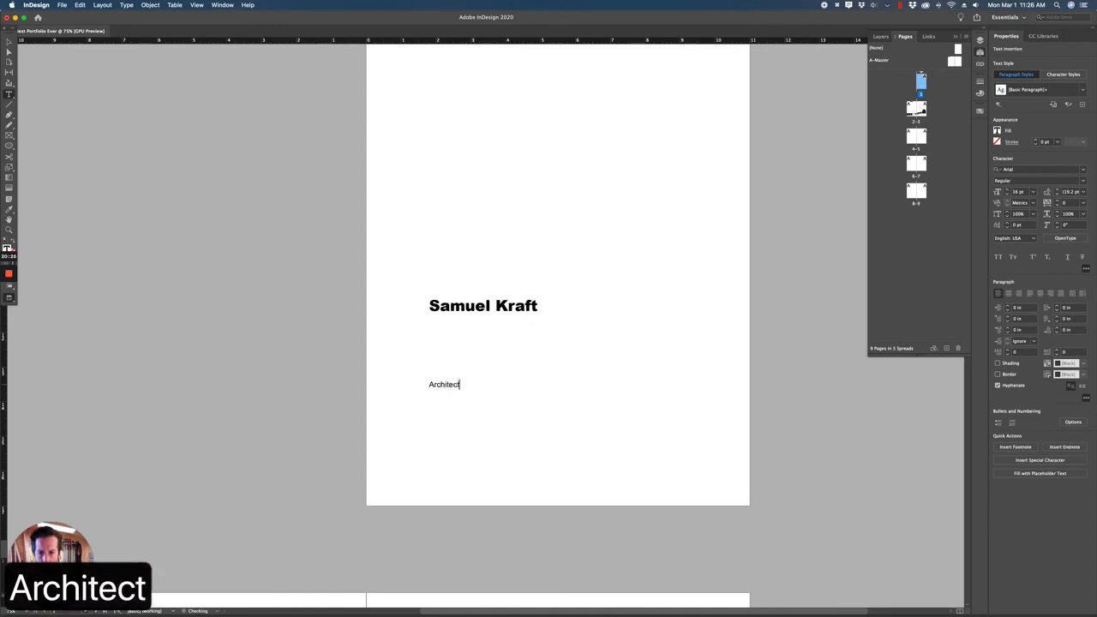
{"action": "type", "text": "ural Desi"}
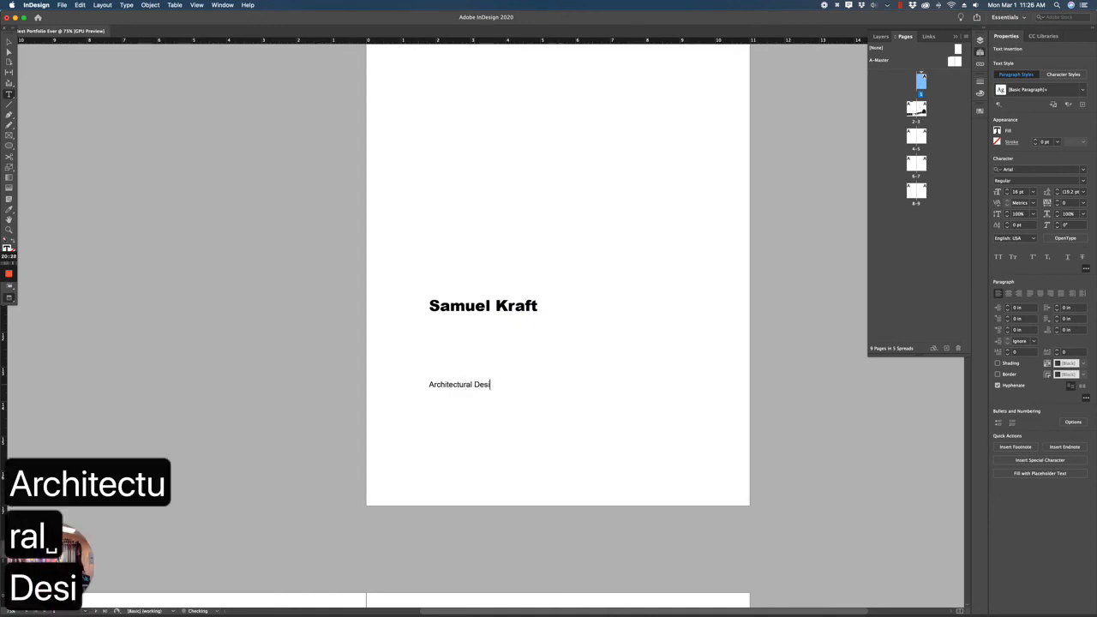
{"action": "type", "text": "gn Port"}
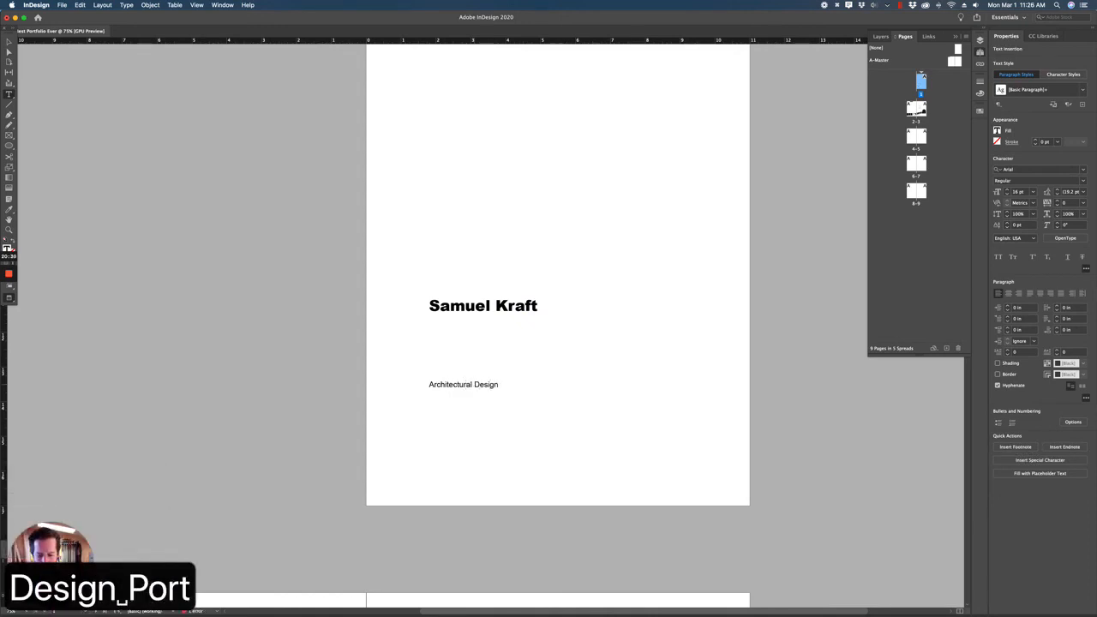
{"action": "type", "text": "folio"}
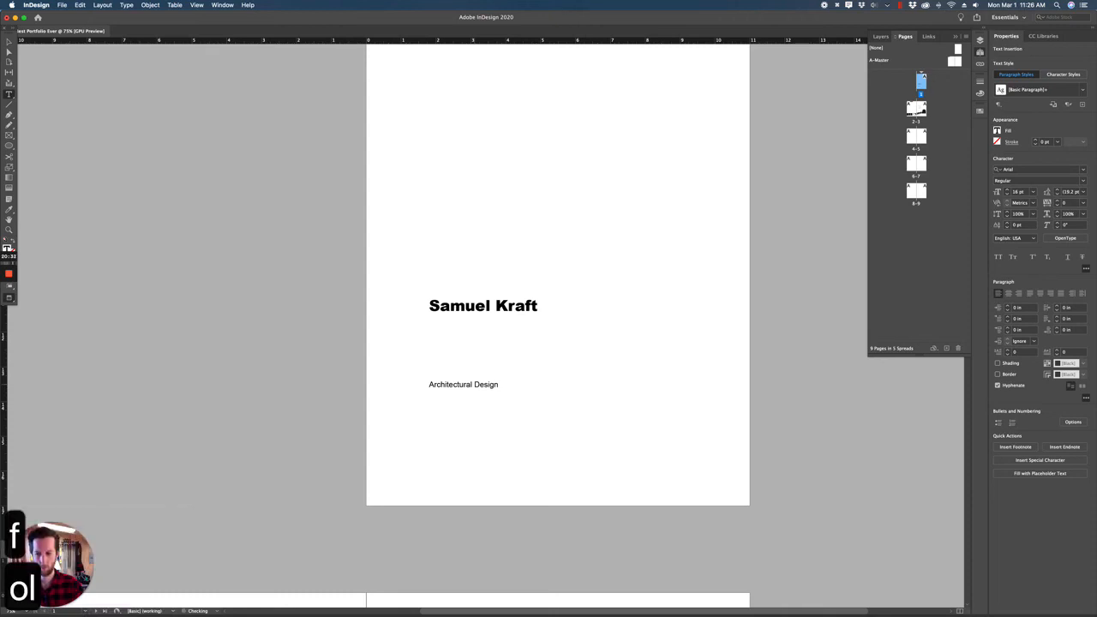
{"action": "key", "text": "Escape"}
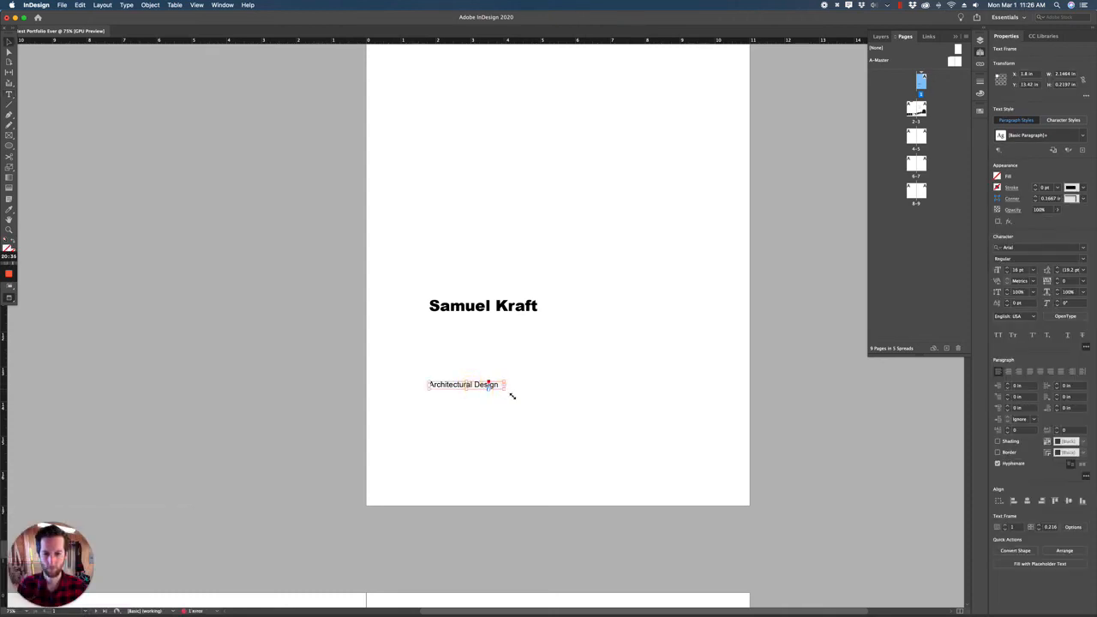
{"action": "left_click_drag", "start_coordinate": [507, 390], "coordinate": [587, 427]}
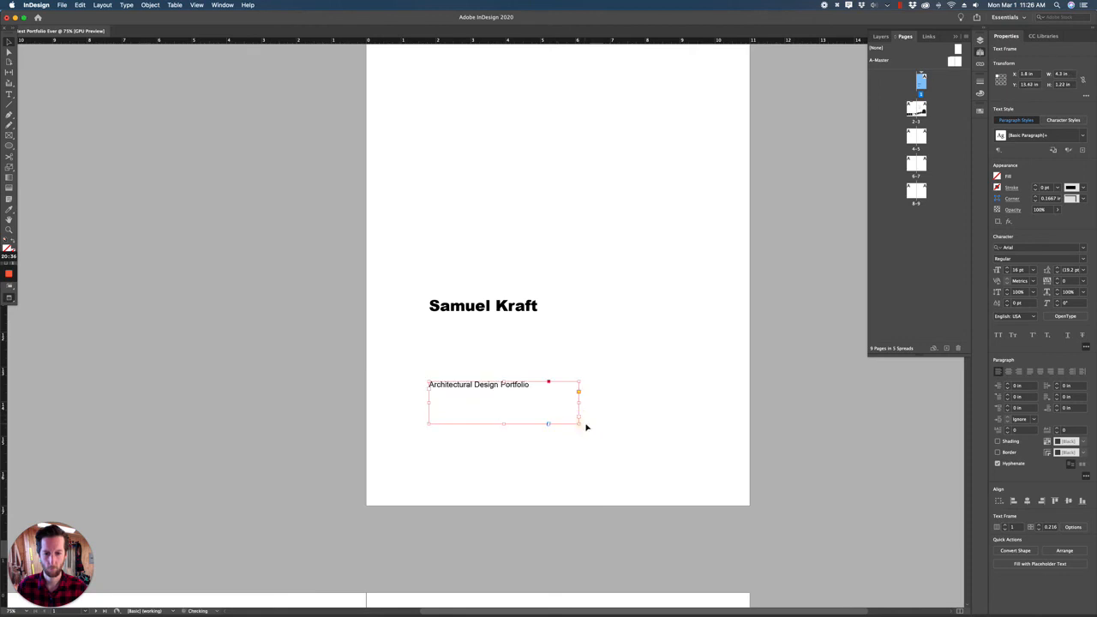
Fit the author's name frame to its text and scale the name up to about 8 in wide across page 1
{"action": "left_click", "coordinate": [515, 308]}
{"action": "double_click", "coordinate": [650, 310]}
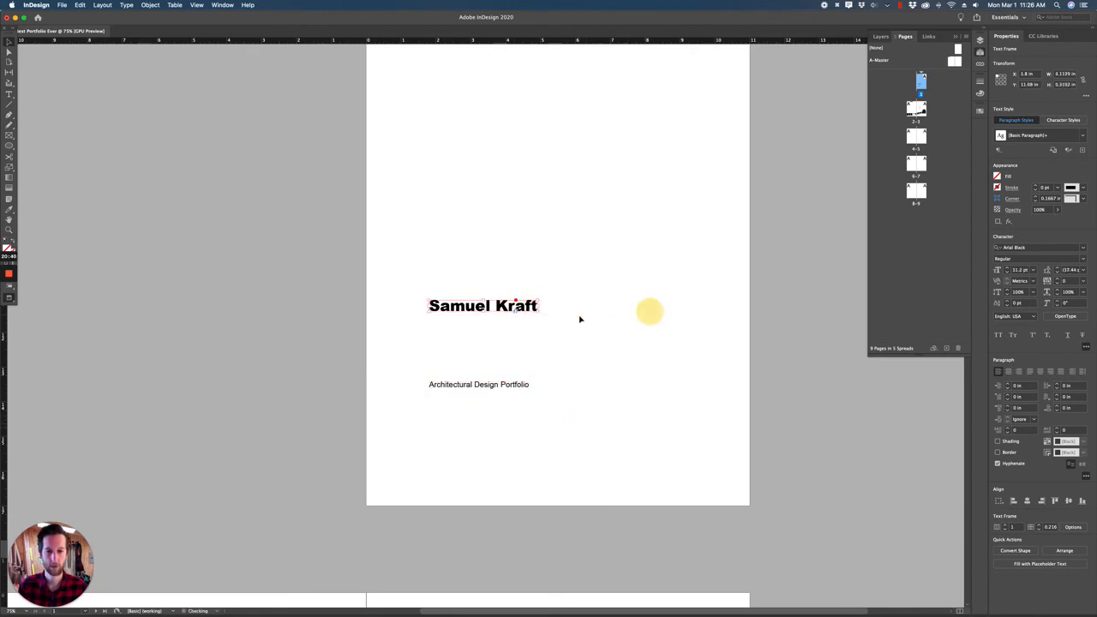
{"action": "left_click_drag", "start_coordinate": [538, 310], "coordinate": [512, 317]}
Scale the Architectural Design Portfolio line directly beneath the name to match the name's width, about 8.03 in
{"action": "left_click_drag", "start_coordinate": [487, 384], "coordinate": [683, 360]}
{"action": "key", "text": "super+z"}
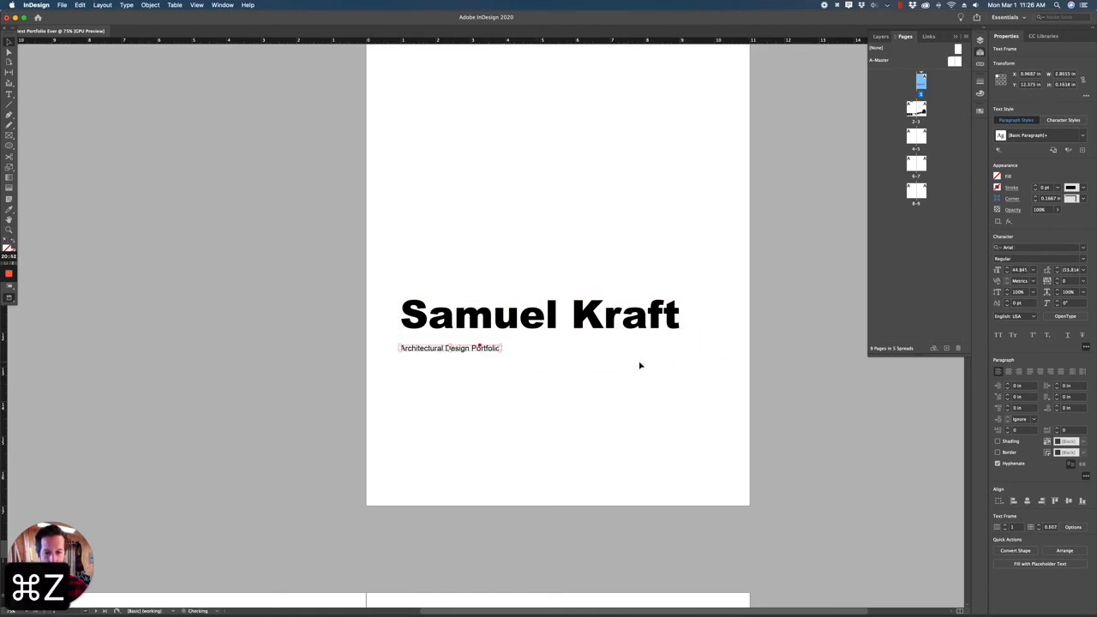
{"action": "left_click_drag", "start_coordinate": [503, 351], "coordinate": [681, 364]}
{"action": "left_click", "coordinate": [559, 399]}
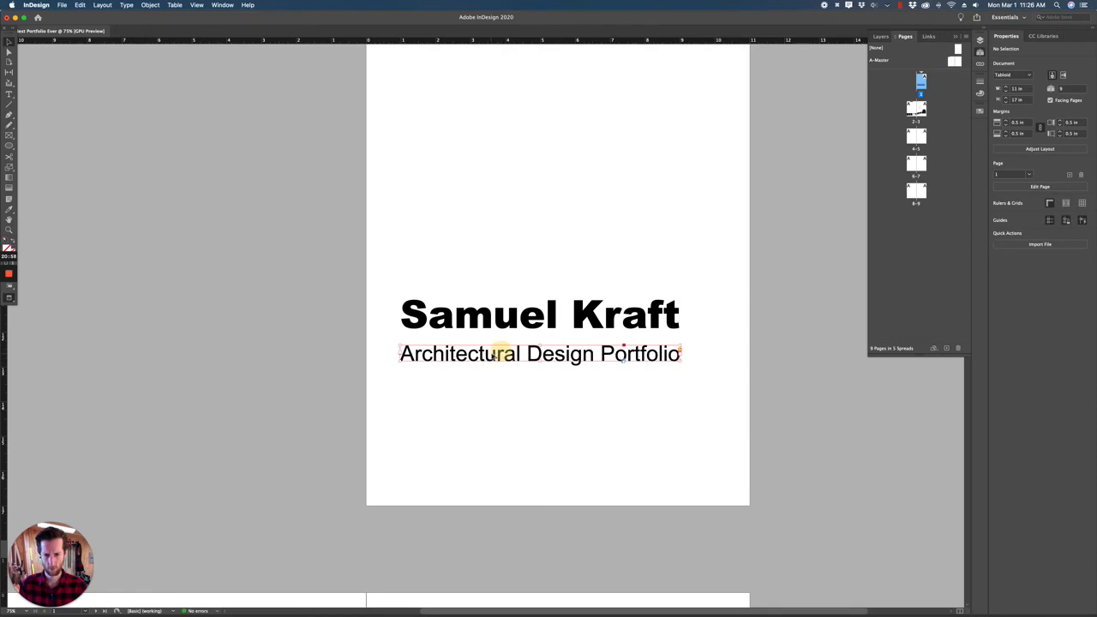
Duplicate the Architectural Design Portfolio line just below itself and replace the copy's text with "2021"
{"action": "left_click_drag", "start_coordinate": [503, 354], "coordinate": [479, 396], "text": "alt"}
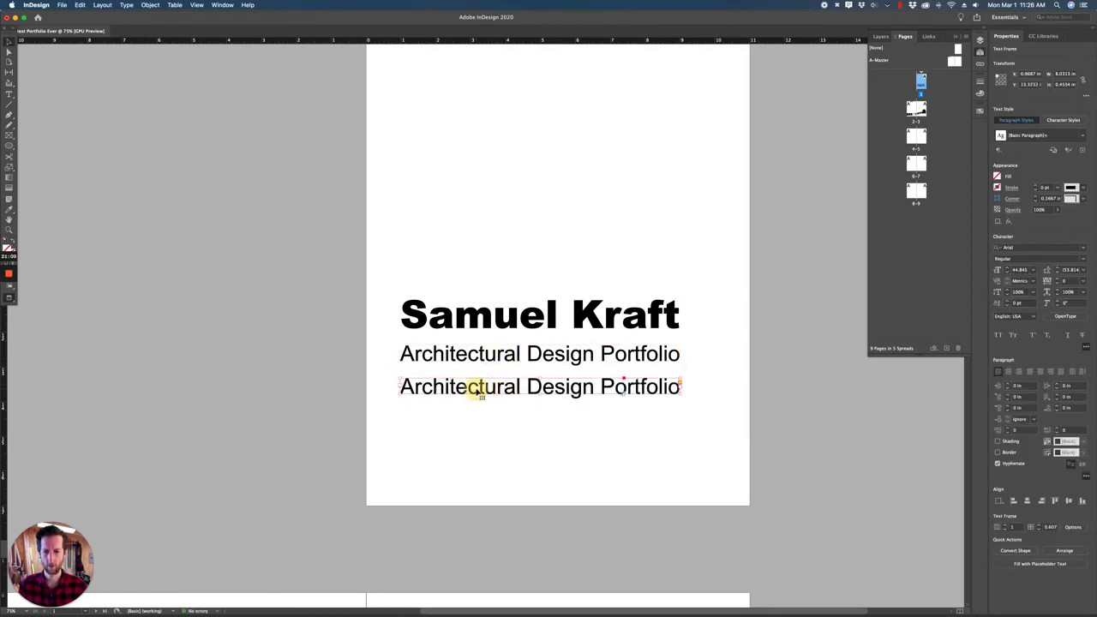
{"action": "triple_click", "coordinate": [477, 388]}
{"action": "type", "text": "2021"}
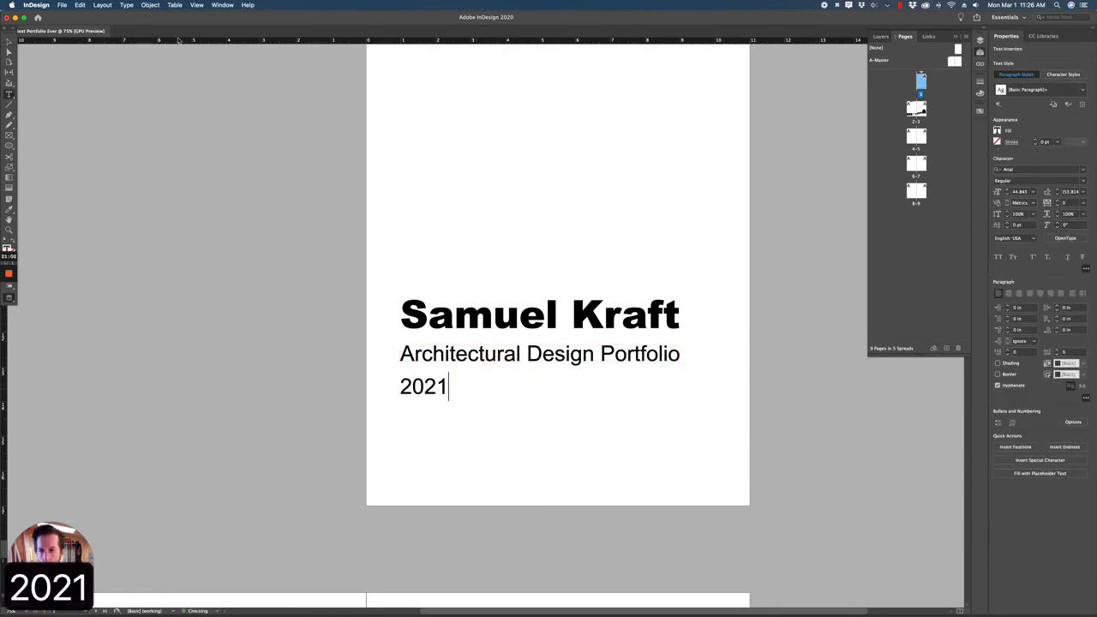
{"action": "left_click", "coordinate": [8, 41]}
{"action": "left_click", "coordinate": [505, 457]}
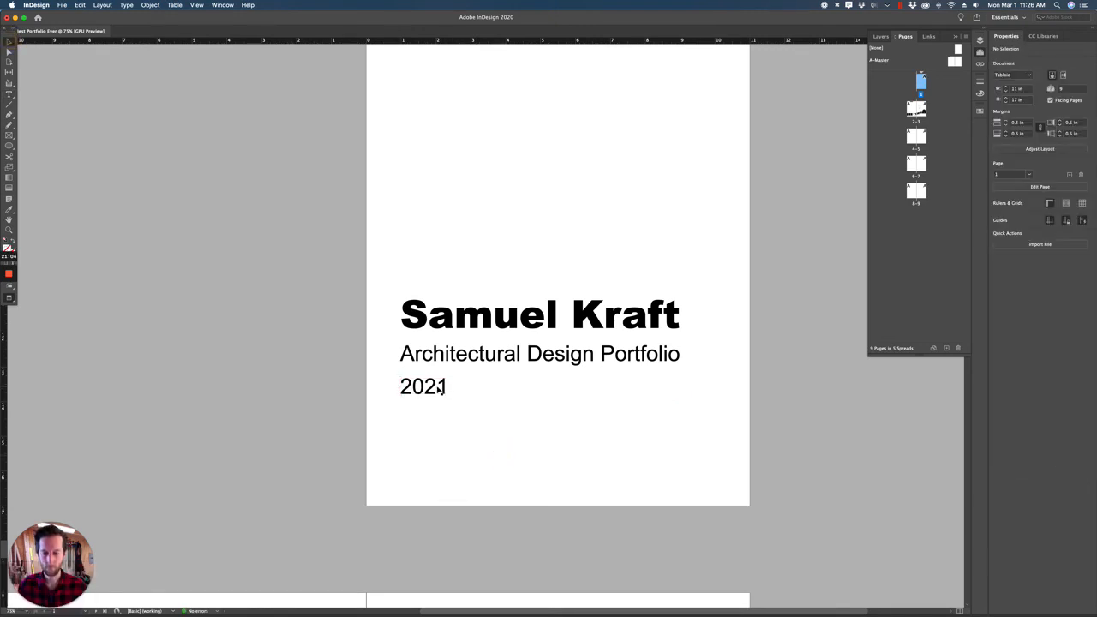
Fit the 2021 frame to its text and move it up directly beneath the Architectural Design Portfolio line
{"action": "left_click", "coordinate": [442, 389]}
{"action": "double_click", "coordinate": [680, 394]}
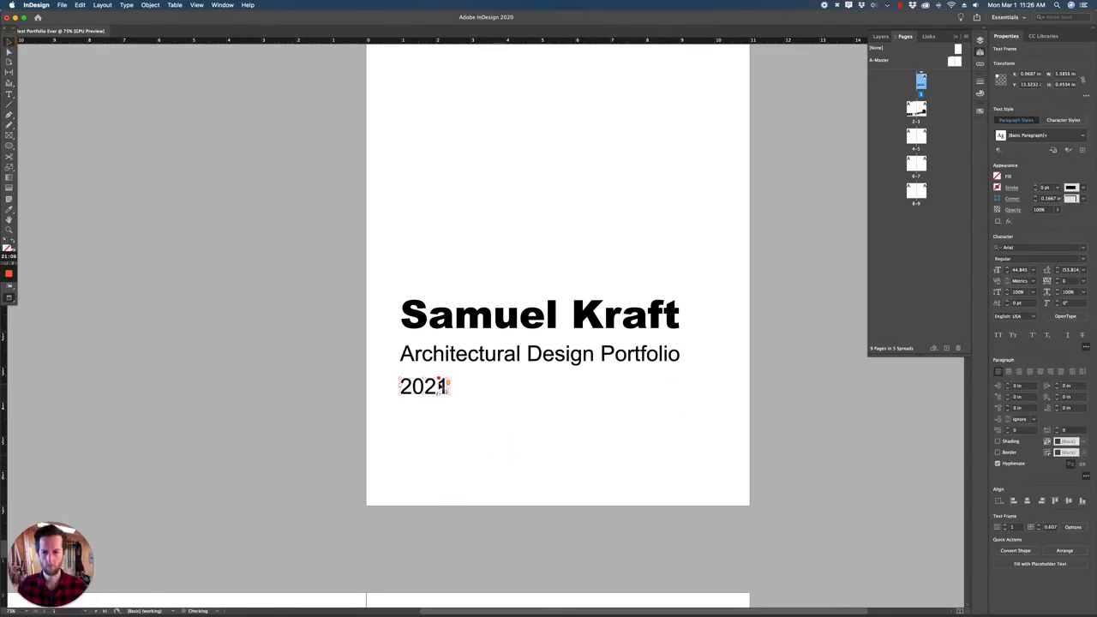
{"action": "left_click", "coordinate": [440, 366], "text": "shift"}
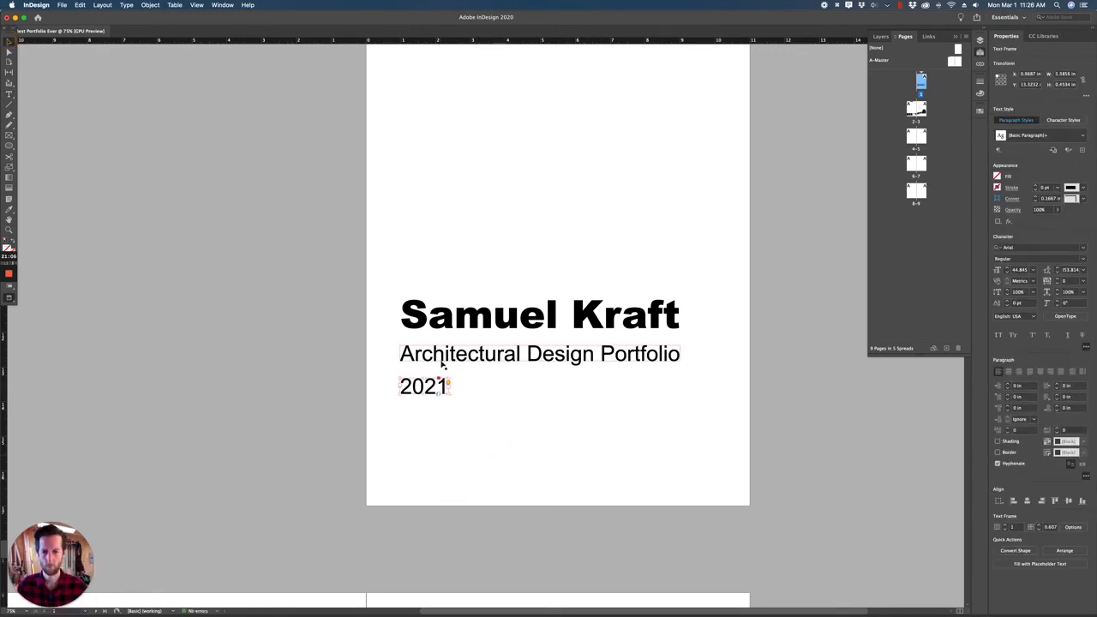
{"action": "left_click", "coordinate": [476, 431]}
{"action": "key", "text": "super+minus"}
{"action": "left_click", "coordinate": [485, 401]}
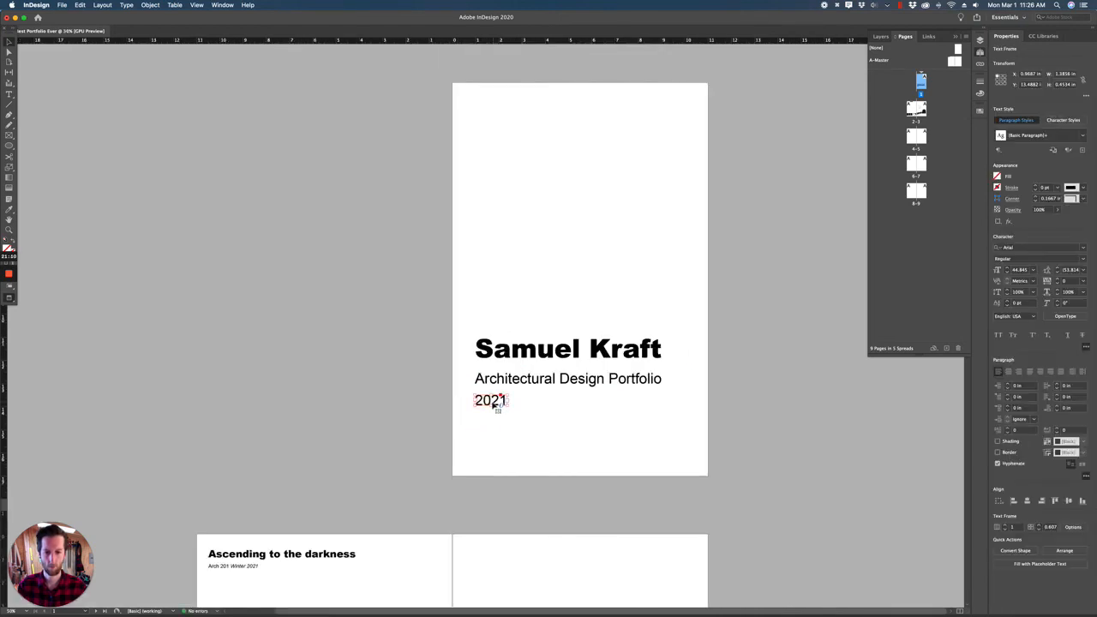
{"action": "left_click_drag", "start_coordinate": [495, 403], "coordinate": [489, 393]}
{"action": "left_click", "coordinate": [543, 421]}
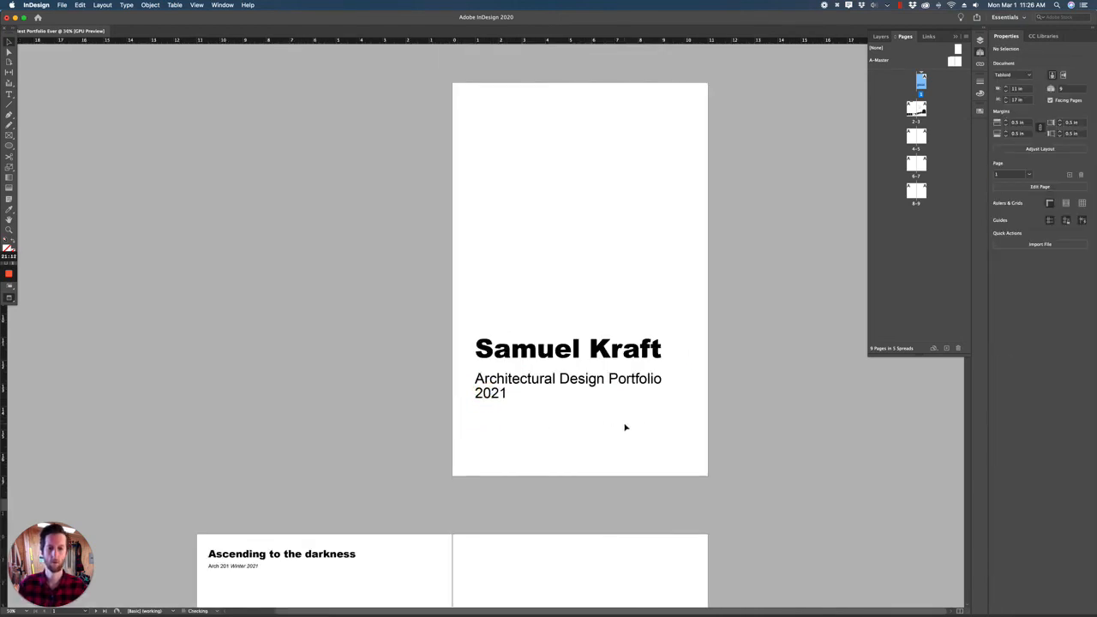
{"action": "left_click", "coordinate": [557, 432]}
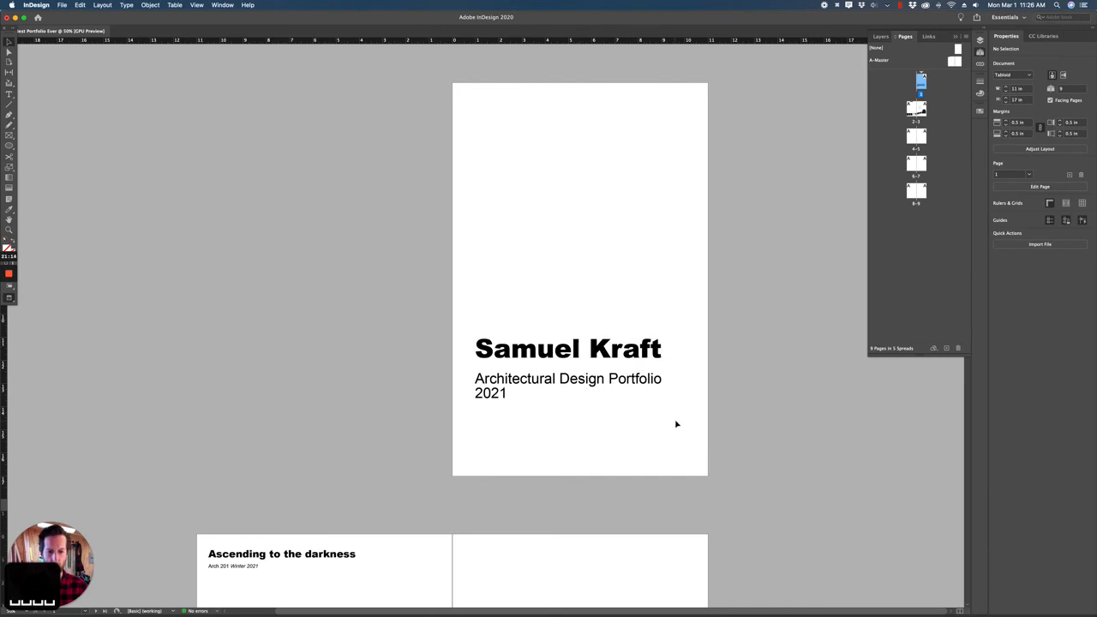
Scale the name, Architectural Design Portfolio and 2021 lines together to about 9 in wide on page 1
{"action": "left_click_drag", "start_coordinate": [675, 420], "coordinate": [469, 328]}
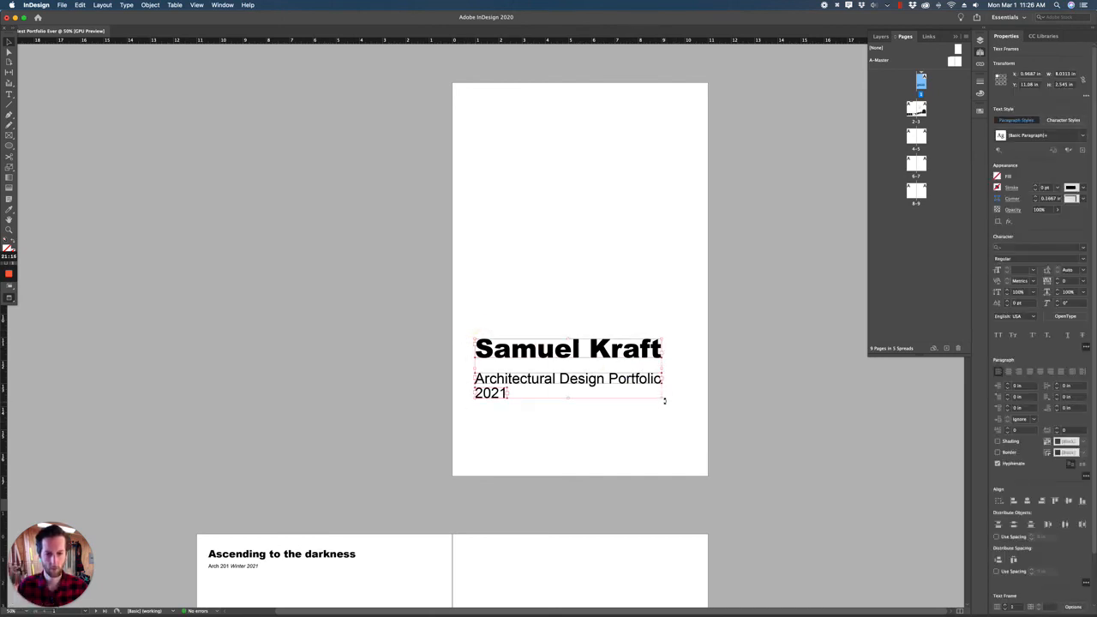
{"action": "left_click_drag", "start_coordinate": [663, 400], "coordinate": [685, 401]}
{"action": "left_click", "coordinate": [639, 453]}
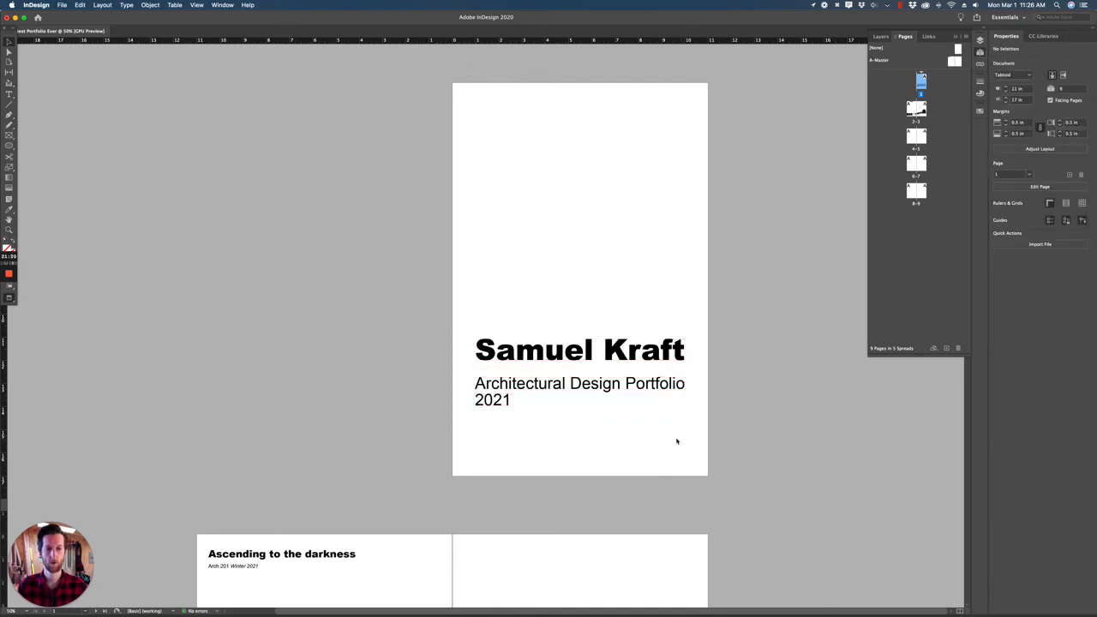
Move the author's name near the top of the cover page and the Architectural Design Portfolio and 2021 lines near its bottom
{"action": "left_click_drag", "start_coordinate": [683, 427], "coordinate": [469, 323]}
{"action": "left_click_drag", "start_coordinate": [537, 348], "coordinate": [551, 136]}
{"action": "left_click_drag", "start_coordinate": [686, 195], "coordinate": [531, 418]}
{"action": "left_click", "coordinate": [569, 339]}
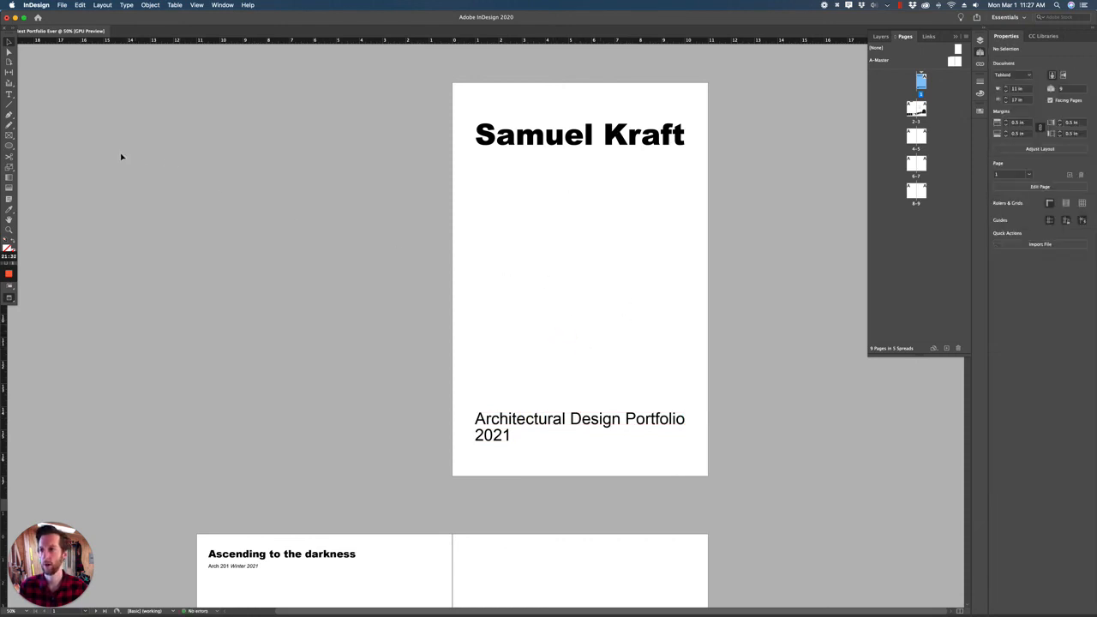
Draw an 11 by 17 in rectangle frame covering all of page 1 on the images layer
{"action": "left_click", "coordinate": [9, 136]}
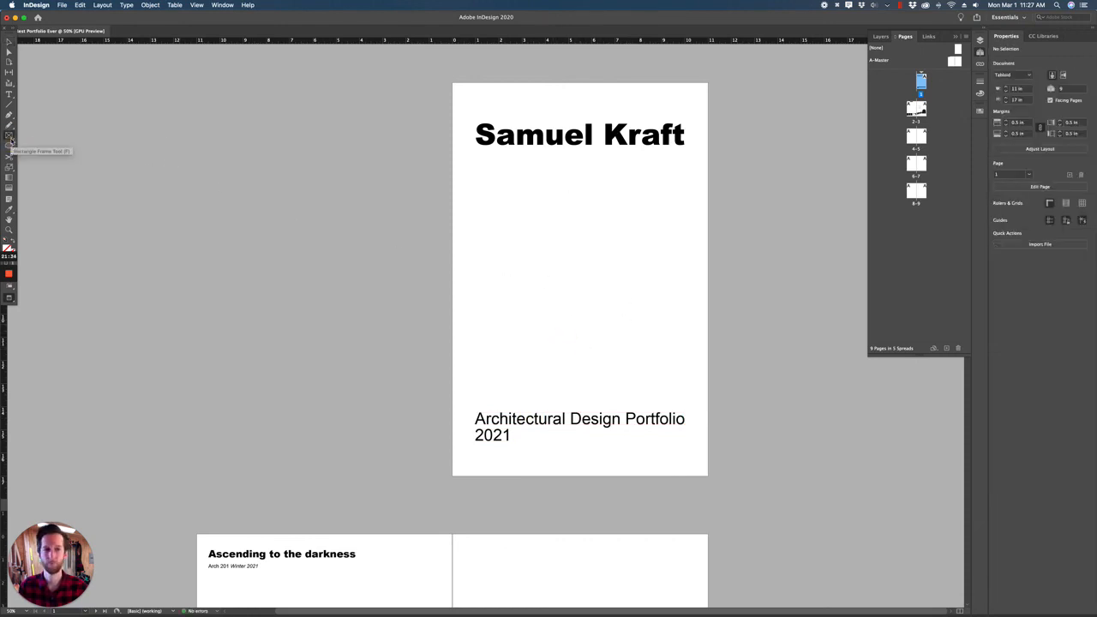
{"action": "left_click", "coordinate": [883, 37]}
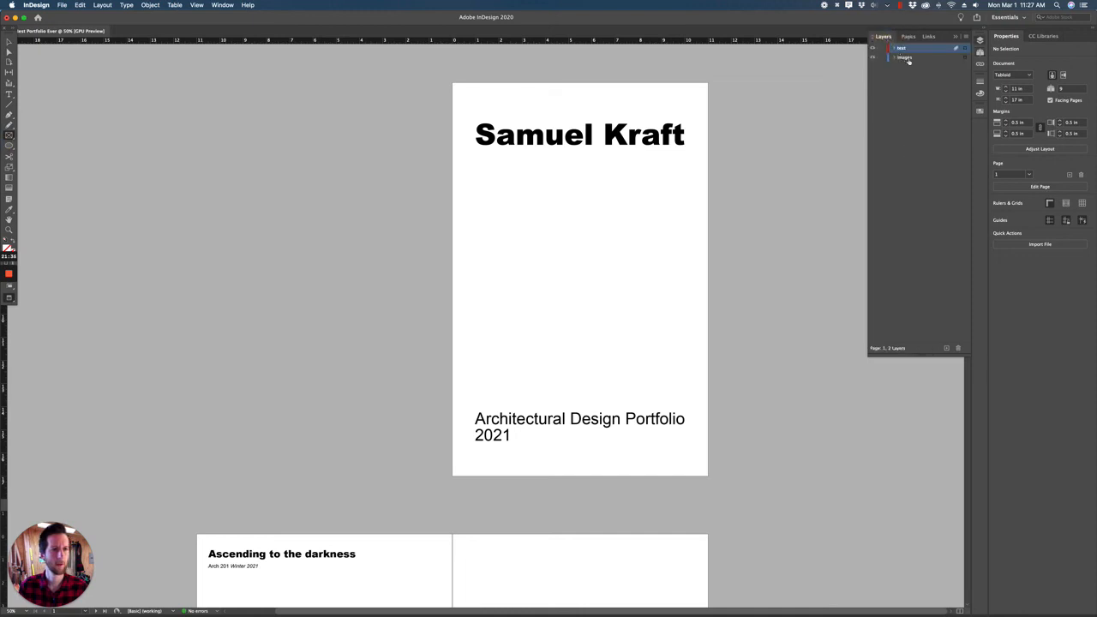
{"action": "left_click", "coordinate": [907, 57]}
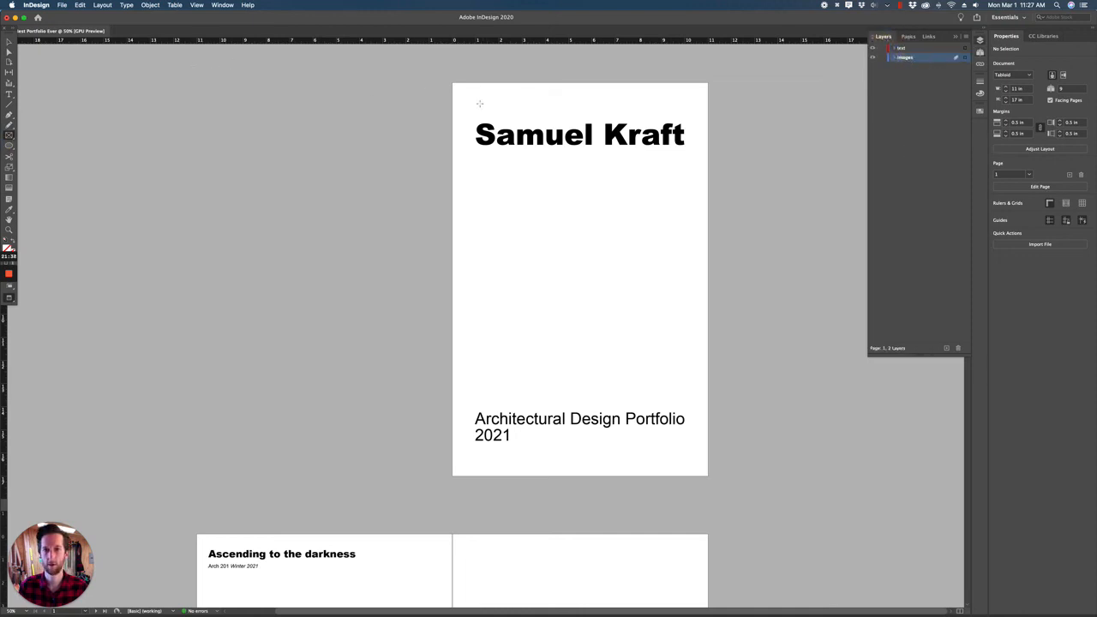
{"action": "left_click_drag", "start_coordinate": [455, 86], "coordinate": [708, 476]}
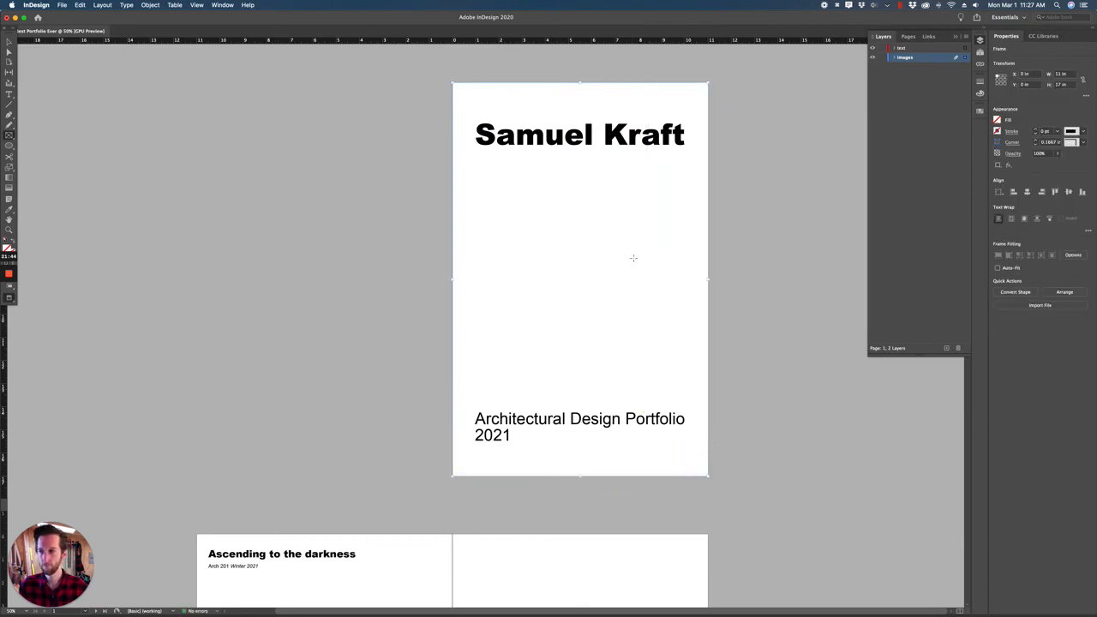
Try the black and then the cyan swatch as the fill of the full-page cover frame
{"action": "left_click", "coordinate": [997, 120]}
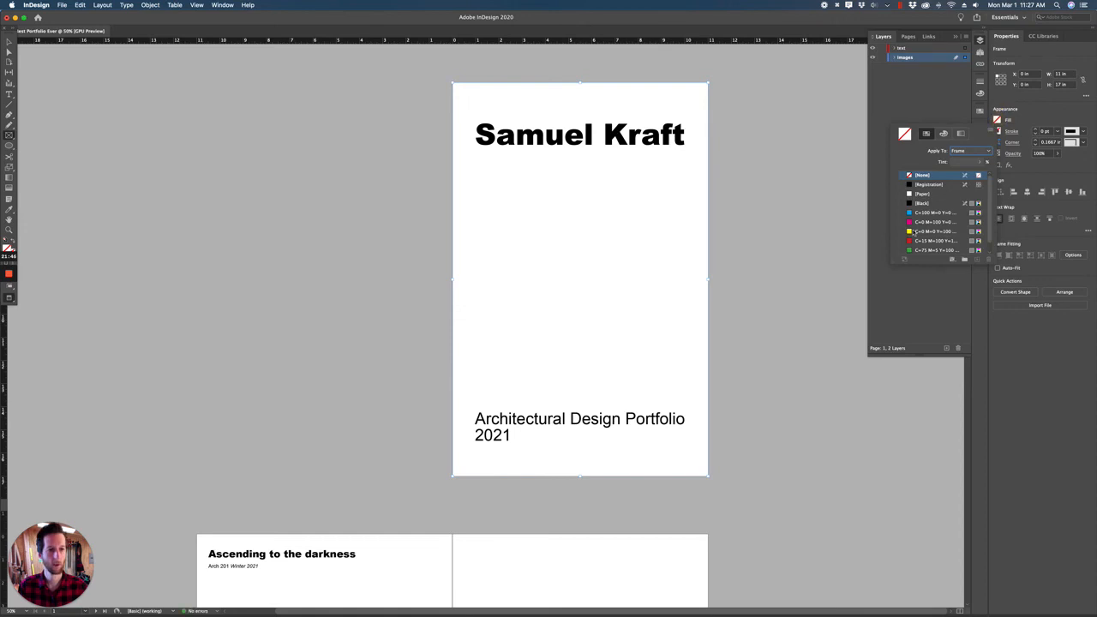
{"action": "left_click", "coordinate": [915, 203]}
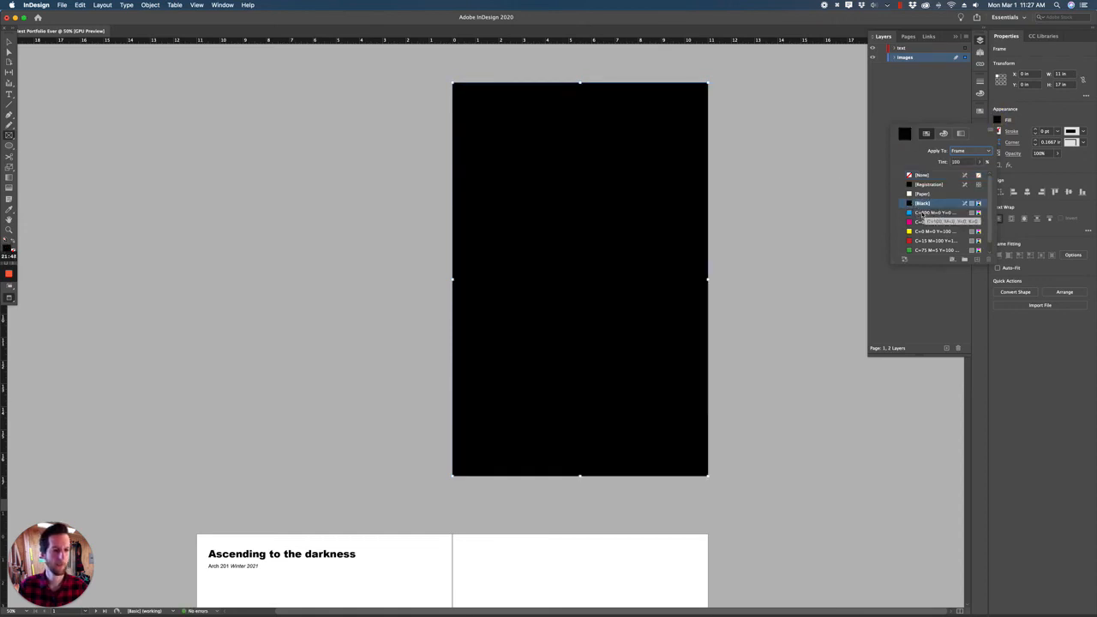
{"action": "left_click", "coordinate": [911, 212]}
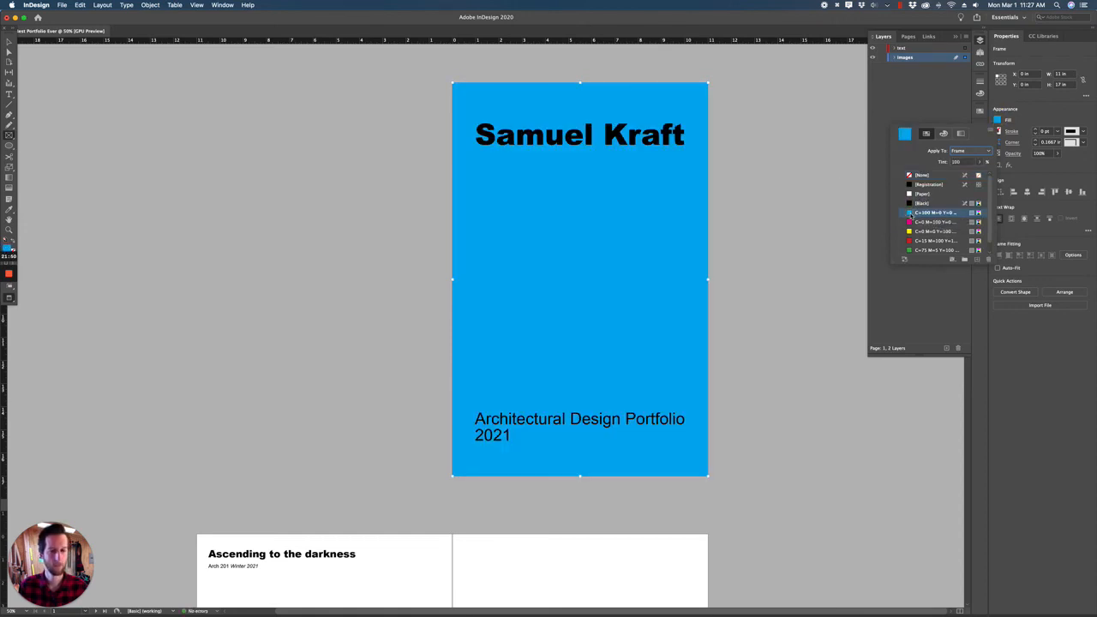
{"action": "double_click", "coordinate": [910, 214]}
{"action": "left_click", "coordinate": [630, 242]}
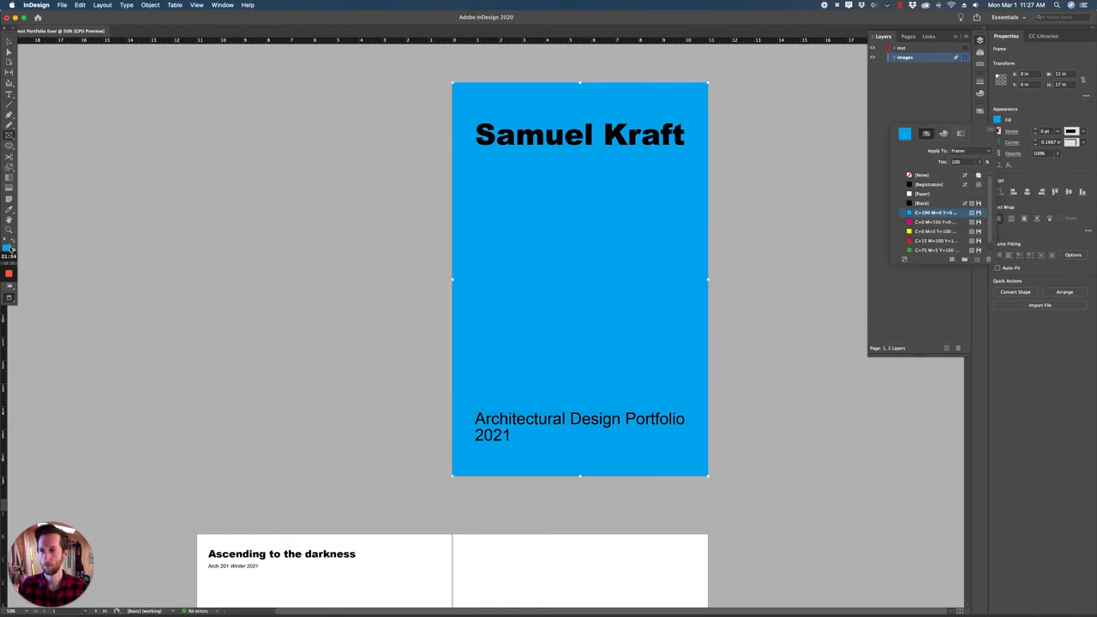
Fill the full-page cover frame with a custom medium-dark gray of Lab 47, -2, 1 and deselect it
{"action": "double_click", "coordinate": [11, 249]}
{"action": "left_click", "coordinate": [240, 234]}
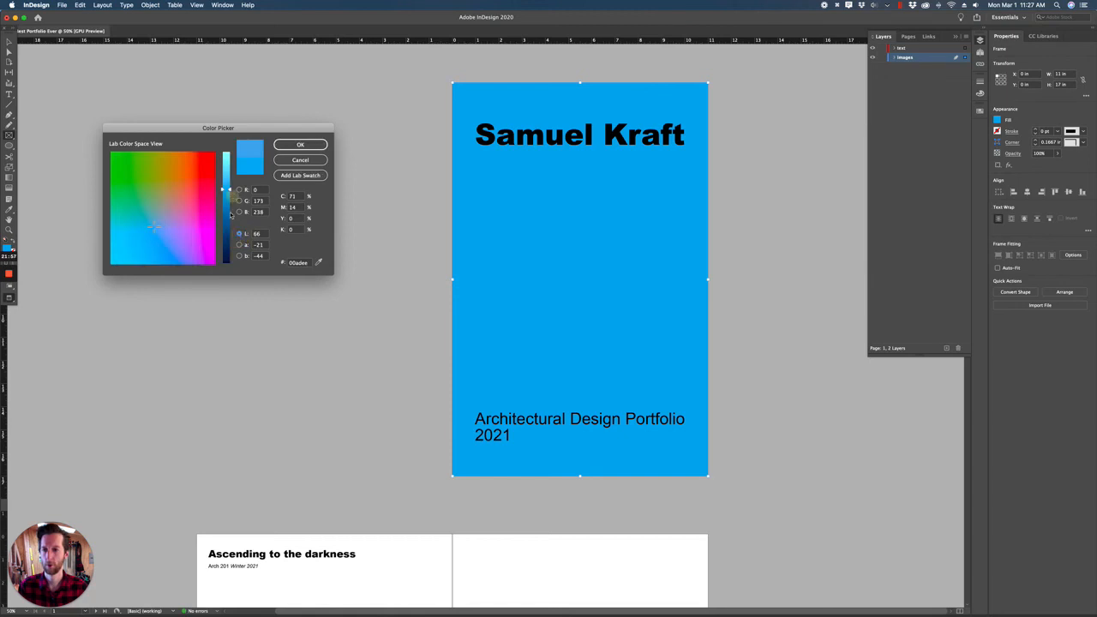
{"action": "left_click", "coordinate": [229, 265]}
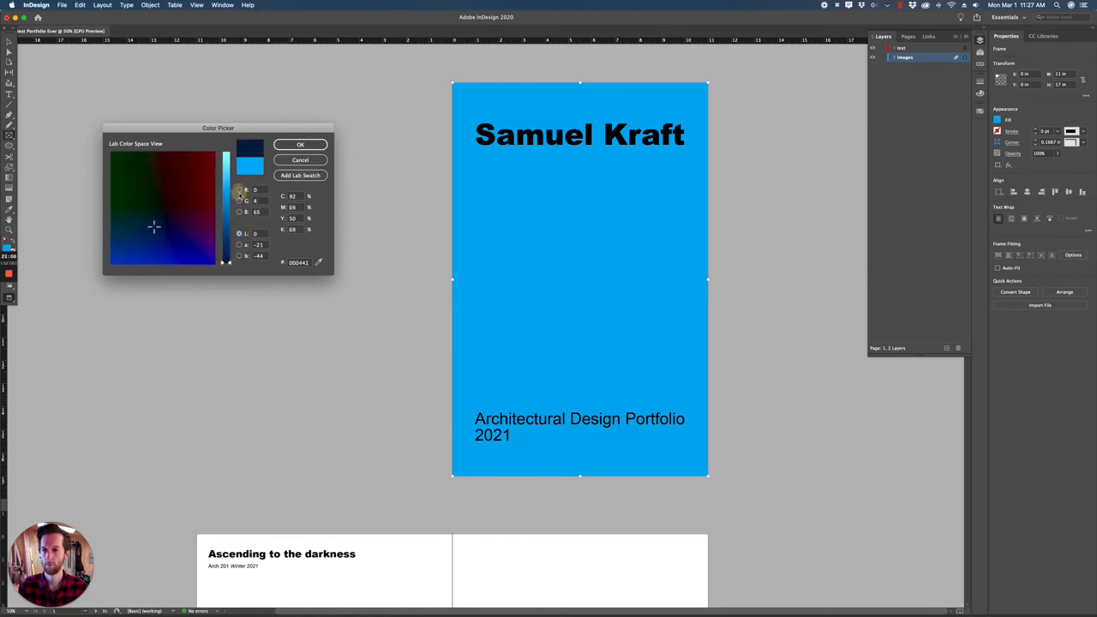
{"action": "left_click", "coordinate": [239, 189]}
{"action": "left_click", "coordinate": [240, 200]}
{"action": "left_click", "coordinate": [240, 212]}
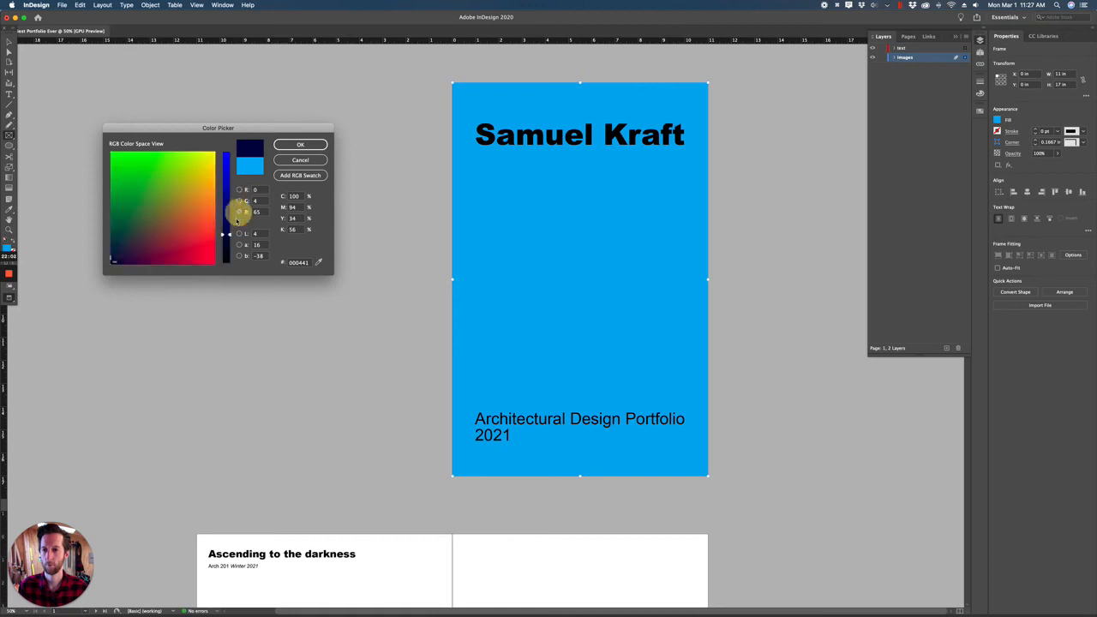
{"action": "left_click", "coordinate": [228, 265]}
{"action": "left_click", "coordinate": [240, 233]}
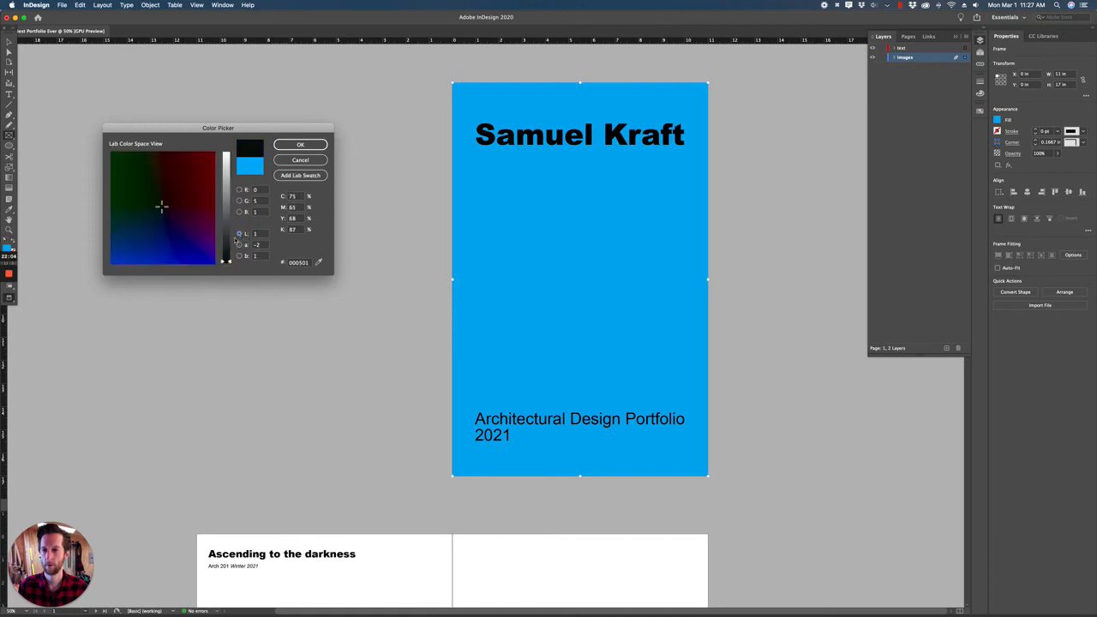
{"action": "left_click_drag", "start_coordinate": [230, 255], "coordinate": [229, 210]}
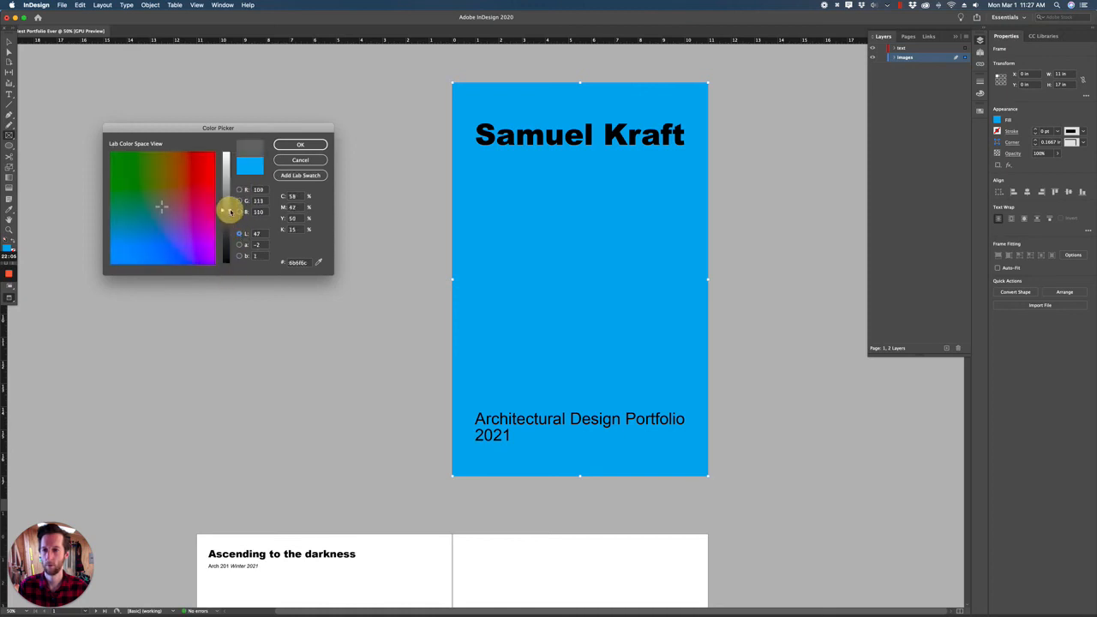
{"action": "left_click", "coordinate": [300, 144]}
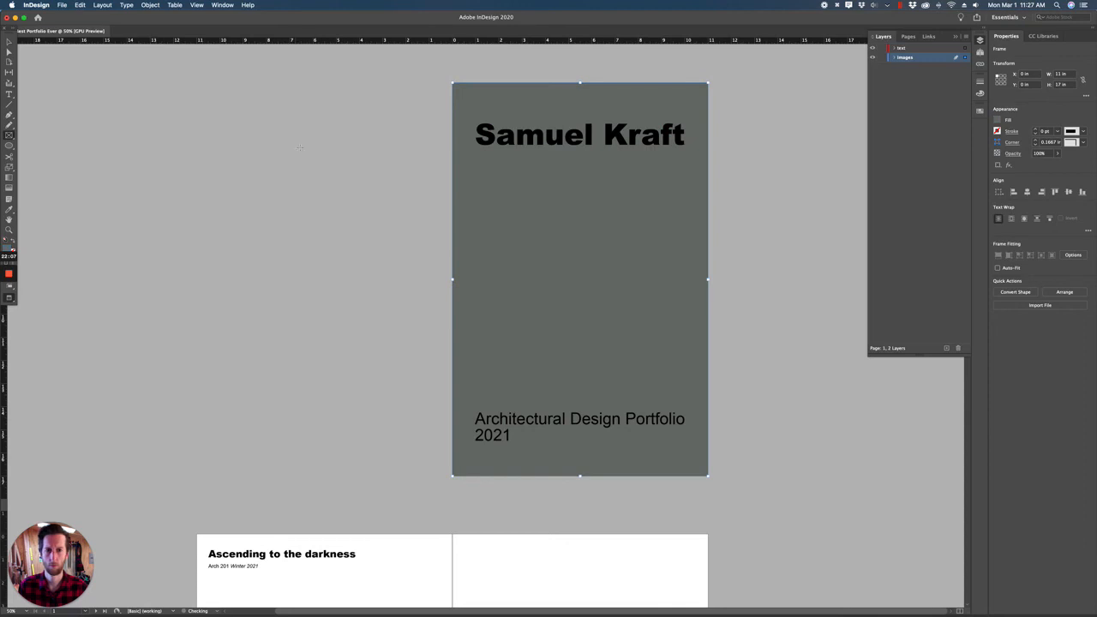
{"action": "left_click", "coordinate": [9, 42]}
{"action": "left_click", "coordinate": [323, 302]}
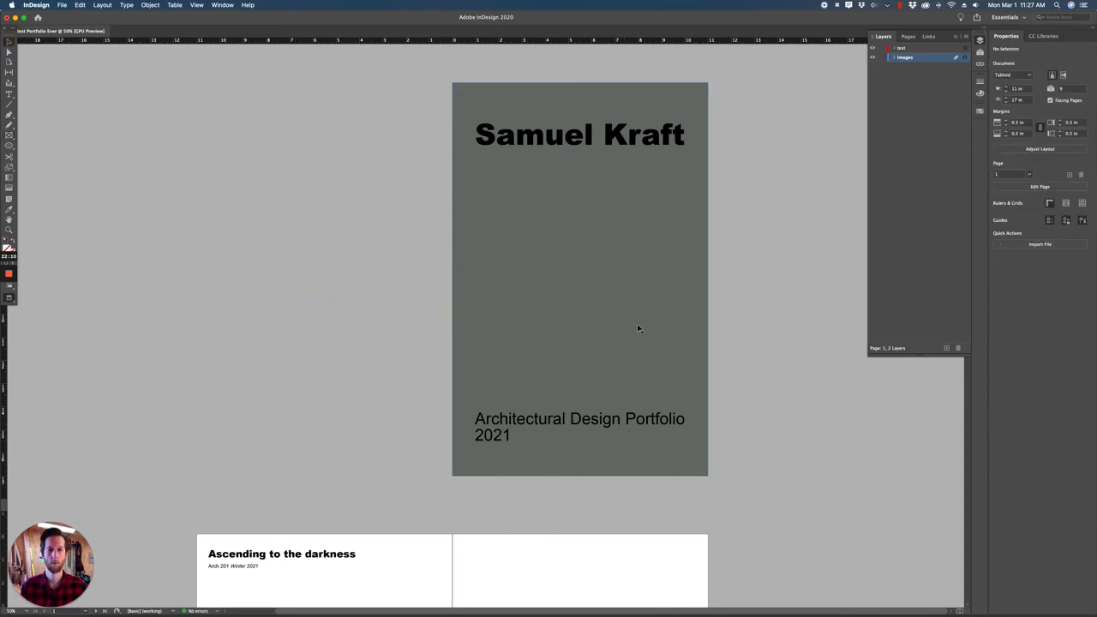
Recolor the Architectural Design Portfolio text on the cover to white, with a Lab lightness of 100
{"action": "key", "text": "t"}
{"action": "triple_click", "coordinate": [557, 420]}
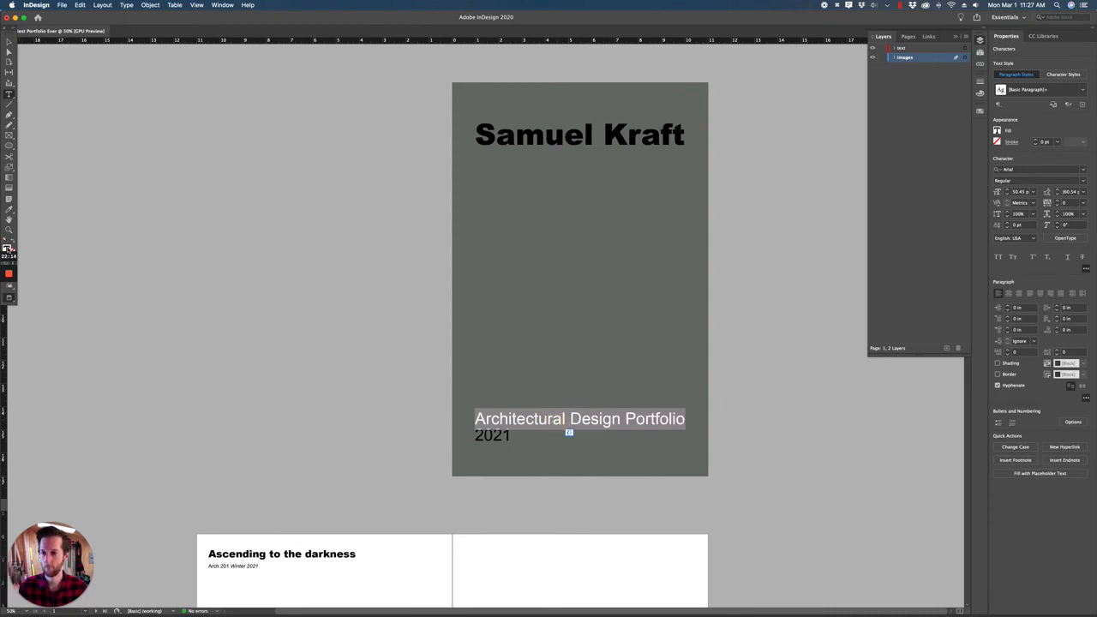
{"action": "double_click", "coordinate": [8, 248]}
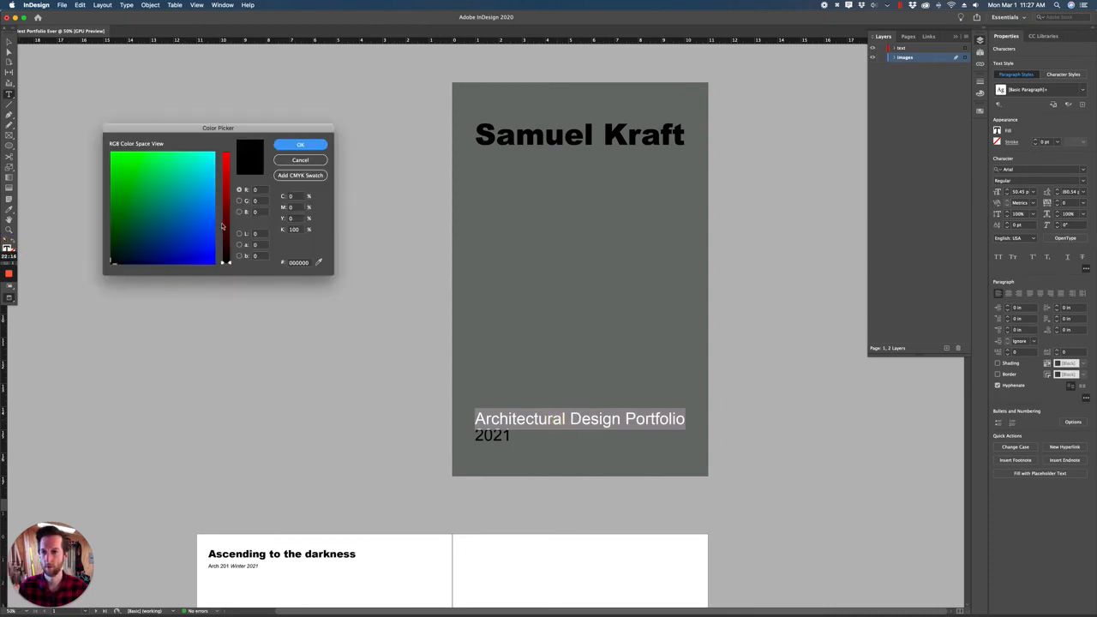
{"action": "left_click", "coordinate": [239, 234]}
{"action": "left_click_drag", "start_coordinate": [227, 193], "coordinate": [228, 140]}
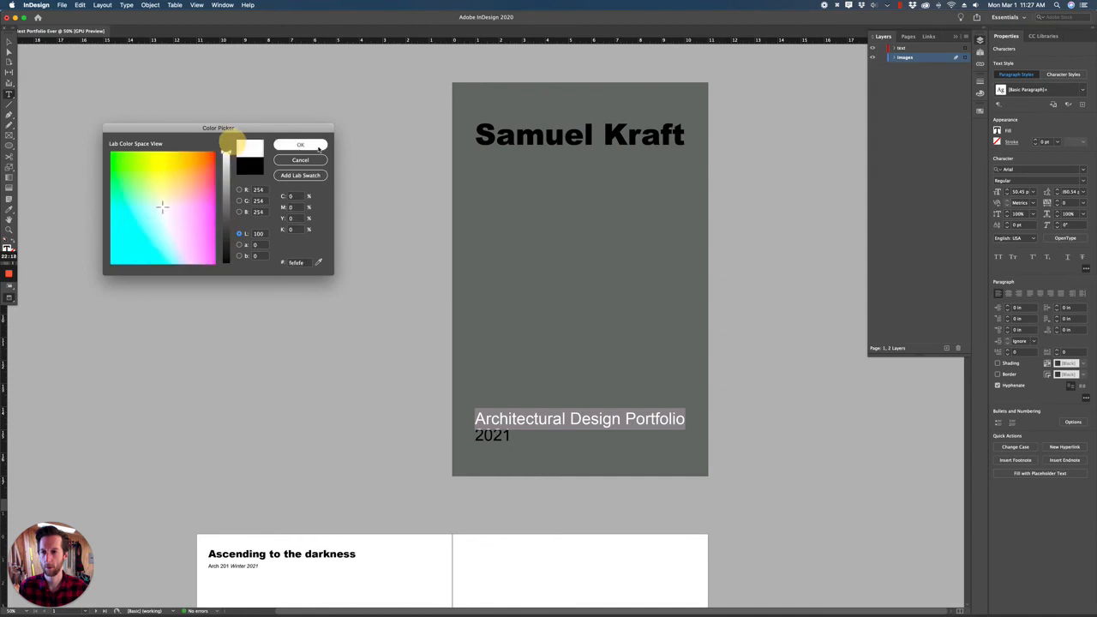
{"action": "left_click", "coordinate": [316, 145]}
{"action": "left_click", "coordinate": [9, 42]}
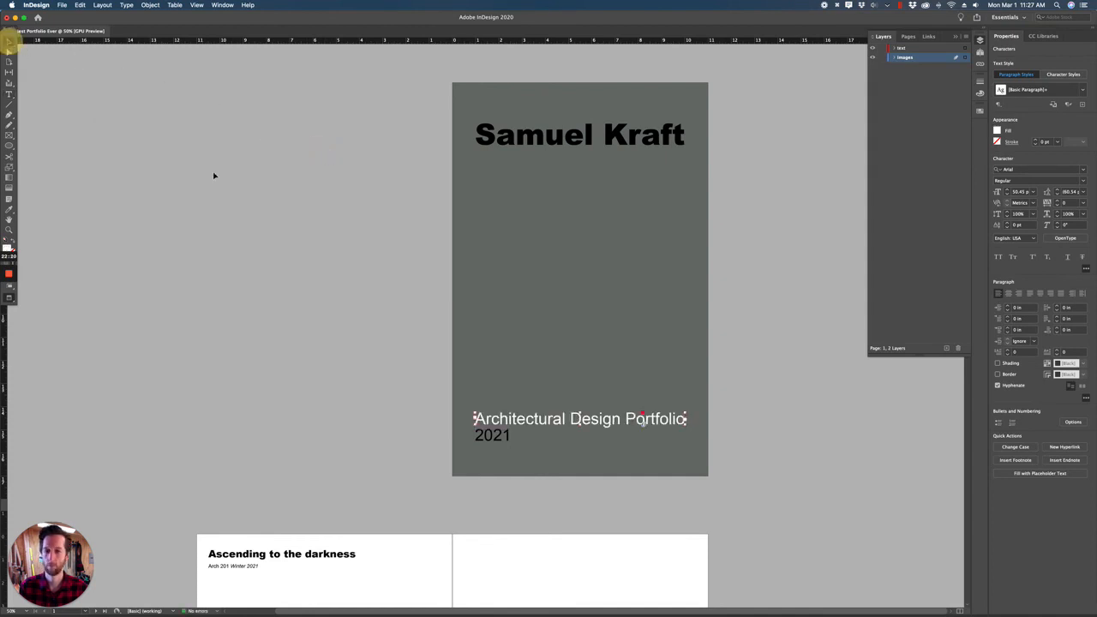
{"action": "left_click", "coordinate": [321, 252]}
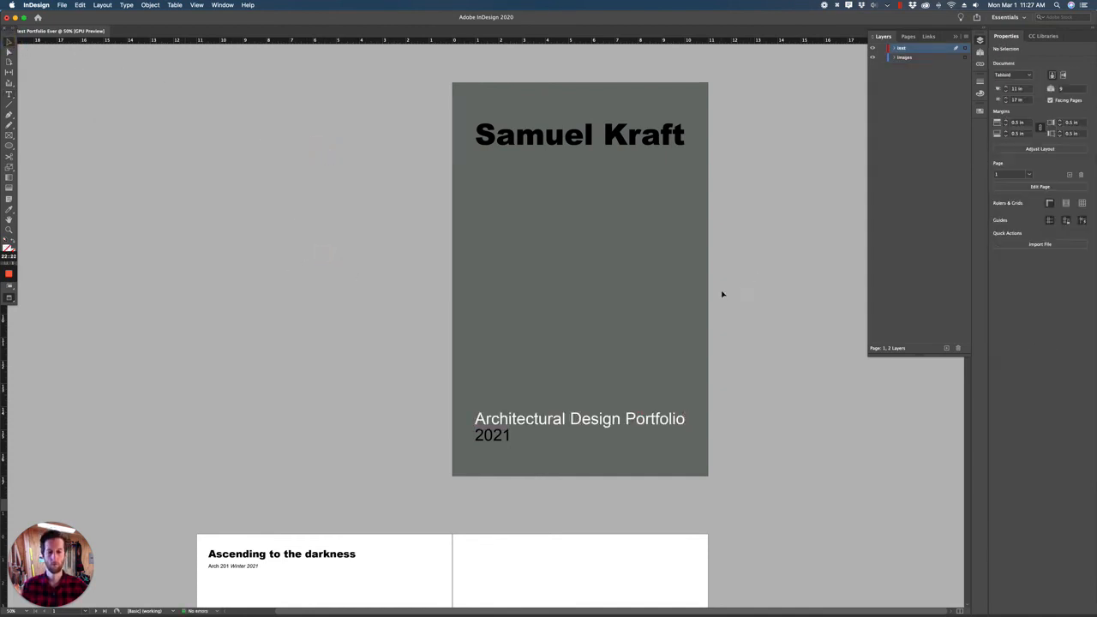
Review the cover, the finished Ascending to the darkness spread and the remaining Project Title spreads for consistent layout
{"action": "scroll", "coordinate": [649, 284], "scroll_direction": "down", "scroll_amount": 10}
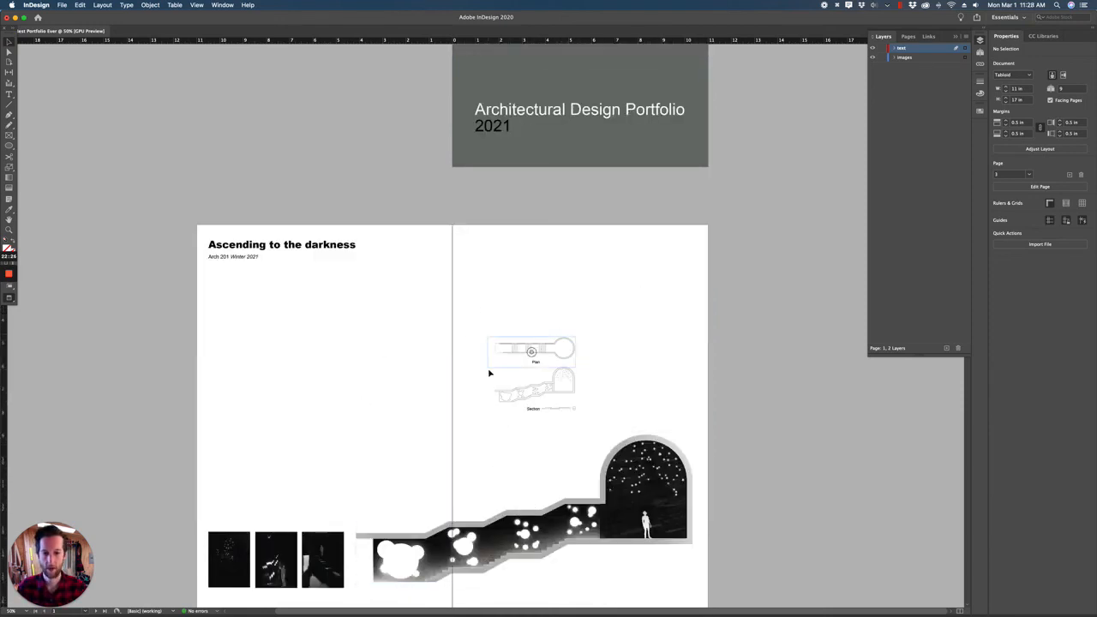
{"action": "scroll", "coordinate": [496, 379], "scroll_direction": "down", "scroll_amount": 1}
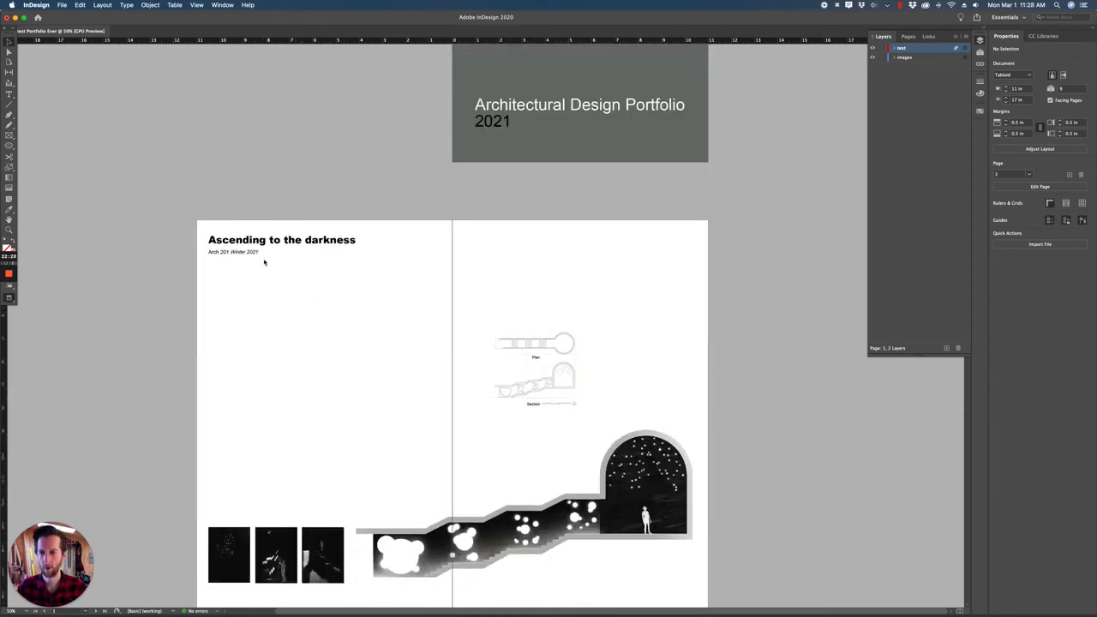
{"action": "scroll", "coordinate": [337, 305], "scroll_direction": "up", "scroll_amount": 10}
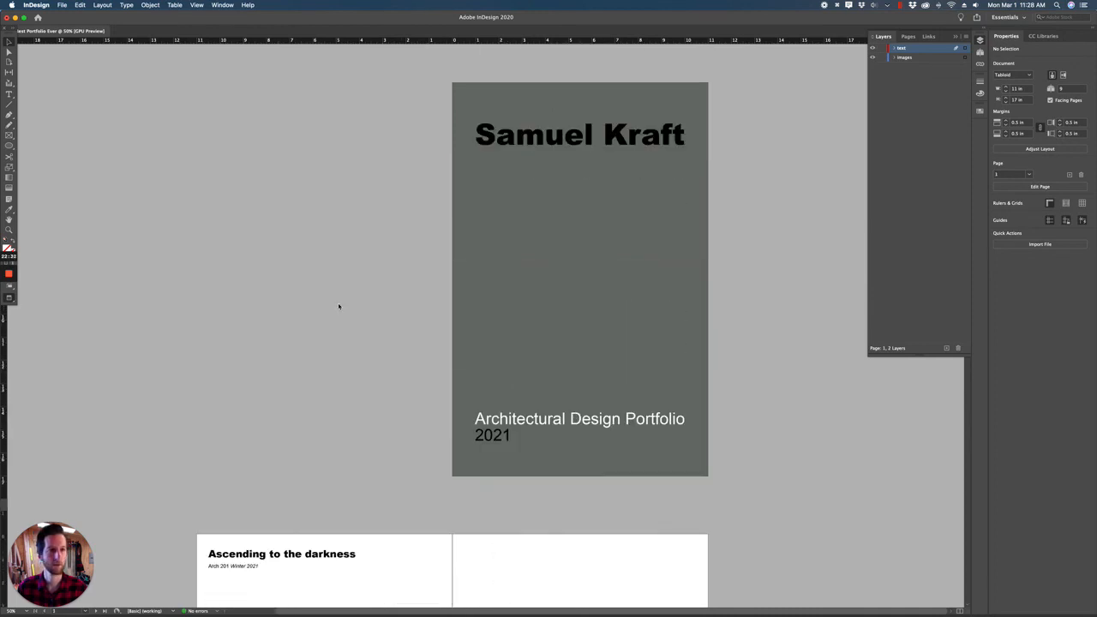
{"action": "left_click", "coordinate": [9, 308]}
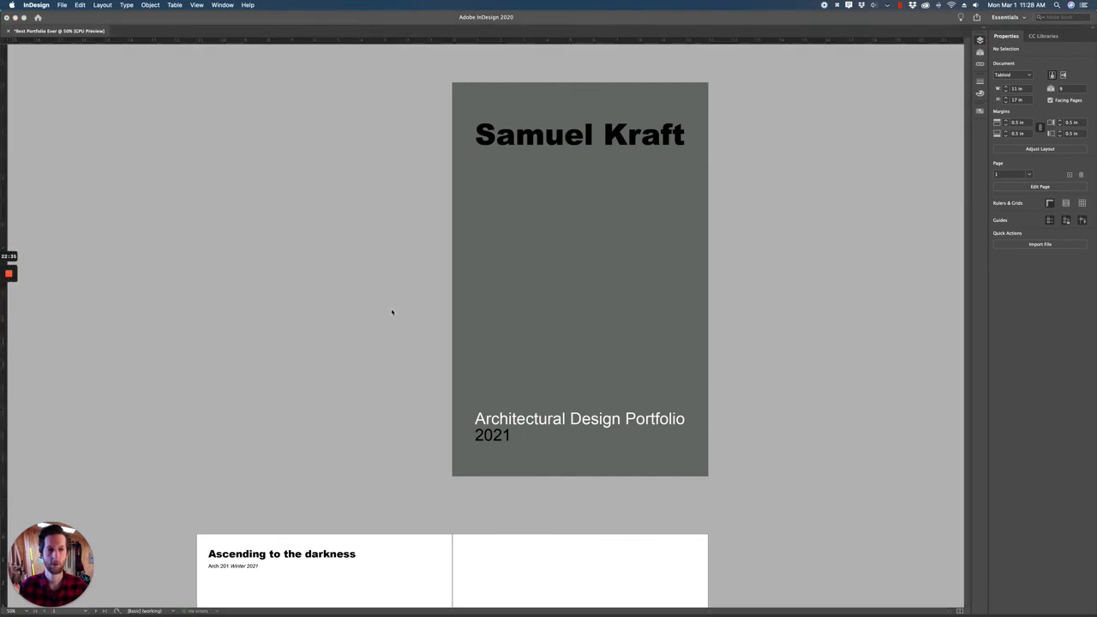
{"action": "left_click", "coordinate": [1005, 44]}
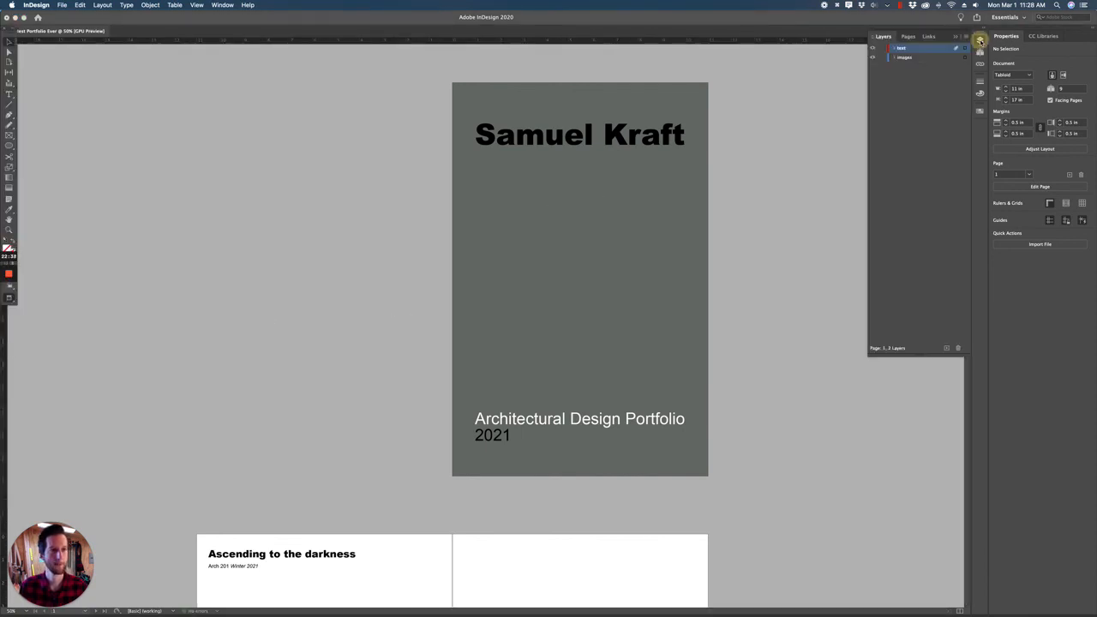
{"action": "left_click", "coordinate": [908, 37]}
{"action": "scroll", "coordinate": [531, 252], "scroll_direction": "down", "scroll_amount": 3}
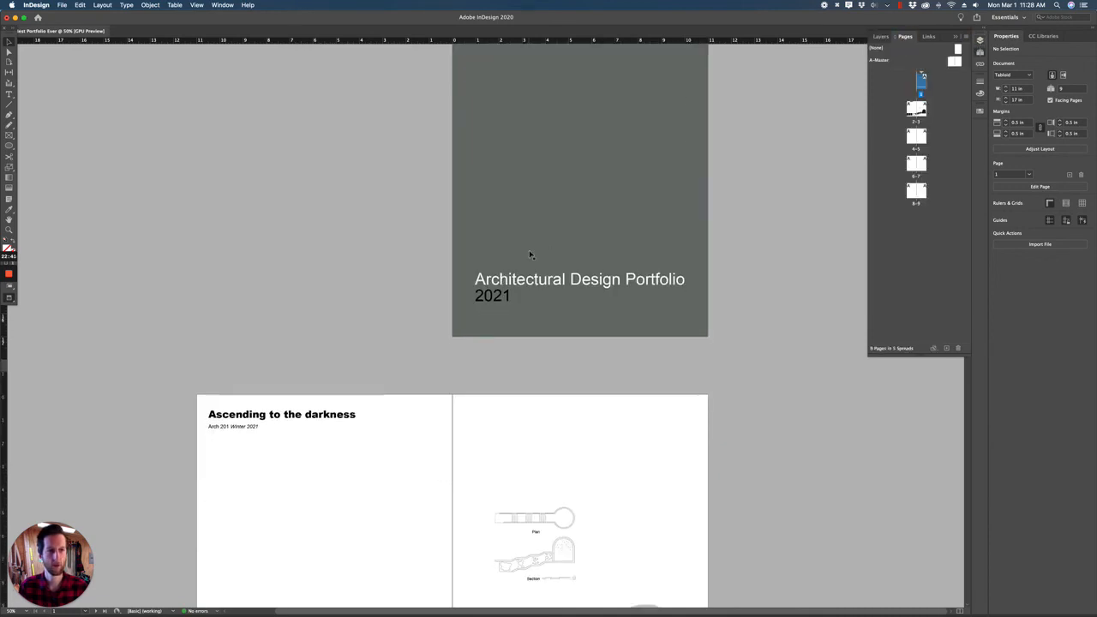
{"action": "scroll", "coordinate": [530, 254], "scroll_direction": "down", "scroll_amount": 5}
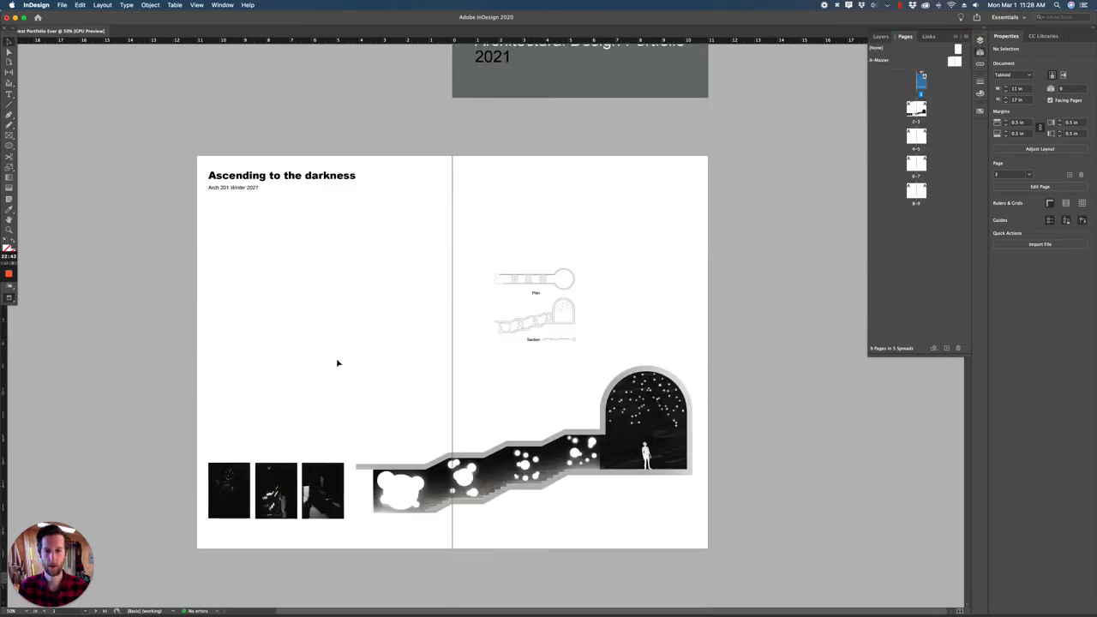
{"action": "scroll", "coordinate": [485, 258], "scroll_direction": "down", "scroll_amount": 10}
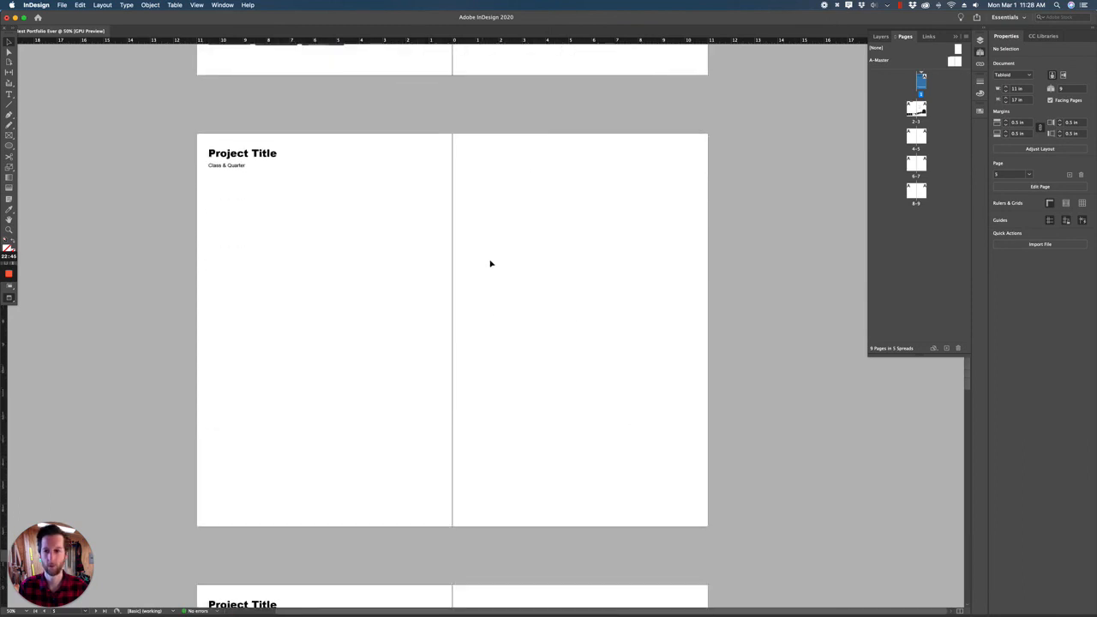
{"action": "scroll", "coordinate": [497, 263], "scroll_direction": "down", "scroll_amount": 4}
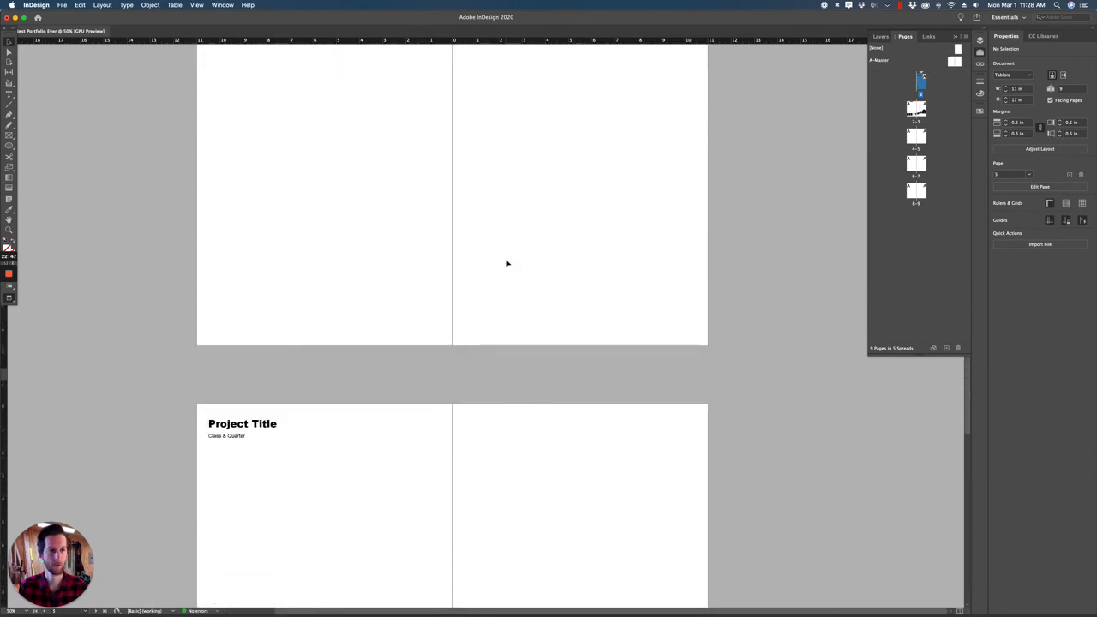
{"action": "scroll", "coordinate": [506, 263], "scroll_direction": "up", "scroll_amount": 4}
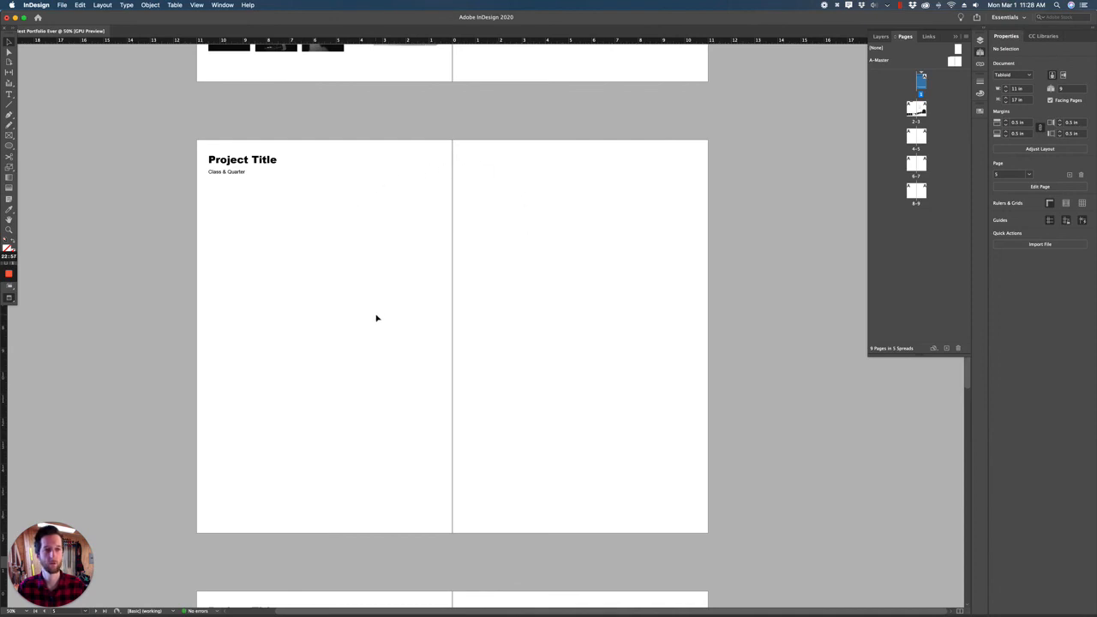
{"action": "scroll", "coordinate": [377, 318], "scroll_direction": "up", "scroll_amount": 2}
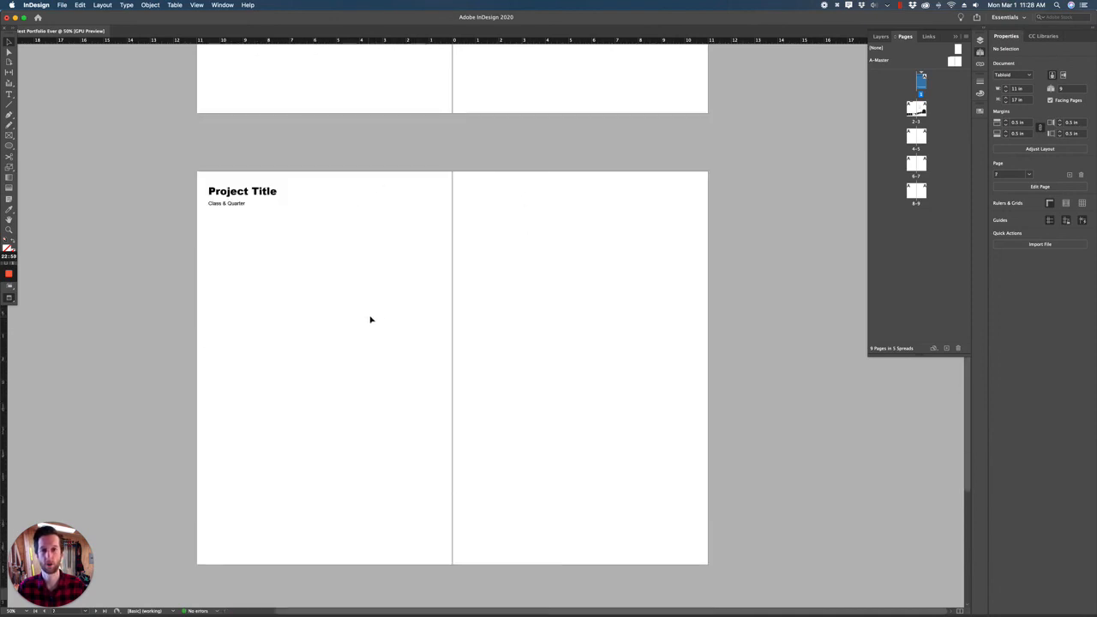
{"action": "scroll", "coordinate": [399, 318], "scroll_direction": "down", "scroll_amount": 3}
{"action": "scroll", "coordinate": [426, 317], "scroll_direction": "up", "scroll_amount": 3}
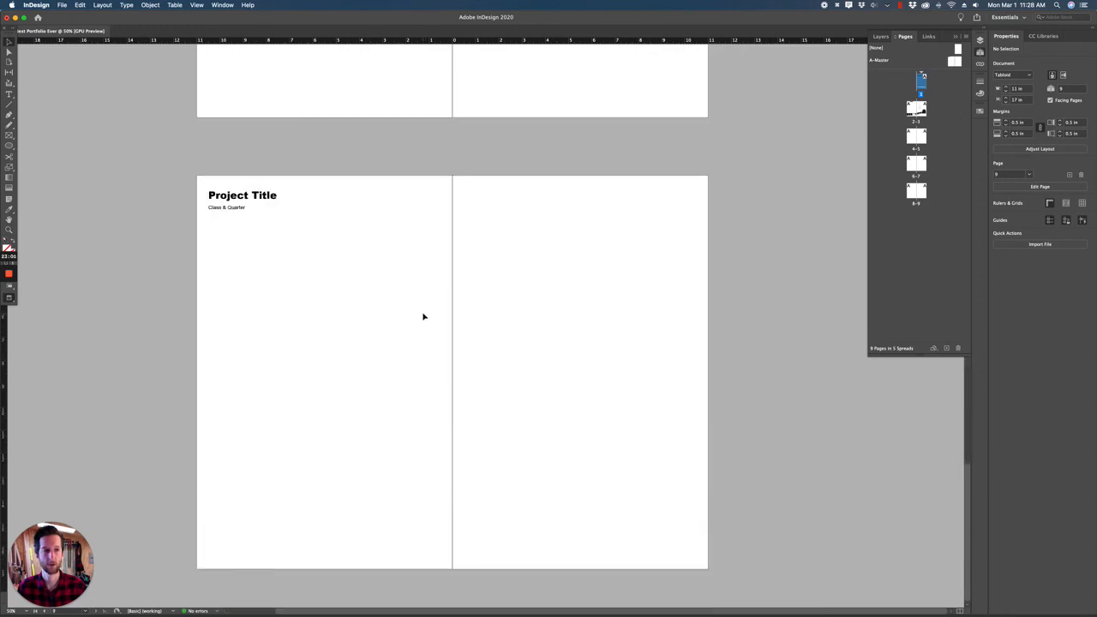